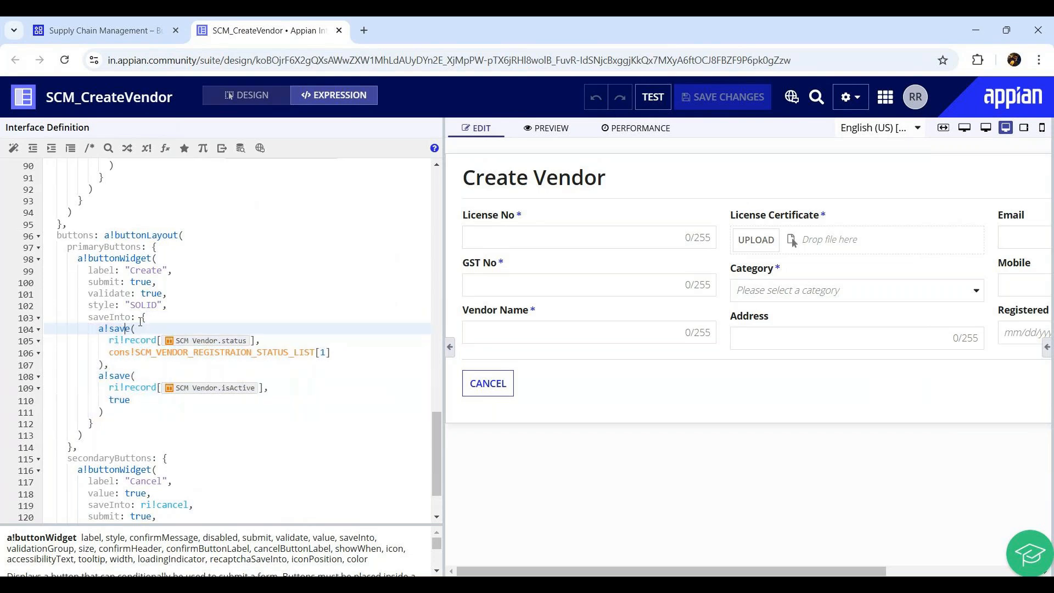
Examine the Create button's first a!save call, which targets the SCM Vendor status field with the registration status constant.
left_click(145, 319)
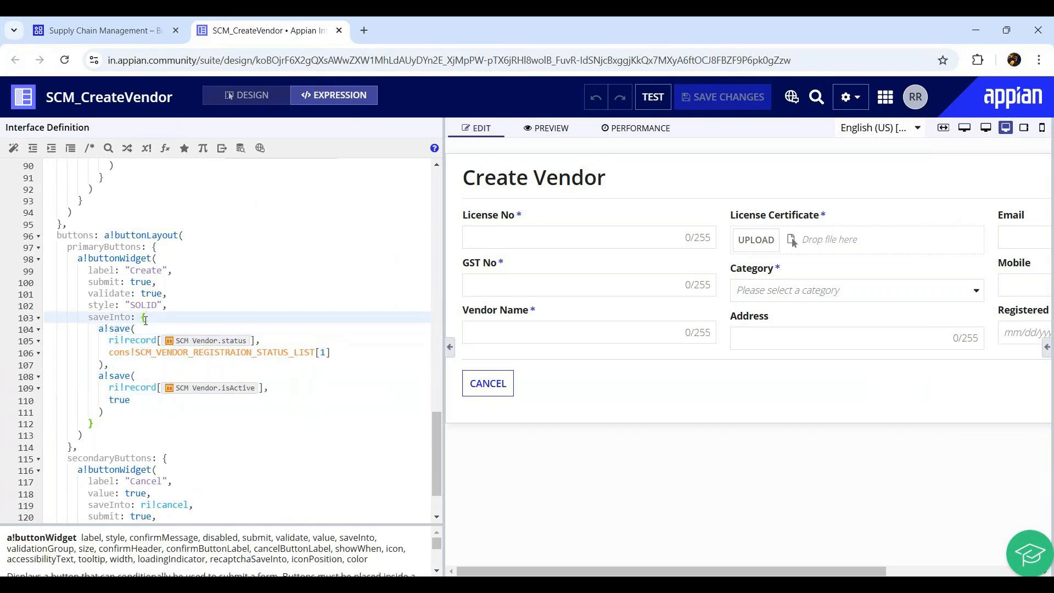
left_click_drag(90, 321, 145, 321)
left_click(156, 322)
left_click(110, 331)
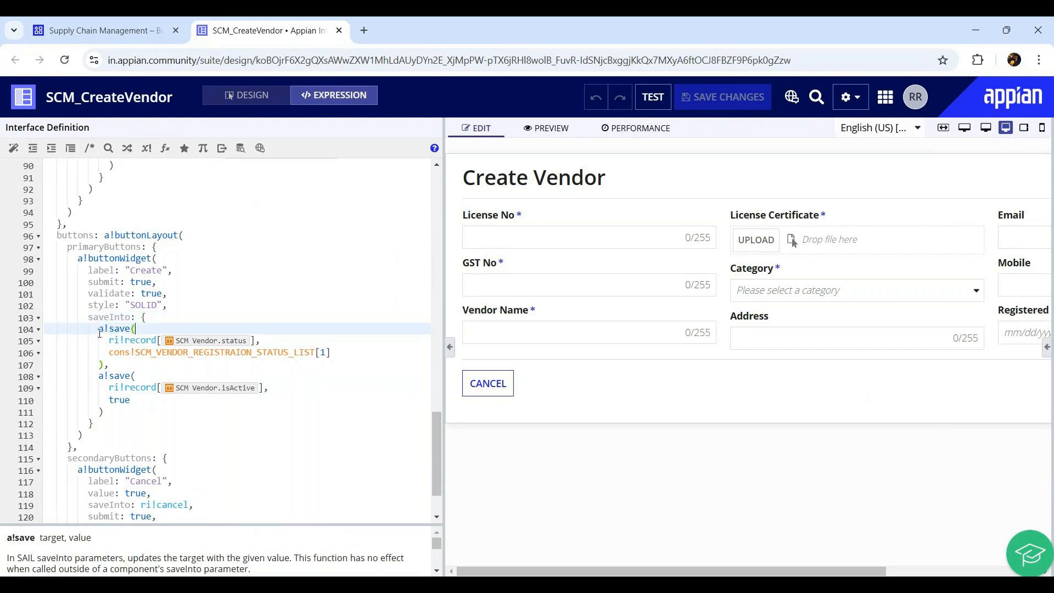
left_click_drag(99, 330, 107, 367)
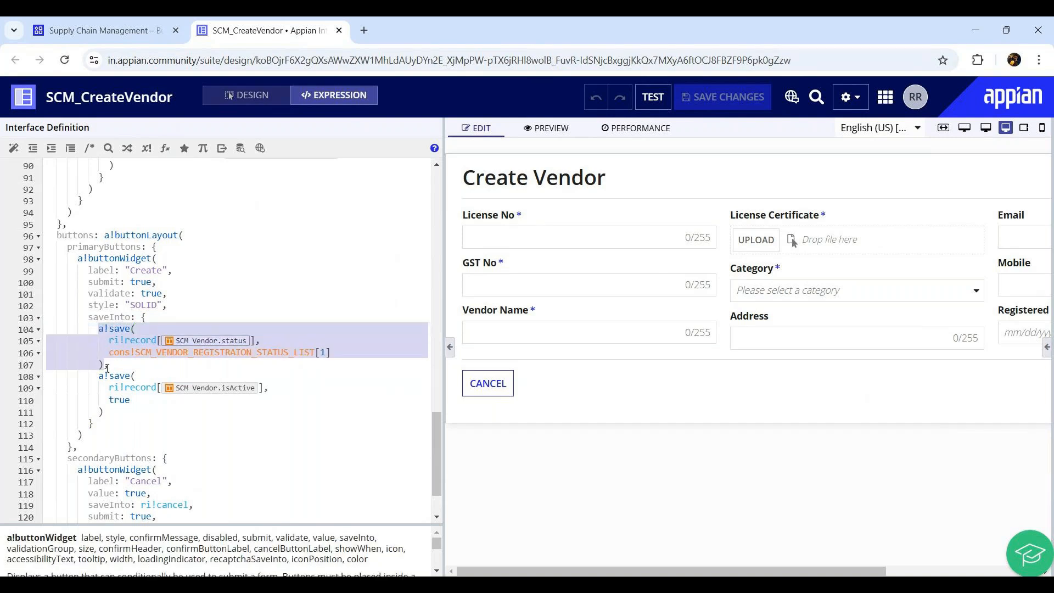
left_click(116, 333)
left_click_drag(107, 341, 262, 341)
left_click(111, 354)
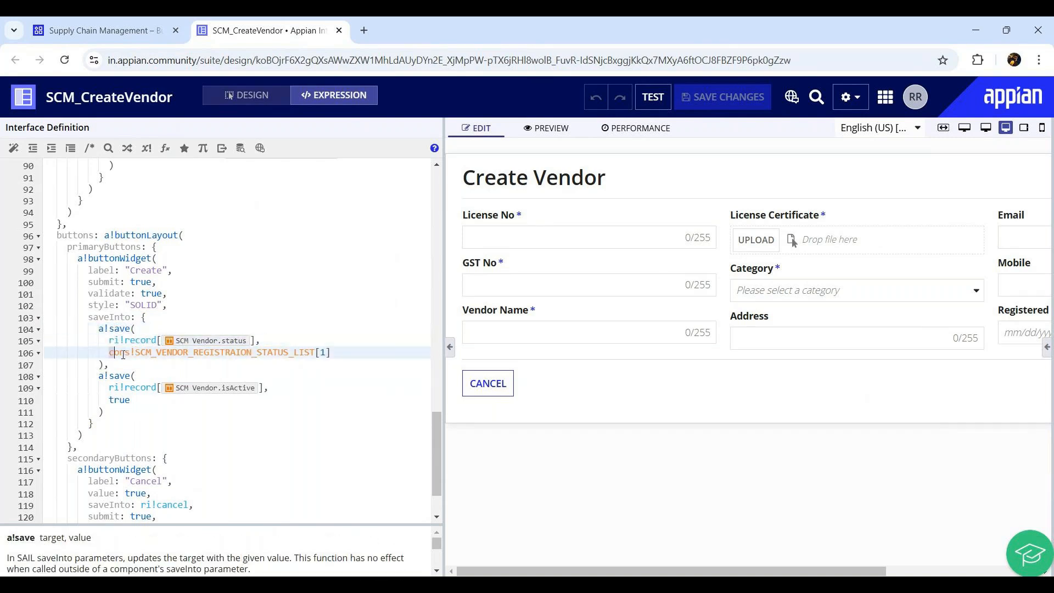
triple_click(123, 354)
left_click(143, 332)
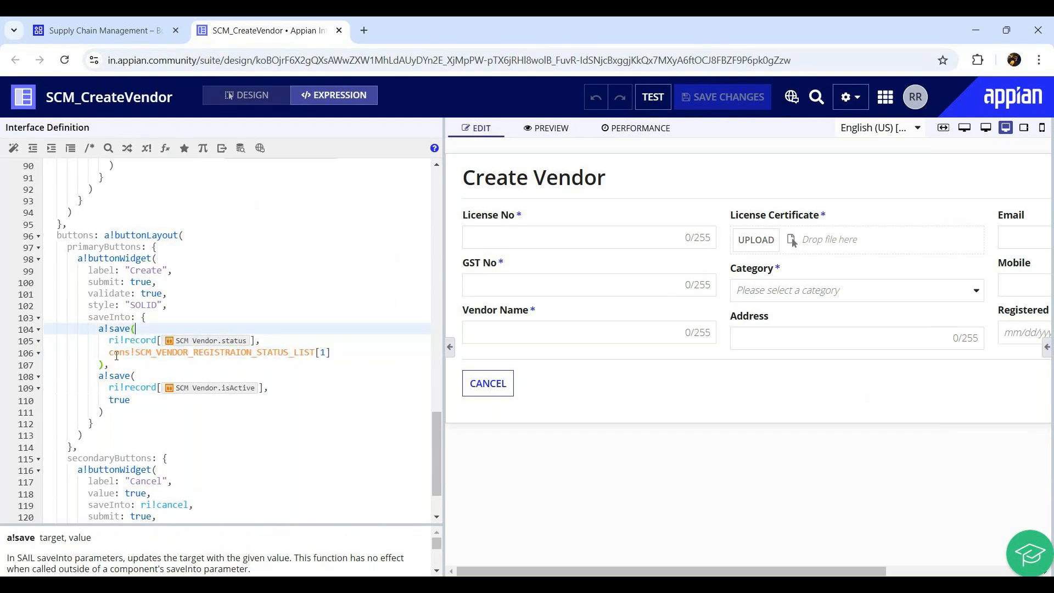
left_click(133, 352)
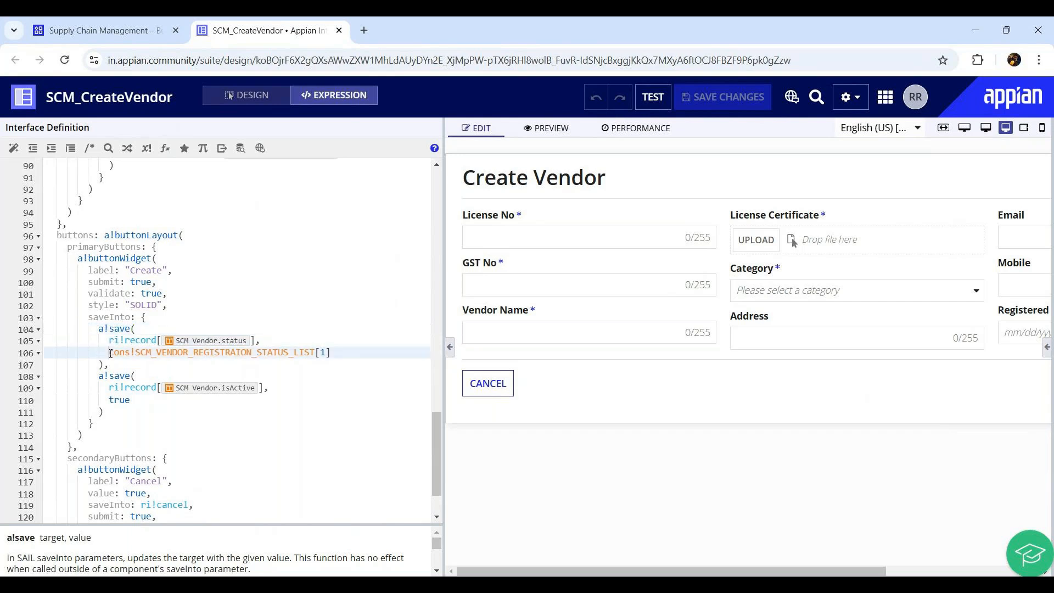
left_click_drag(108, 340, 258, 340)
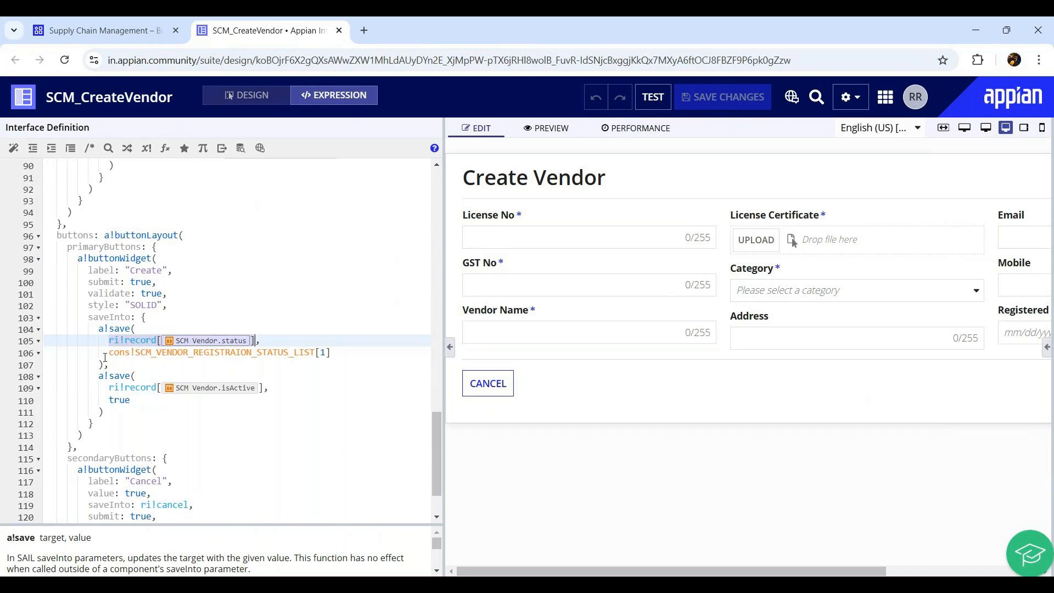
left_click(105, 356)
left_click(339, 356)
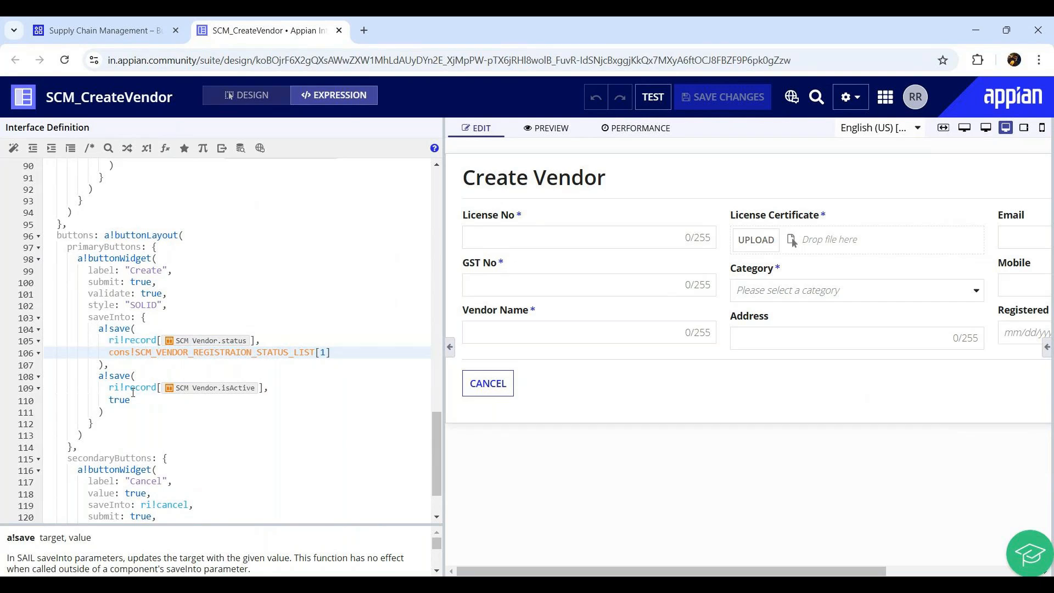
Examine how the saveInto list groups the status and isActive a!save calls within its braces.
left_click_drag(88, 317, 142, 328)
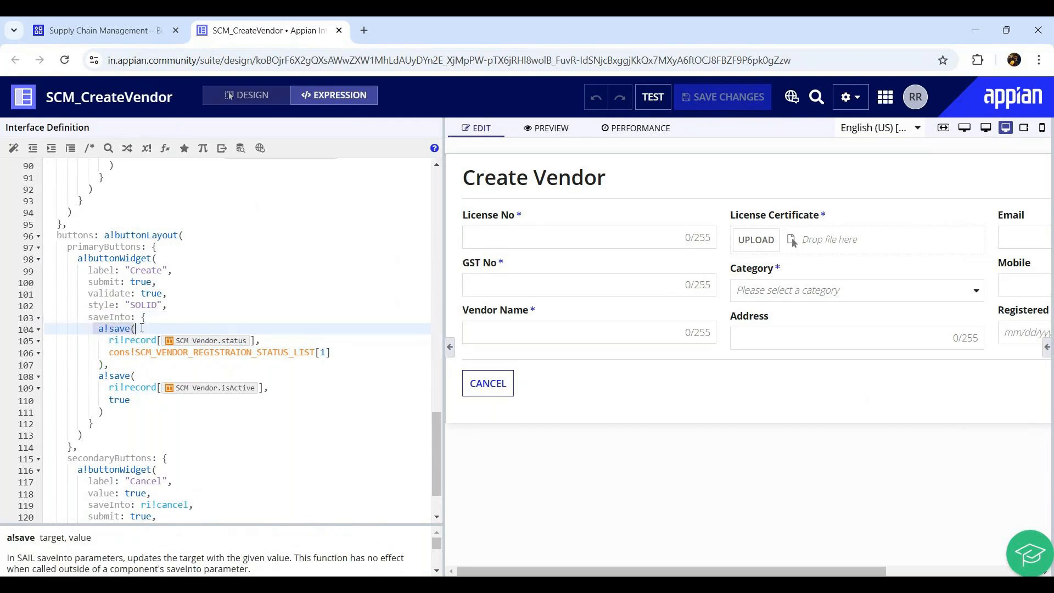
left_click(91, 319)
left_click_drag(103, 330, 104, 401)
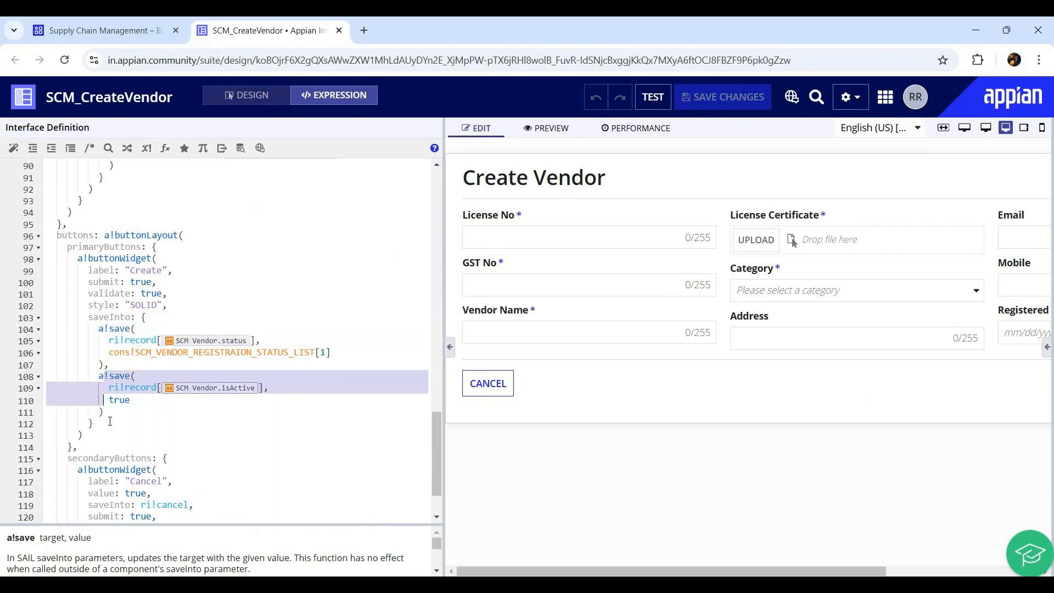
left_click(110, 422)
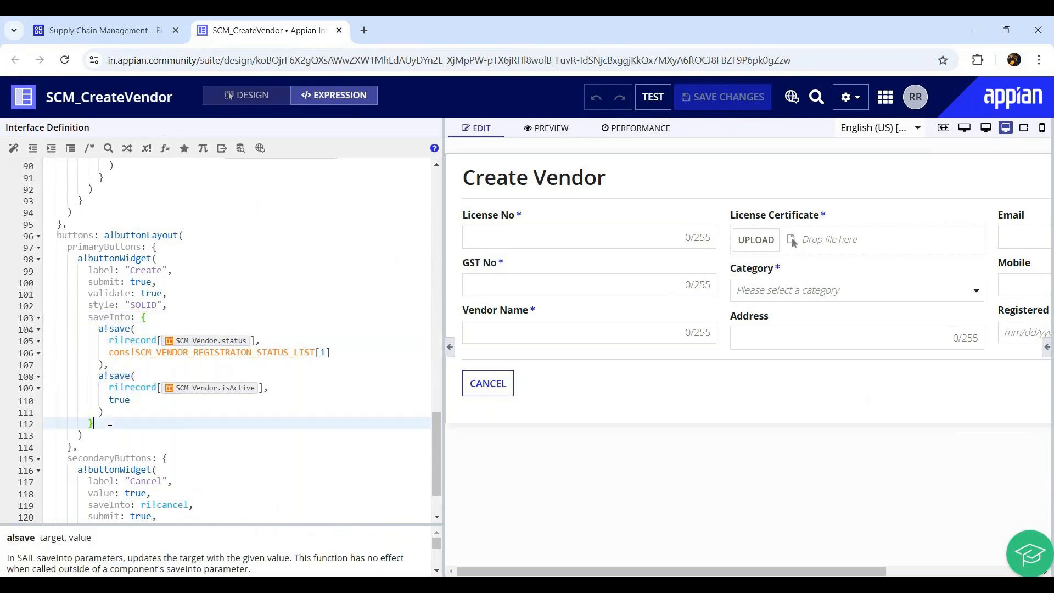
left_click(149, 328)
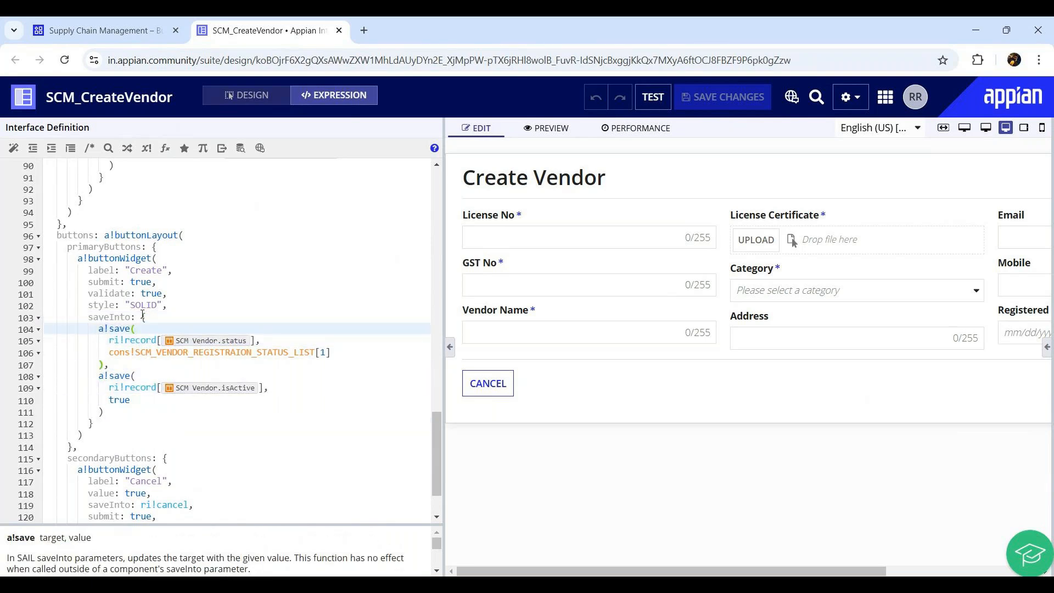
left_click(151, 320)
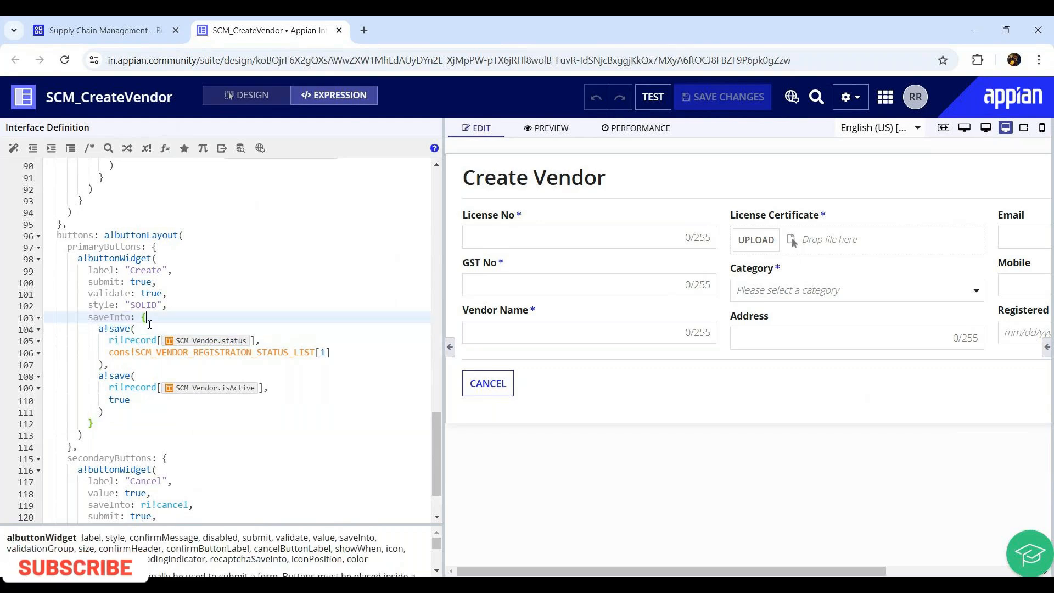
left_click_drag(150, 324, 91, 423)
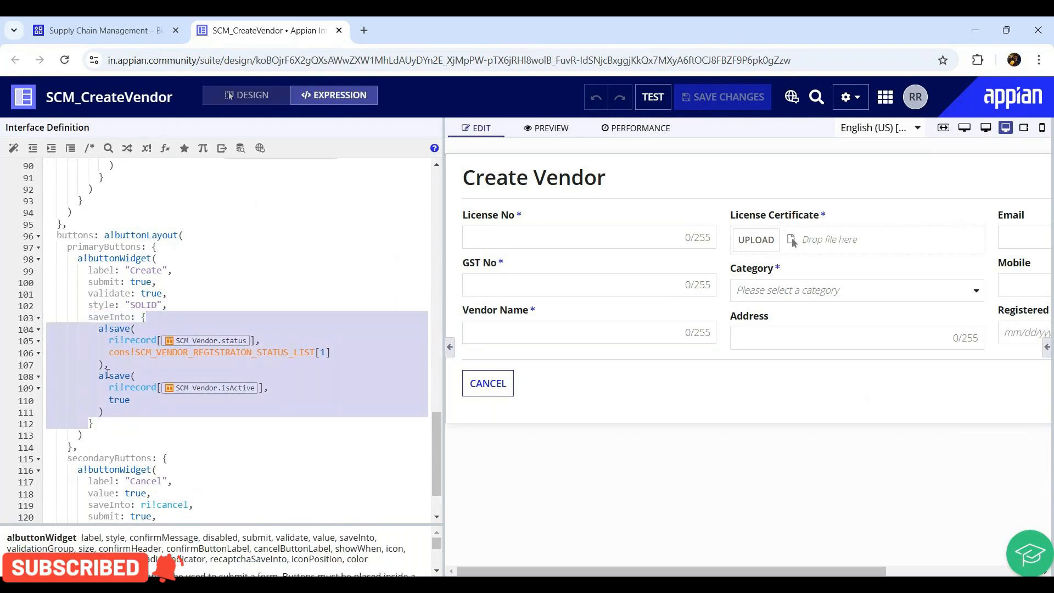
left_click(117, 403)
left_click(120, 413)
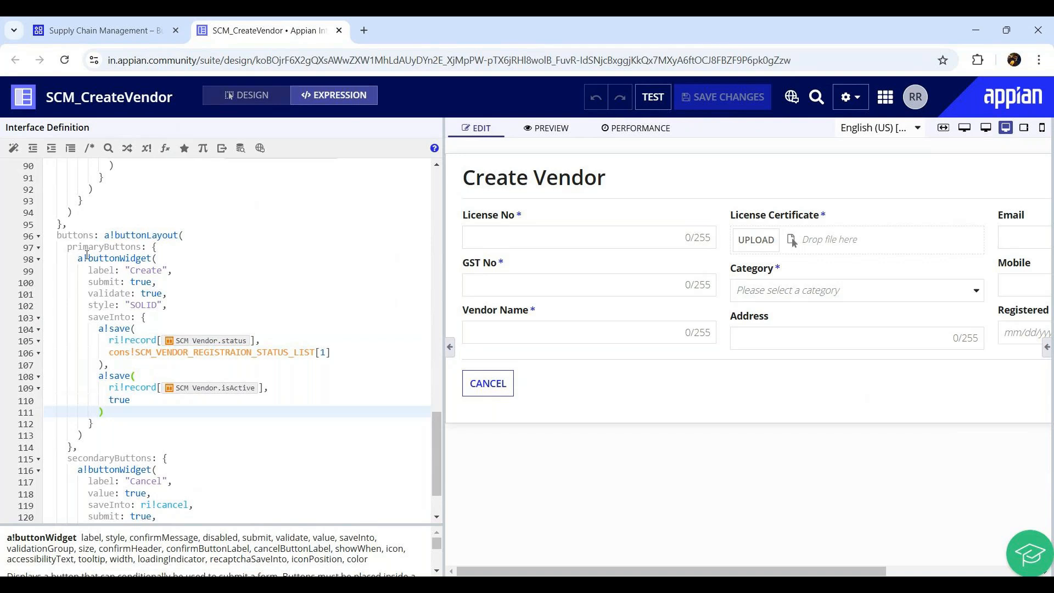
Review the Create button's saveInto parameter in relation to the a!save functions it contains.
left_click_drag(88, 318, 131, 318)
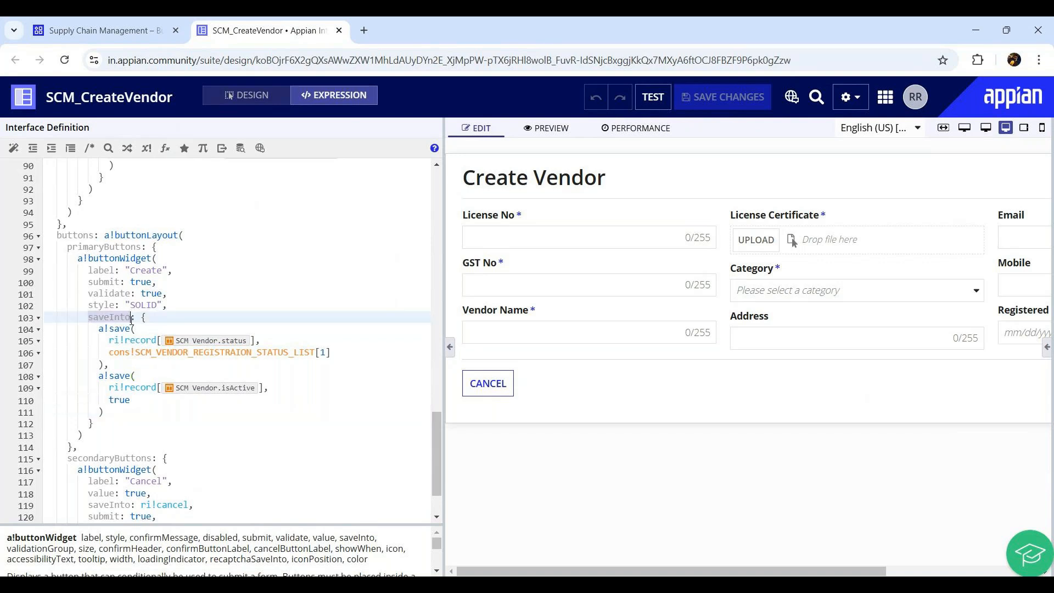
left_click_drag(104, 328, 135, 330)
left_click(142, 330)
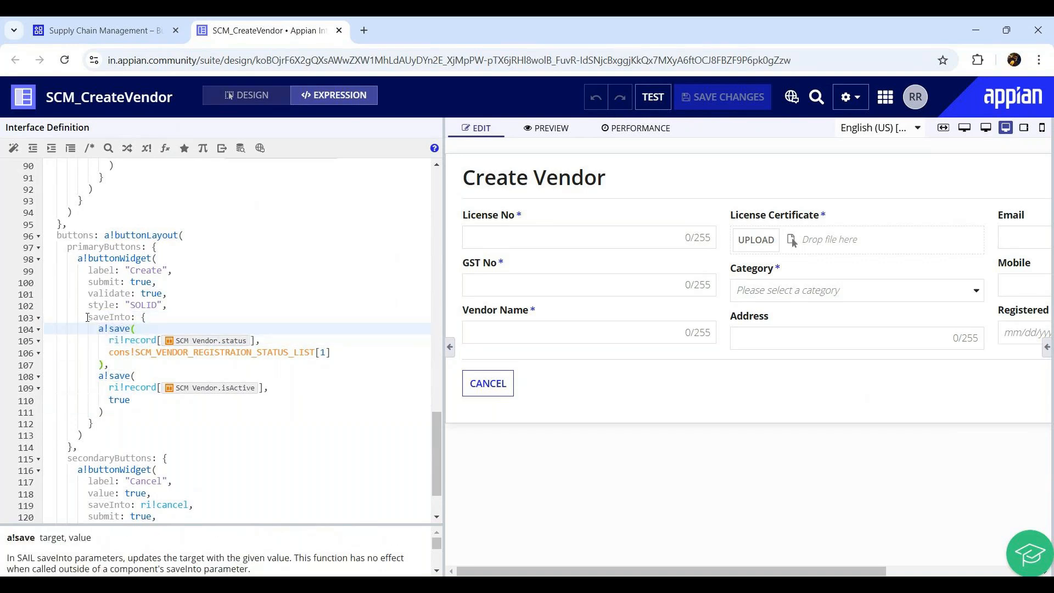
left_click(91, 318)
left_click_drag(91, 318, 142, 320)
left_click(156, 318)
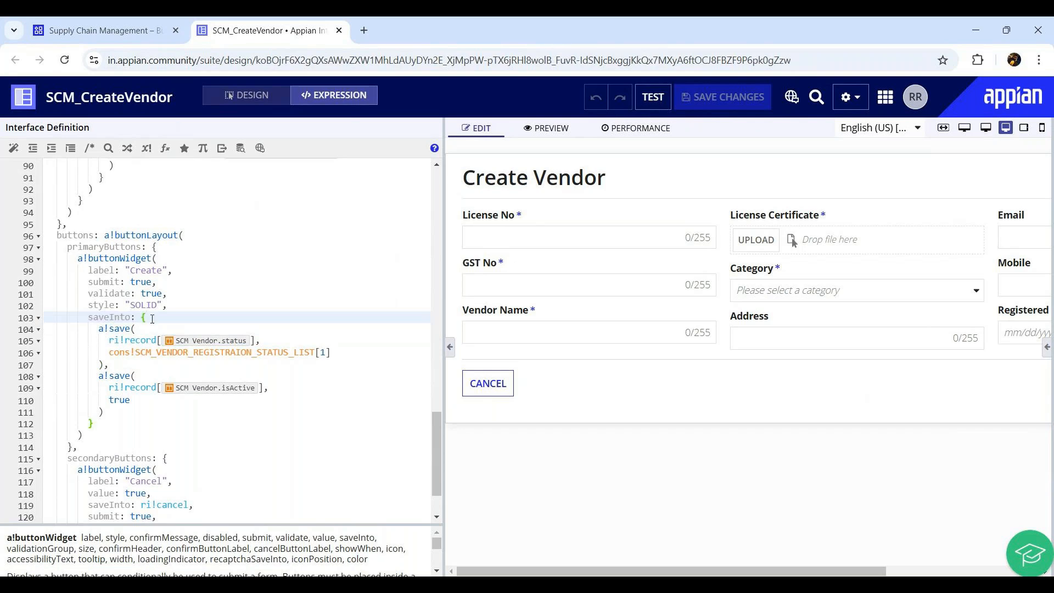
left_click_drag(91, 321, 113, 317)
left_click(136, 330)
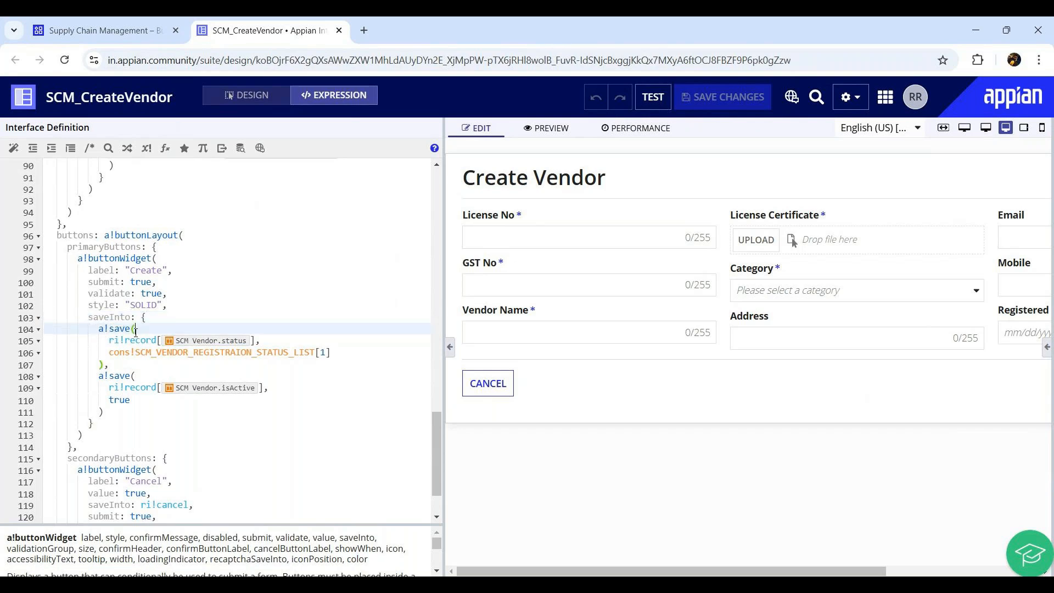
left_click(139, 378)
left_click(140, 412)
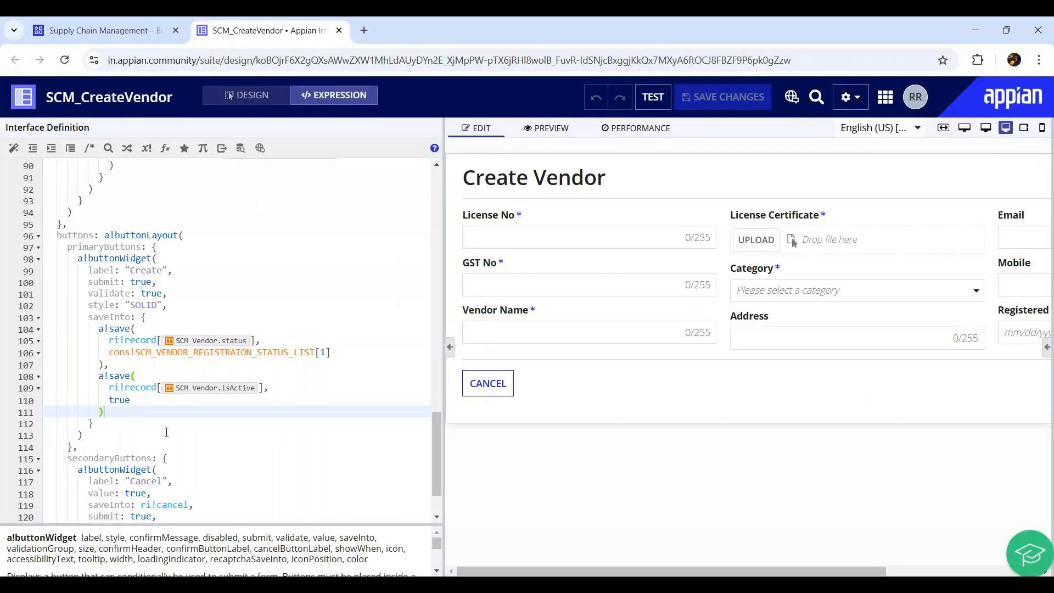
Close the SCM_CreateVendor interface and start a new expression rule named SCM_Addition in the Supply Chain Management application.
left_click(339, 30)
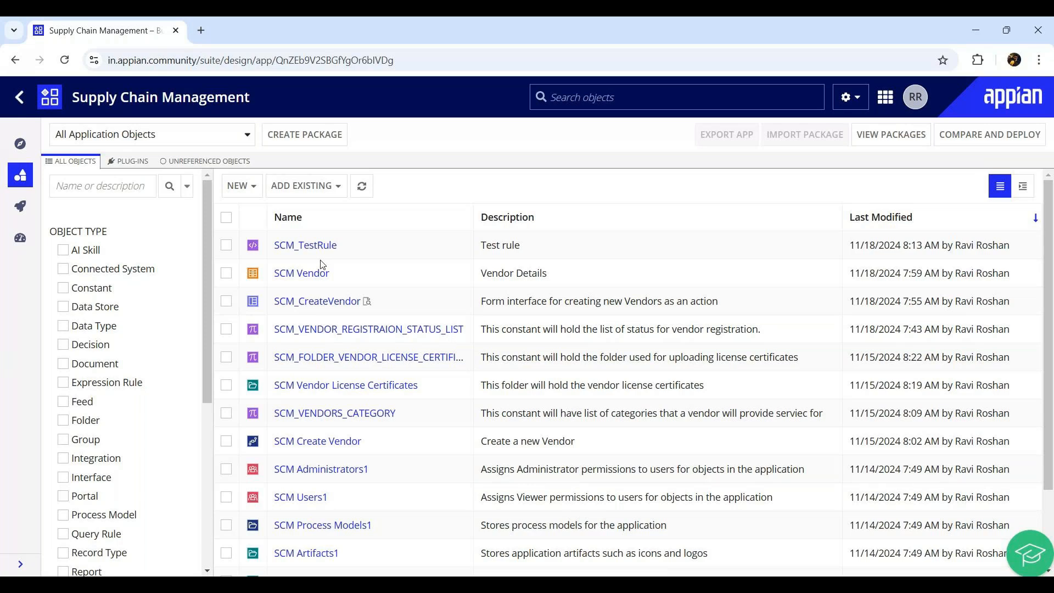
left_click(252, 190)
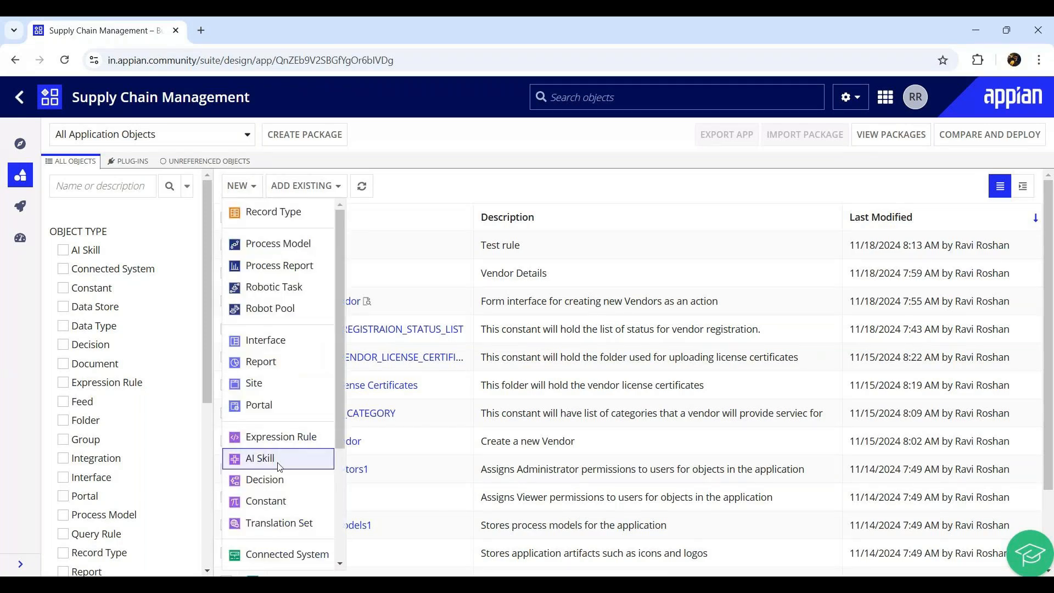
left_click(278, 436)
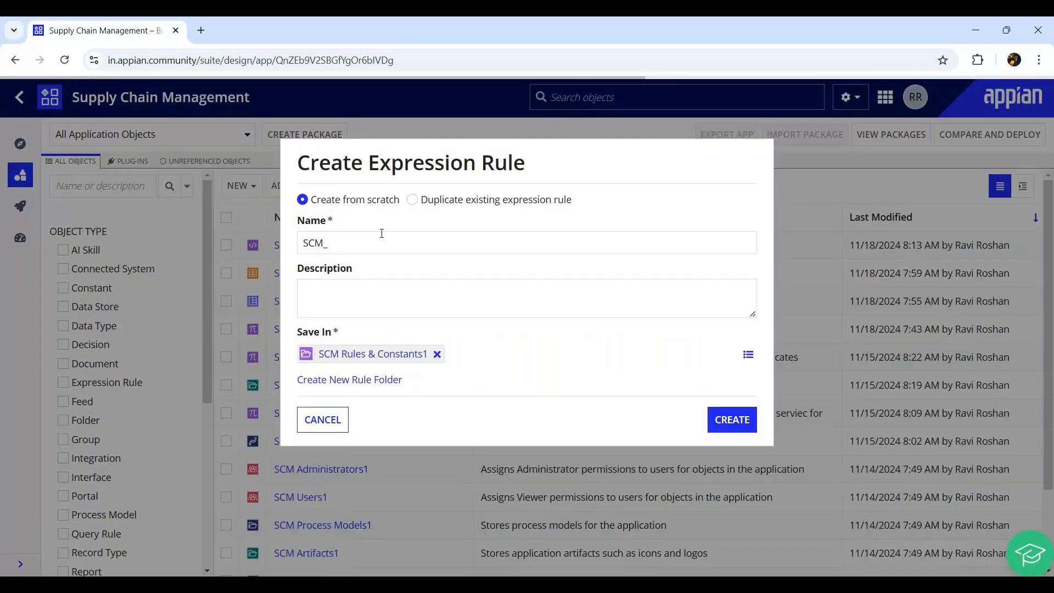
left_click(383, 245)
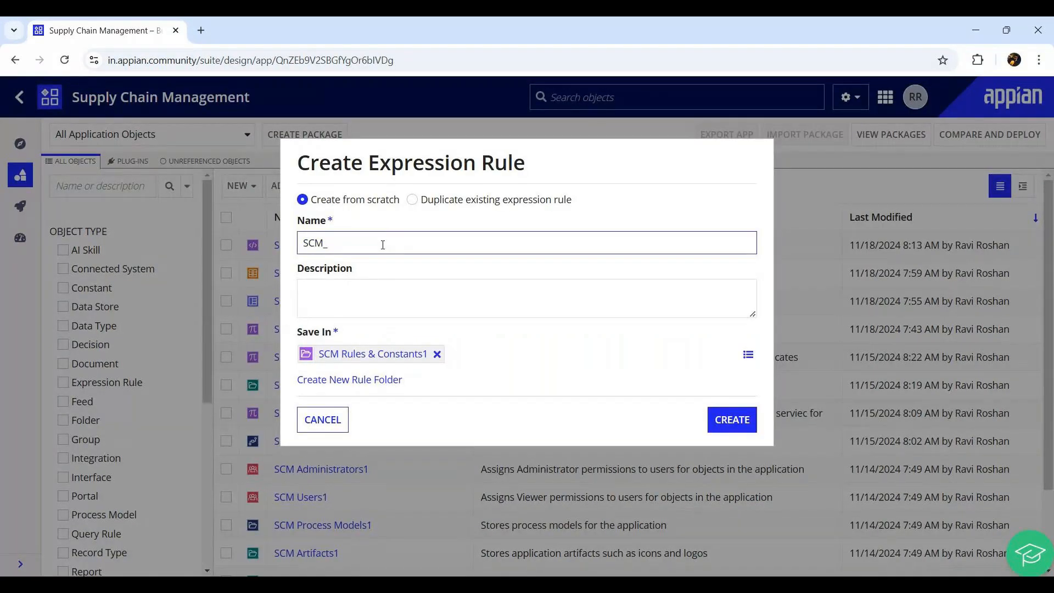
type("Addition")
key("Tab")
Describe the rule as "This rule will do the addition of 2 numbers" and create it.
type("This rule will do the a")
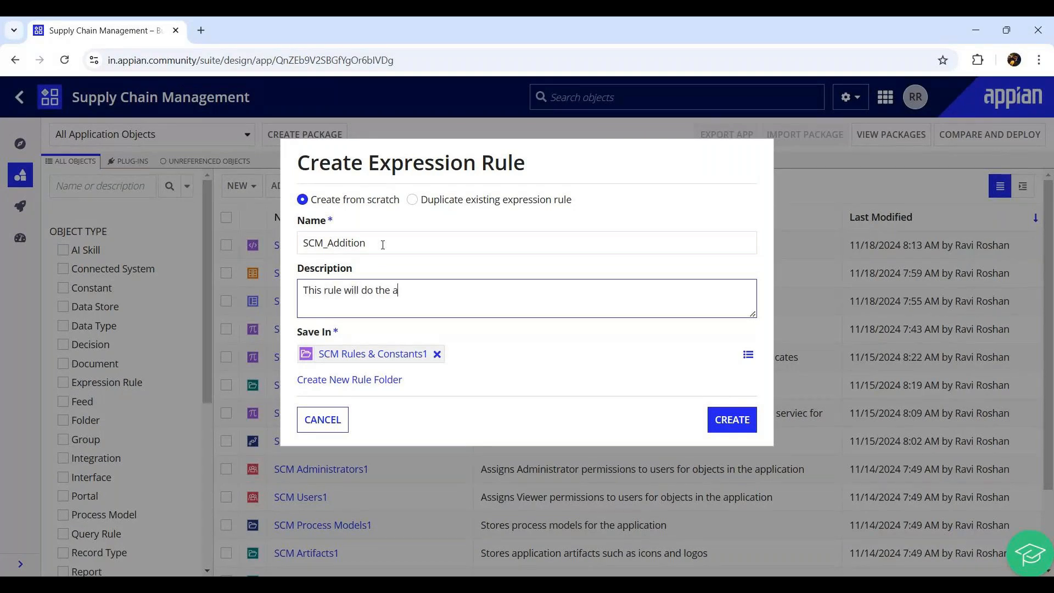
type("dditon")
key("BackSpace")
key("BackSpace")
key("BackSpace")
key("BackSpace")
type("tion of 2 numbers")
left_click(728, 417)
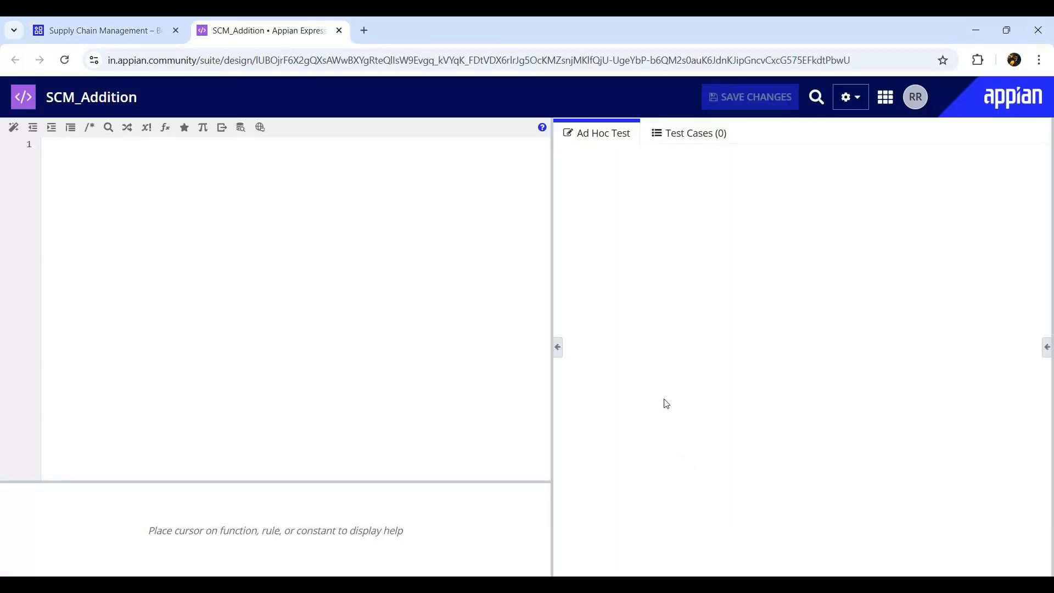
Insert an a!localVariables() function into the empty SCM_Addition rule expression.
left_click(264, 229)
type("loca")
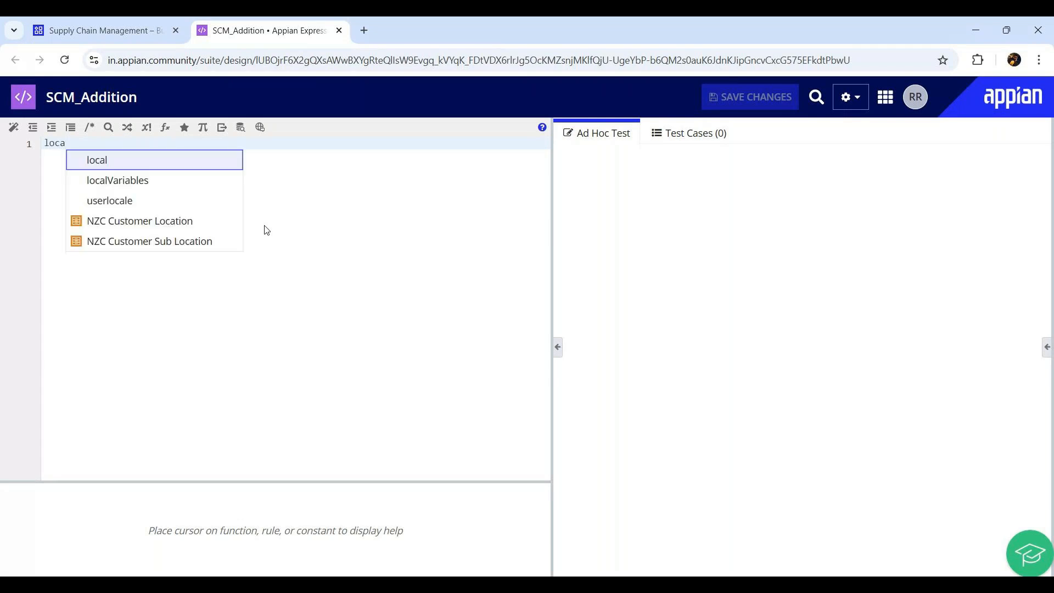
key("Down")
key("Return")
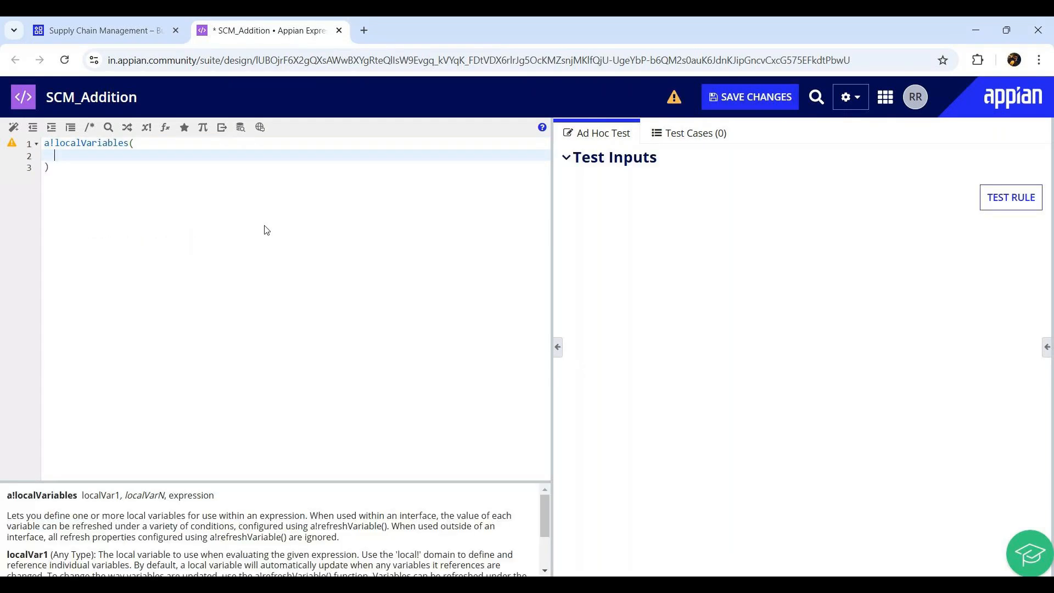
Define the local variables local!num1 with value 25 and local!num2 with value 65 inside a!localVariables.
type("local!num1: 25,")
key("Return")
type("local!numn")
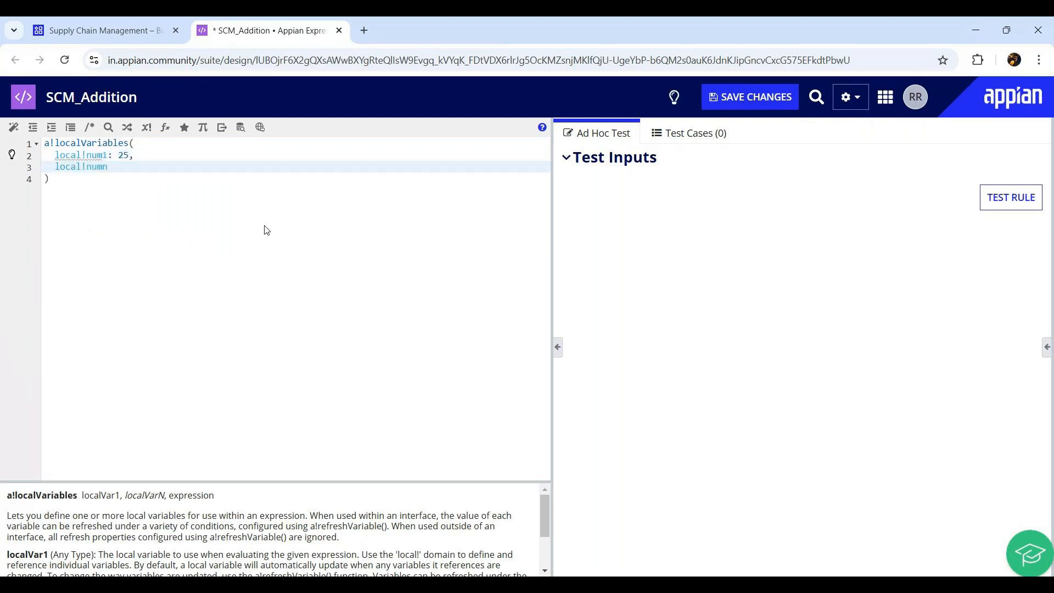
type("2: 65,")
Add the expression local!num1 + local!num2 below the variable definitions, separated by a blank line.
key("Return")
key("Return")
type("local!num1 +")
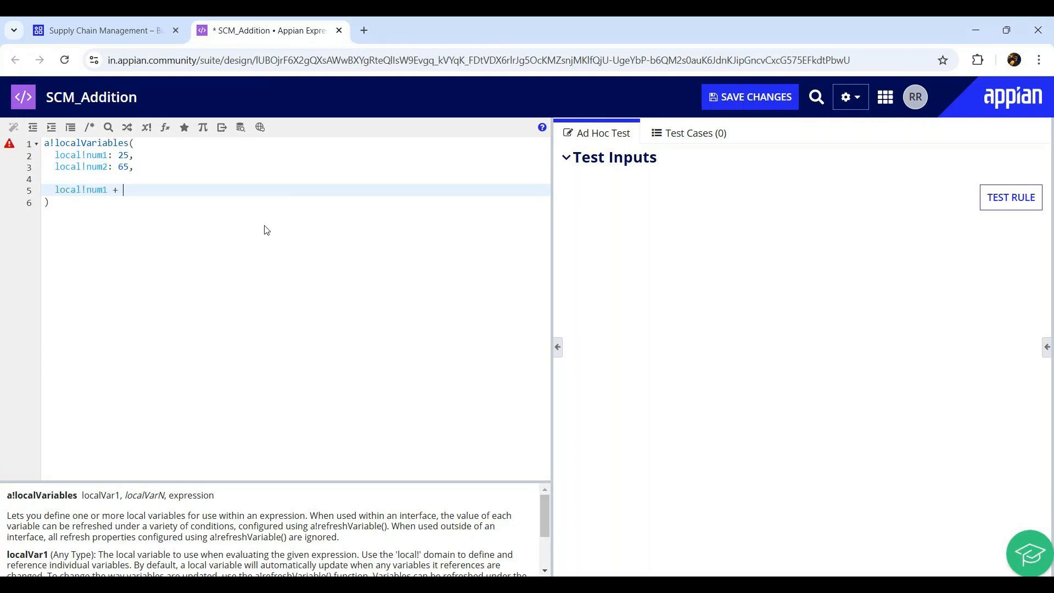
type(" local!num")
left_click(266, 229)
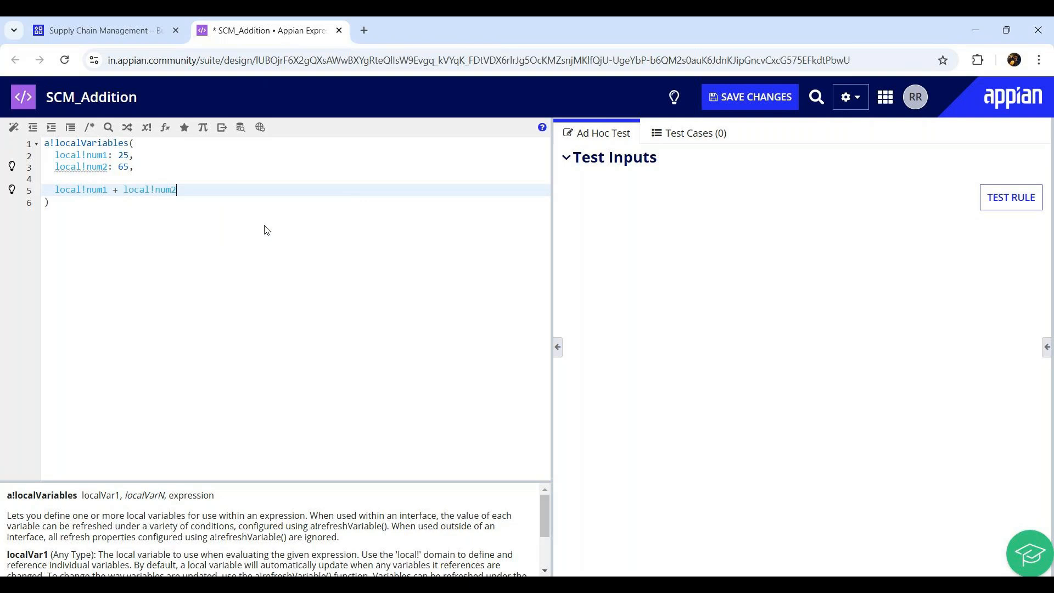
Test the SCM_Addition rule and check its output against the values assigned to the local variables.
left_click(1030, 211)
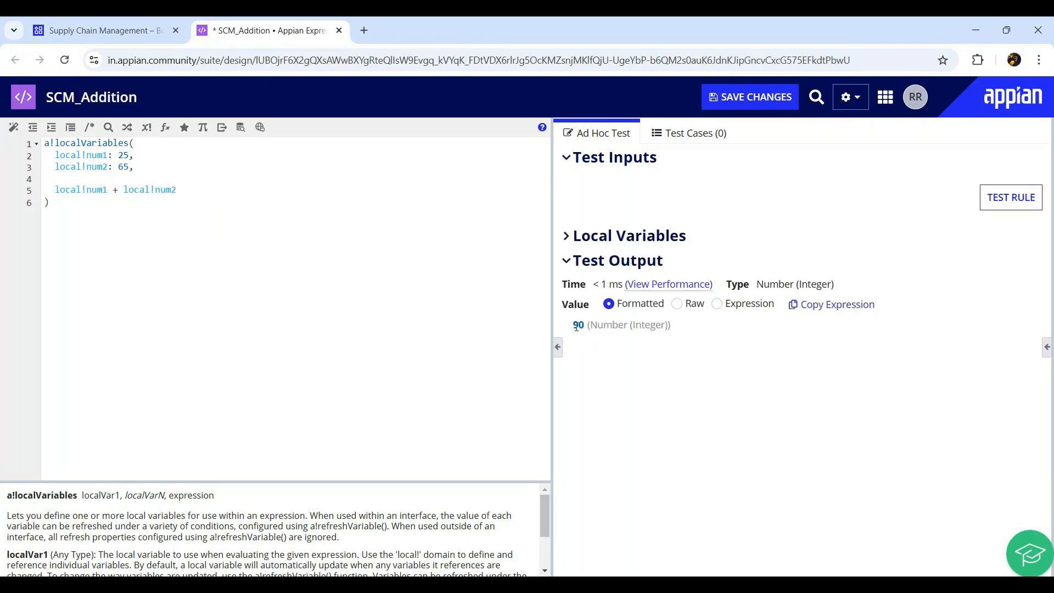
double_click(578, 325)
left_click_drag(51, 94, 130, 90)
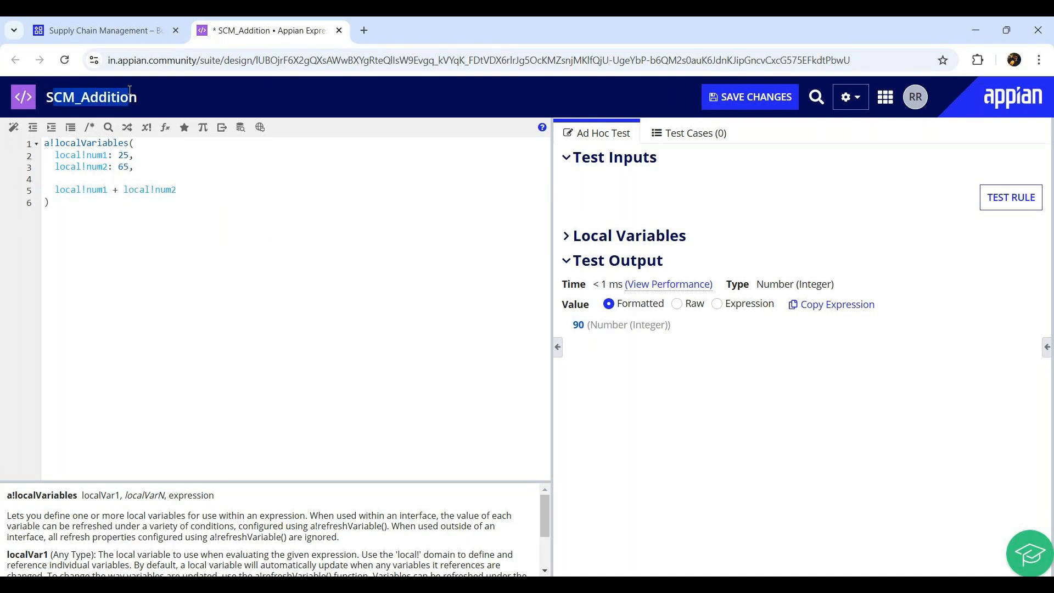
double_click(578, 325)
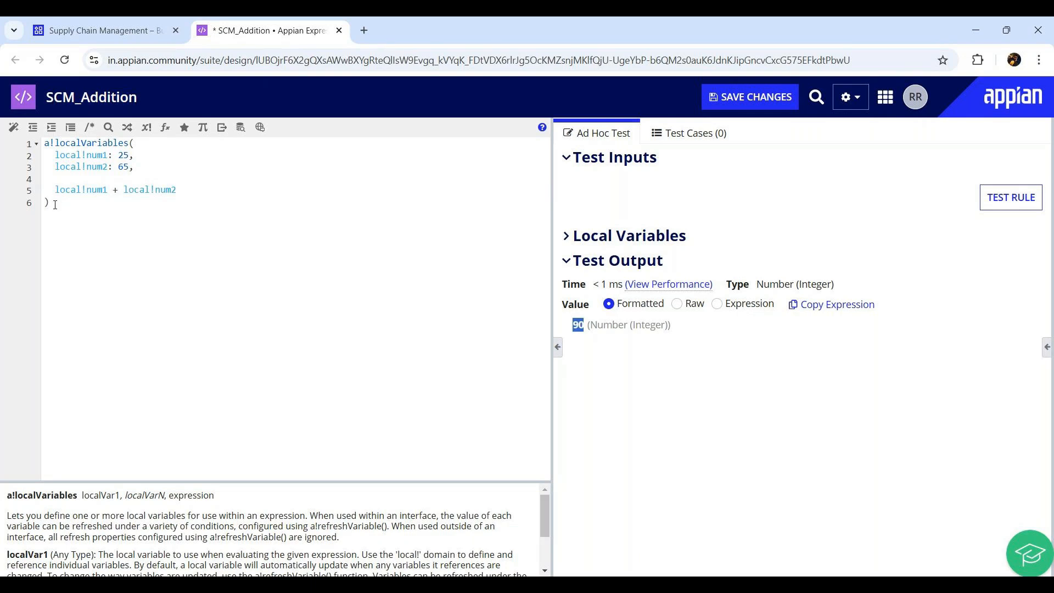
double_click(122, 155)
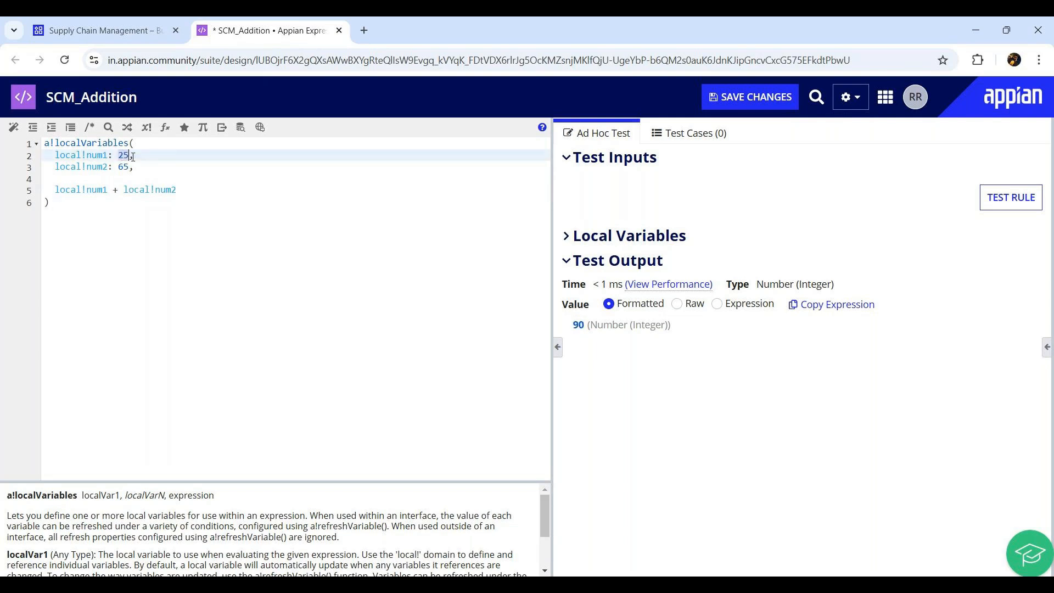
Save the changes to the SCM_Addition rule.
double_click(121, 166)
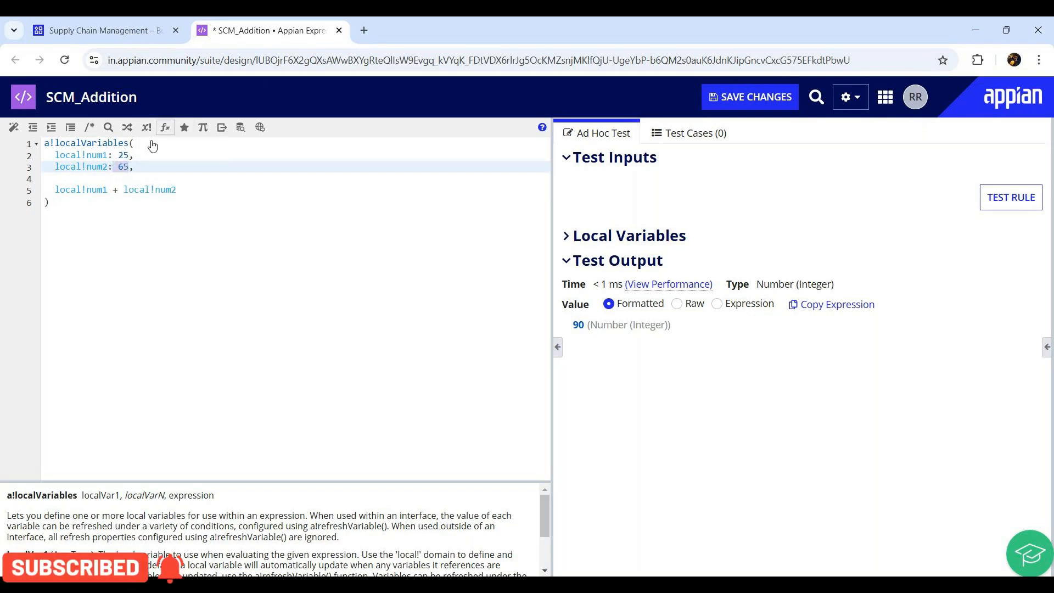
key("ctrl+s")
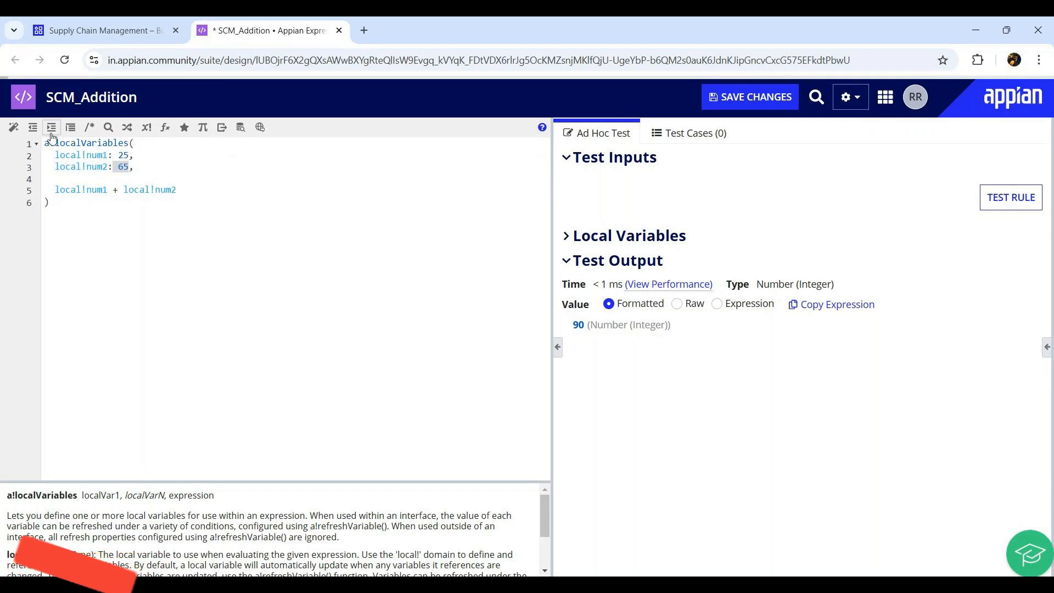
Examine the hardcoded values of local!num1 and local!num2 and the addition expression that uses them.
left_click(116, 160)
double_click(121, 157)
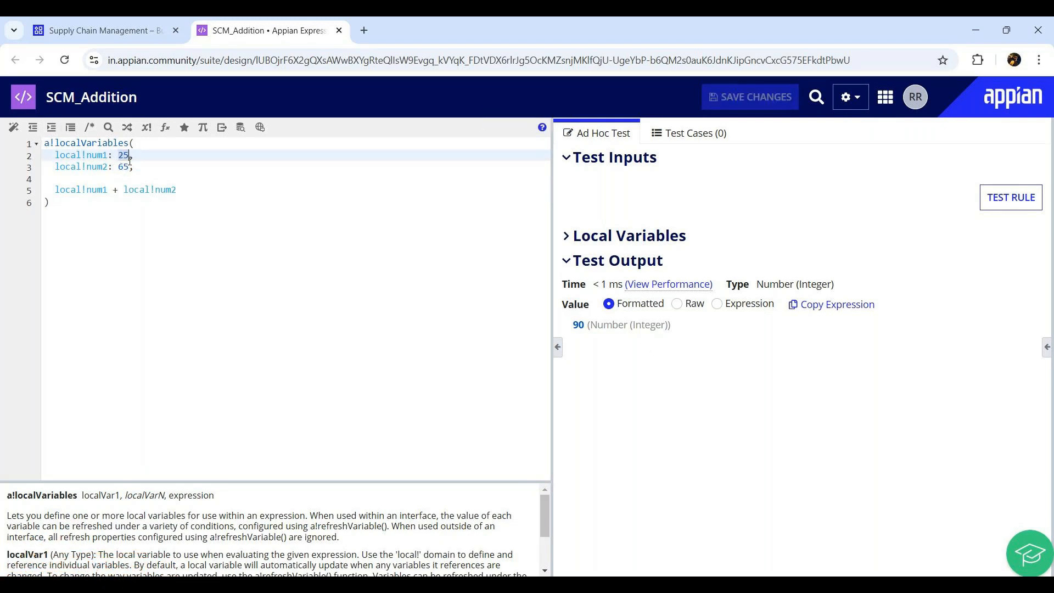
left_click(120, 169)
double_click(122, 168)
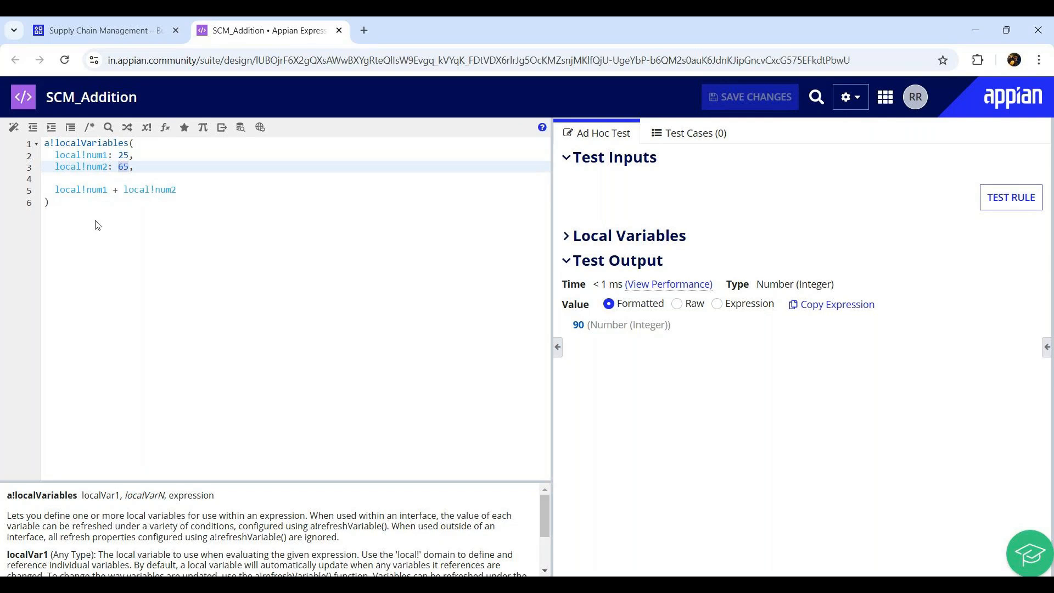
left_click(403, 312)
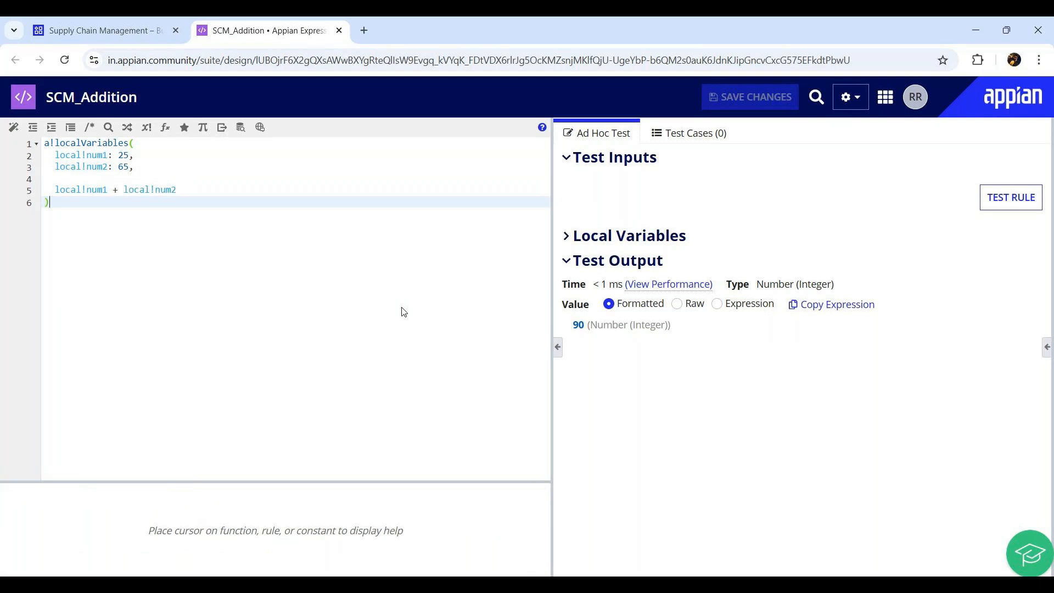
left_click_drag(46, 156, 195, 187)
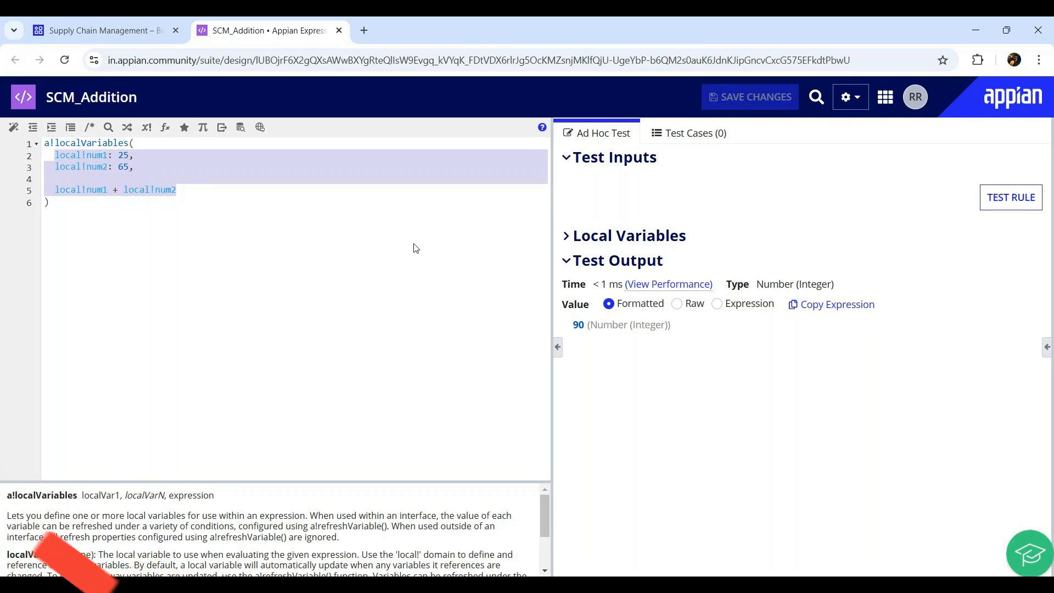
left_click(98, 157)
double_click(97, 156)
double_click(100, 167)
left_click_drag(50, 156, 167, 173)
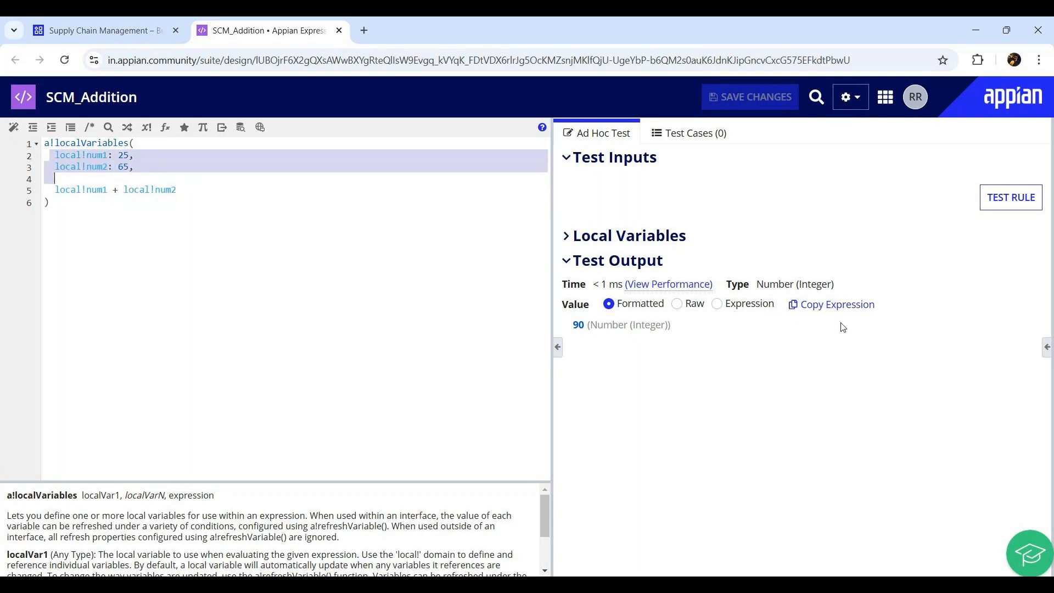
Add a rule input named num1 of type Number (Integer) to the SCM_Addition rule.
left_click(1048, 350)
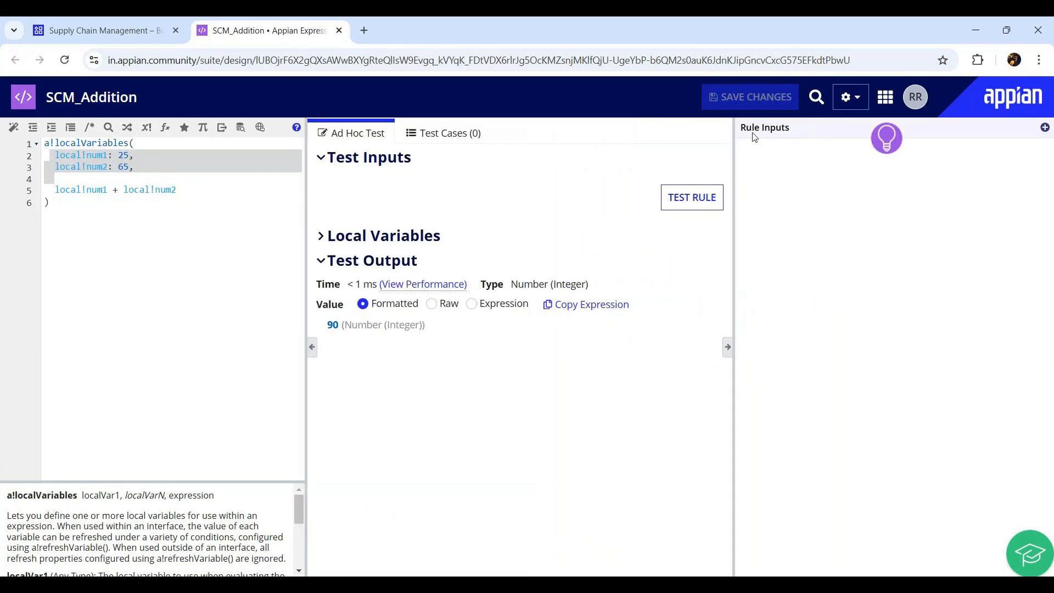
left_click(1045, 127)
type("nu")
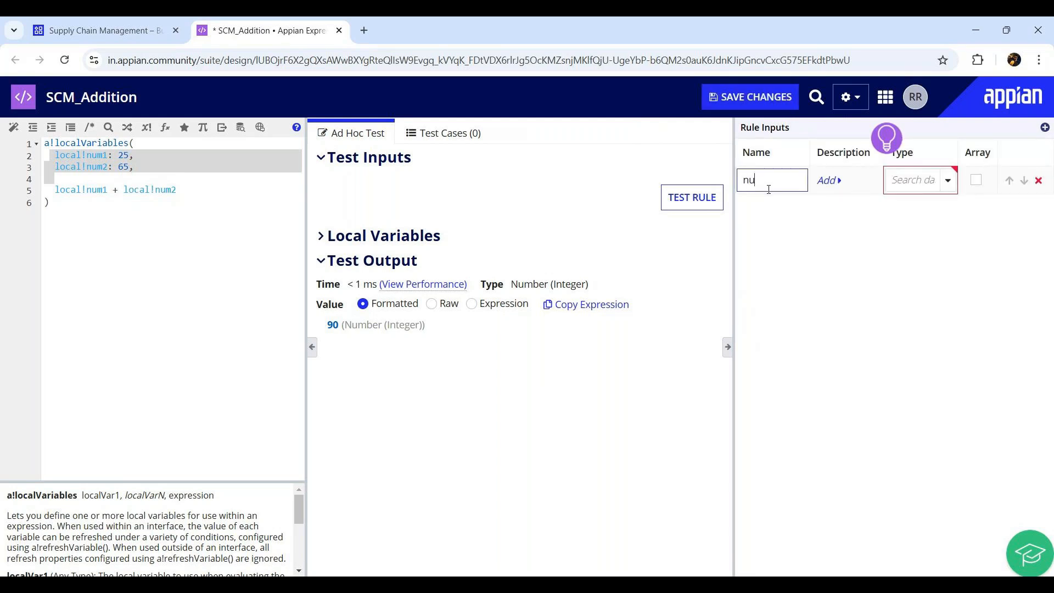
type("m1")
left_click(952, 183)
left_click(941, 232)
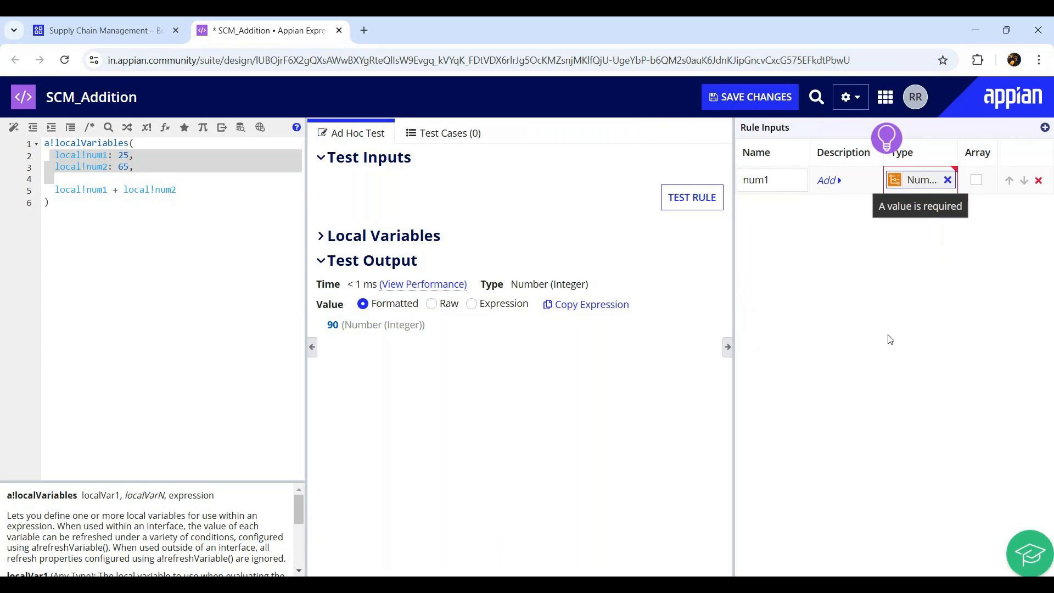
Add a second rule input named num2 of type Number (Integer) and collapse the list of rule inputs.
left_click(1045, 127)
type("num2")
left_click(949, 208)
left_click(930, 247)
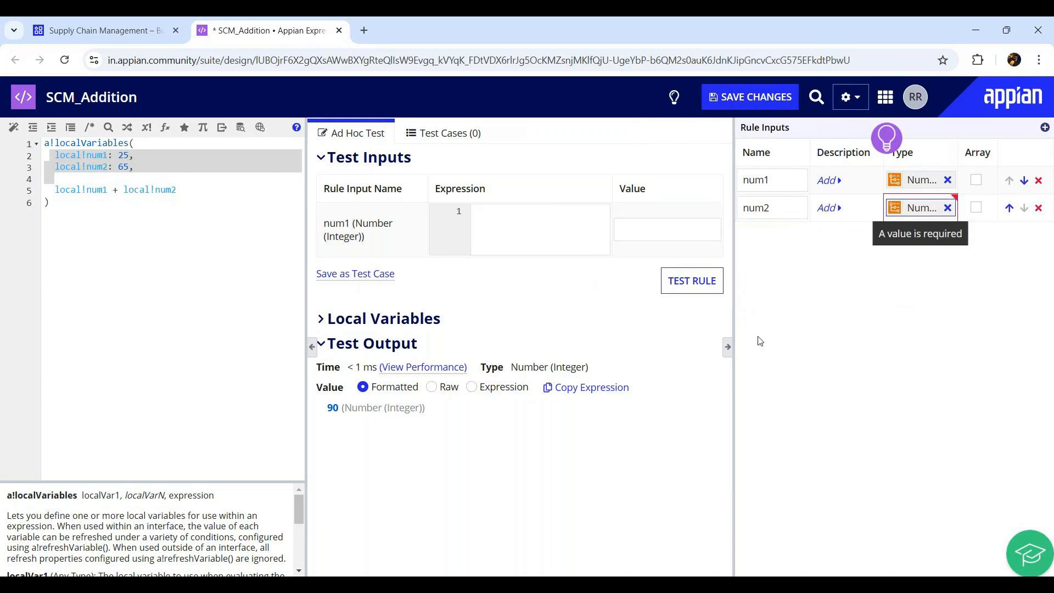
left_click(729, 347)
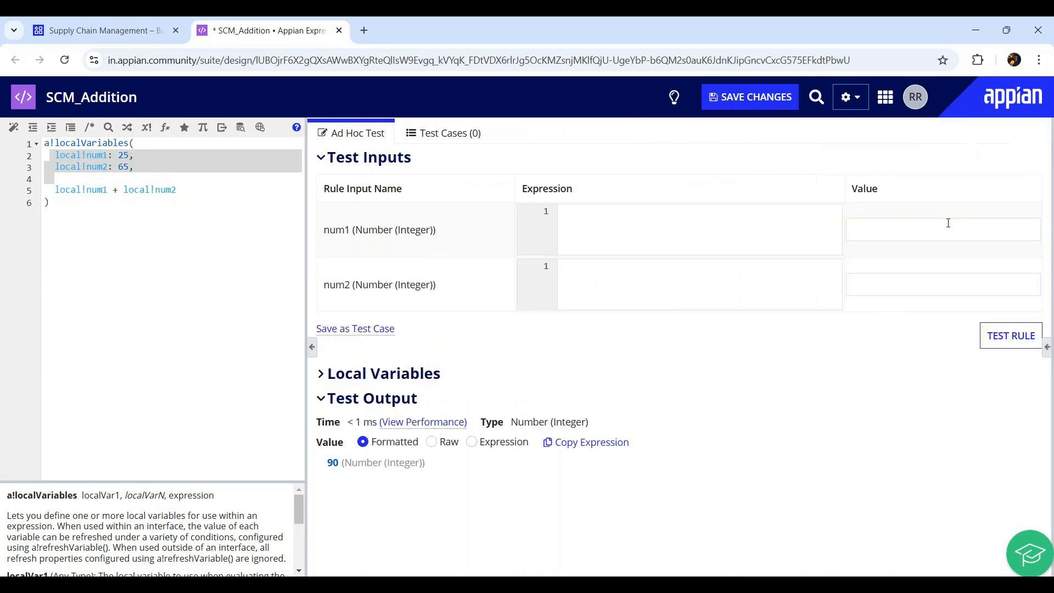
left_click(1047, 347)
left_click(729, 347)
Comment out the local!num1 + local!num2 line in the rule expression.
left_click(187, 220)
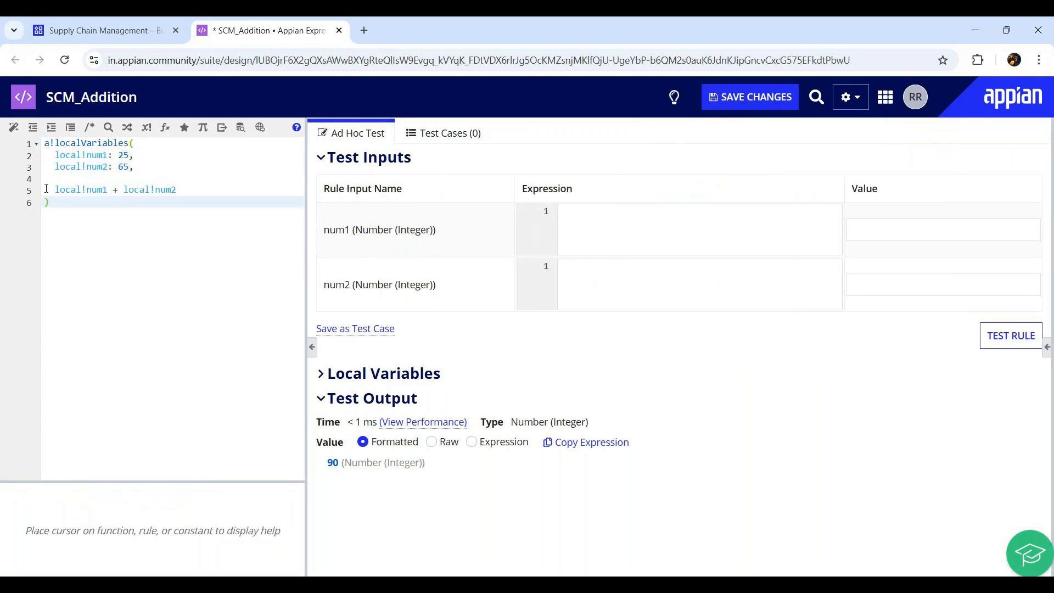
left_click(189, 189)
left_click_drag(189, 189, 58, 194)
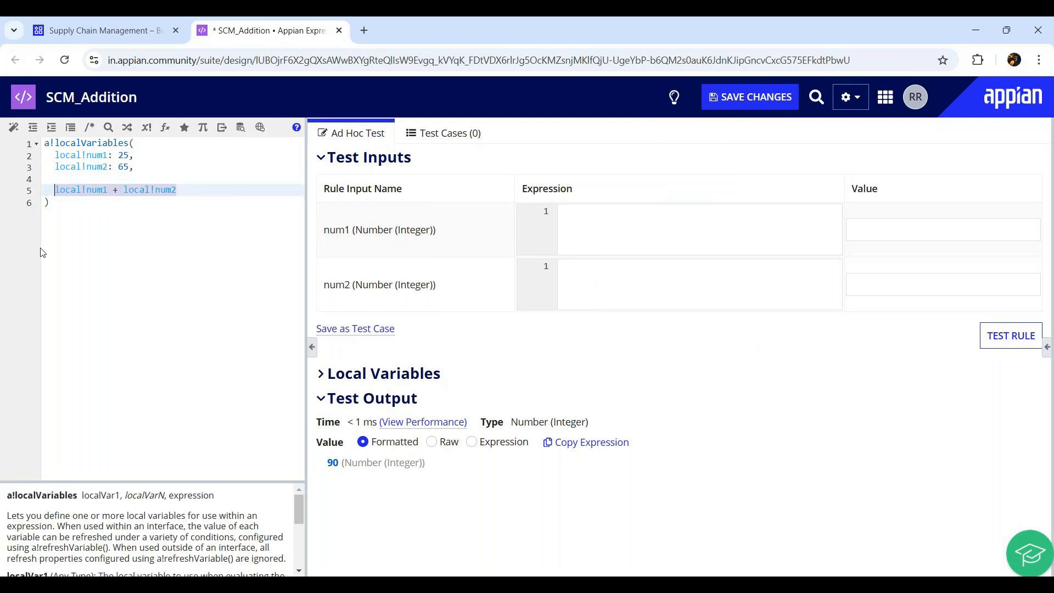
left_click(89, 127)
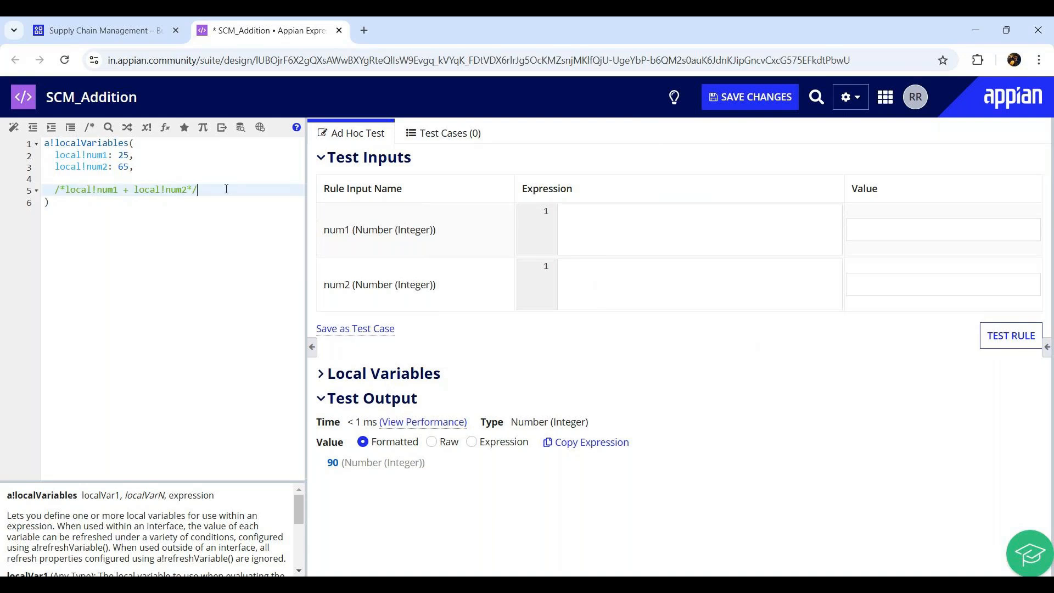
Add the expression ri!num1 + ri!num2 below the commented line, leaving blank lines around it.
key("Return")
key("Return")
key("Return")
key("Return")
key("Return")
key("Up")
key("Up")
key("Up")
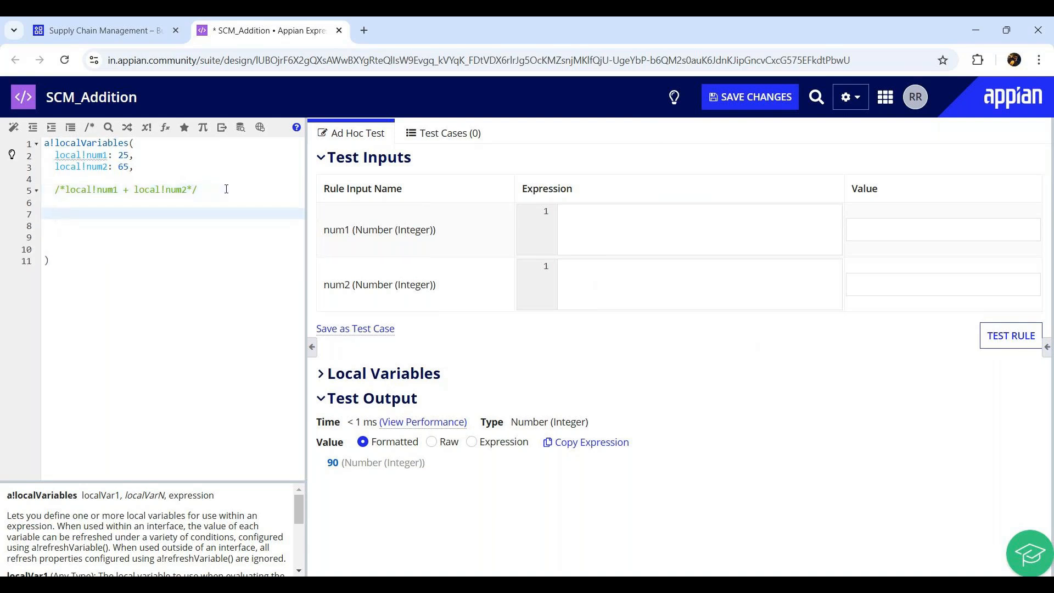
type("ri!")
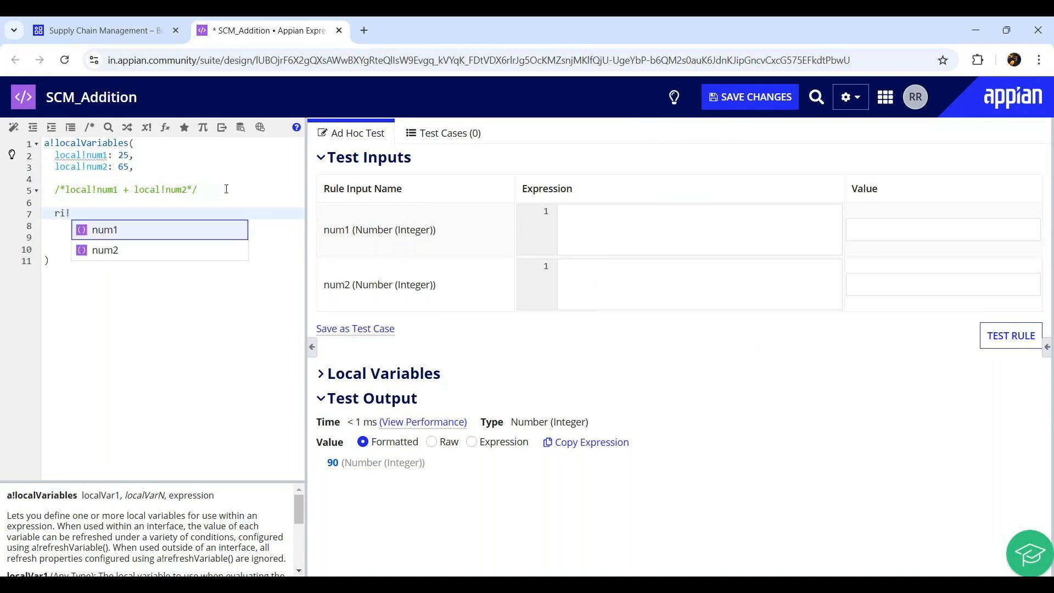
left_click(74, 213)
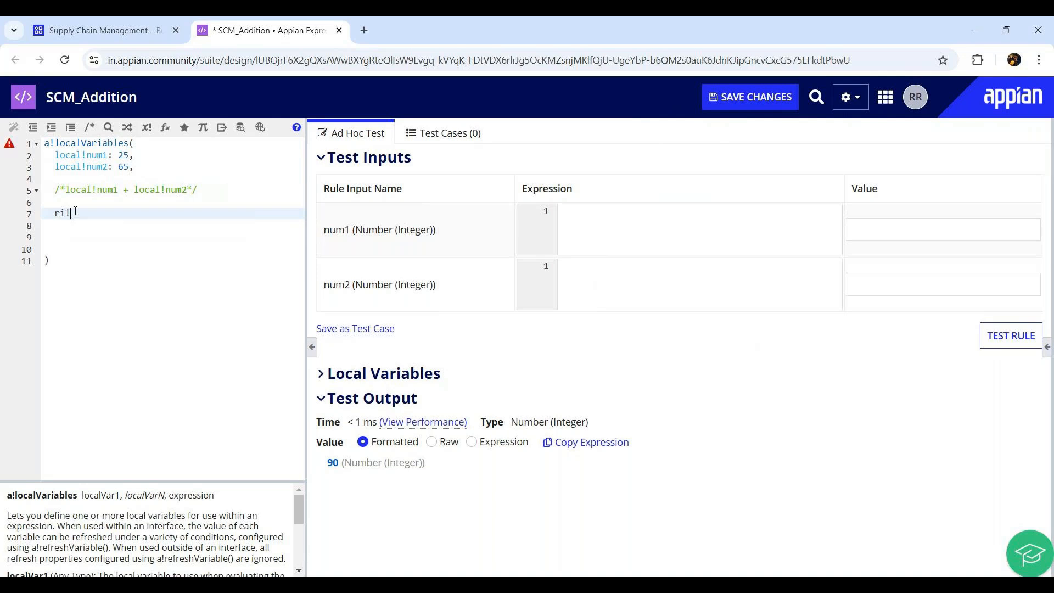
key("BackSpace")
type("!")
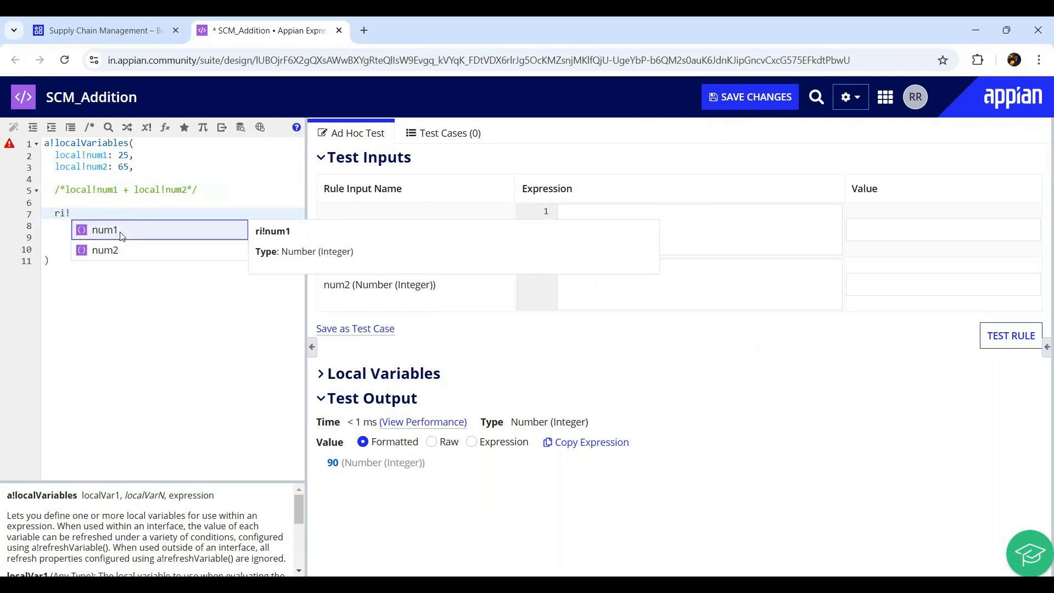
left_click(120, 230)
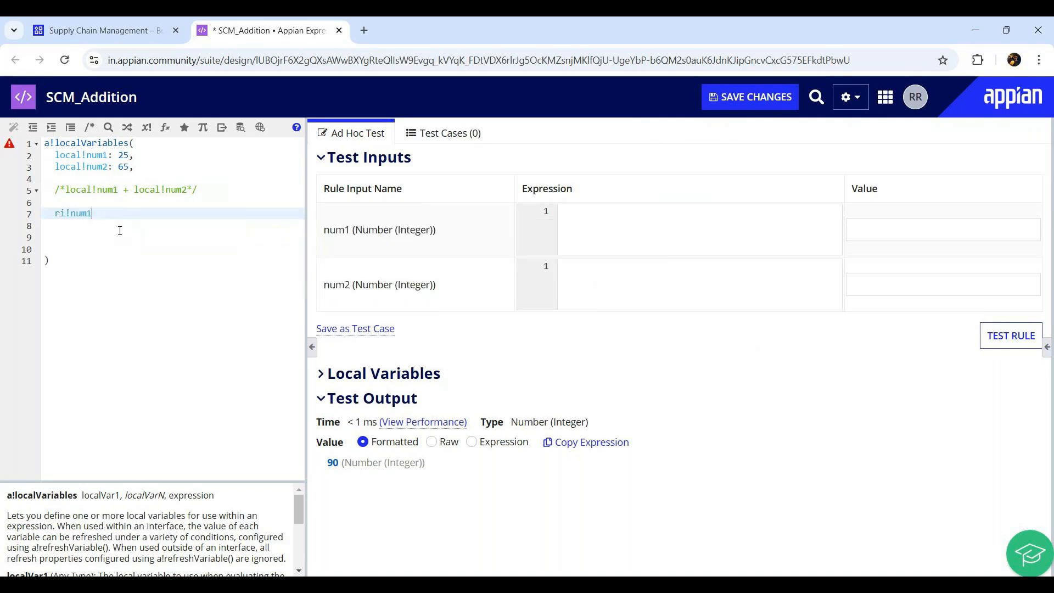
type("+ ri!")
left_click(161, 242)
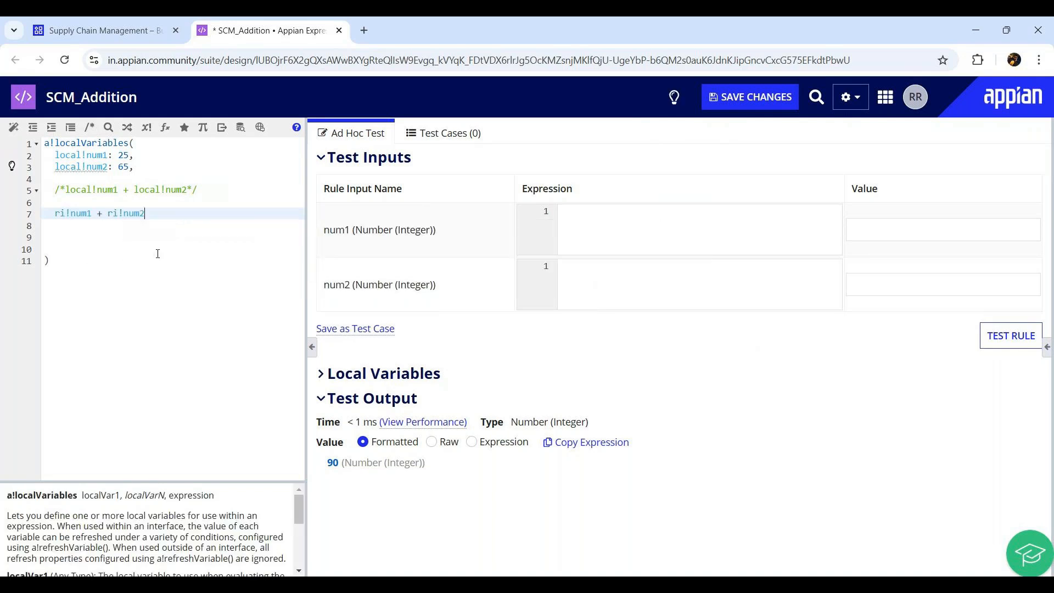
Test the rule with num1 set to 25 and num2 set to 15, and check the output.
left_click(621, 233)
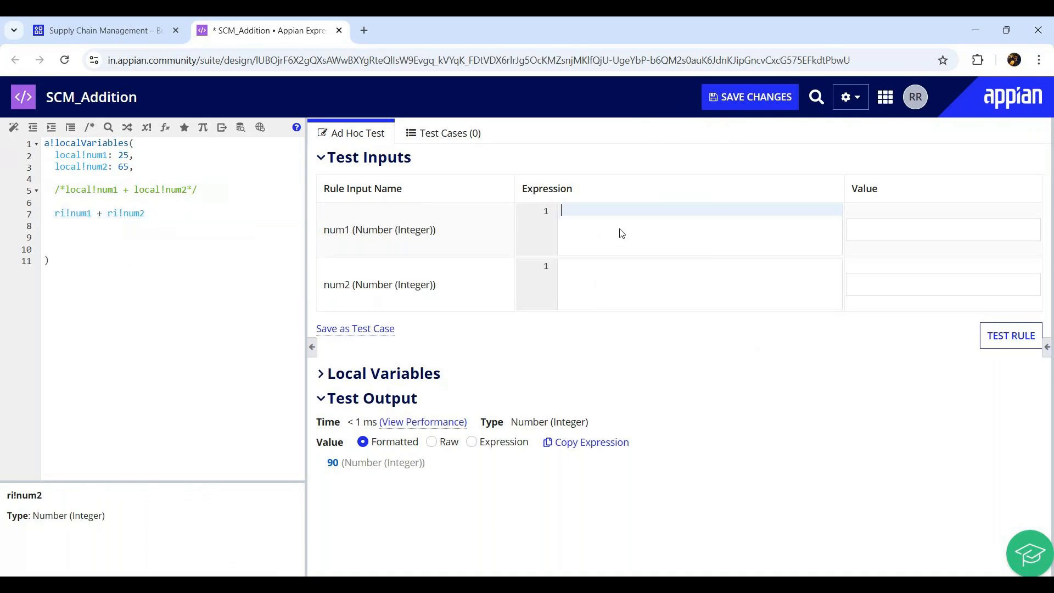
type("25")
left_click(626, 297)
type("15")
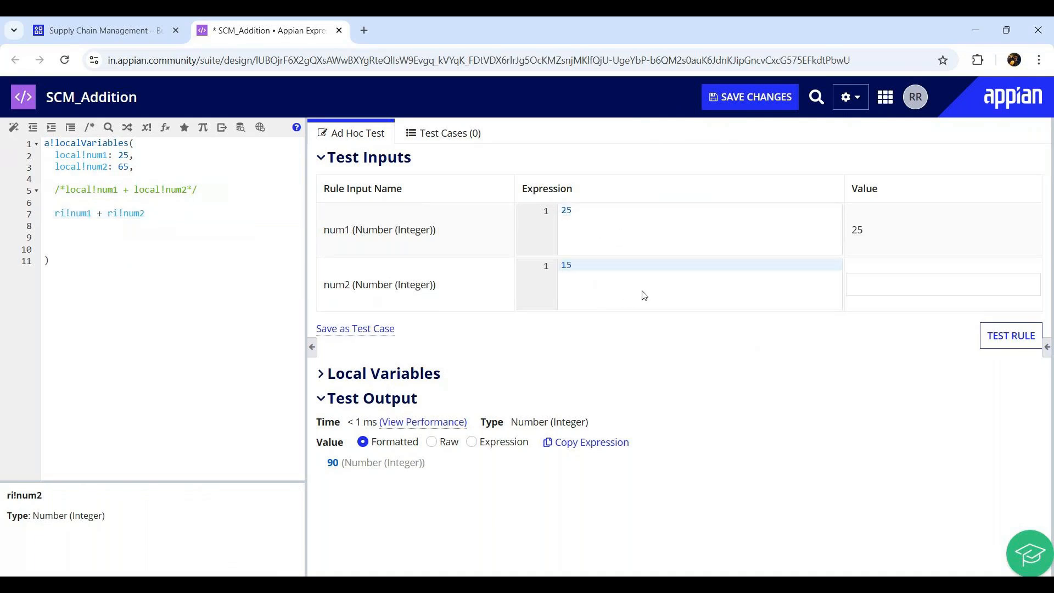
left_click(1008, 344)
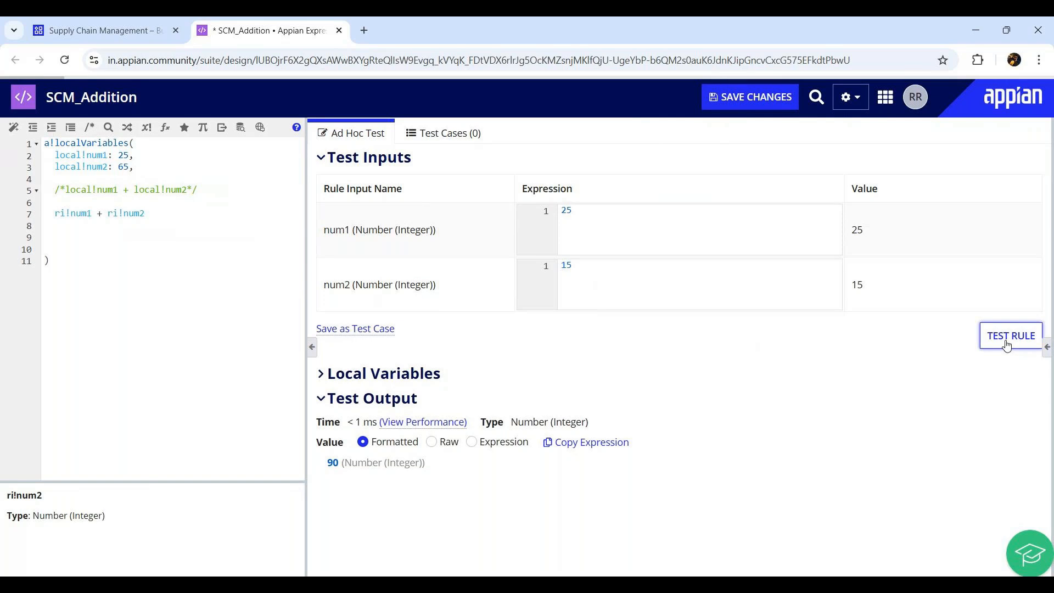
left_click_drag(331, 466, 340, 466)
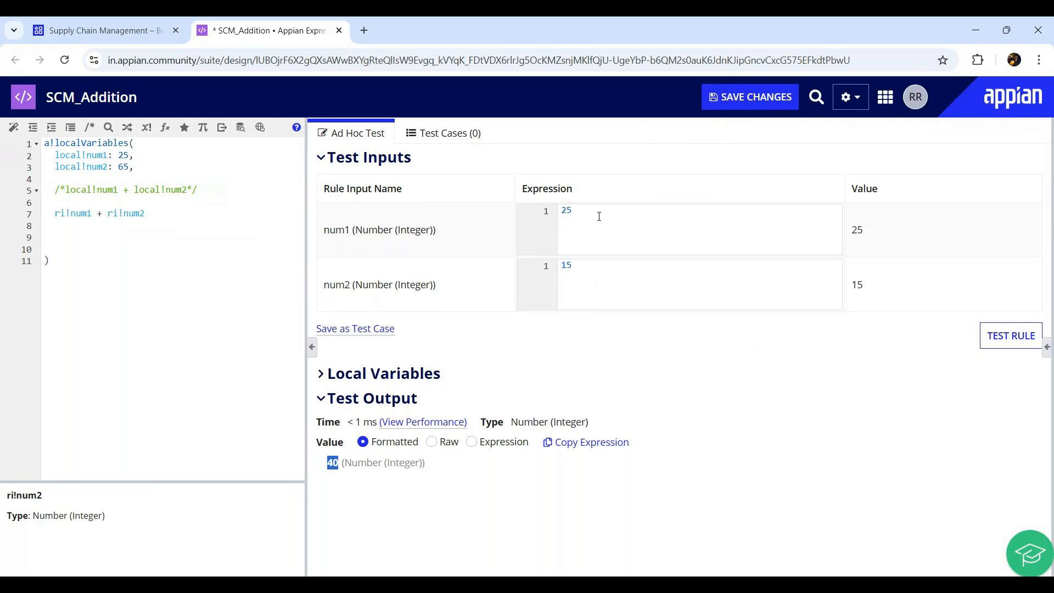
Change the num1 test input to 60, rerun the rule test and check the output.
left_click(575, 209)
key("BackSpace")
key("BackSpace")
type("60")
left_click(1010, 336)
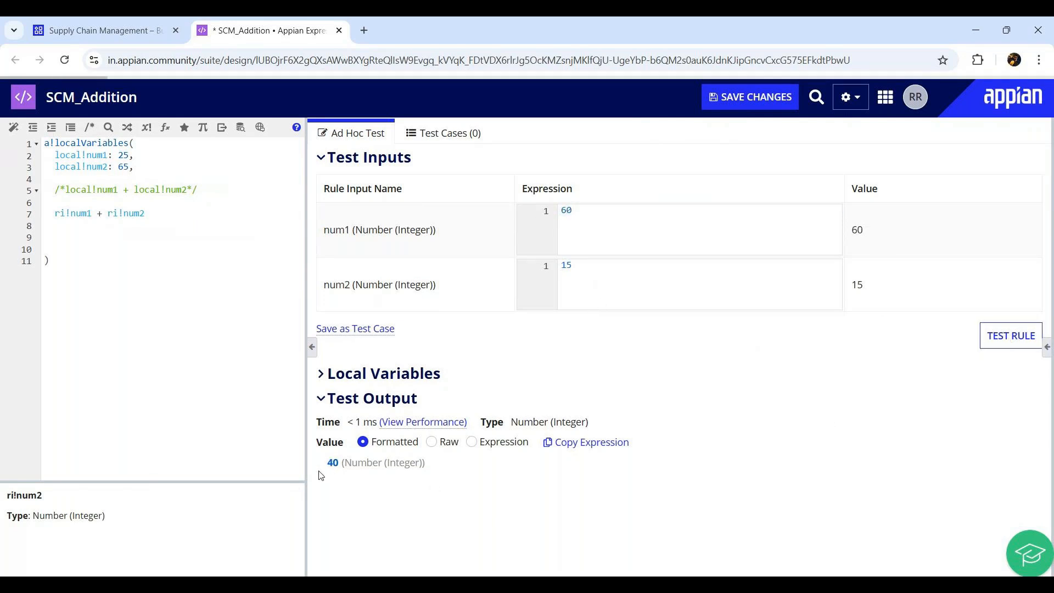
double_click(332, 463)
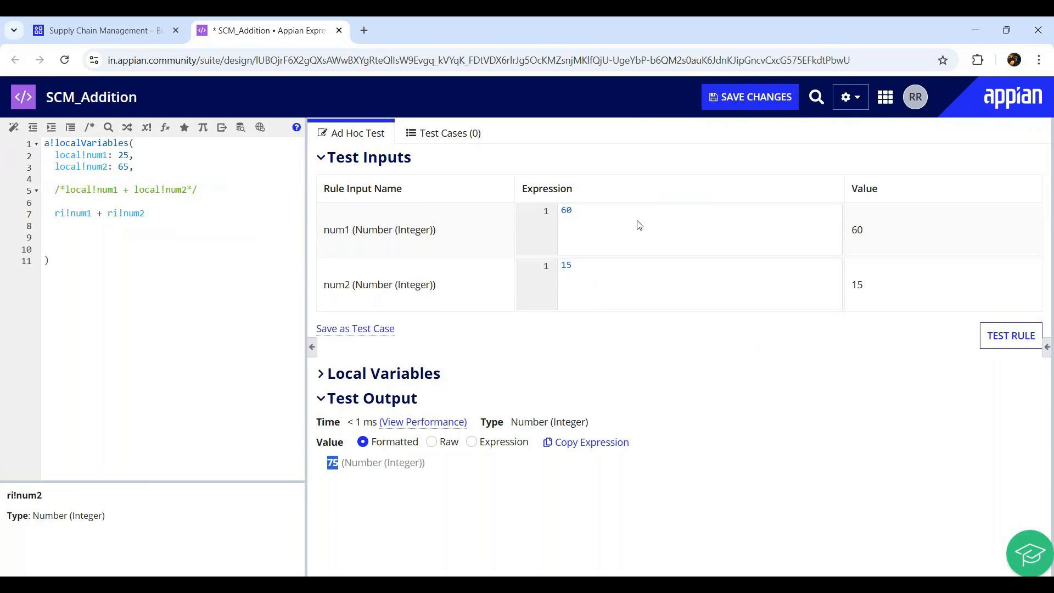
Delete the local!num1 and local!num2 definitions and the commented-out addition line from the expression.
left_click(108, 214)
left_click(107, 214)
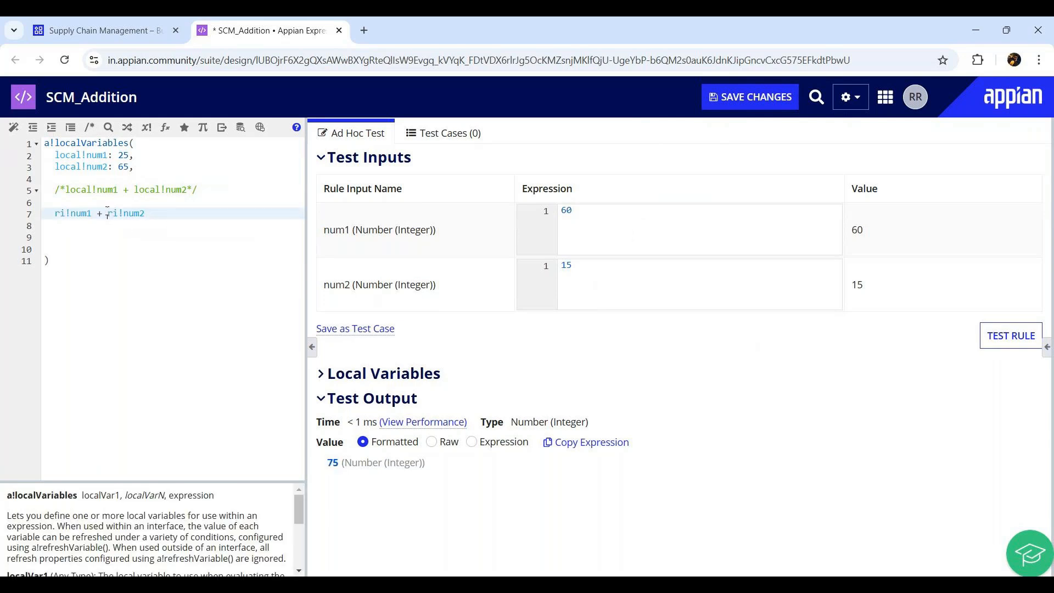
left_click_drag(54, 155, 137, 167)
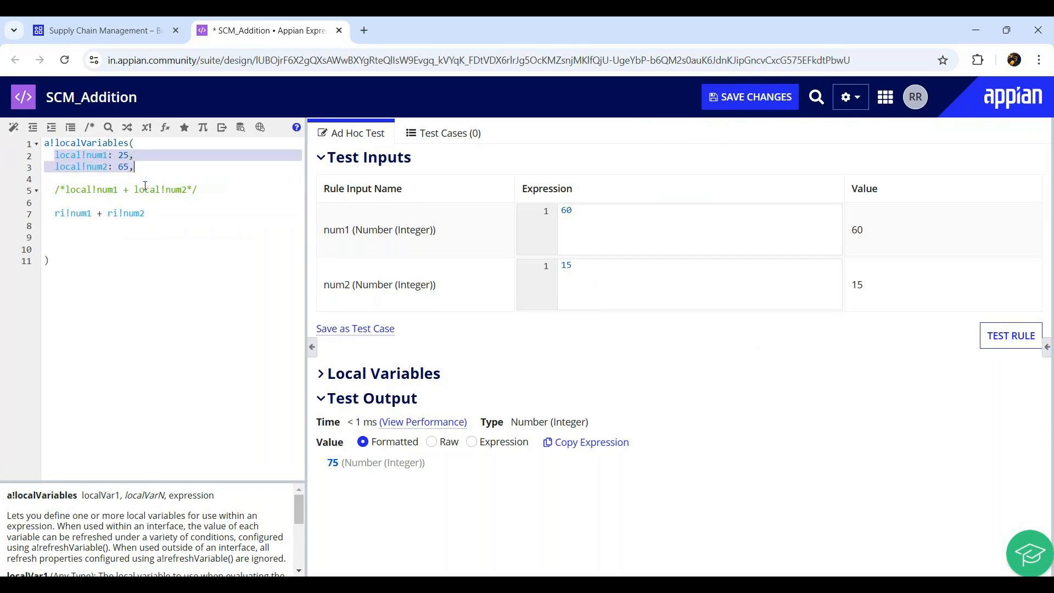
left_click(145, 187)
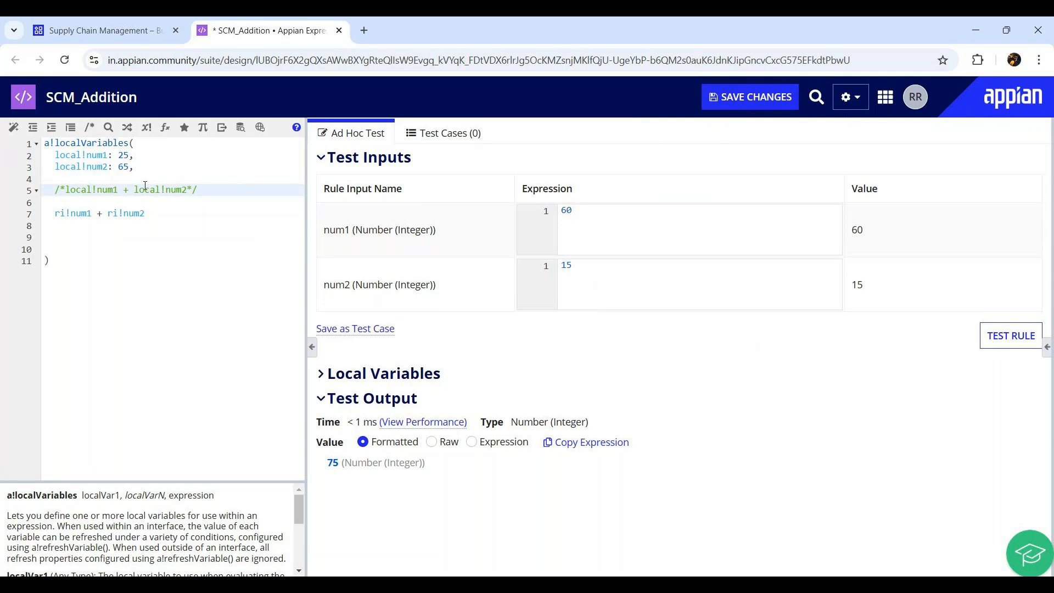
left_click_drag(55, 156, 221, 196)
key("BackSpace")
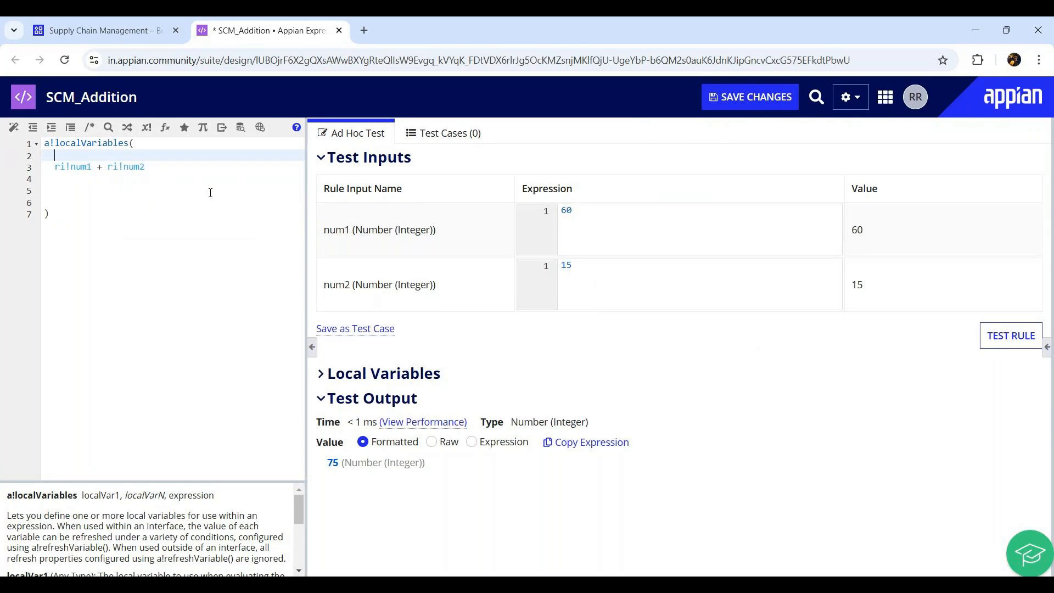
Remove the a!localVariables() wrapper around ri!num1 + ri!num2 and auto-format the expression.
double_click(85, 143)
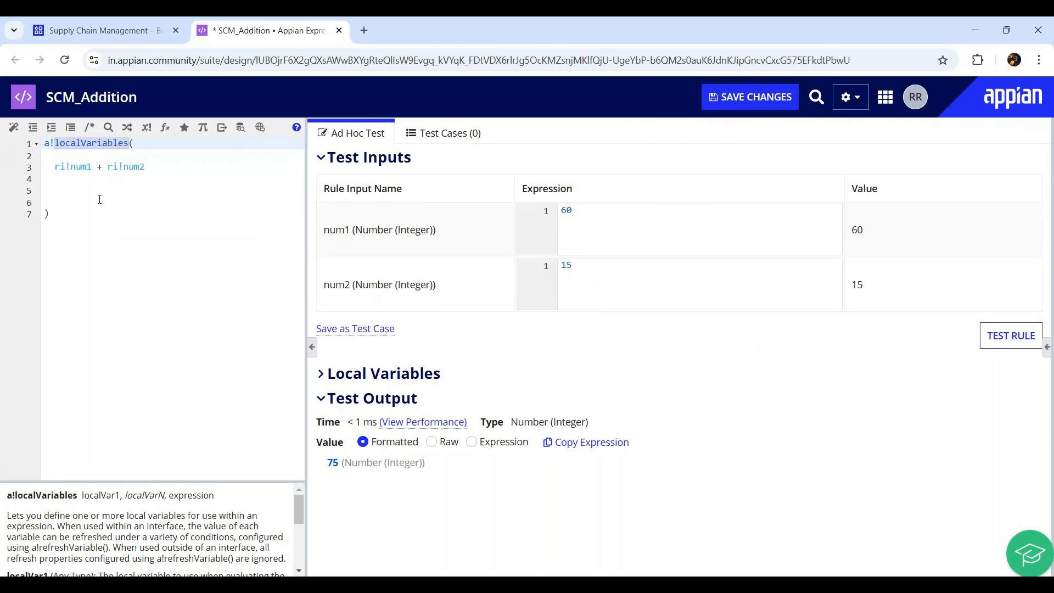
triple_click(132, 143)
key("BackSpace")
left_click(49, 212)
key("BackSpace")
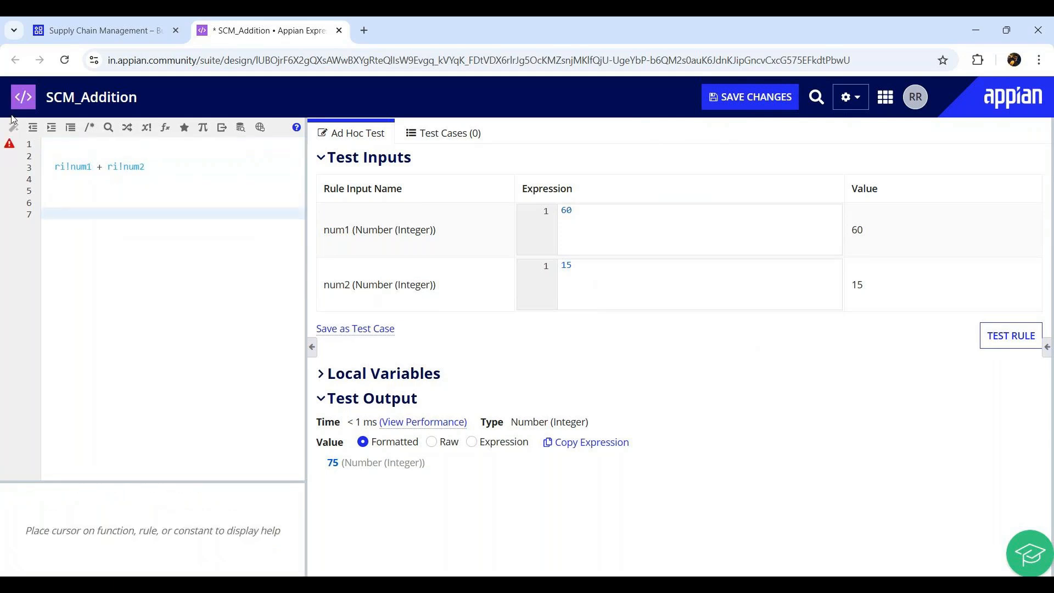
left_click(71, 198)
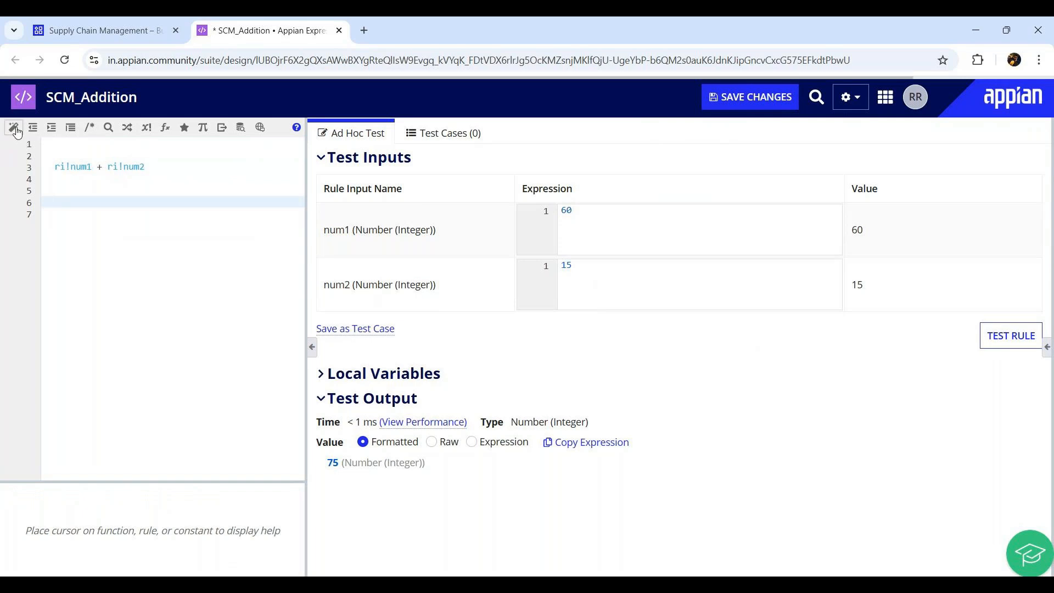
left_click(13, 127)
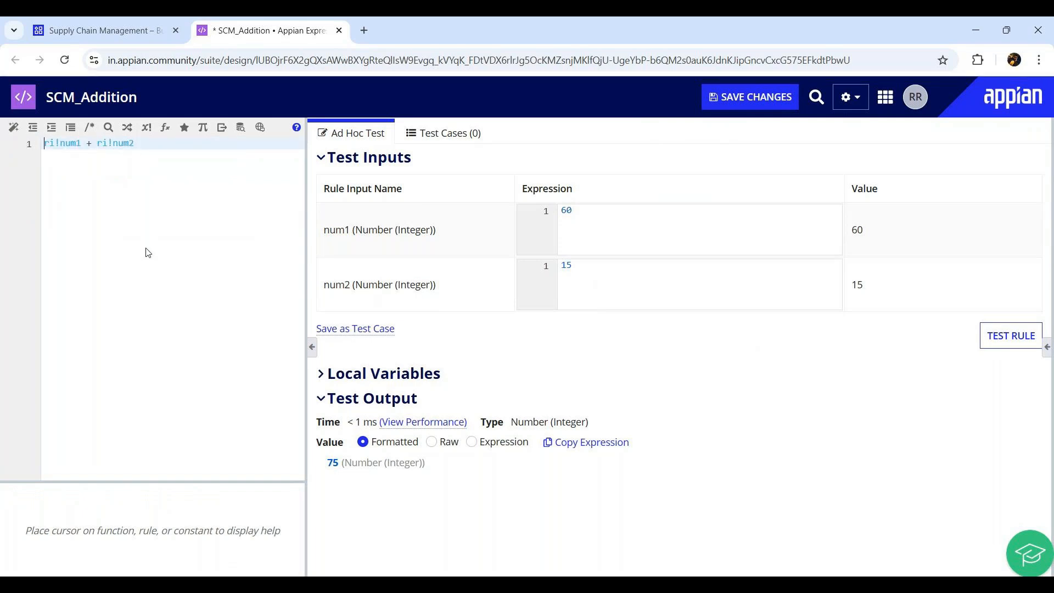
Rerun the SCM_Addition test on the simplified expression and save the rule.
left_click(991, 347)
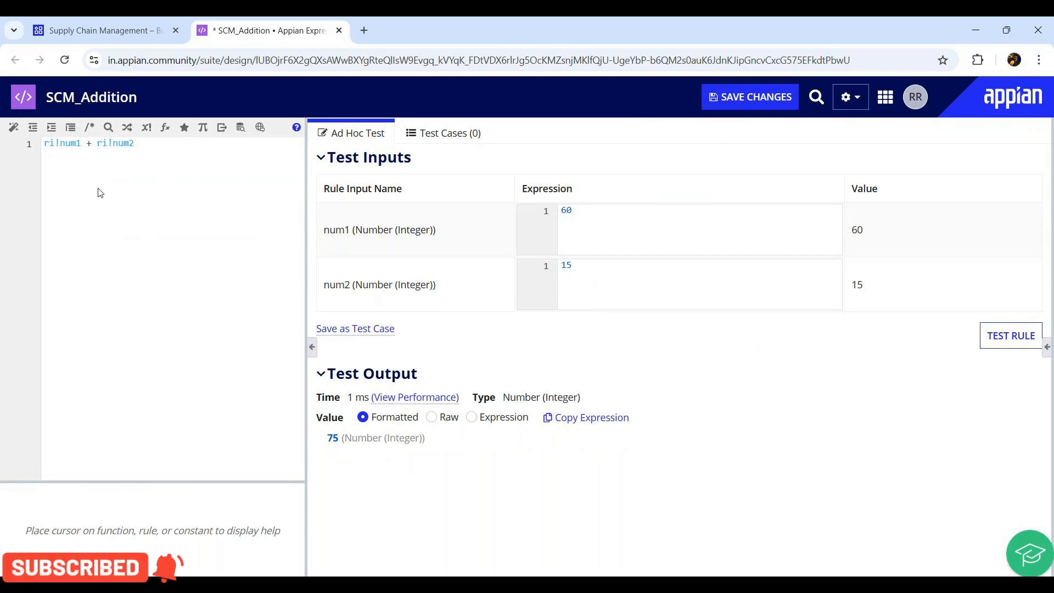
left_click(760, 109)
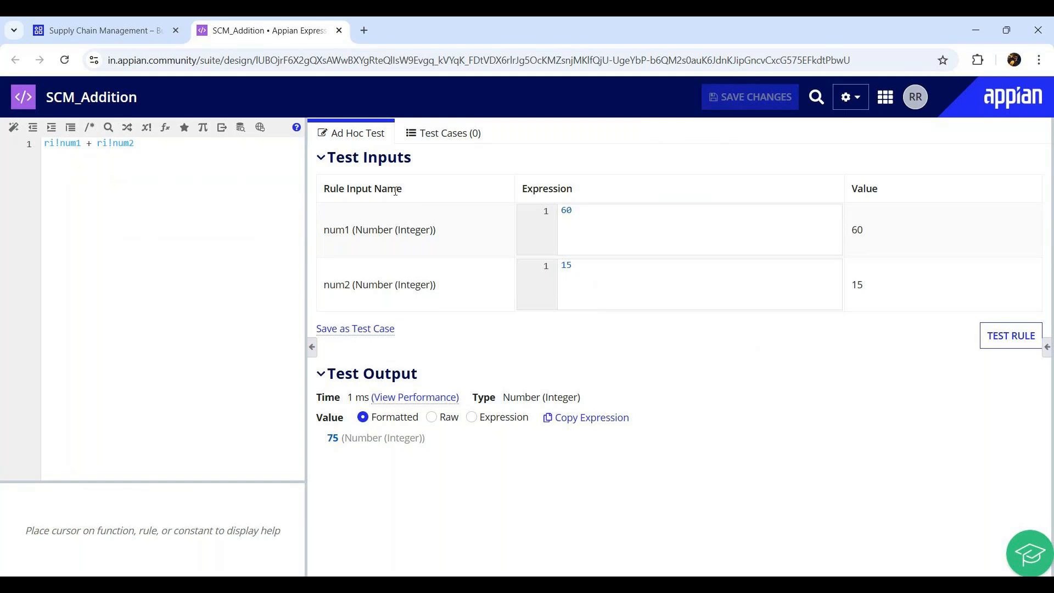
Start a new expression rule in the Supply Chain Management application and name it SCM_CAllAddition.
left_click(80, 30)
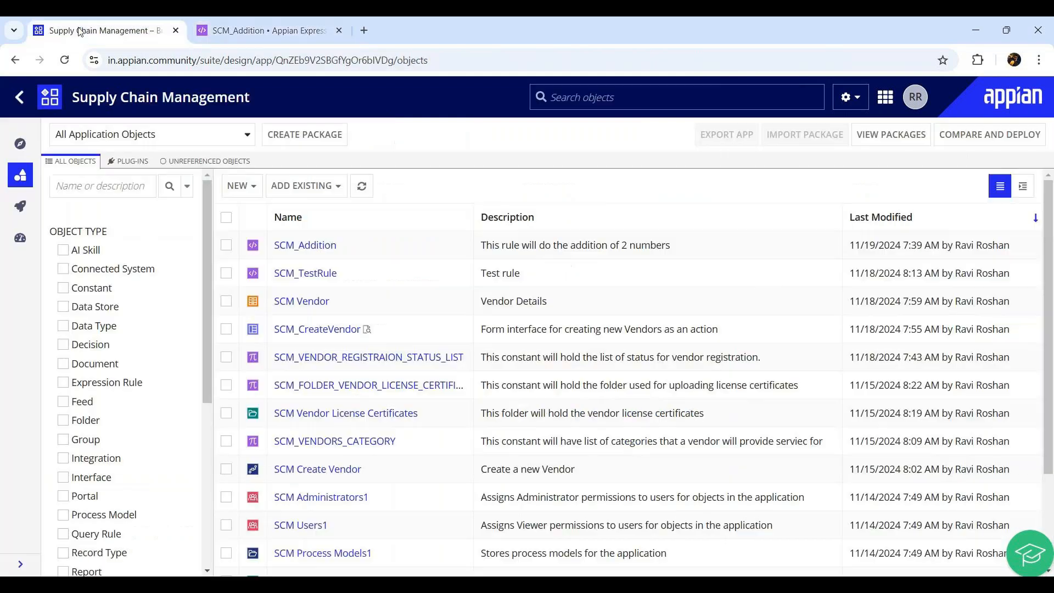
left_click(260, 187)
left_click(280, 435)
left_click(369, 238)
type("CAllAddition")
Describe the new rule as "This rule will call the child rule to perform the addition" and create it.
key("Tab")
type("This rule will call the child rule to perof")
key("BackSpace")
key("BackSpace")
type("rformt he add")
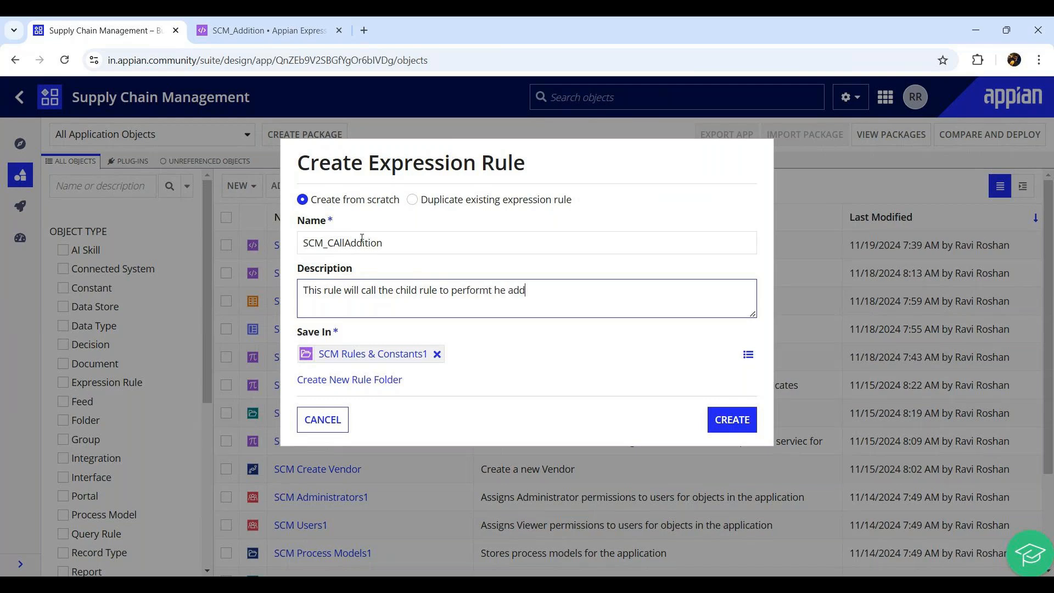
type("ition")
left_click(496, 290)
type("t")
left_click(725, 416)
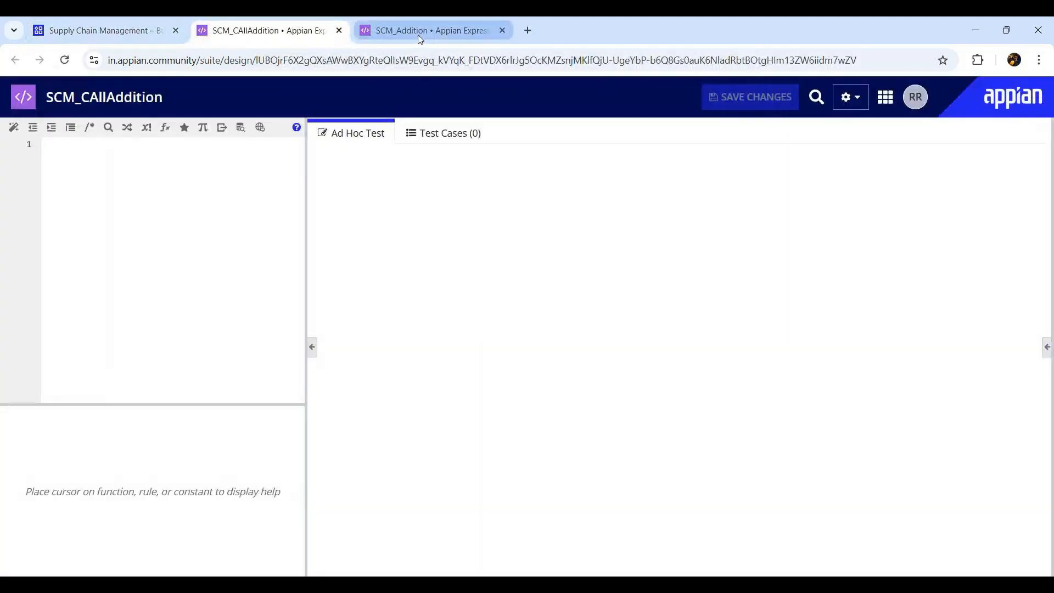
Insert a call to rule!SCM_Addition in the SCM_CAllAddition expression and open an empty line between its parentheses.
left_click(420, 33)
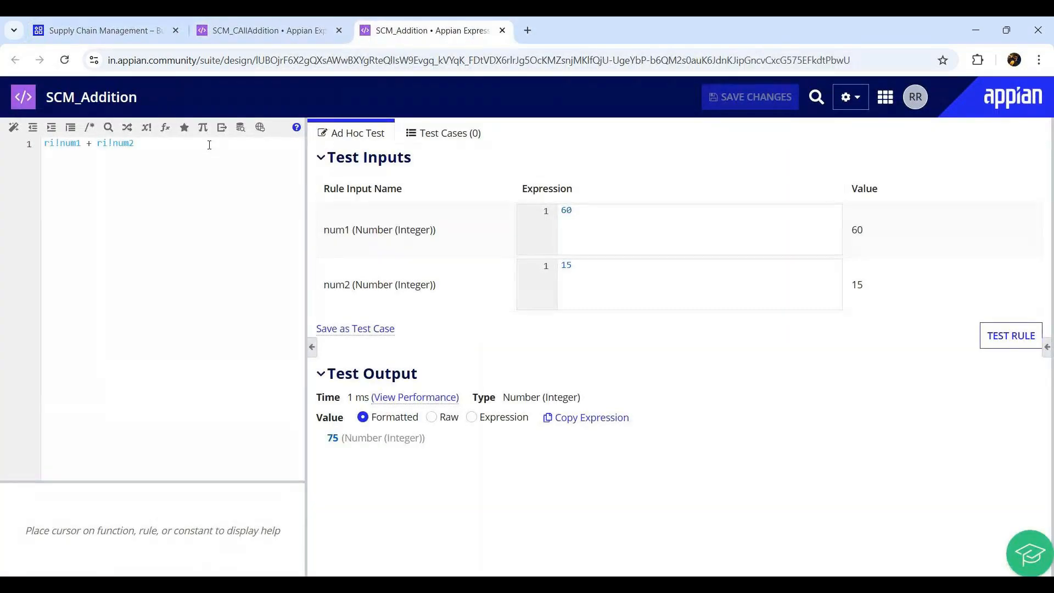
left_click(250, 25)
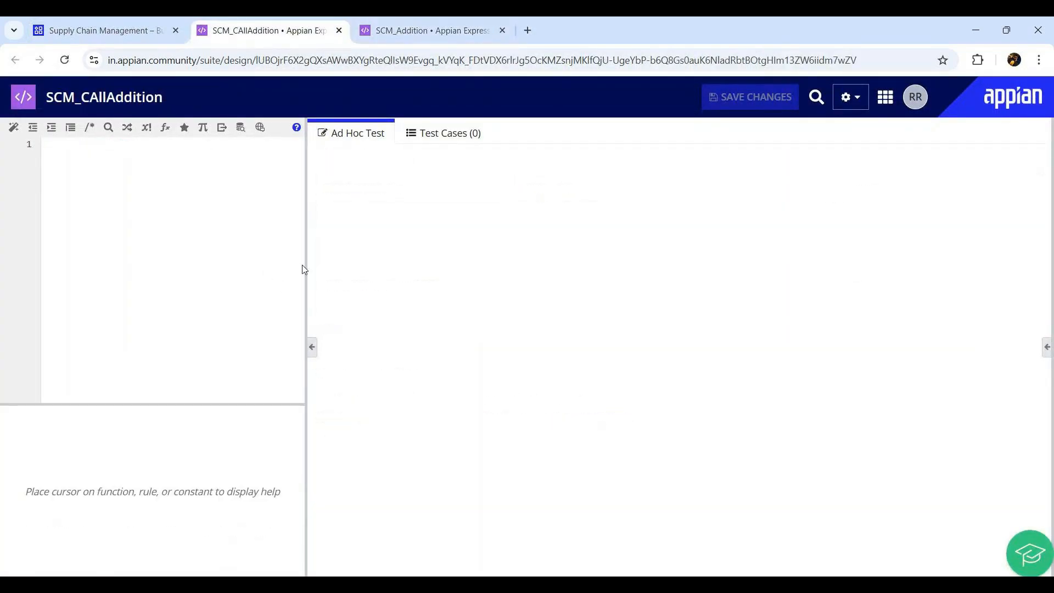
left_click(192, 285)
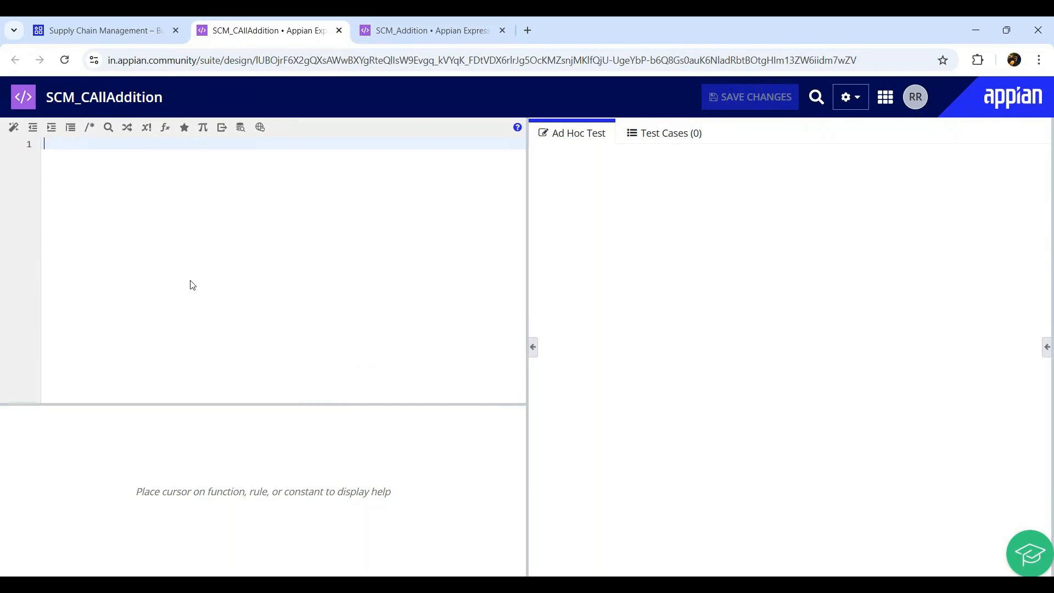
type("rule!")
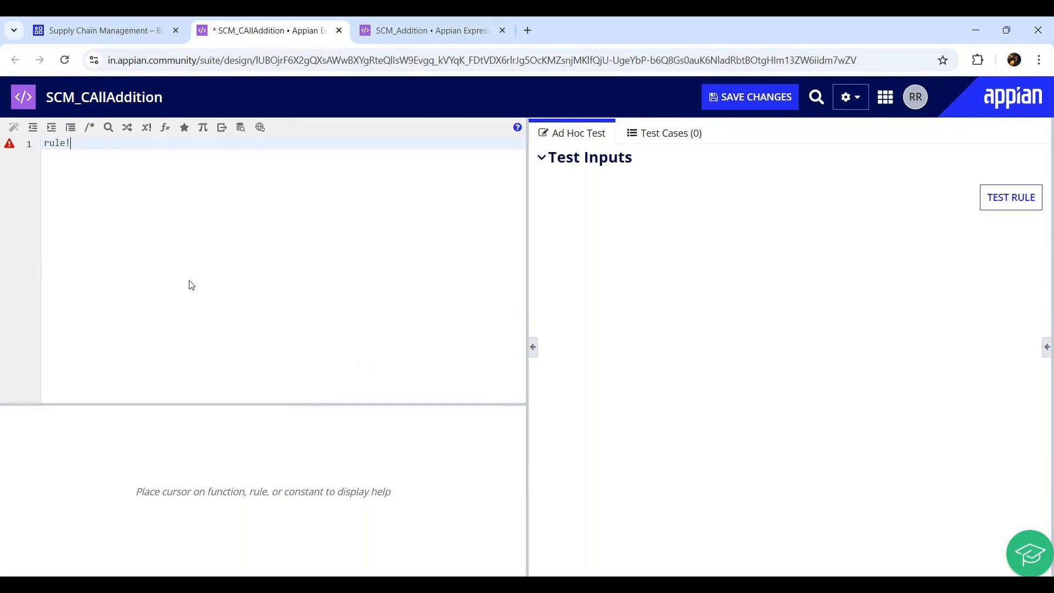
type("scm")
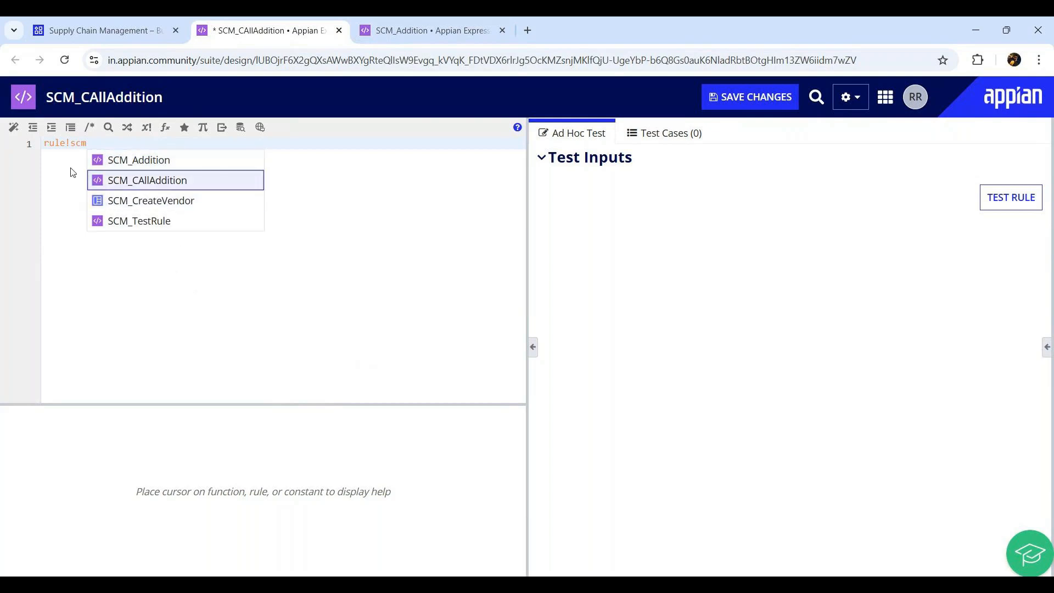
mouse_move(127, 167)
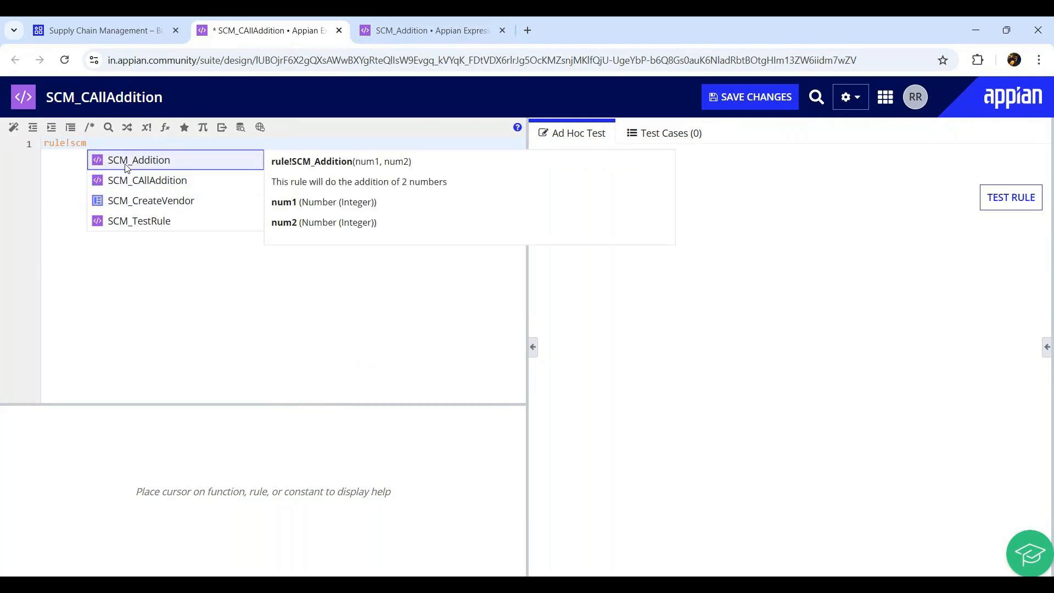
left_click(166, 167)
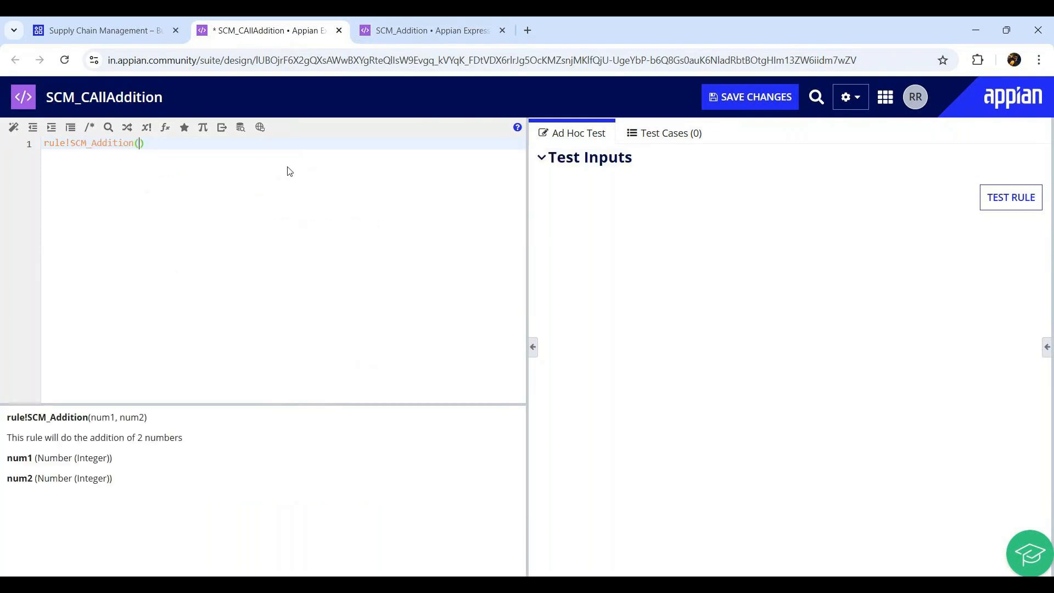
key("Return")
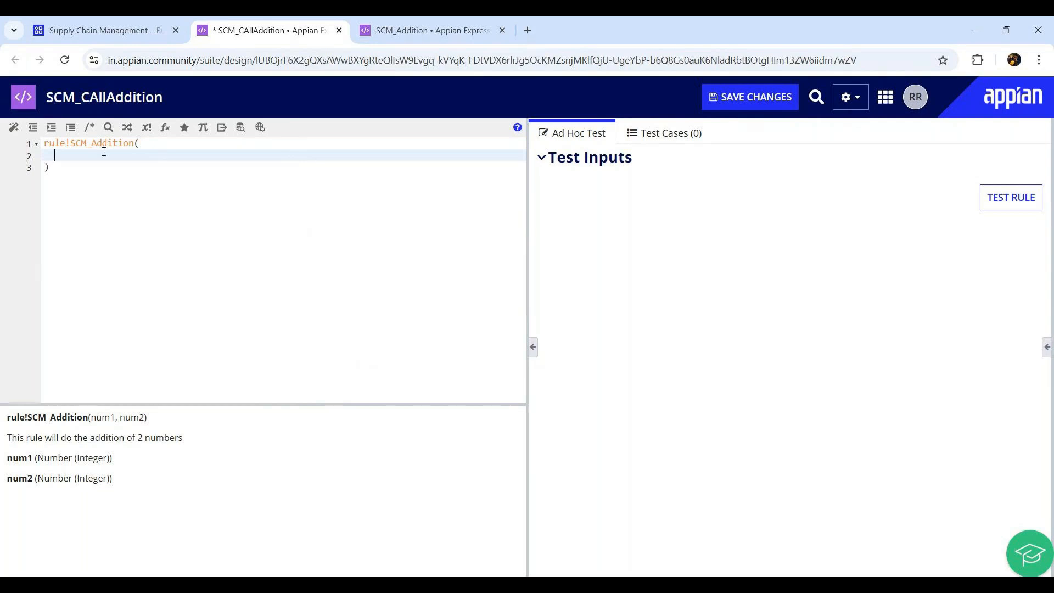
Pass num1: 30 as the first argument of the rule!SCM_Addition call, followed by a comma.
double_click(110, 419)
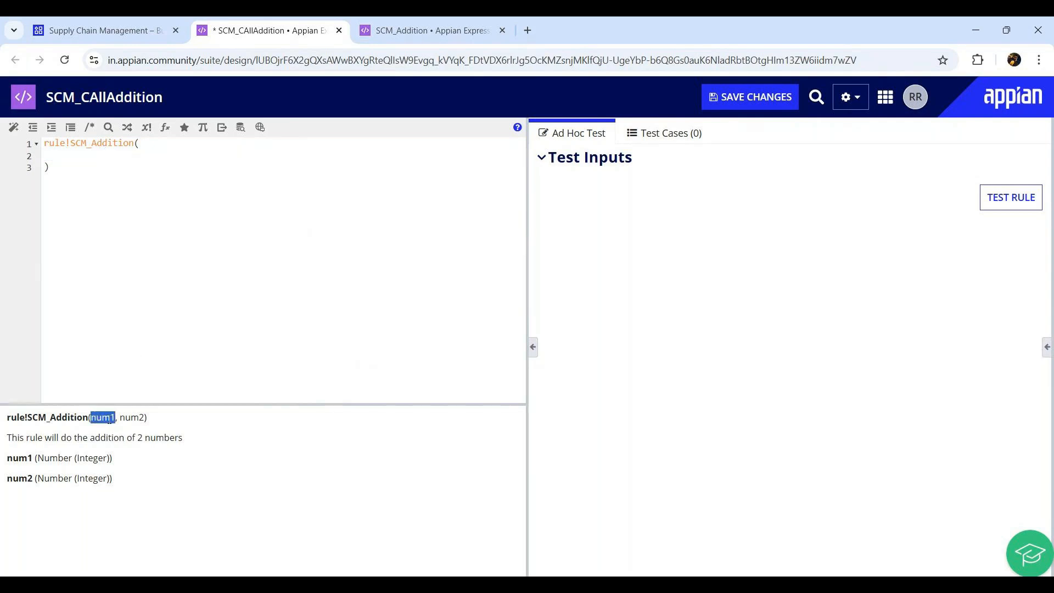
double_click(128, 420)
double_click(111, 418)
key("ctrl+c")
left_click(84, 156)
key("ctrl+v")
type("\" \"")
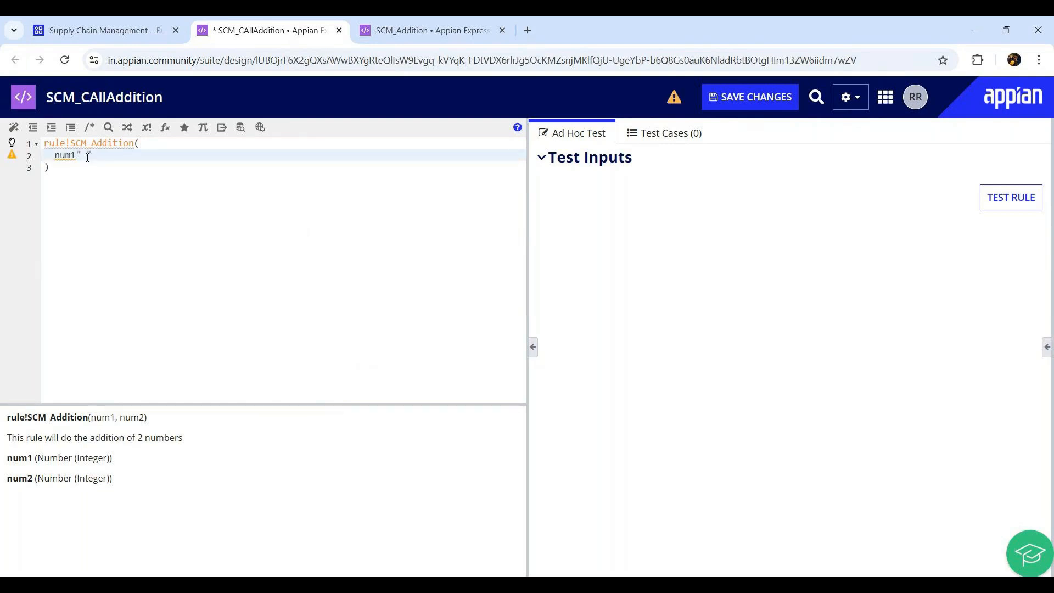
type("30")
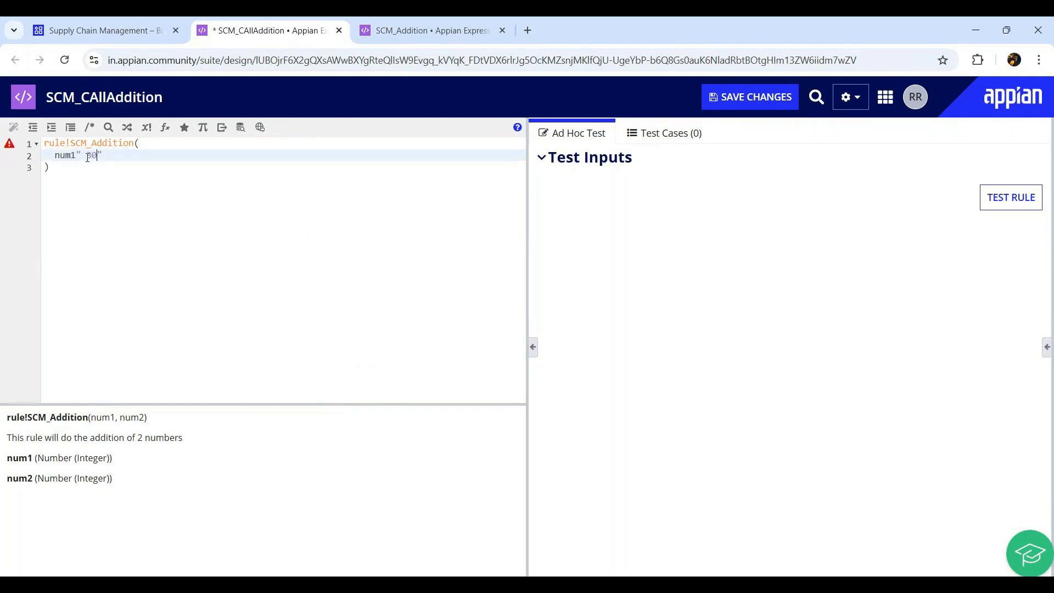
key("BackSpace")
key("BackSpace")
key("BackSpace")
key("BackSpace")
type(": 30,")
Add num2: 25 on a new line as the second argument of the rule!SCM_Addition call.
key("Return")
type("num")
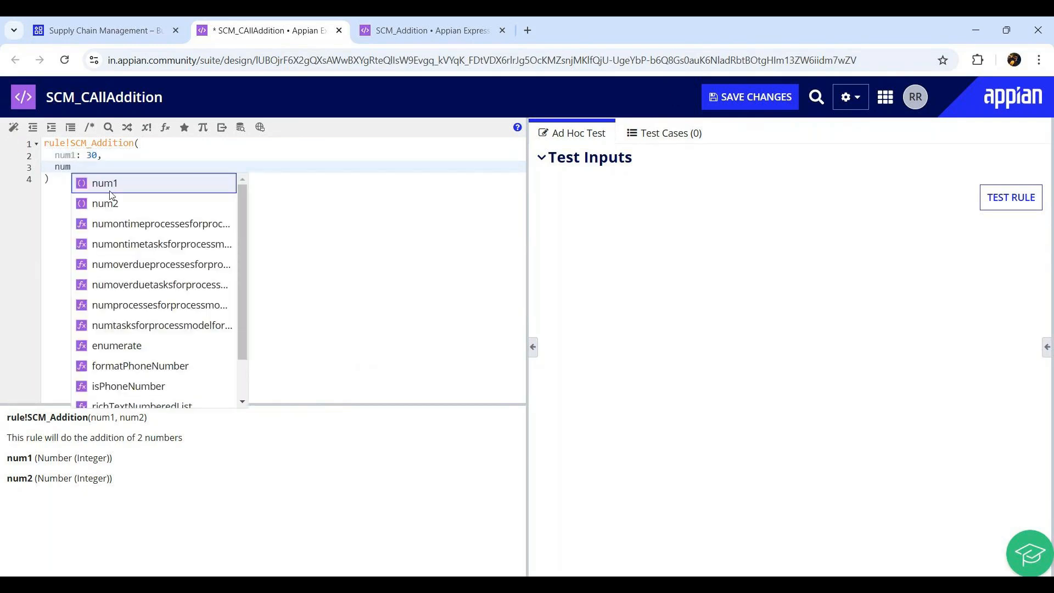
left_click(115, 204)
type(": 25")
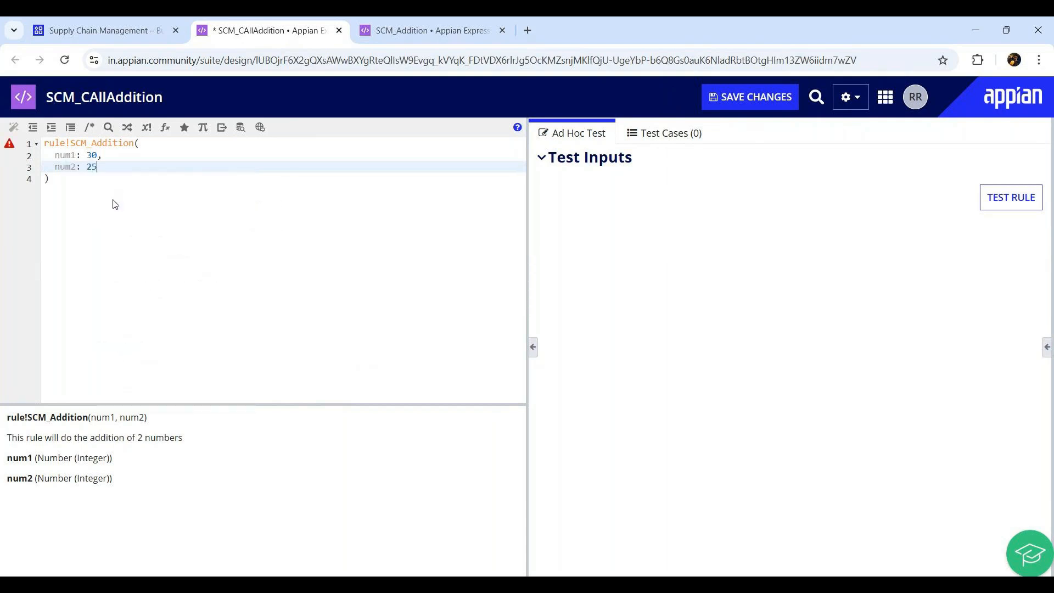
Look over the SCM_Addition rule, then test SCM_CAllAddition and check its output.
left_click(457, 31)
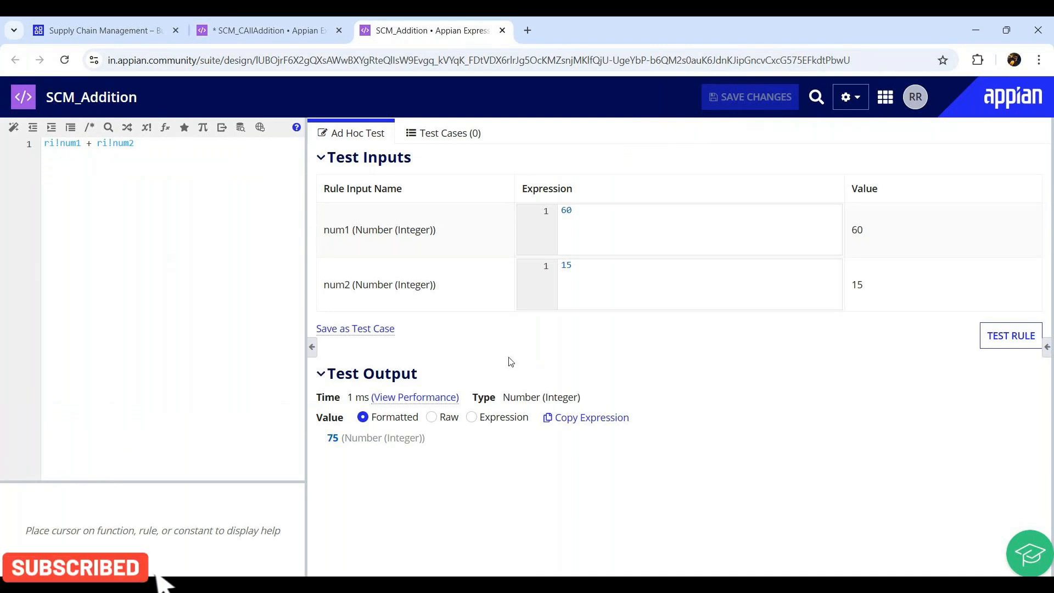
left_click(256, 30)
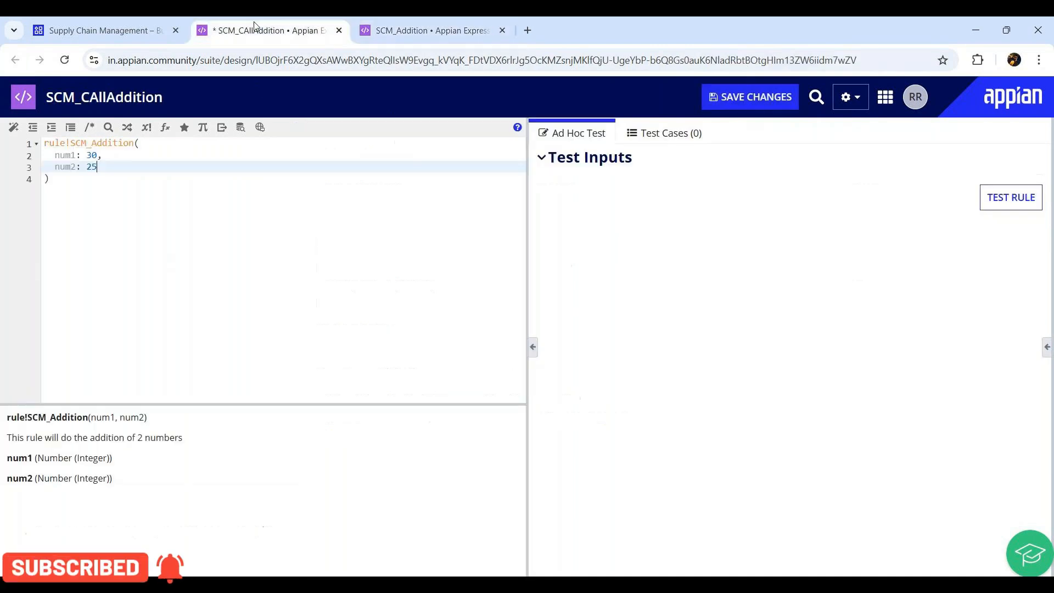
left_click(1019, 198)
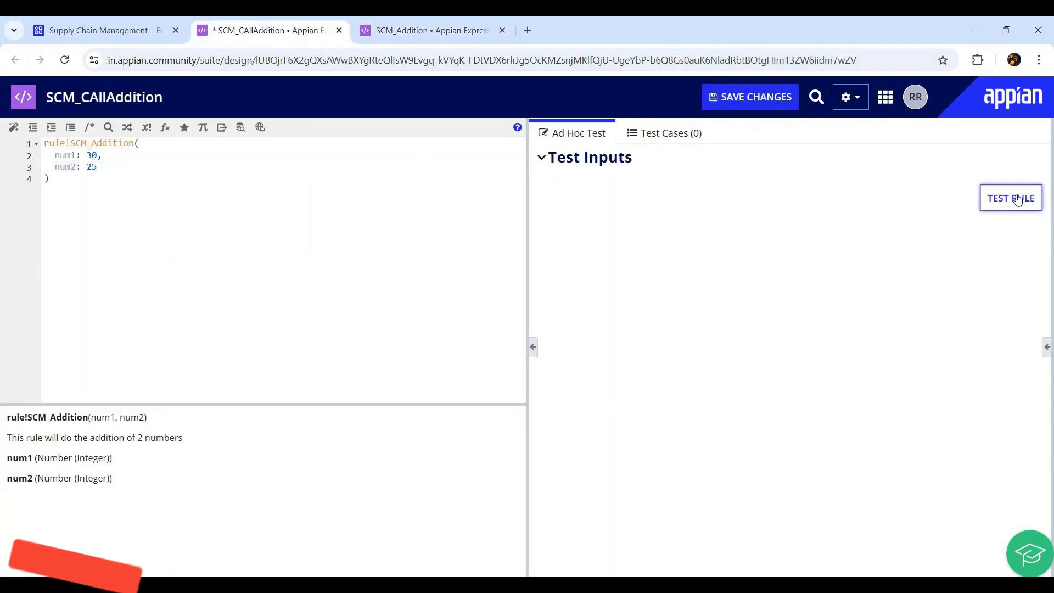
left_click_drag(543, 305, 560, 324)
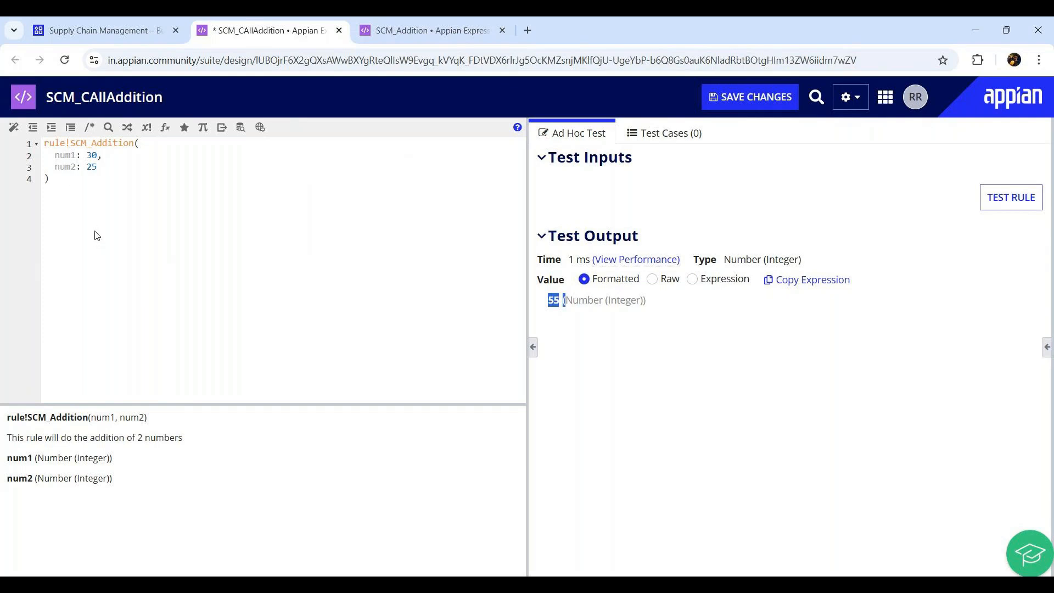
Compare the arguments and output of the call with the SCM_Addition rule, and save SCM_CAllAddition.
left_click(156, 144)
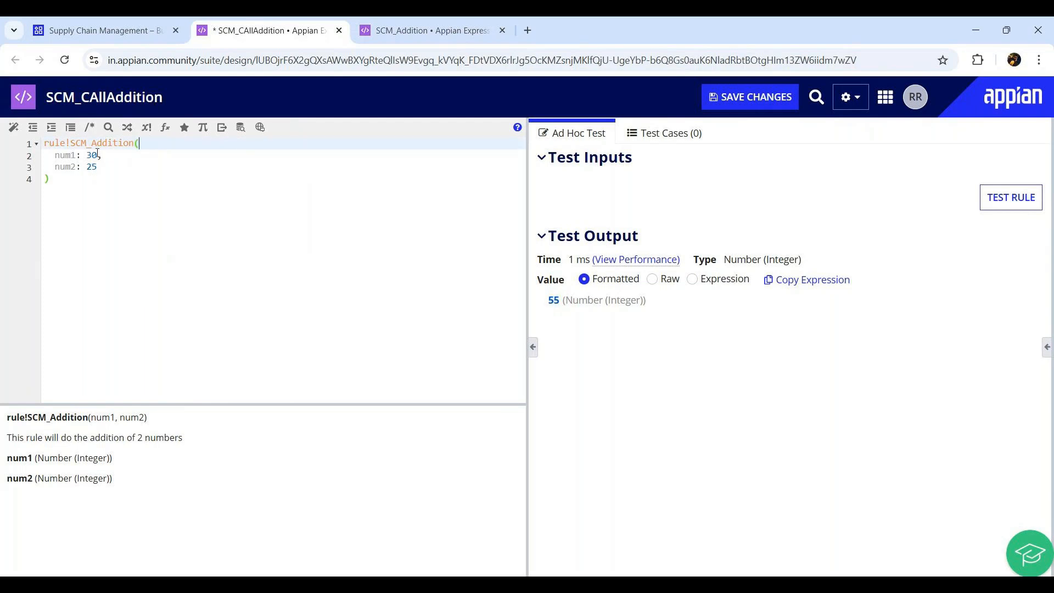
left_click(394, 31)
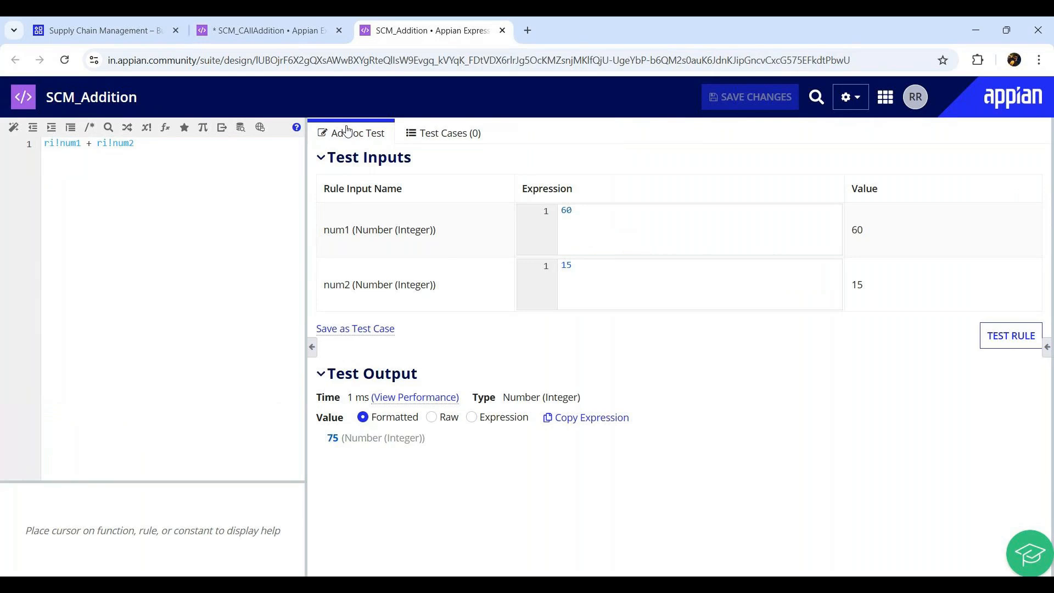
left_click(275, 33)
left_click_drag(55, 155, 117, 167)
left_click(123, 167)
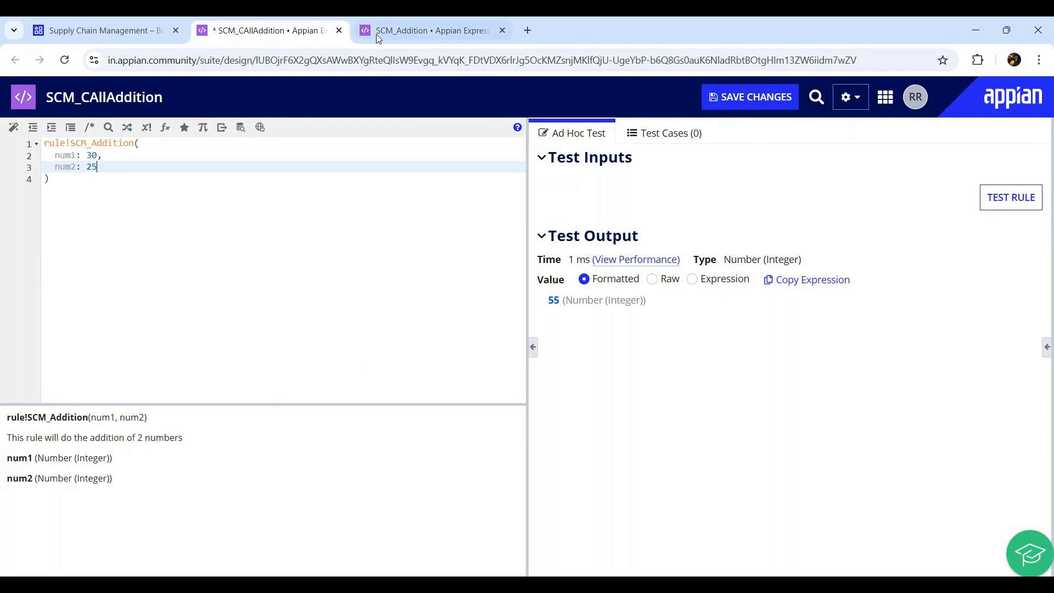
double_click(551, 300)
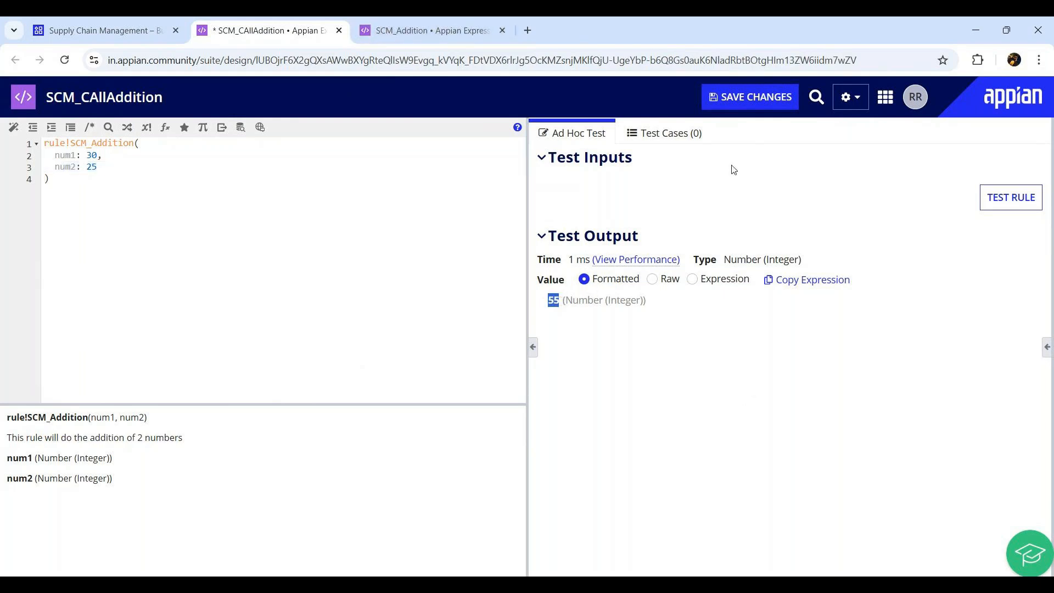
key("ctrl+s")
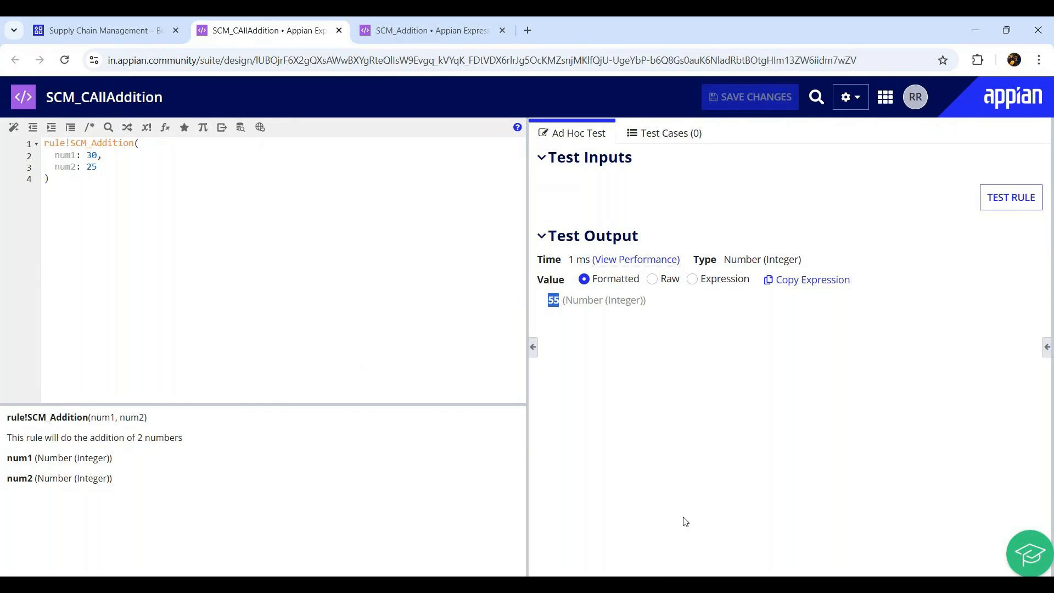
left_click(753, 534)
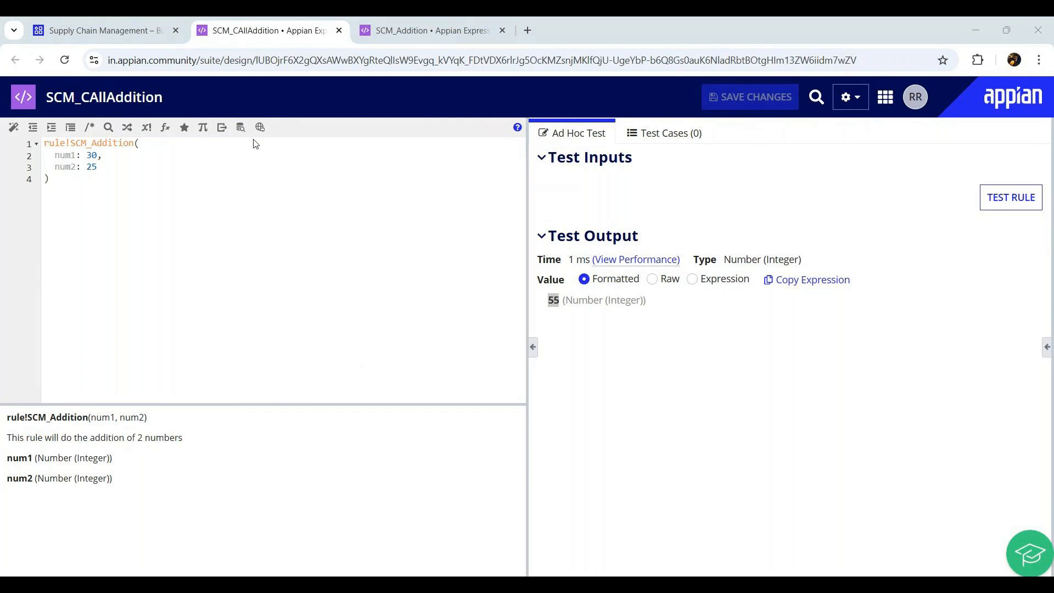
left_click(678, 584)
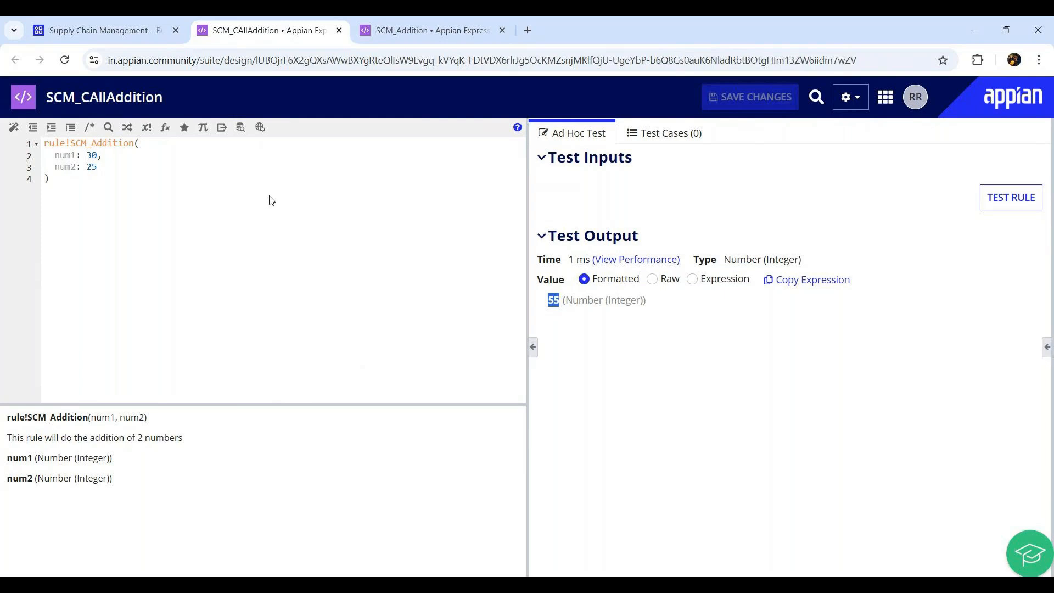
left_click(165, 167)
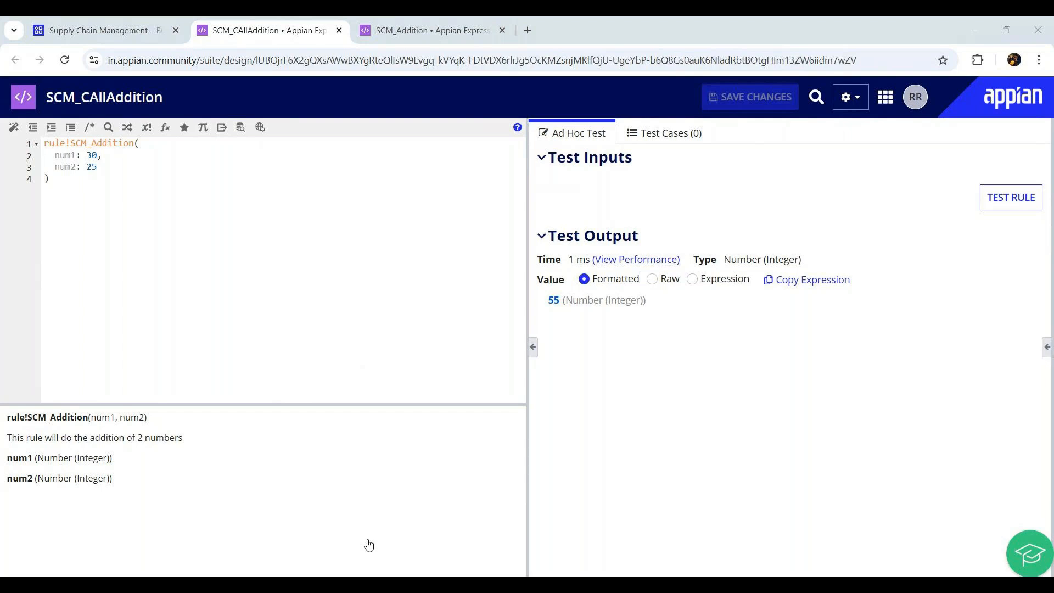
left_click(631, 582)
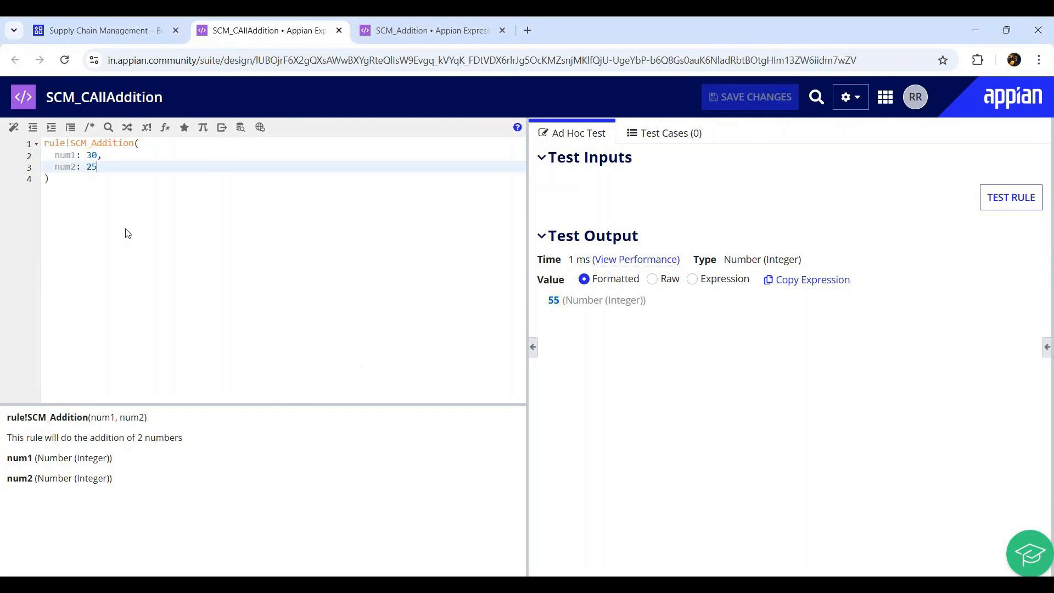
left_click(150, 144)
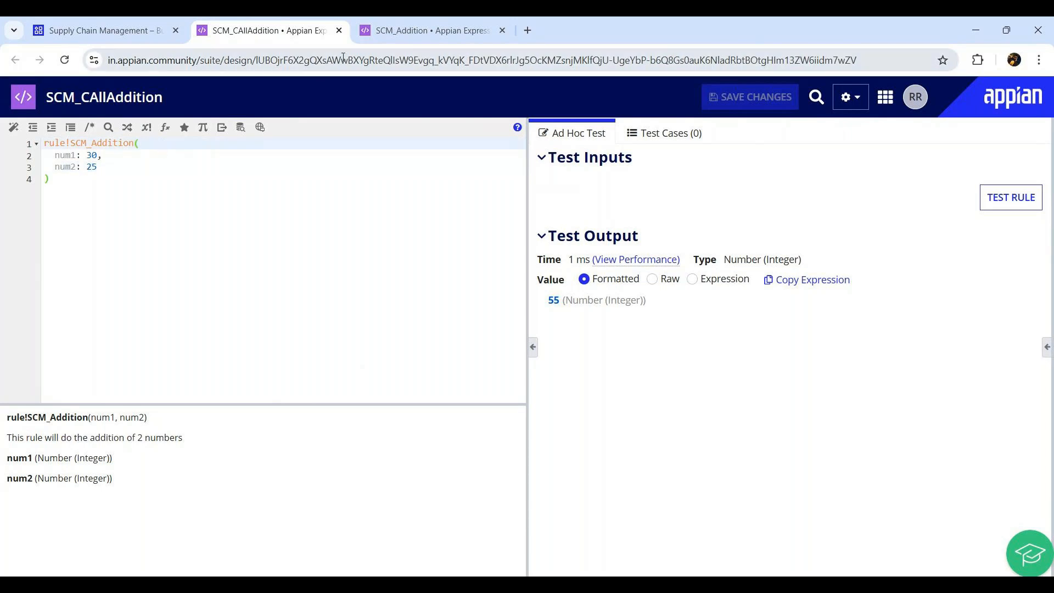
Set the num1 test input of the SCM_Addition rule to the expression 25+15.
left_click(400, 27)
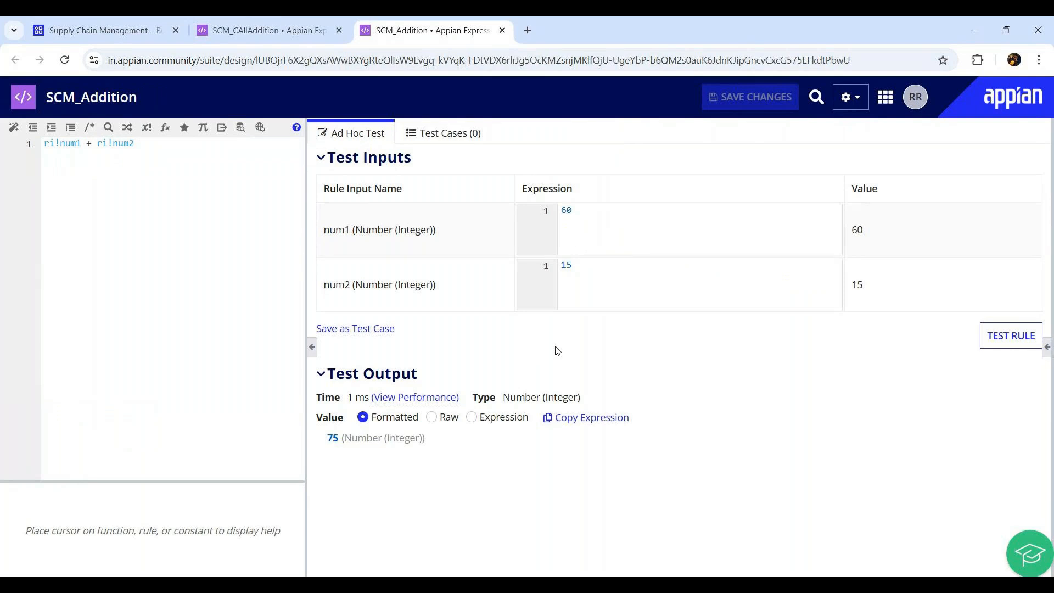
left_click(574, 211)
double_click(568, 211)
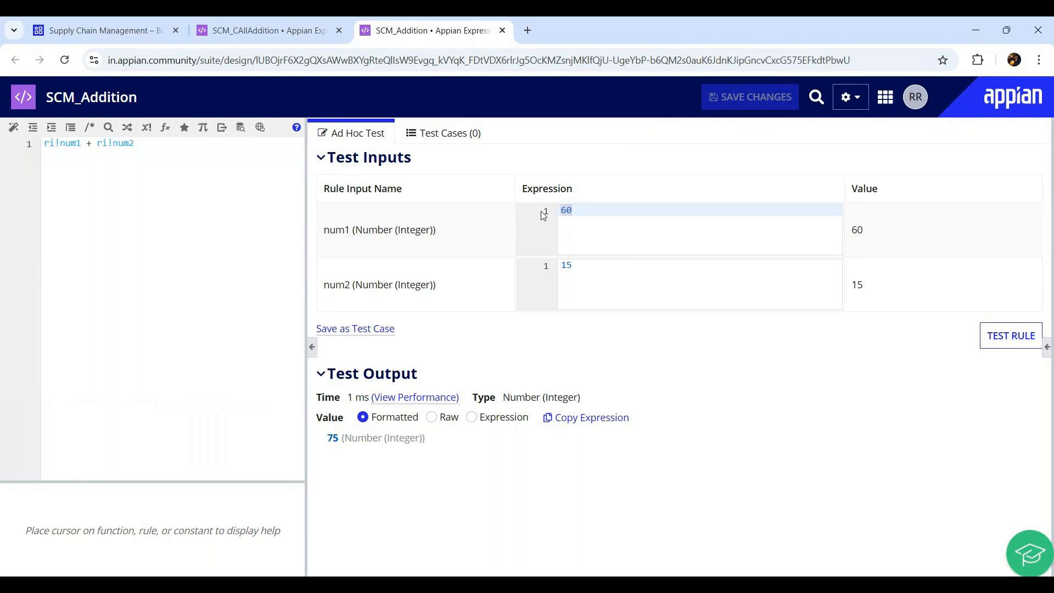
type("25+15")
left_click(599, 271)
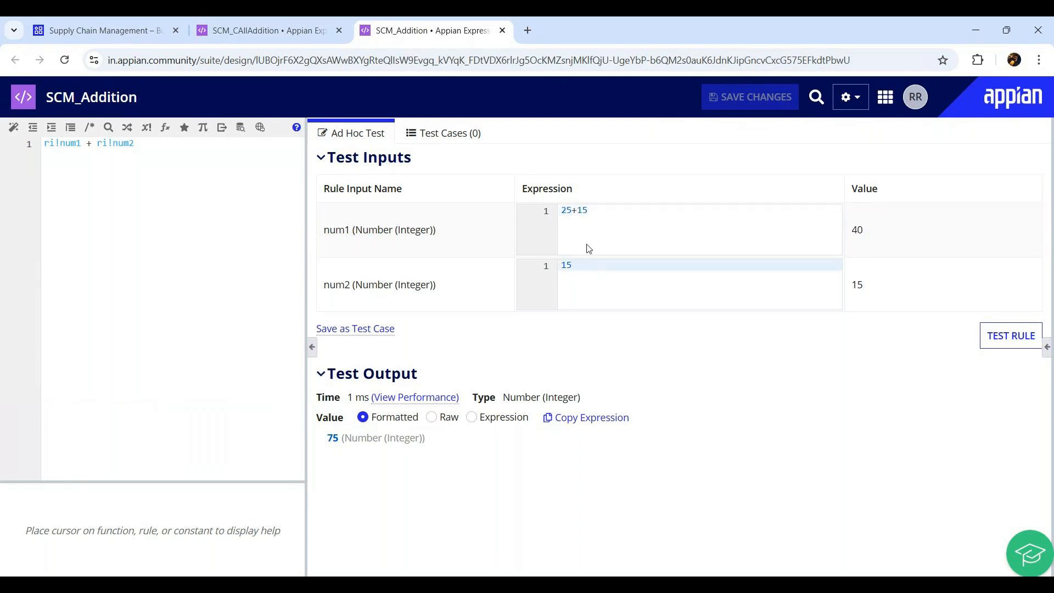
Compare the evaluated num1 value of the SCM_Addition test with its expression and with the arguments in SCM_CAllAddition.
double_click(867, 233)
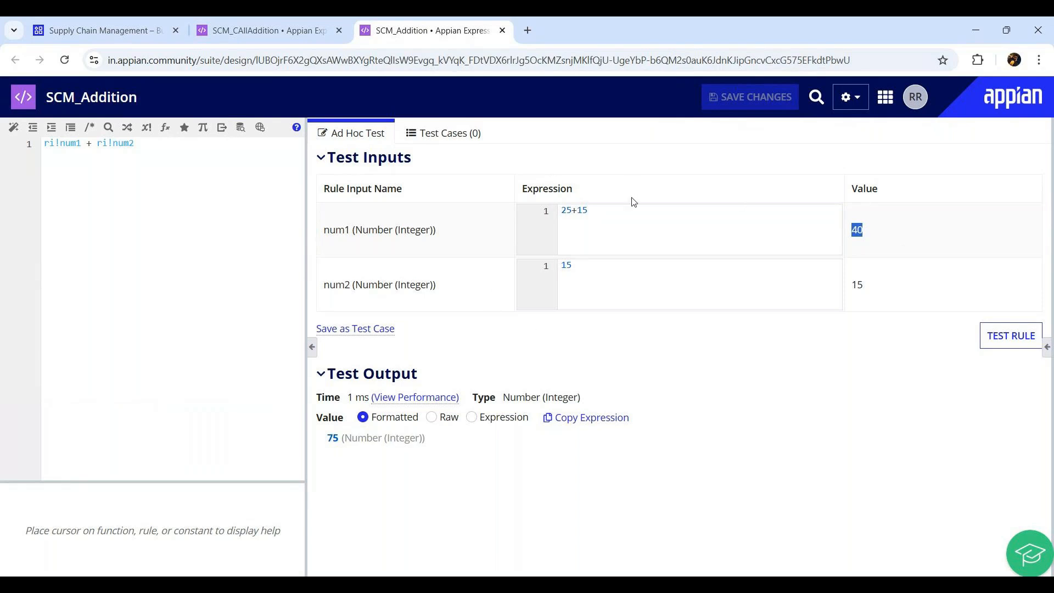
left_click(590, 297)
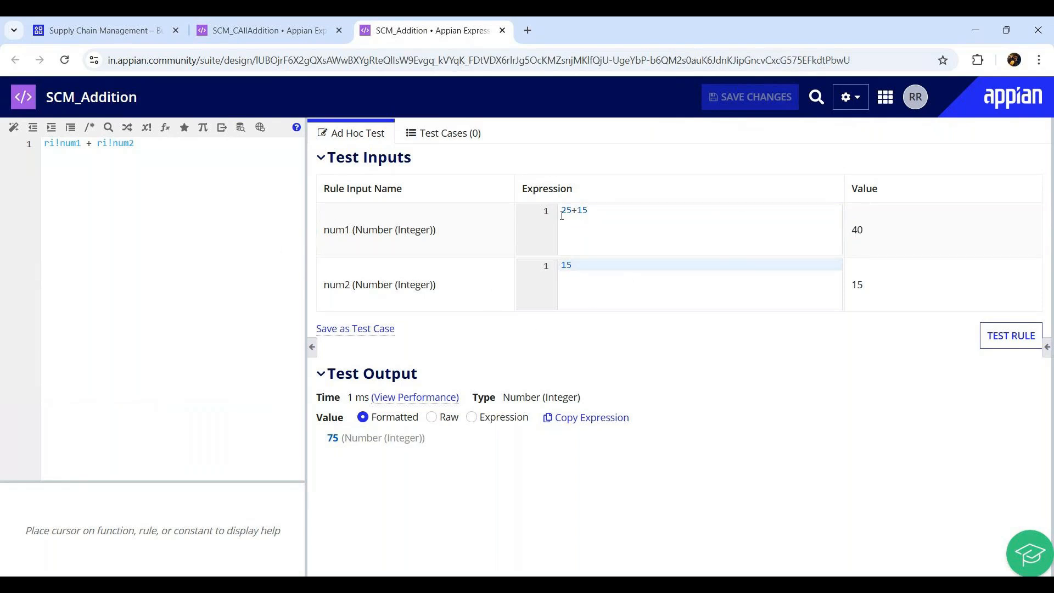
left_click(267, 28)
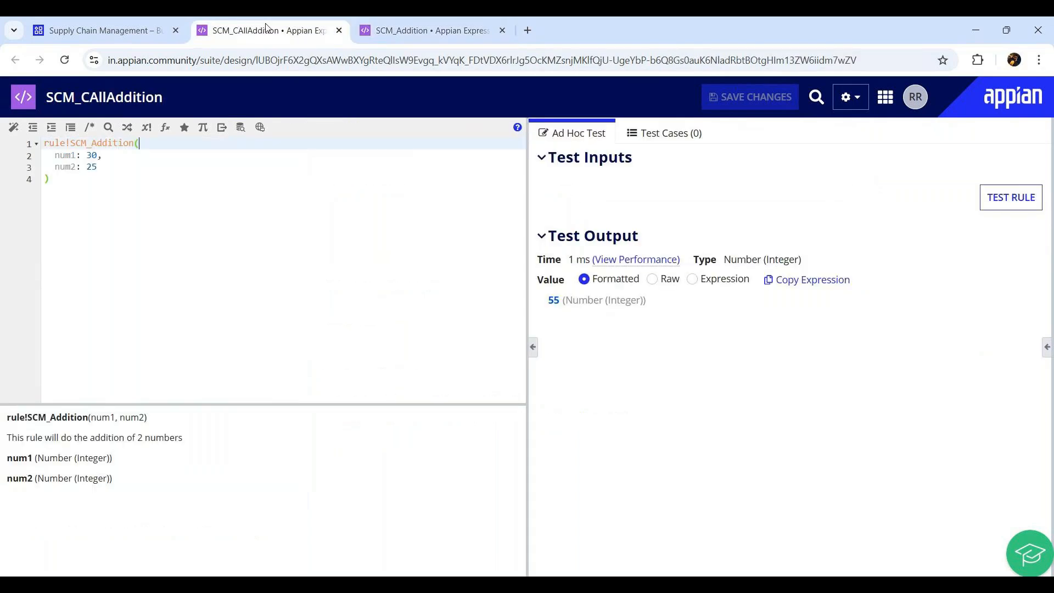
left_click(393, 39)
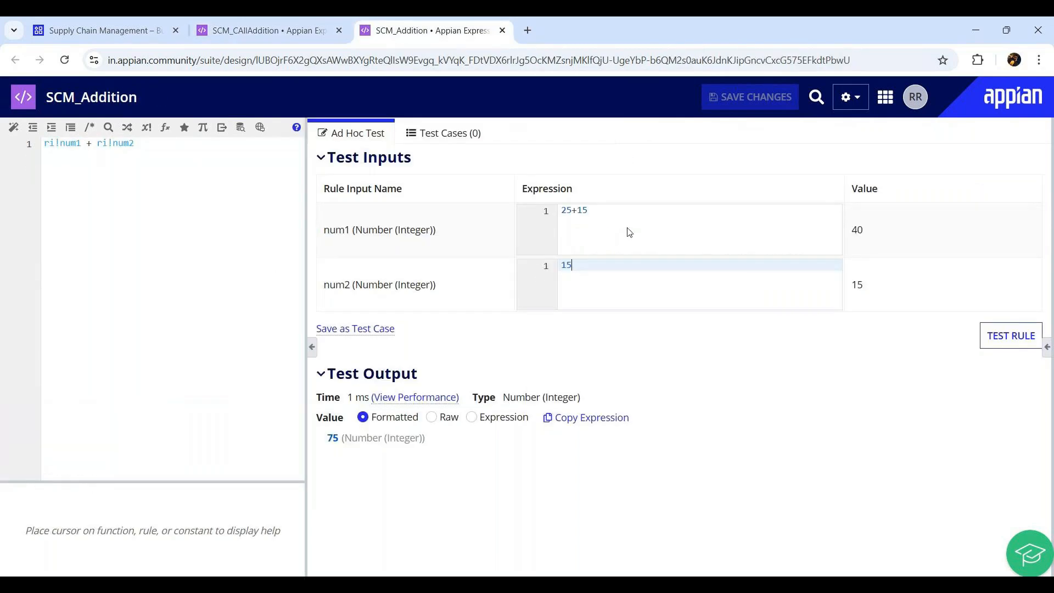
left_click(564, 213)
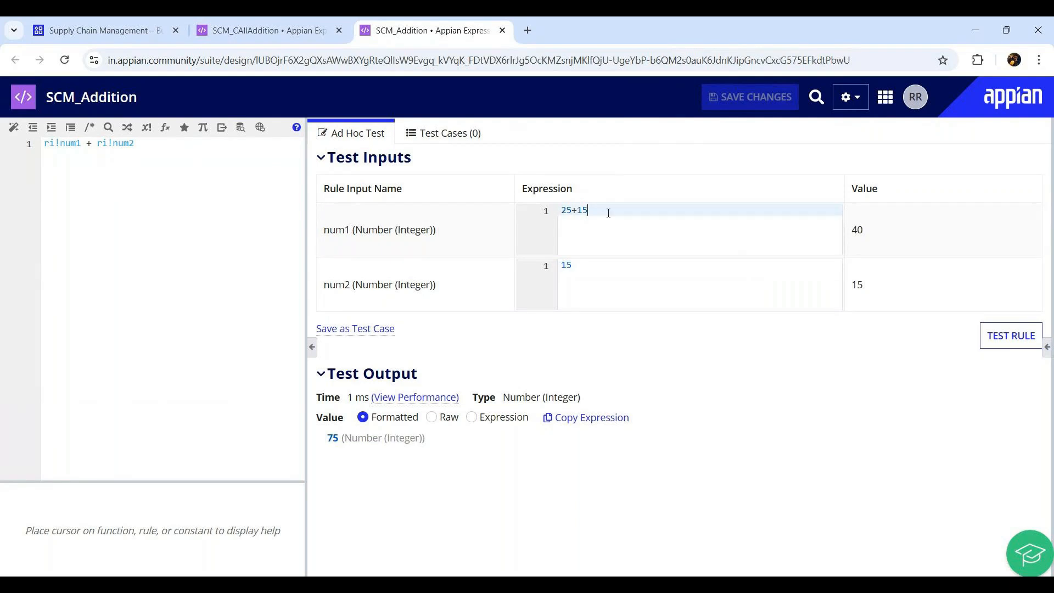
left_click_drag(851, 230, 877, 236)
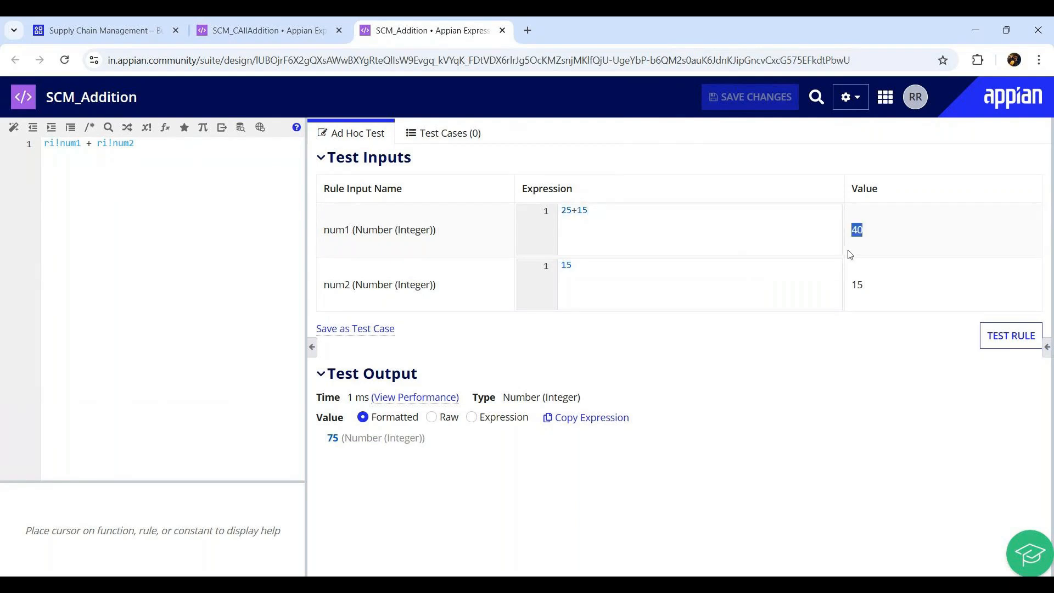
Set the num2 test input of SCM_Addition to the expression 15-5, test the rule, and review its definition.
left_click(600, 270)
type("-5")
left_click(793, 323)
left_click(1011, 341)
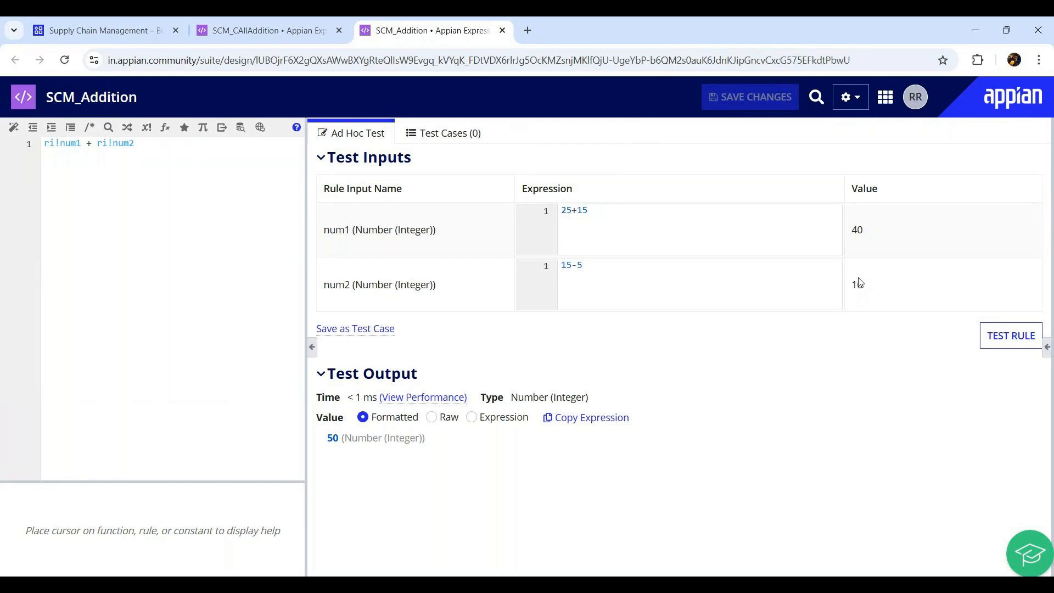
left_click_drag(143, 148, 45, 145)
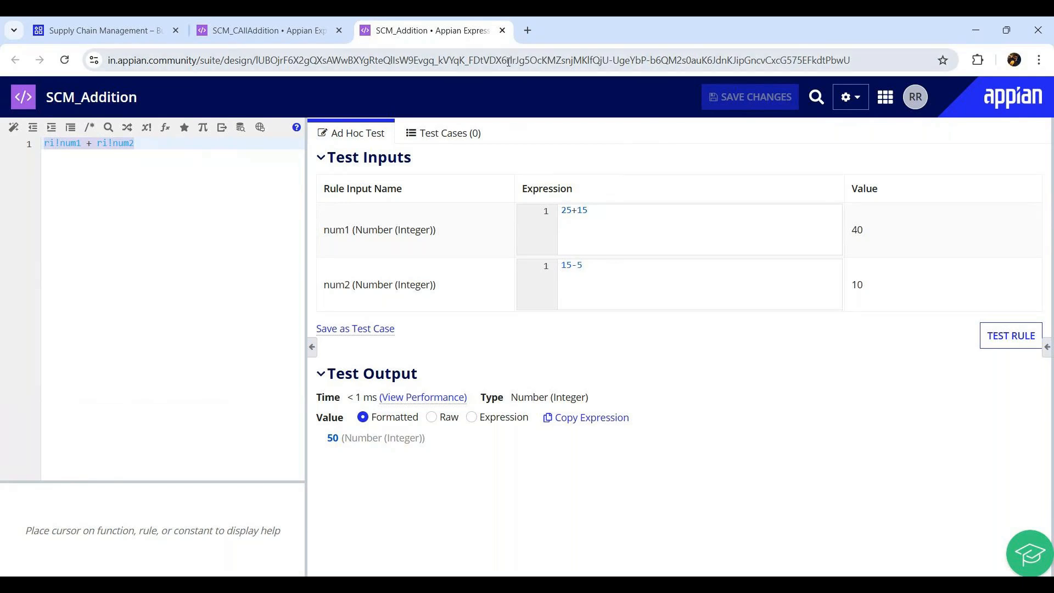
Close the SCM_Addition and SCM_CAllAddition rules and refresh the Supply Chain Management object list.
left_click(502, 30)
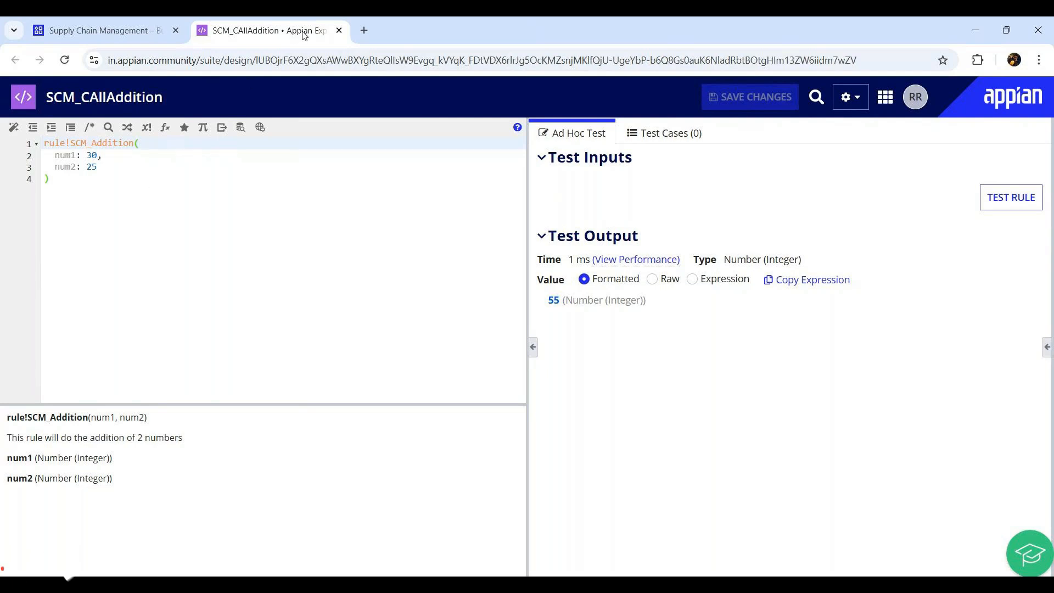
left_click(340, 31)
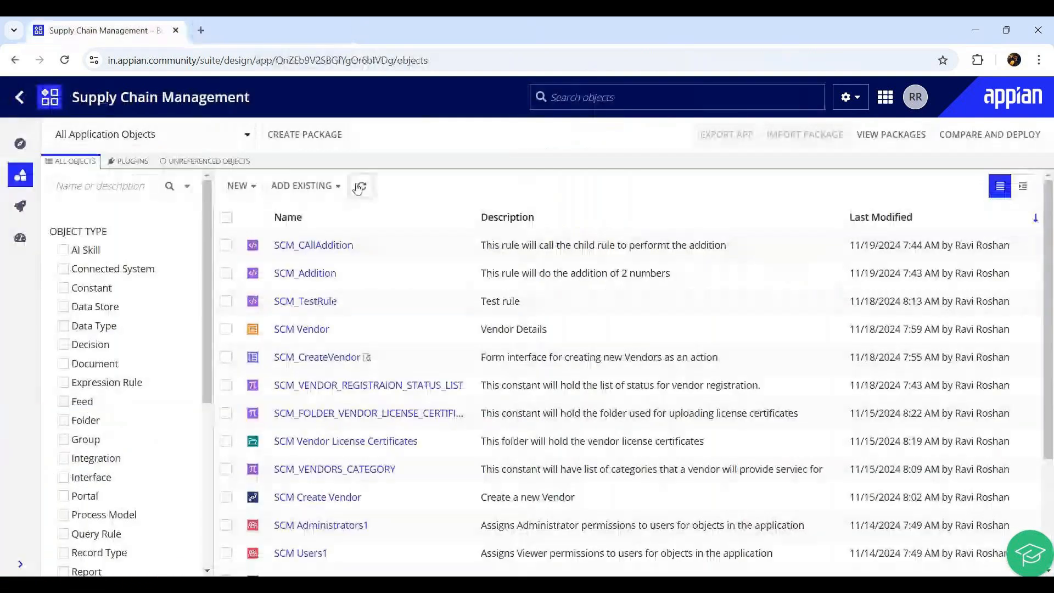
left_click(371, 188)
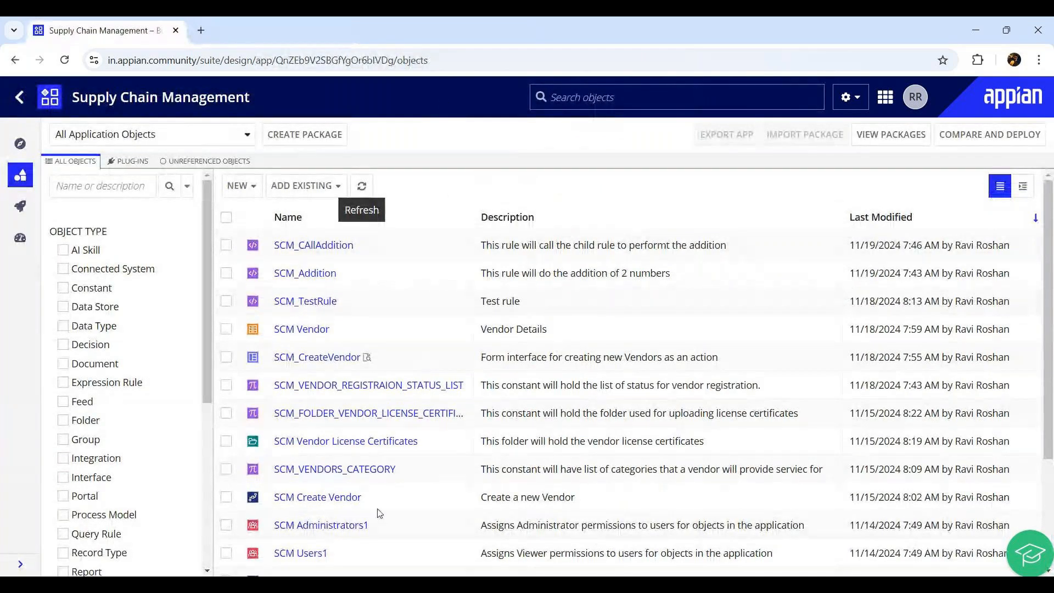
Create a new interface from scratch named SCM_Calculator with the description Sample Calculator, saved in SCM Rules & Constants1.
left_click(241, 186)
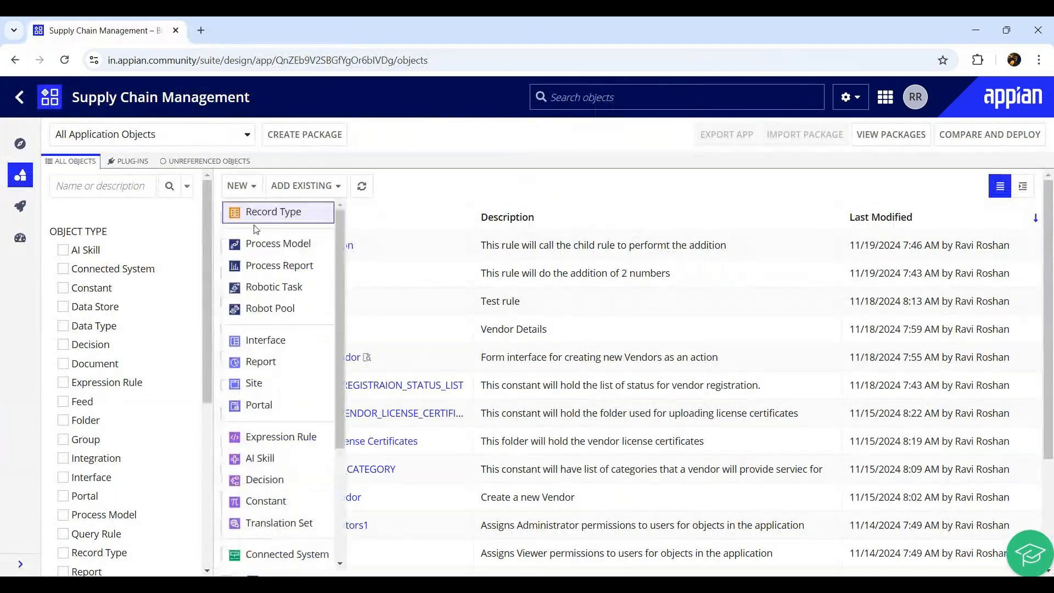
left_click(280, 343)
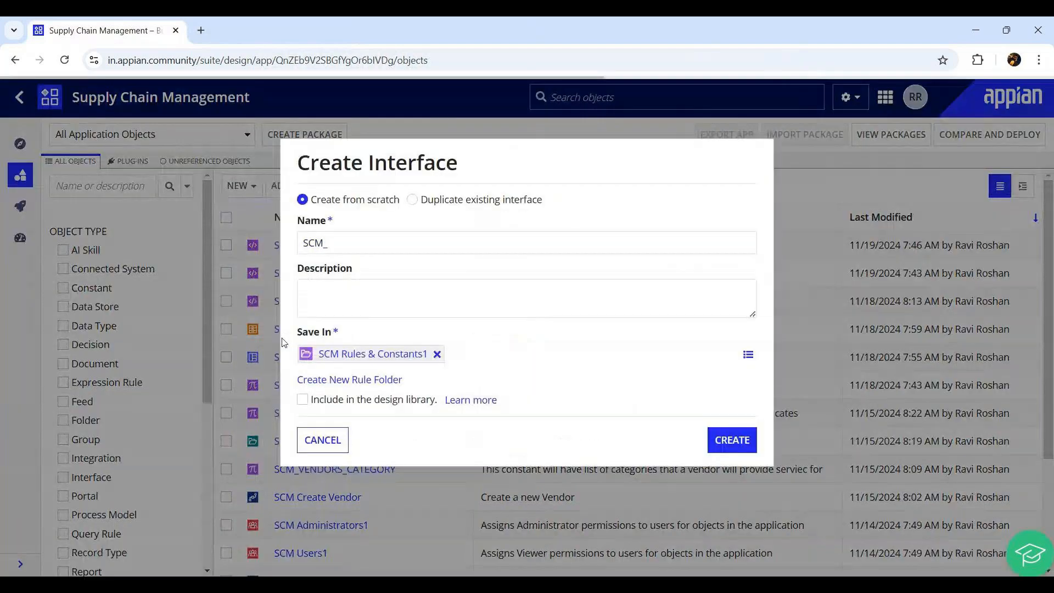
left_click(361, 237)
type("Calcul")
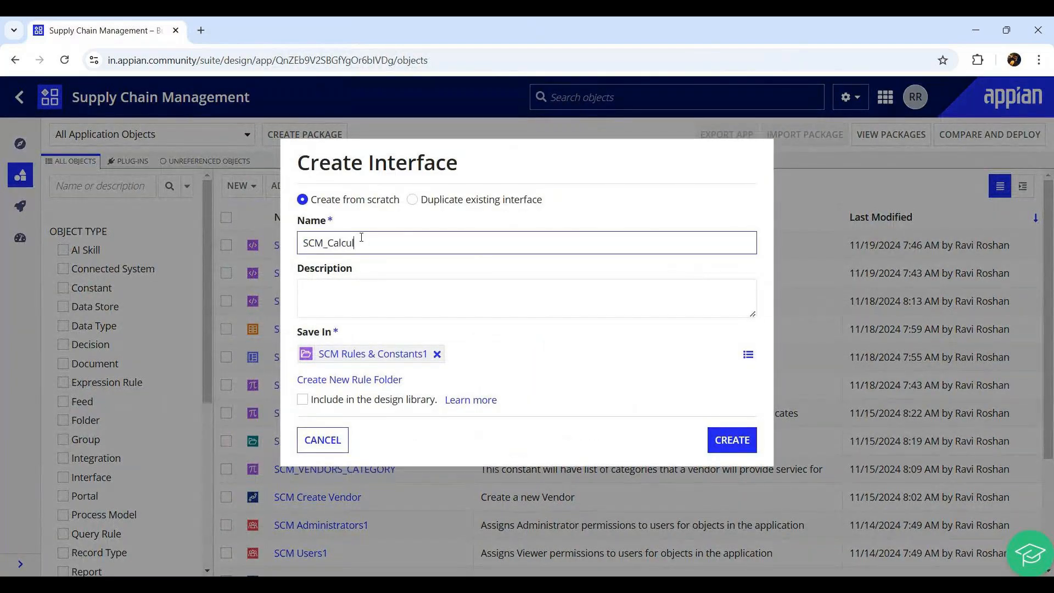
type("ator")
key("Tab")
type("Sample ")
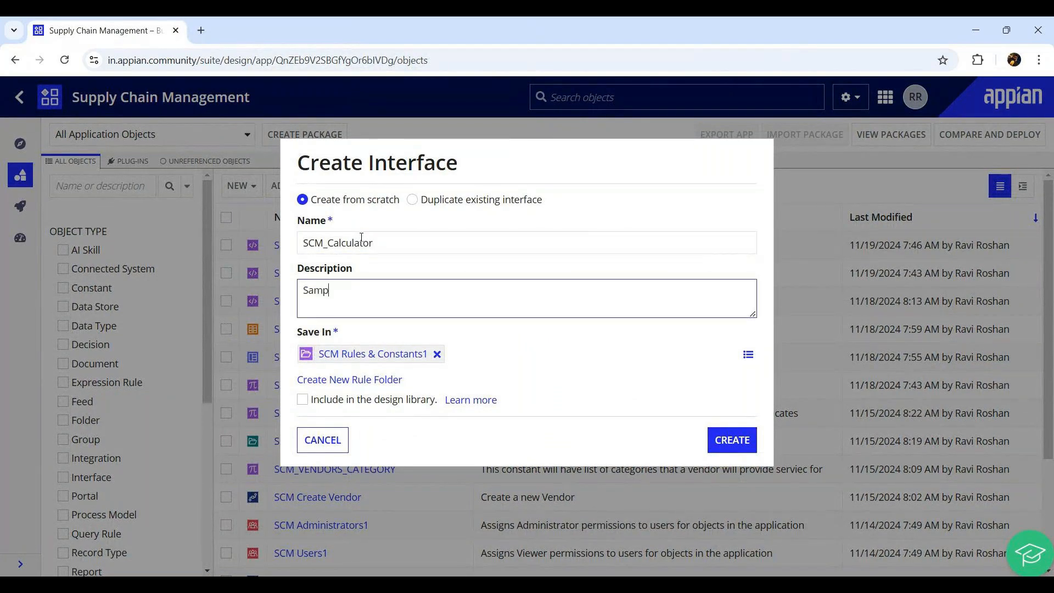
type("Calculator")
left_click(733, 440)
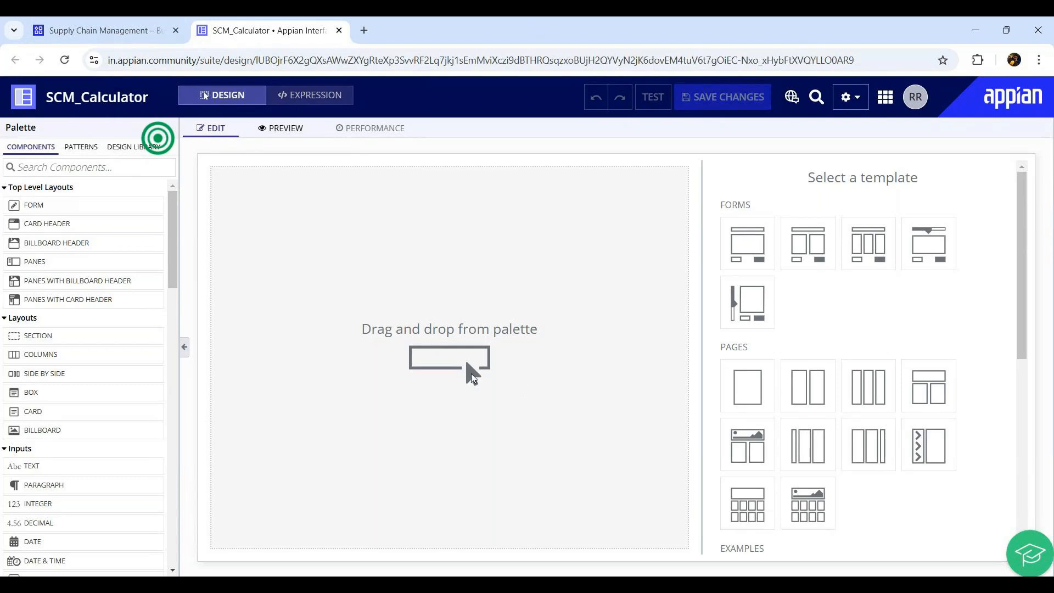
Try a Form layout on the empty interface canvas and undo it.
mouse_move(59, 210)
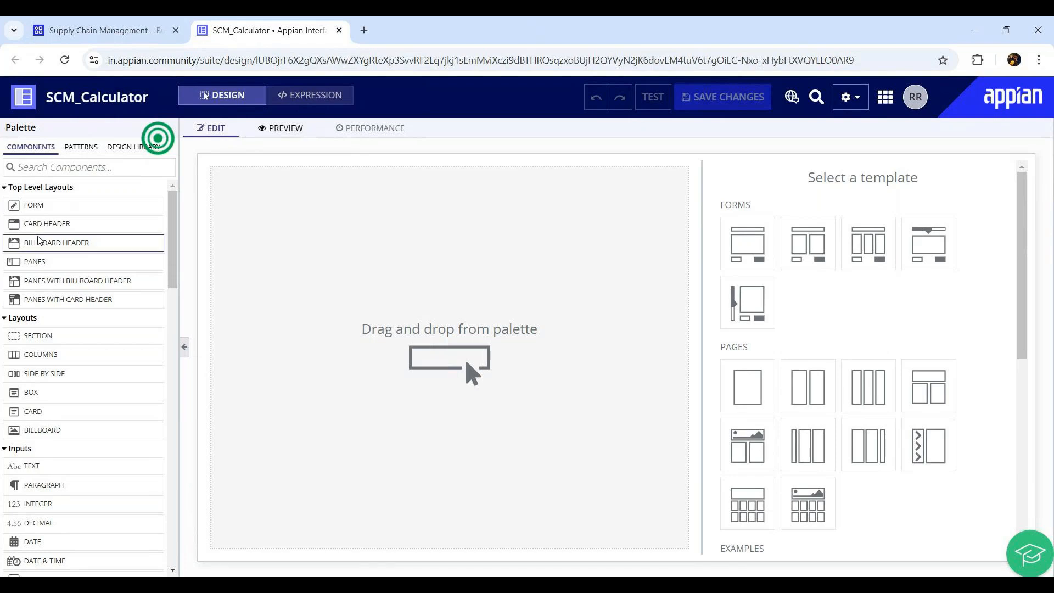
left_click_drag(25, 207, 316, 246)
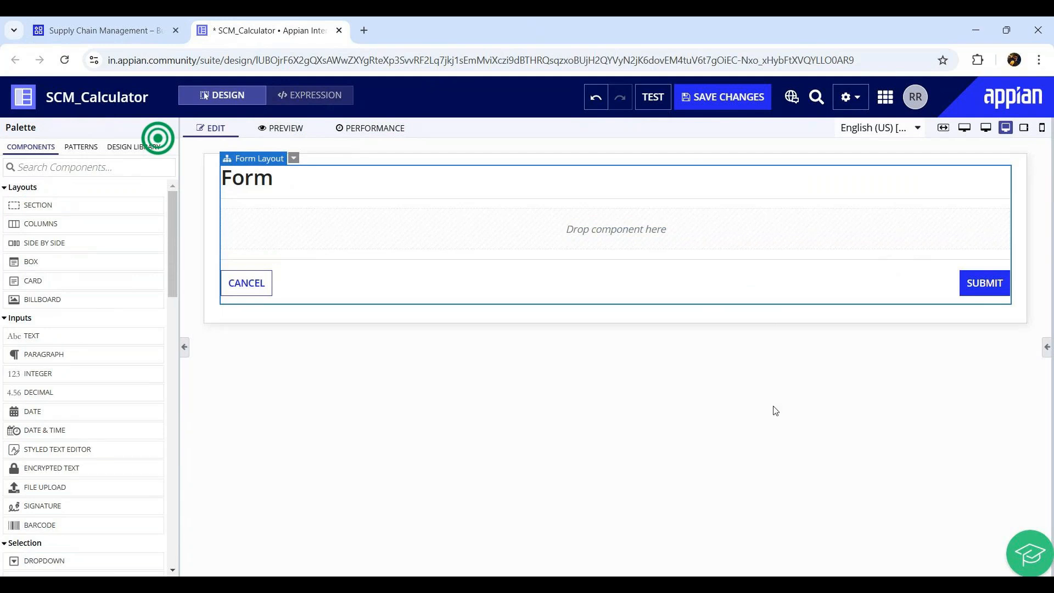
key("ctrl+z")
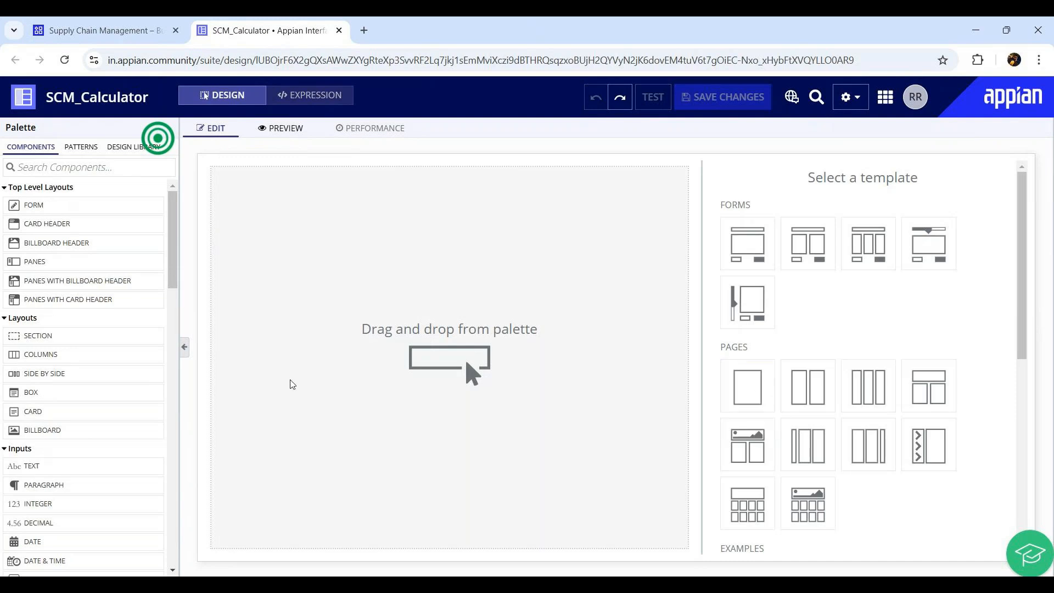
Add a section layout to the interface and place a columns layout with three columns inside it.
left_click_drag(33, 336, 301, 294)
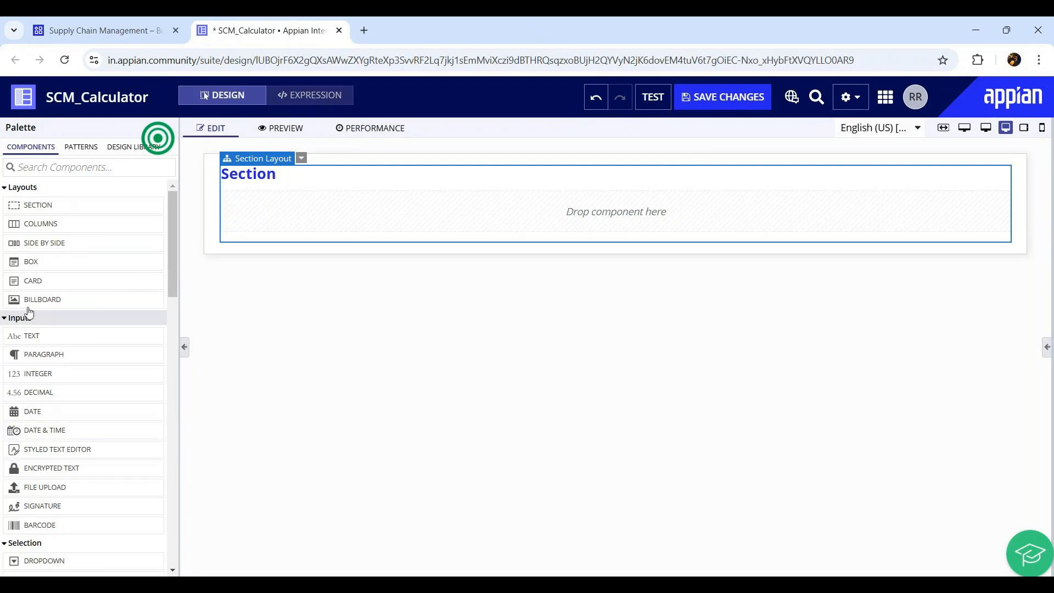
left_click_drag(17, 228, 280, 209)
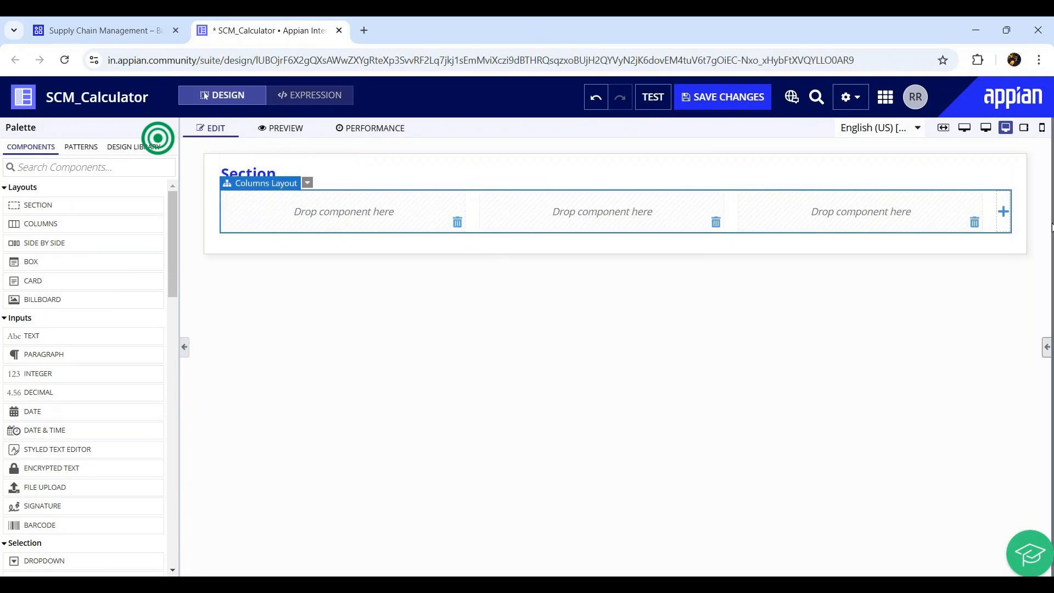
left_click(717, 222)
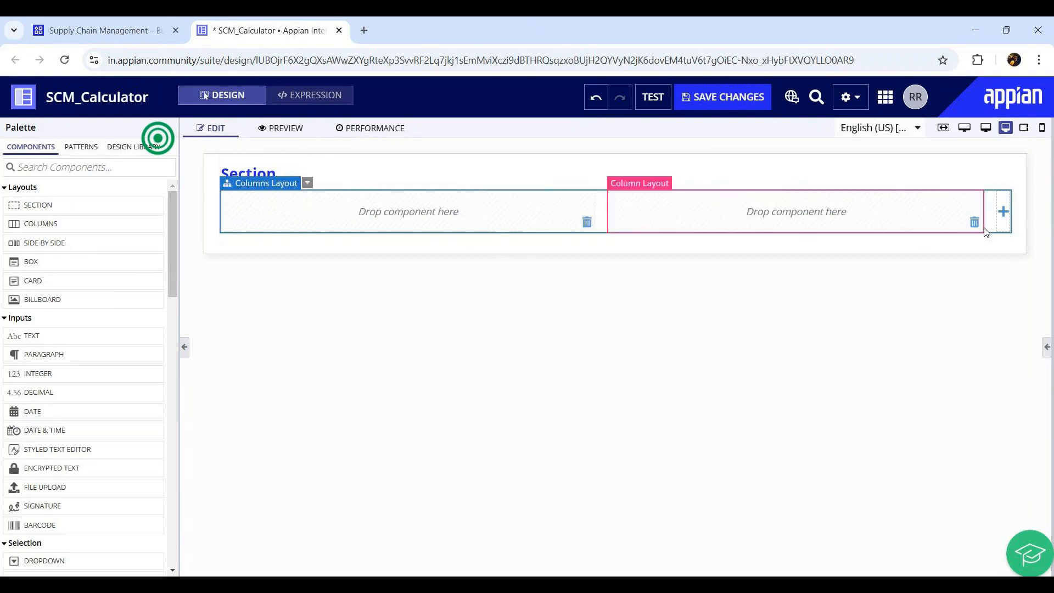
left_click(1004, 212)
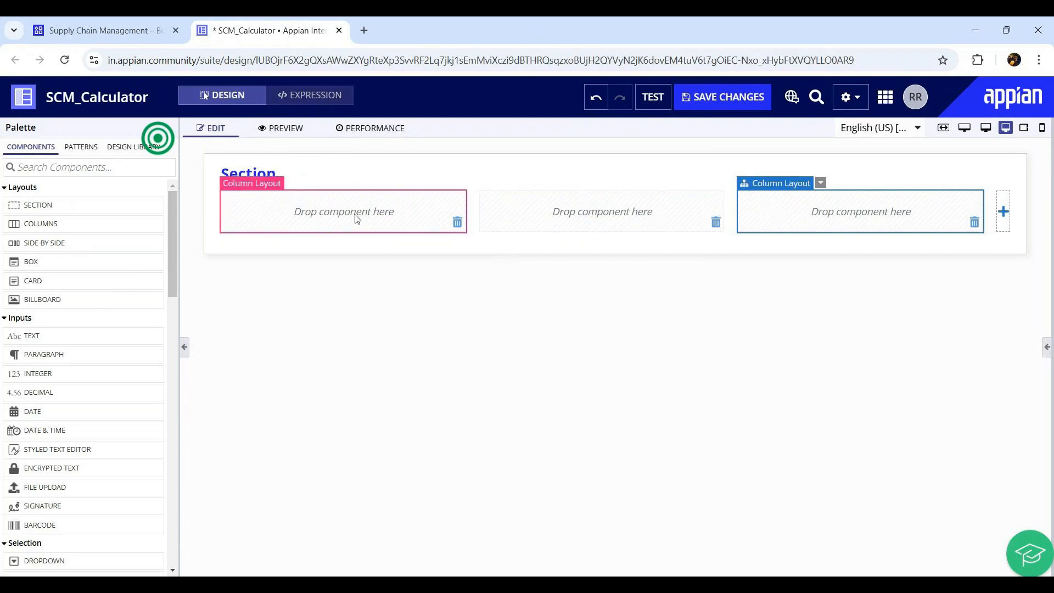
Add a text component to the section's first column and set its label to Number 1.
left_click_drag(33, 336, 260, 201)
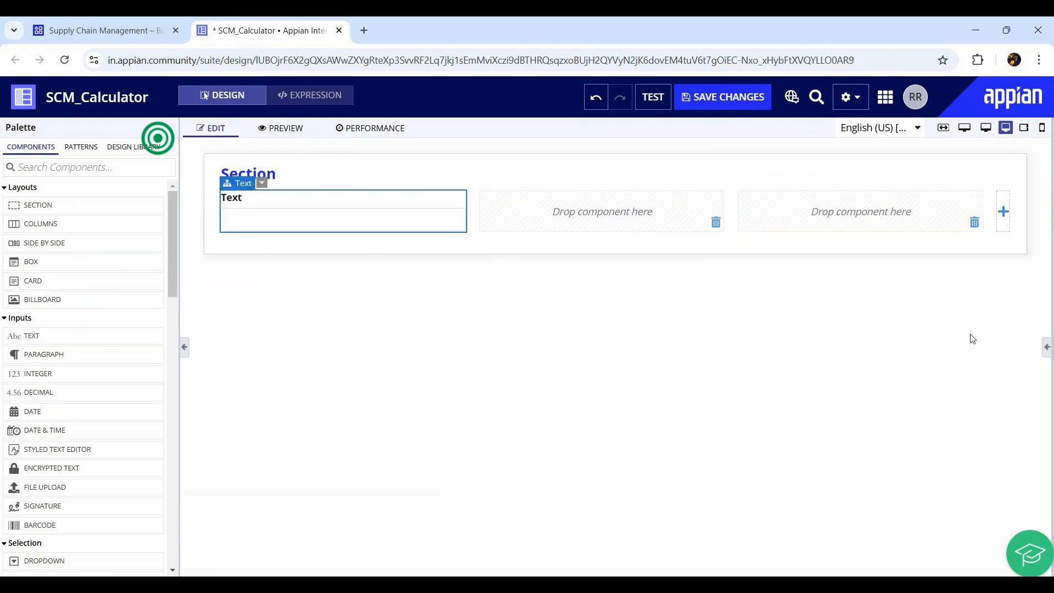
left_click(1046, 349)
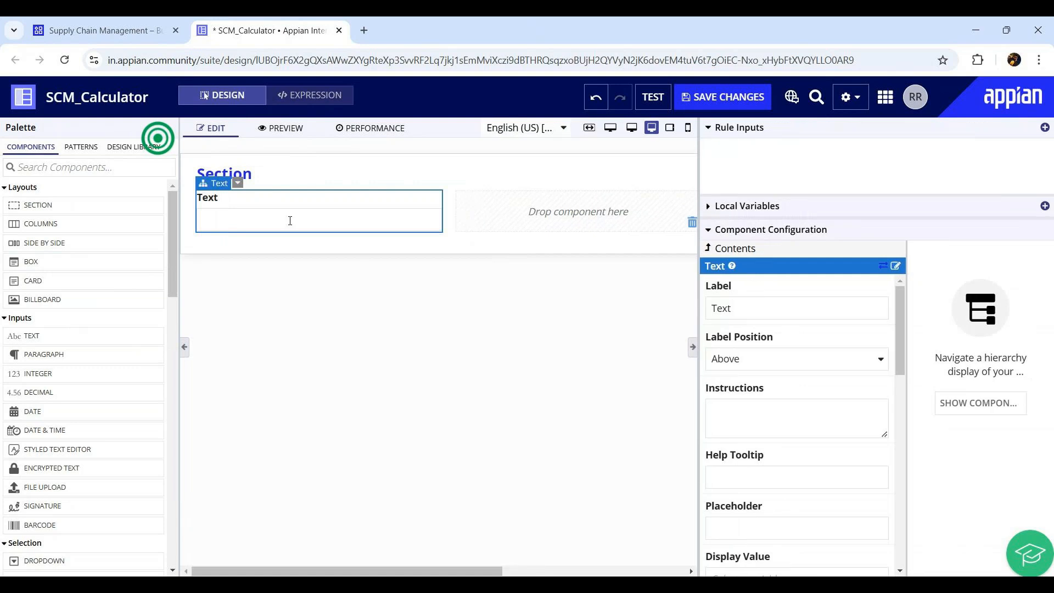
type("Number")
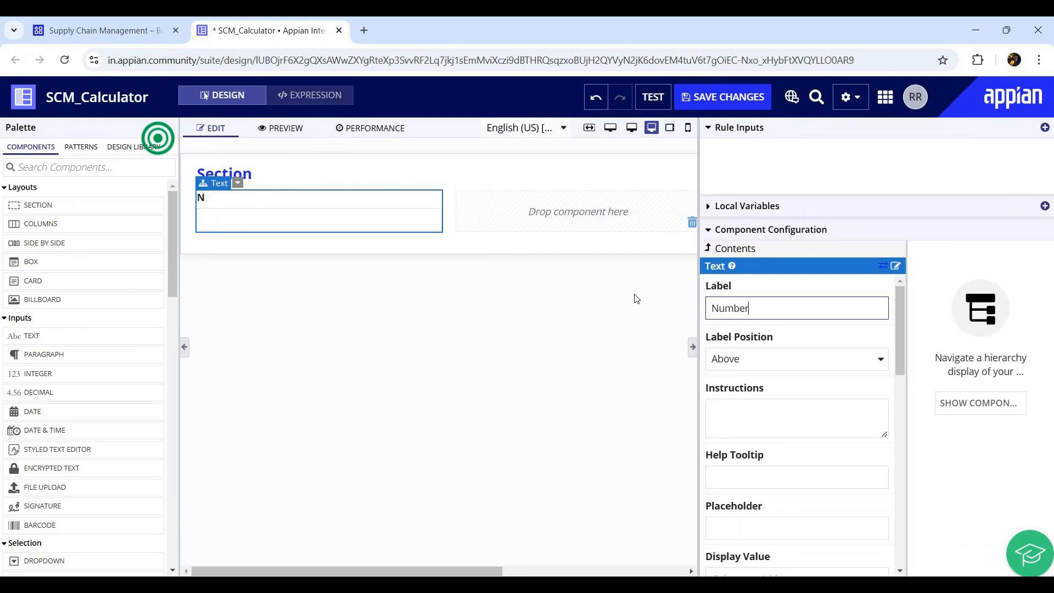
type(" 1")
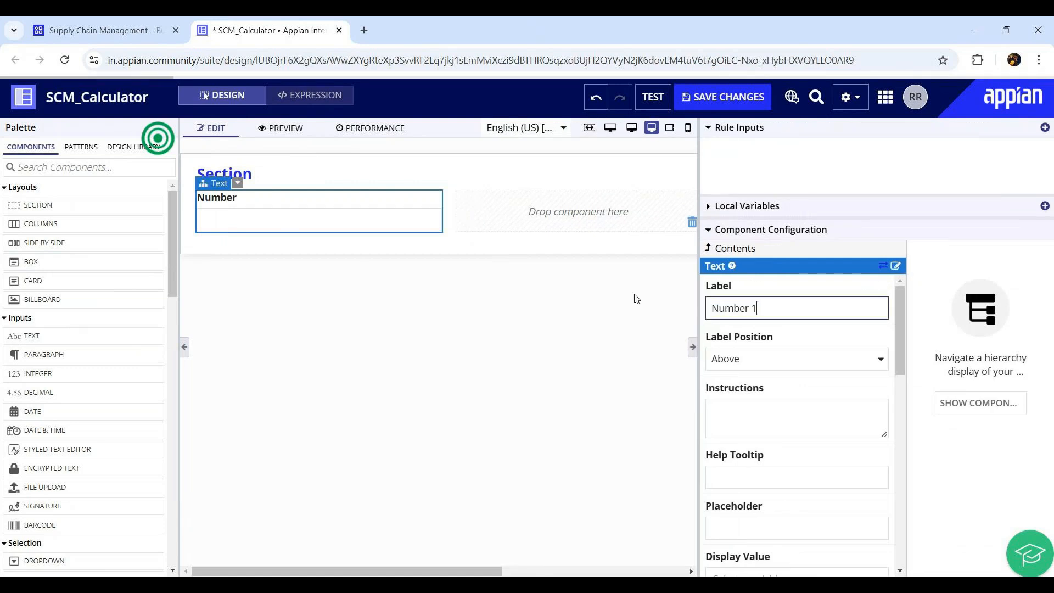
left_click(585, 373)
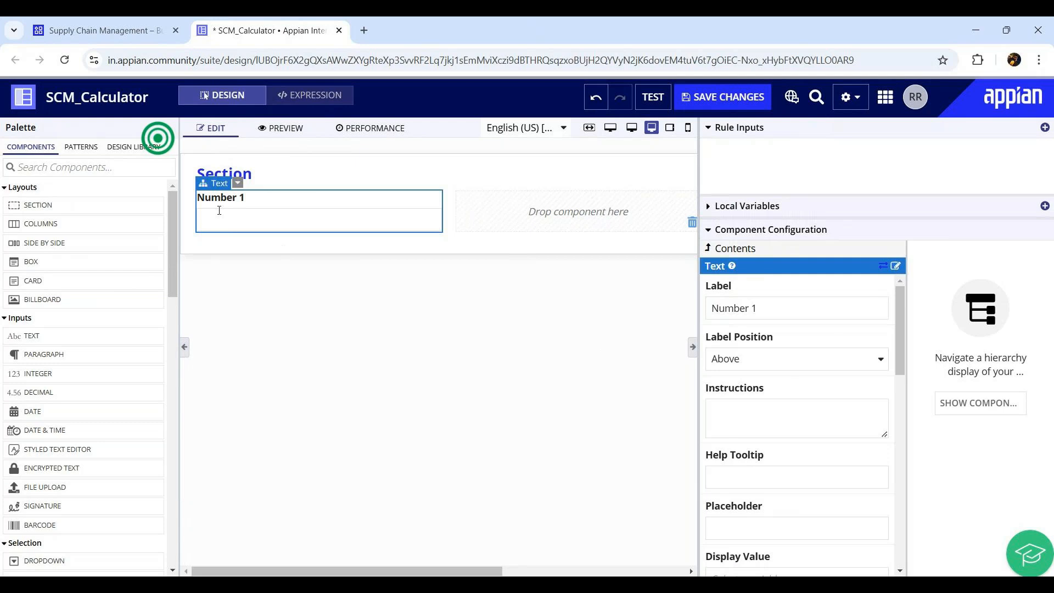
left_click(284, 220)
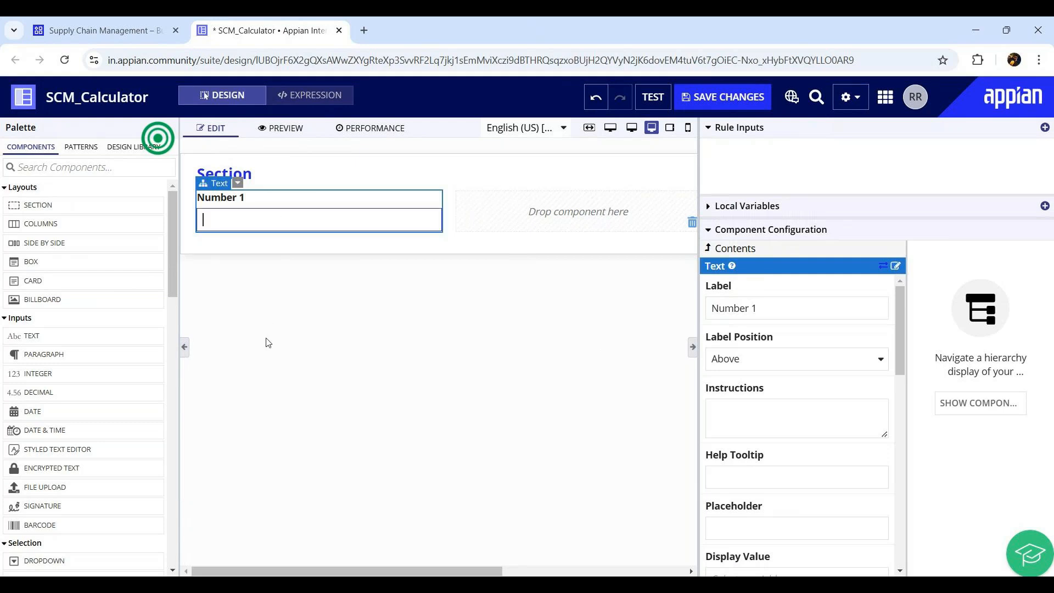
left_click(693, 347)
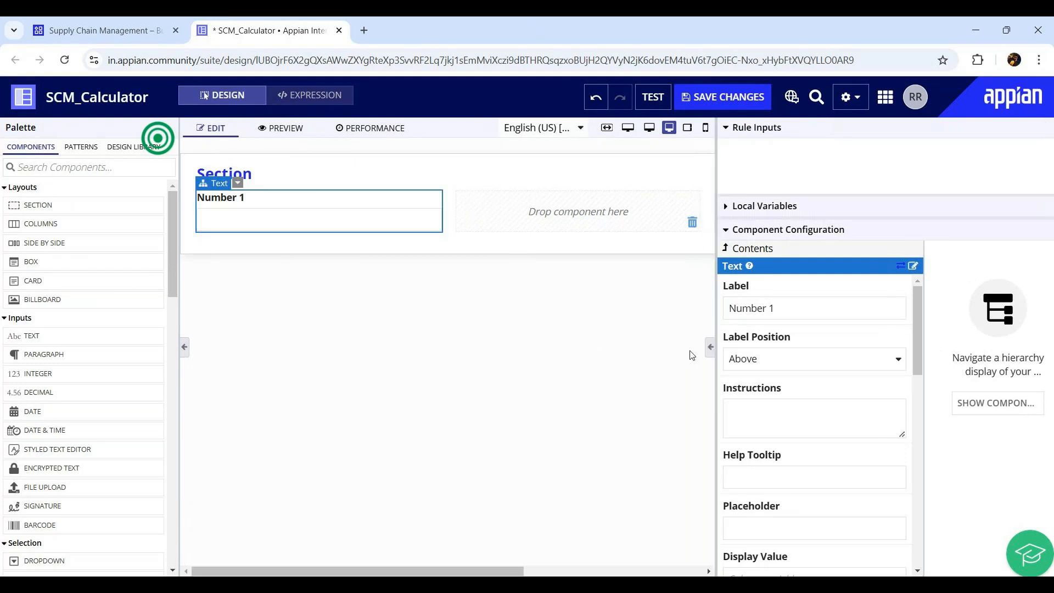
Delete the Number 1 text component from the first column.
left_click(276, 219)
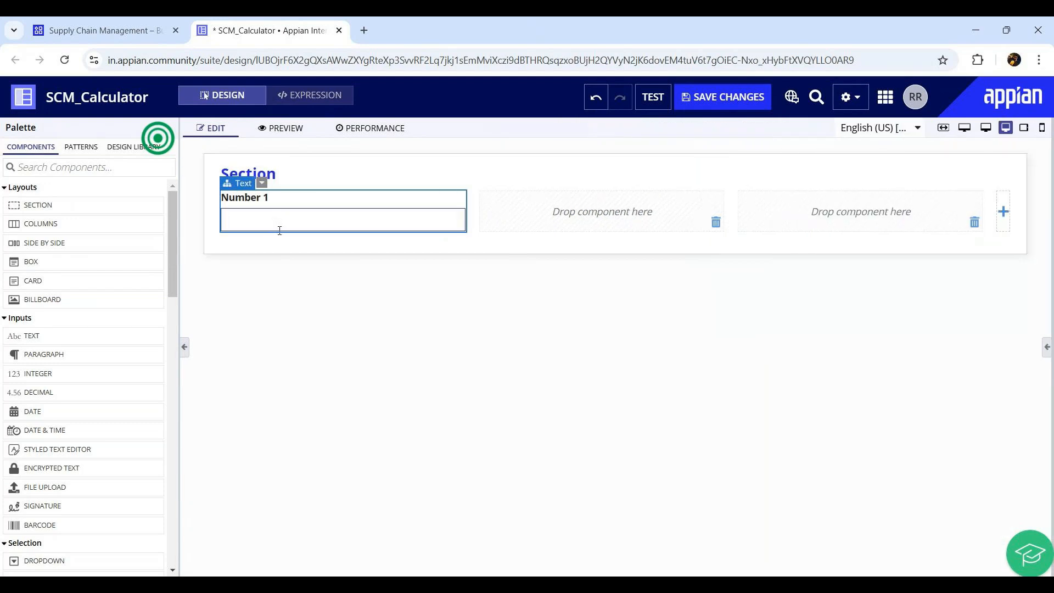
key("ctrl+z")
left_click(255, 326)
right_click(258, 224)
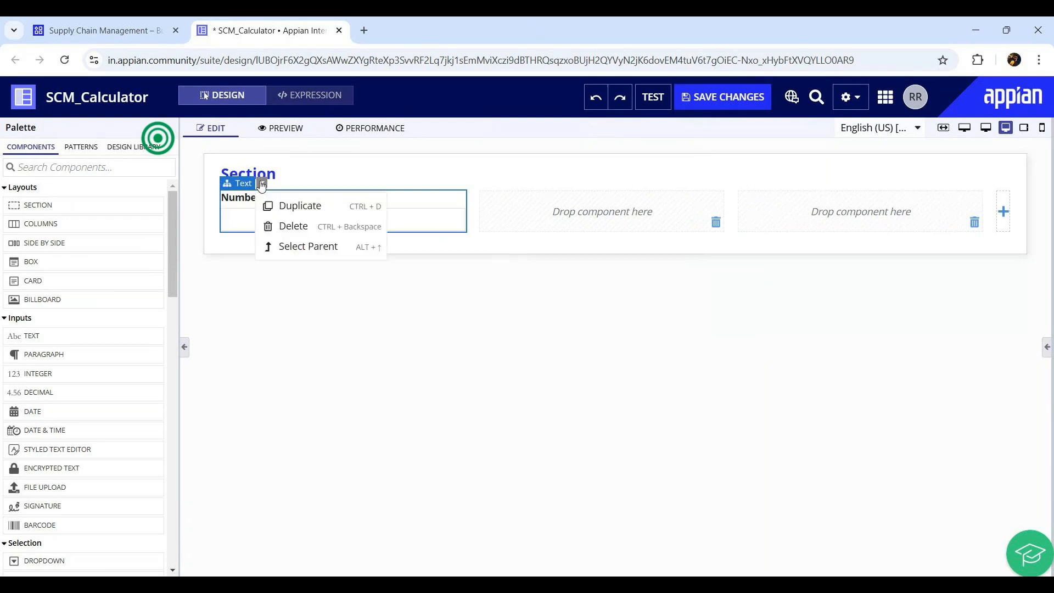
left_click(287, 229)
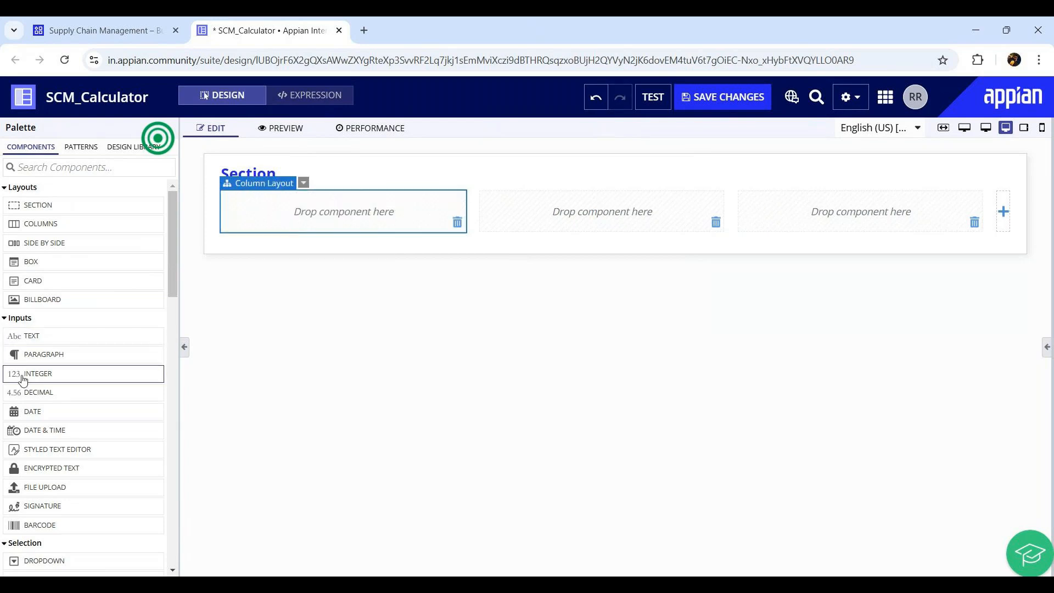
Add an integer input component to the section's first column.
left_click_drag(25, 375, 248, 244)
left_click(207, 382)
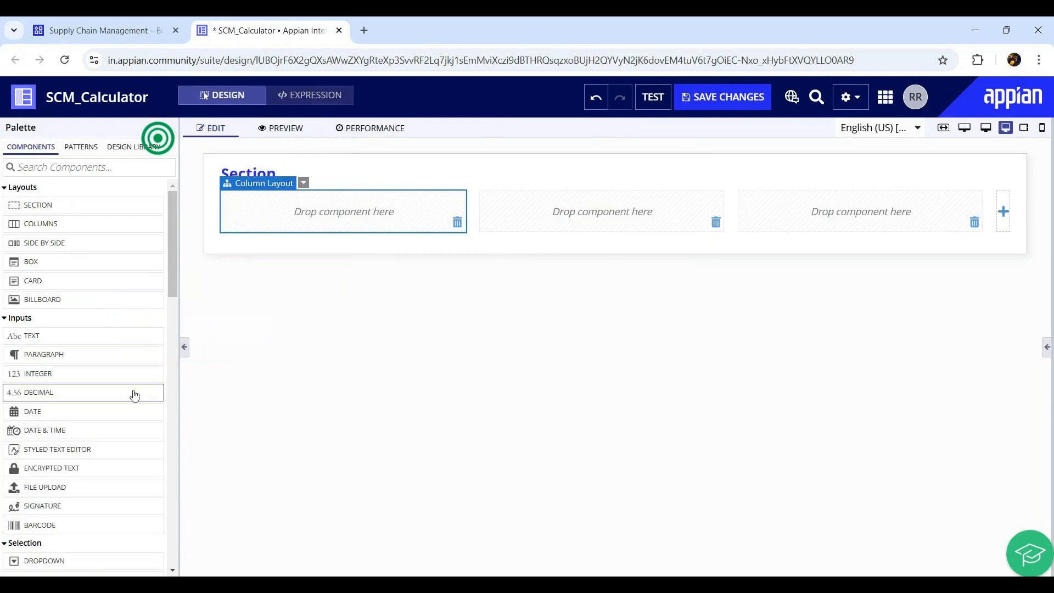
left_click_drag(42, 373, 300, 216)
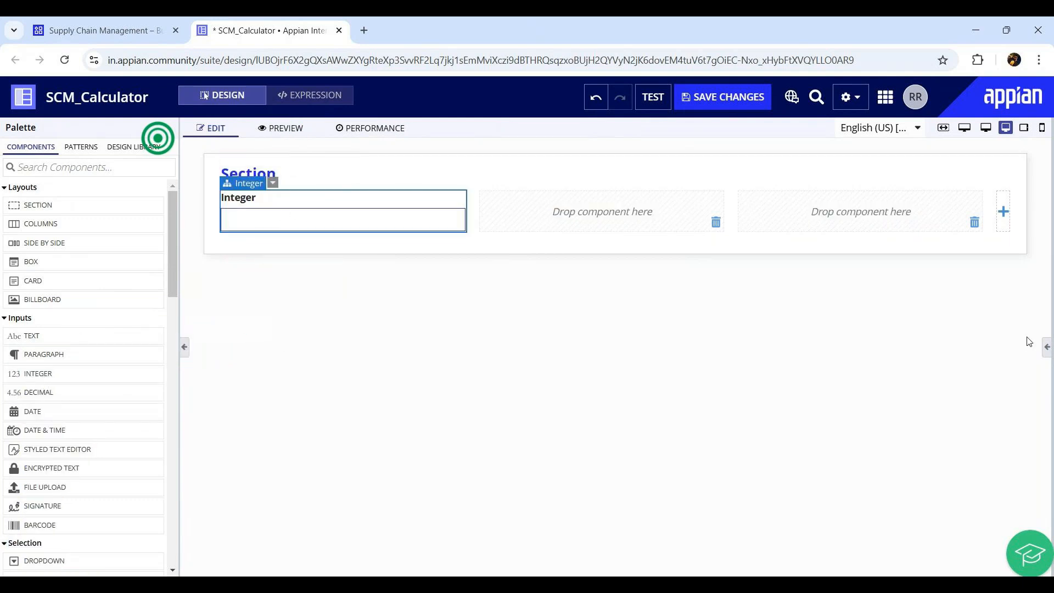
Set the label of the integer field in the section's first column to Number 1.
left_click(1047, 347)
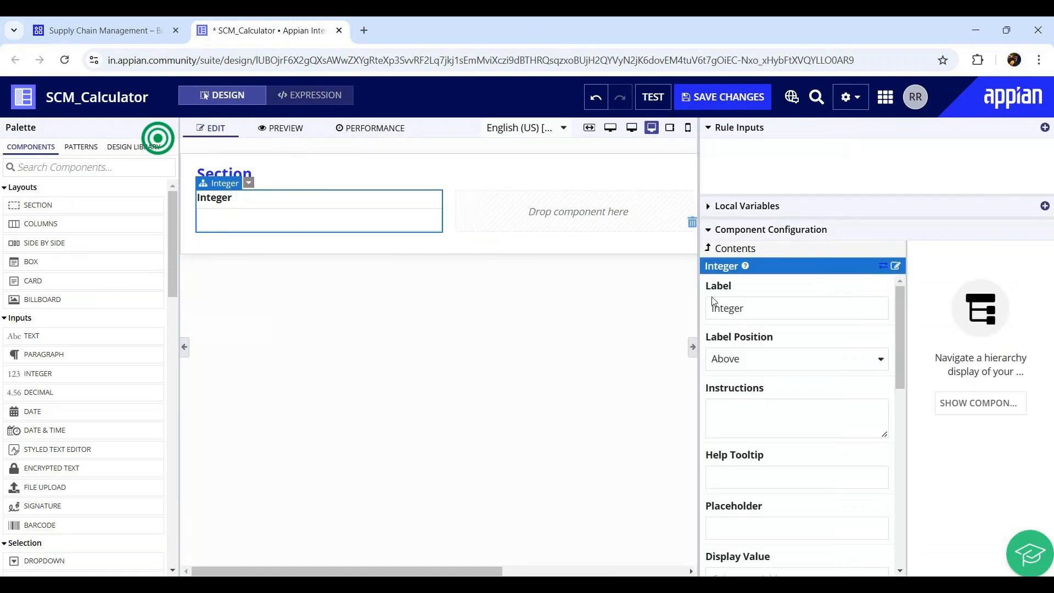
left_click(712, 307)
key("ctrl+a")
type("Number 1")
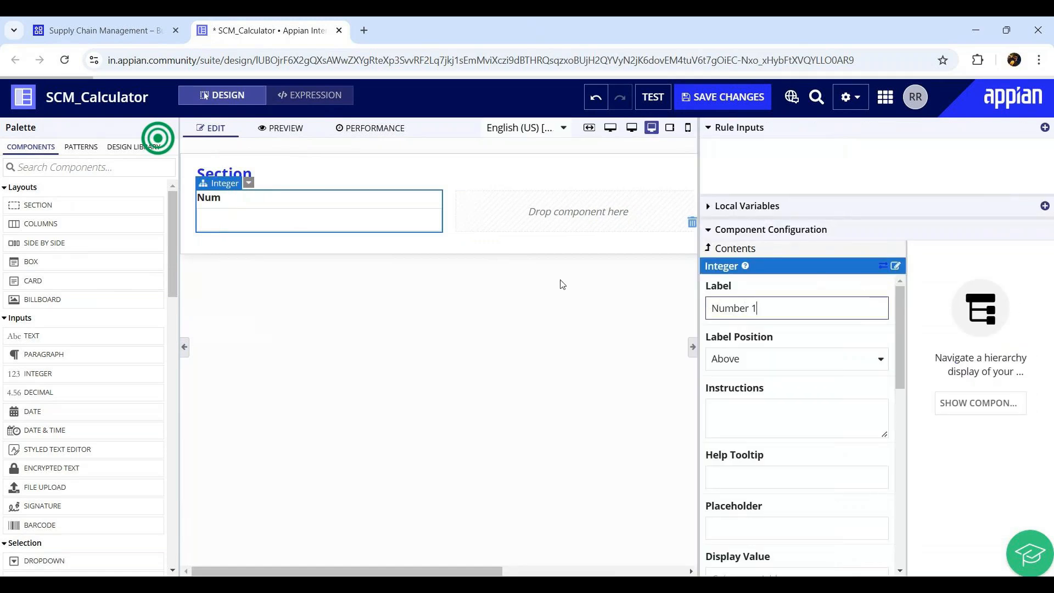
left_click(693, 347)
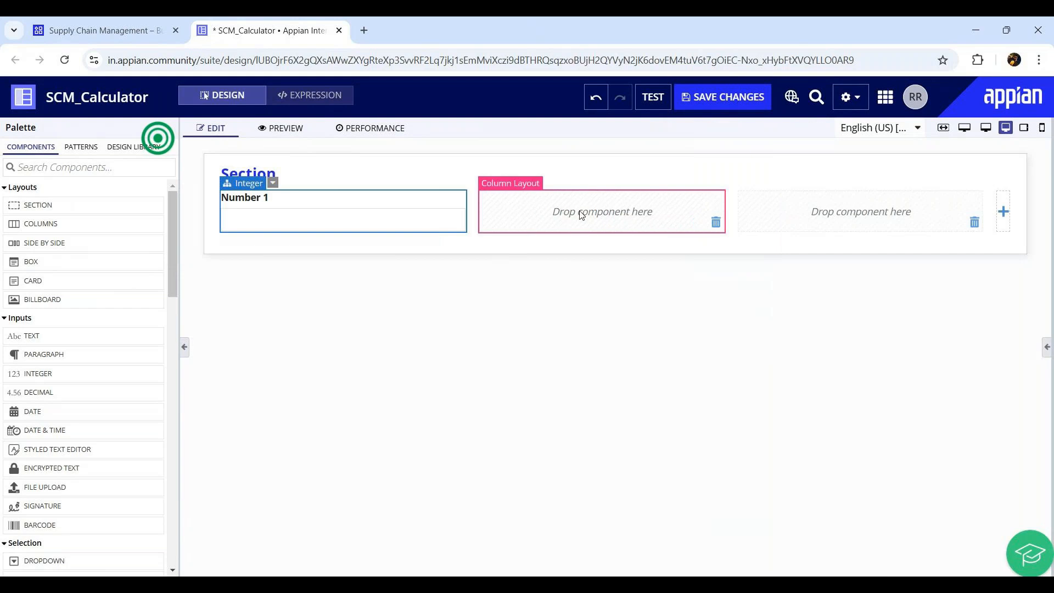
Add an integer input component to the section's second column and label it Number 2.
left_click_drag(16, 374, 535, 216)
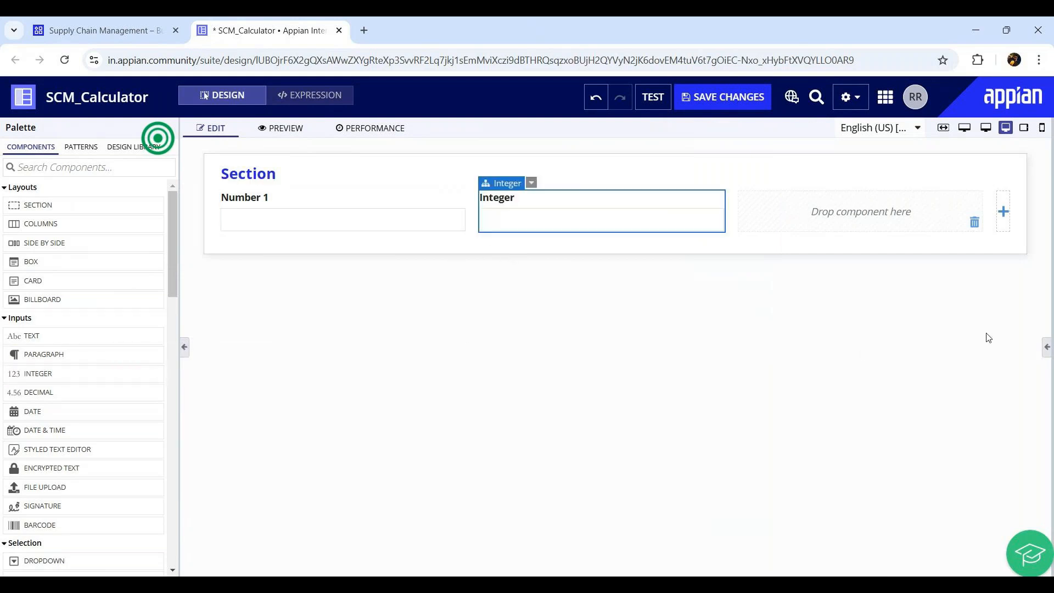
left_click(1048, 350)
double_click(753, 306)
type("Number 2")
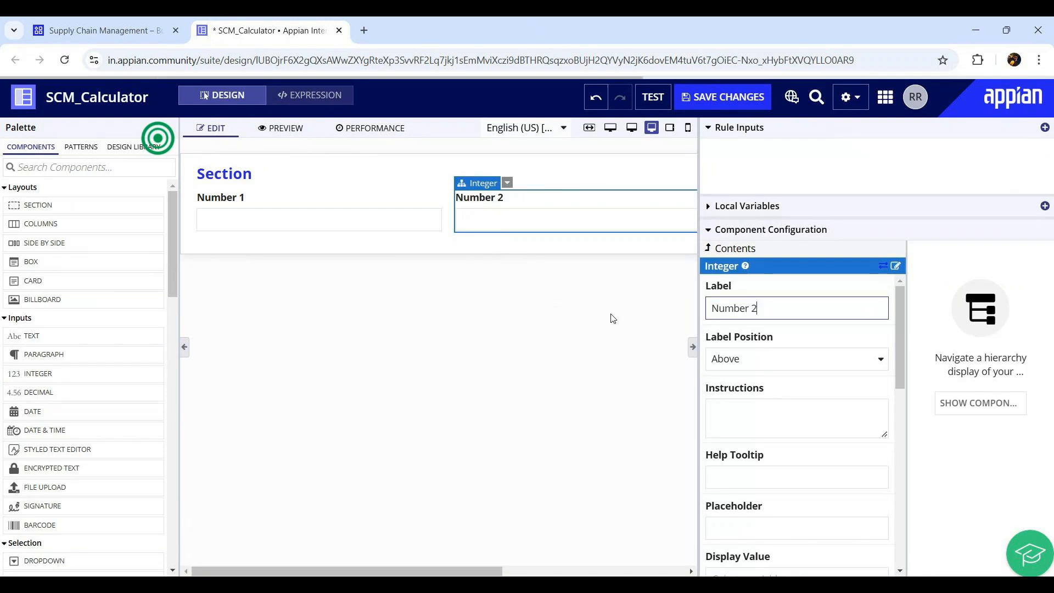
left_click(693, 350)
Add a text component to the section's third column and label it Result.
left_click(855, 215)
left_click_drag(12, 343, 764, 235)
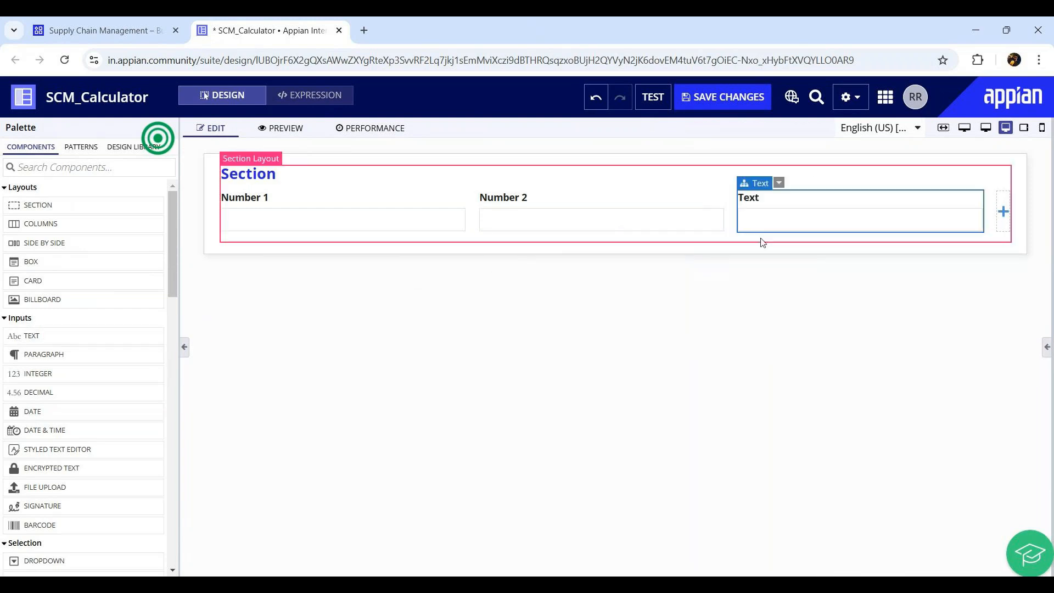
left_click(1048, 347)
triple_click(744, 306)
type("Result")
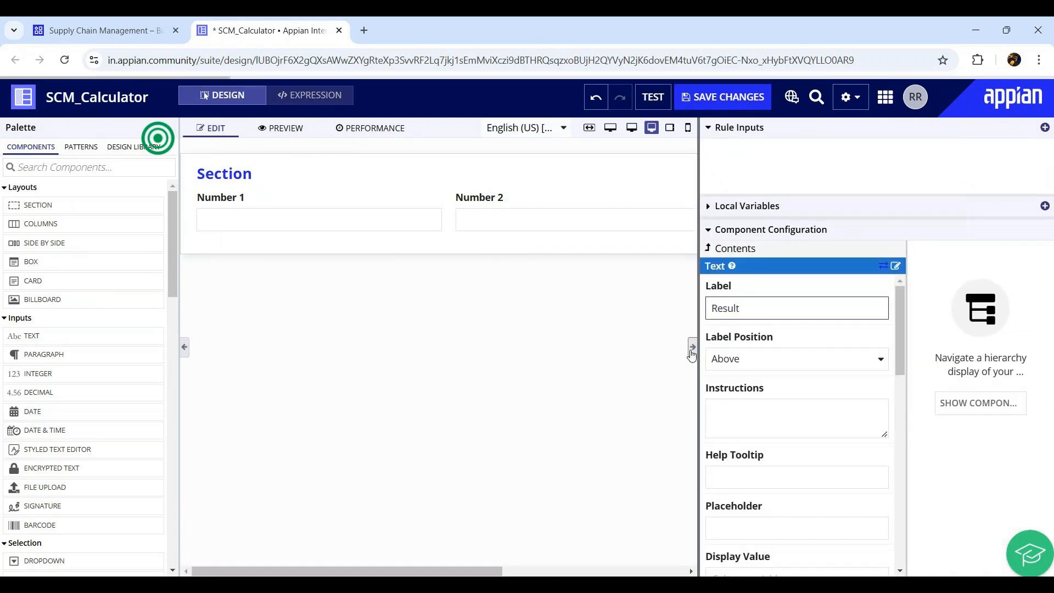
Make the Result text field read-only.
left_click_drag(415, 571, 599, 572)
left_click_drag(900, 341, 925, 481)
left_click(742, 443)
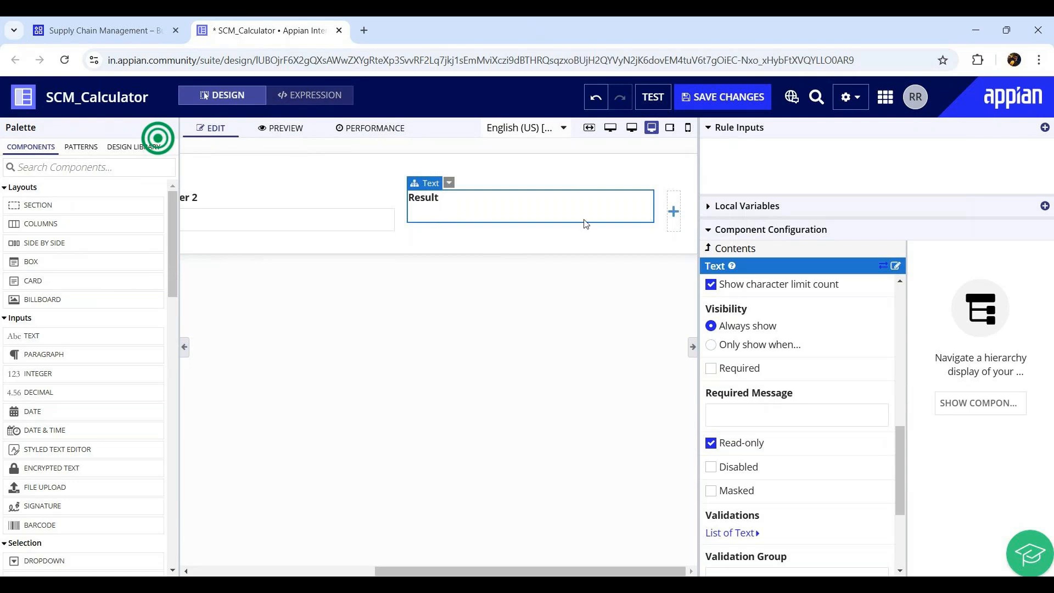
left_click(692, 347)
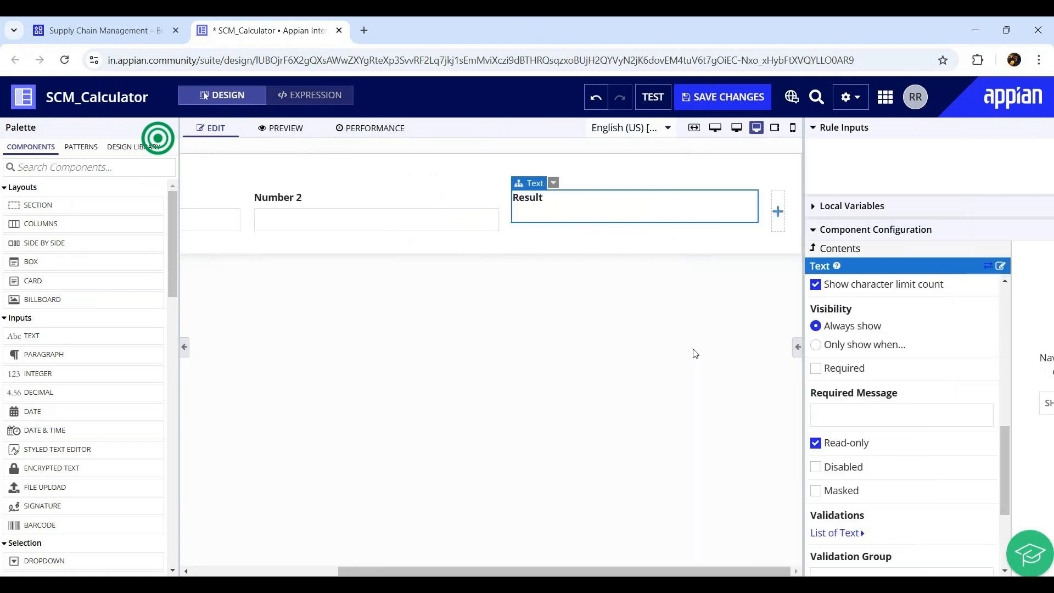
Search the component palette for a button and place one below the three columns.
mouse_move(91, 290)
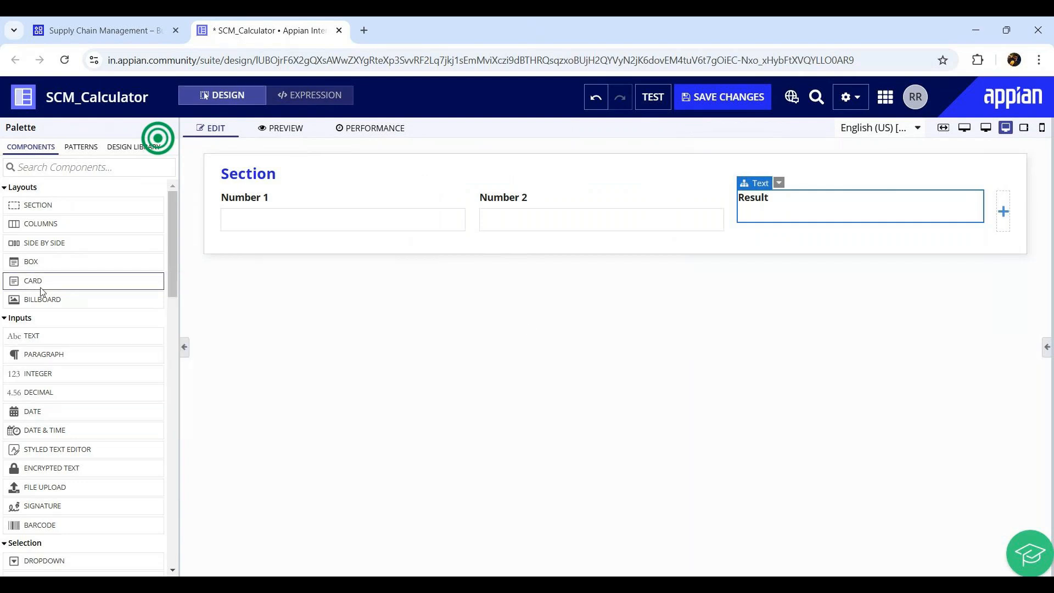
mouse_move(52, 285)
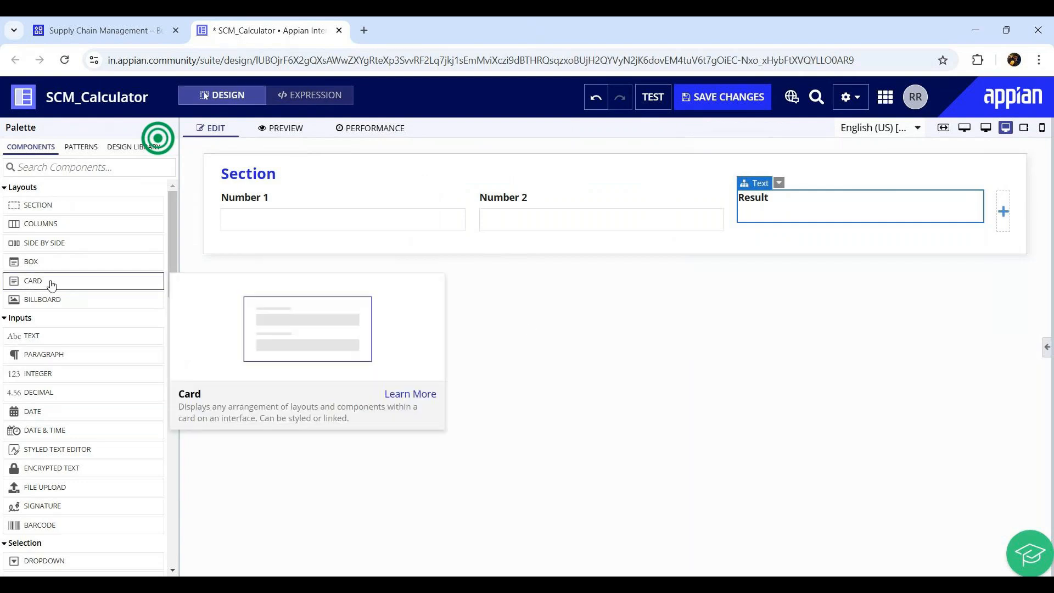
left_click(118, 166)
type("butt")
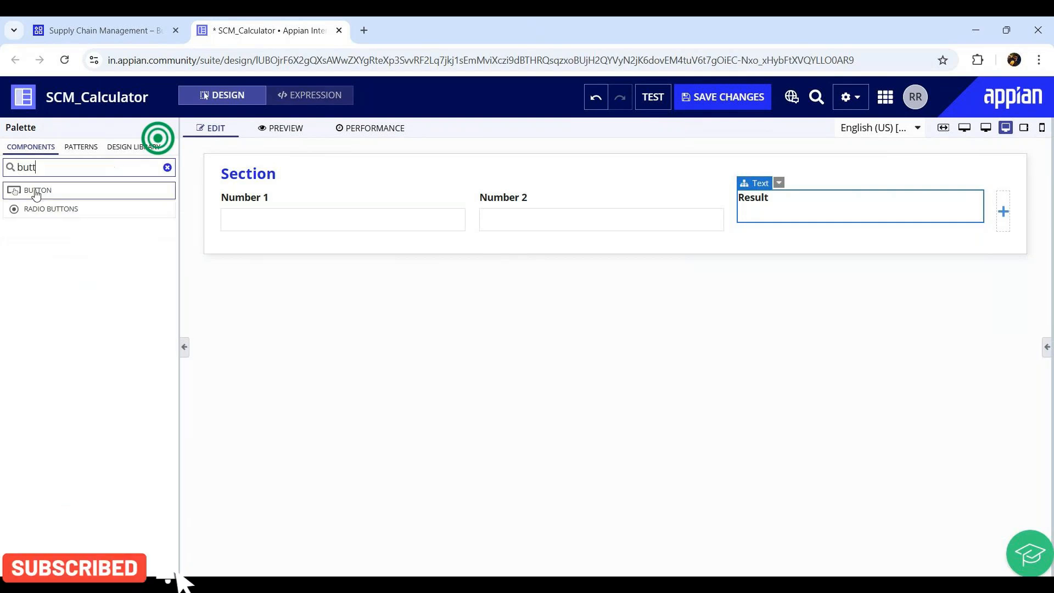
left_click_drag(36, 191, 705, 236)
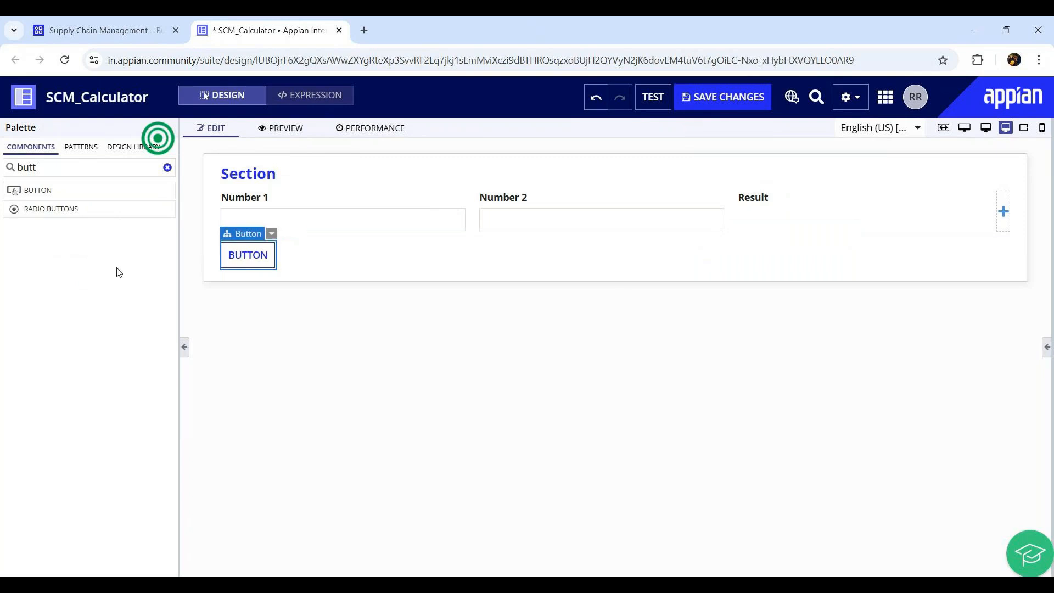
Set the new button's label to Add and give it the plain plus icon.
left_click(1048, 347)
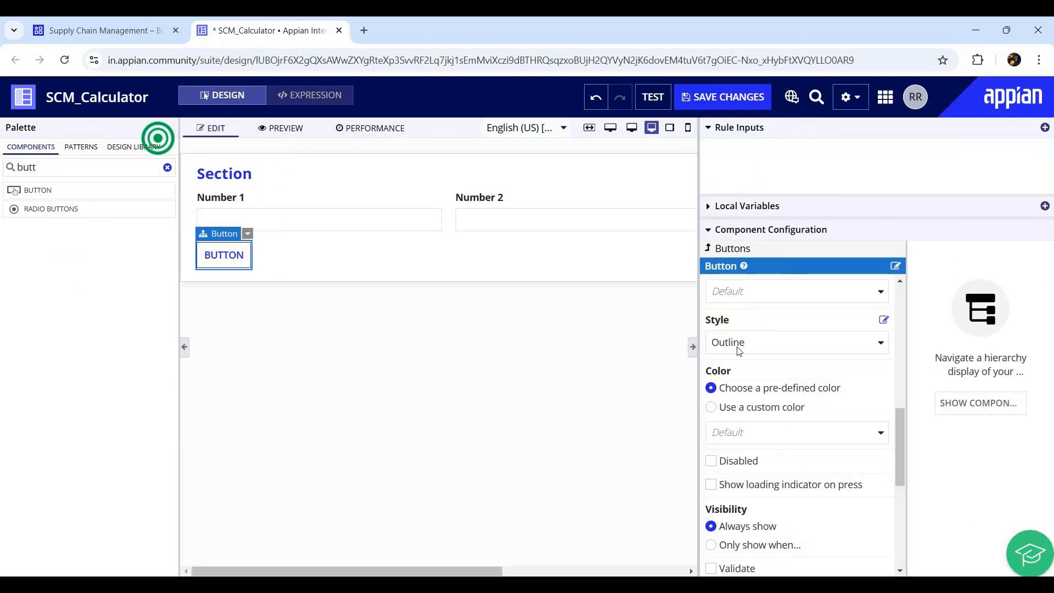
scroll(770, 306, "up", 10)
double_click(763, 308)
type("Add")
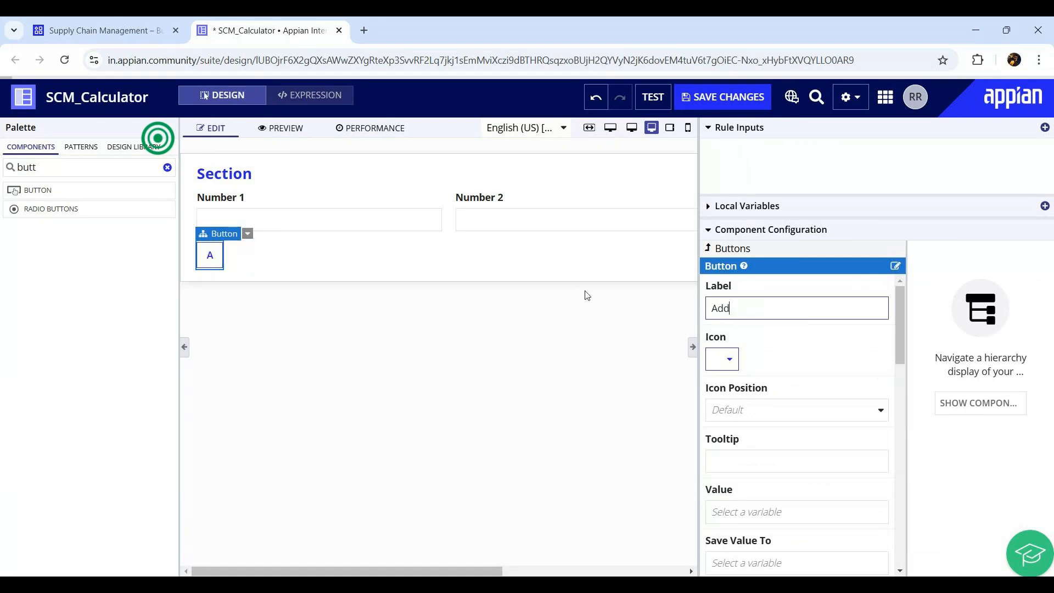
left_click(730, 361)
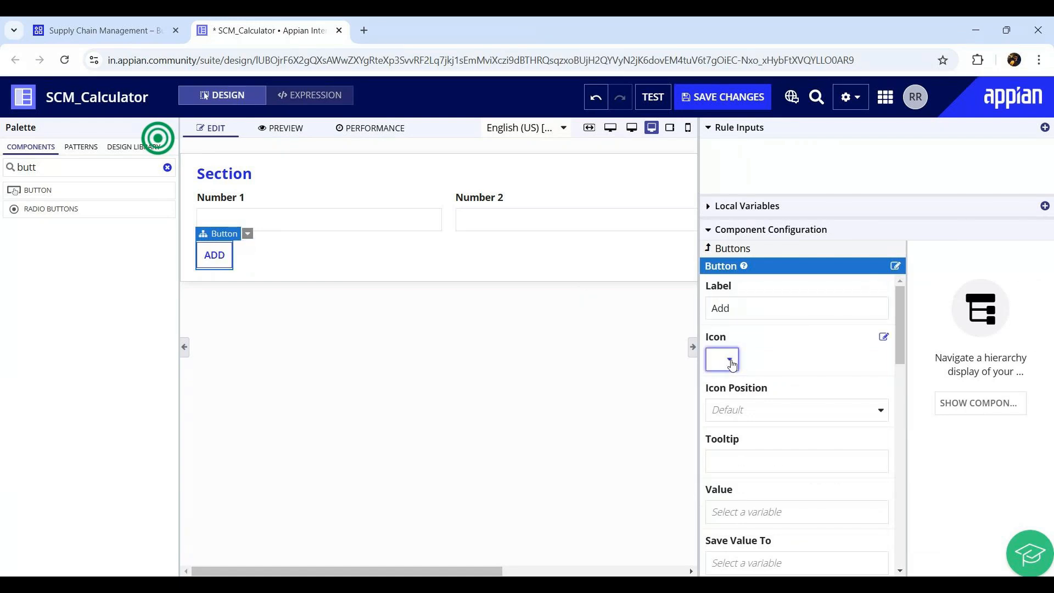
type("plus")
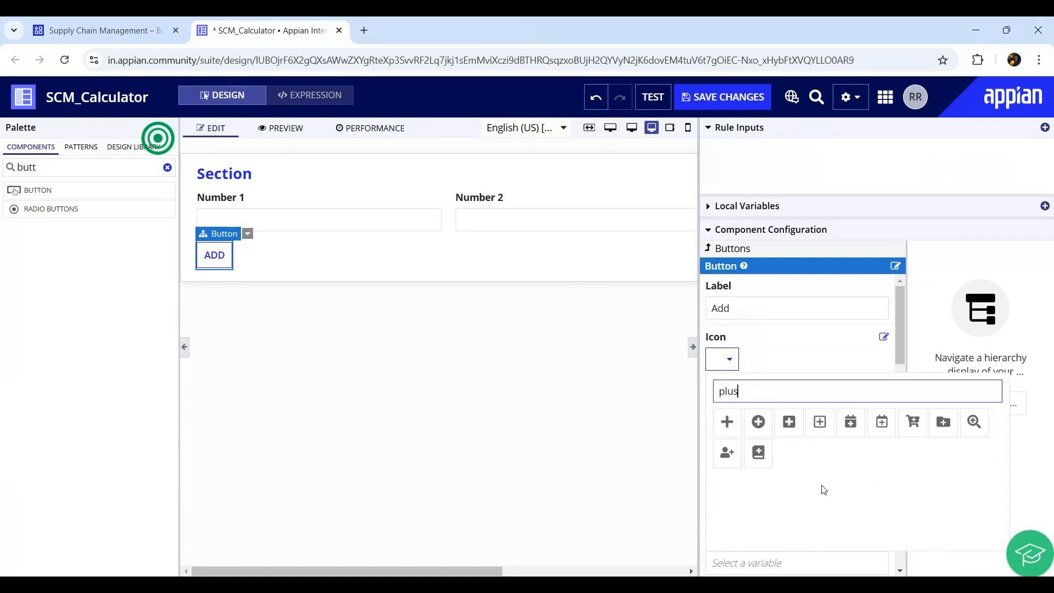
left_click(733, 425)
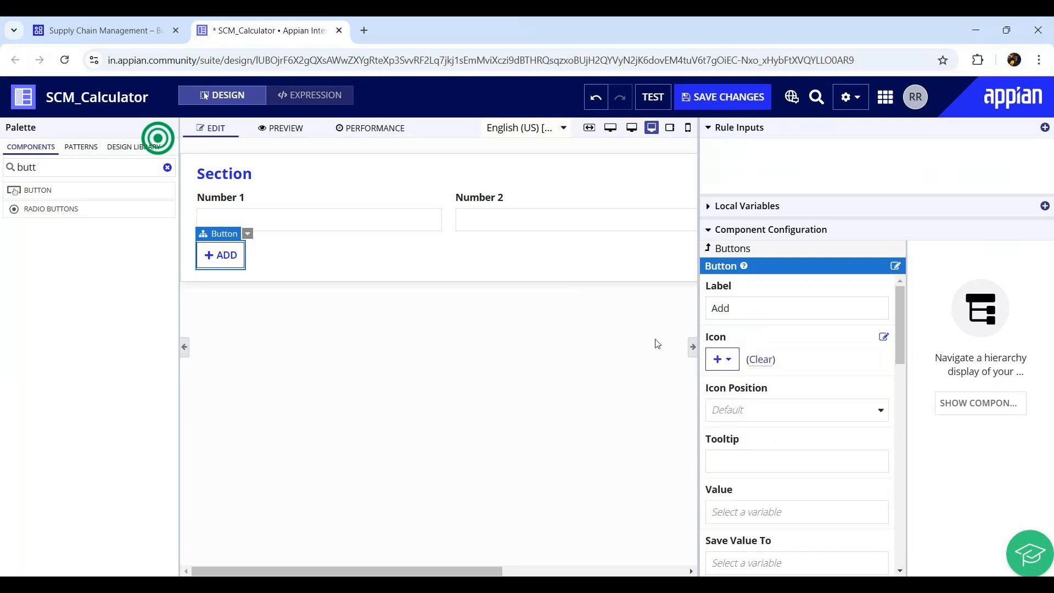
left_click(692, 347)
Try the calculator fields by entering 12 for Number 1 and 445 for Number 2, and run the Add button.
left_click(336, 220)
type("12")
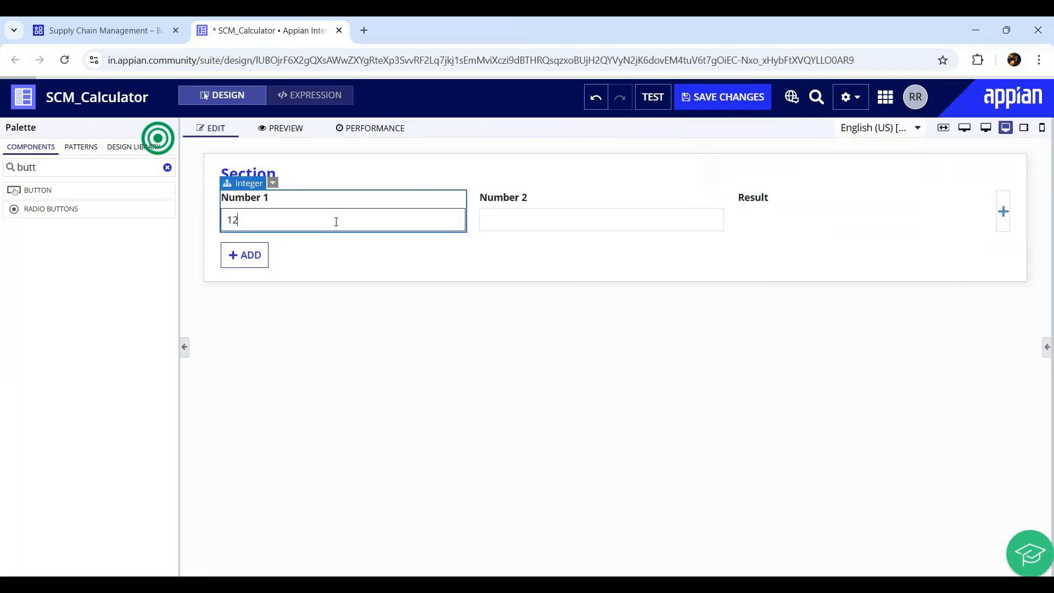
left_click(555, 219)
type("445")
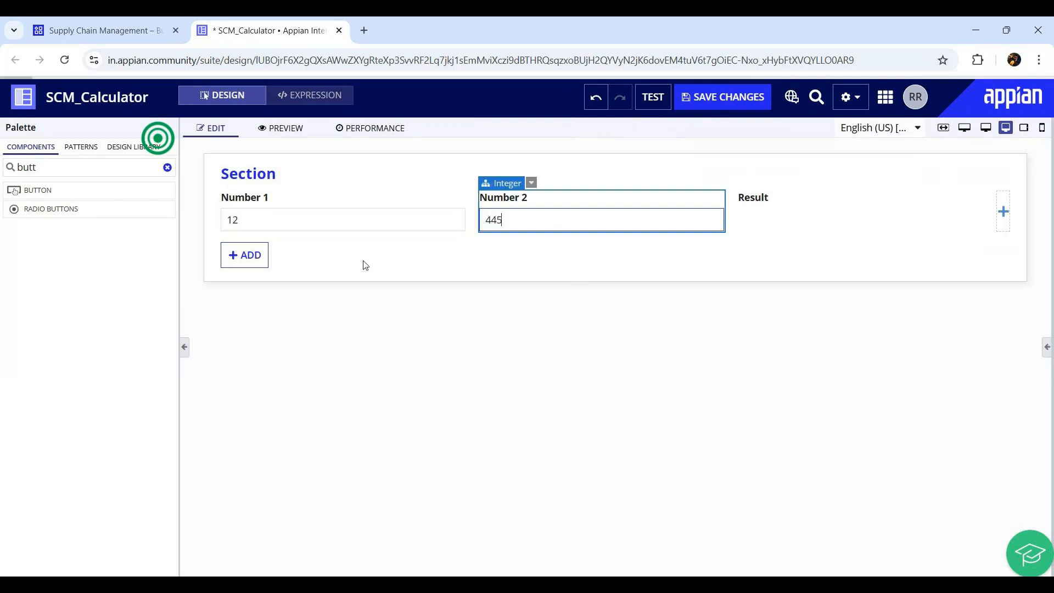
left_click(266, 268)
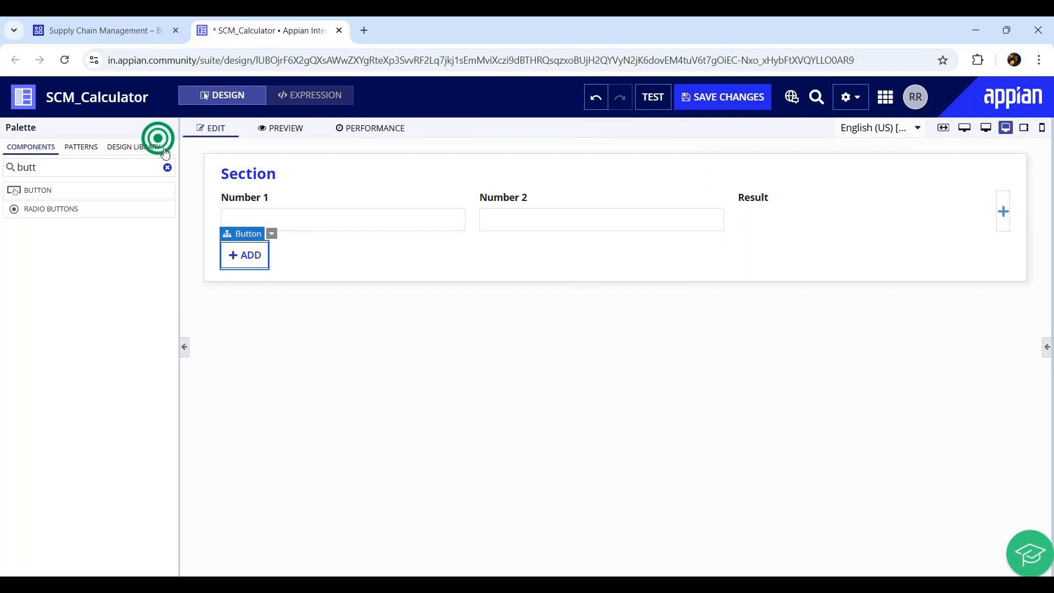
Clear the component search and switch the interface to its expression view to review the generated code.
left_click(167, 168)
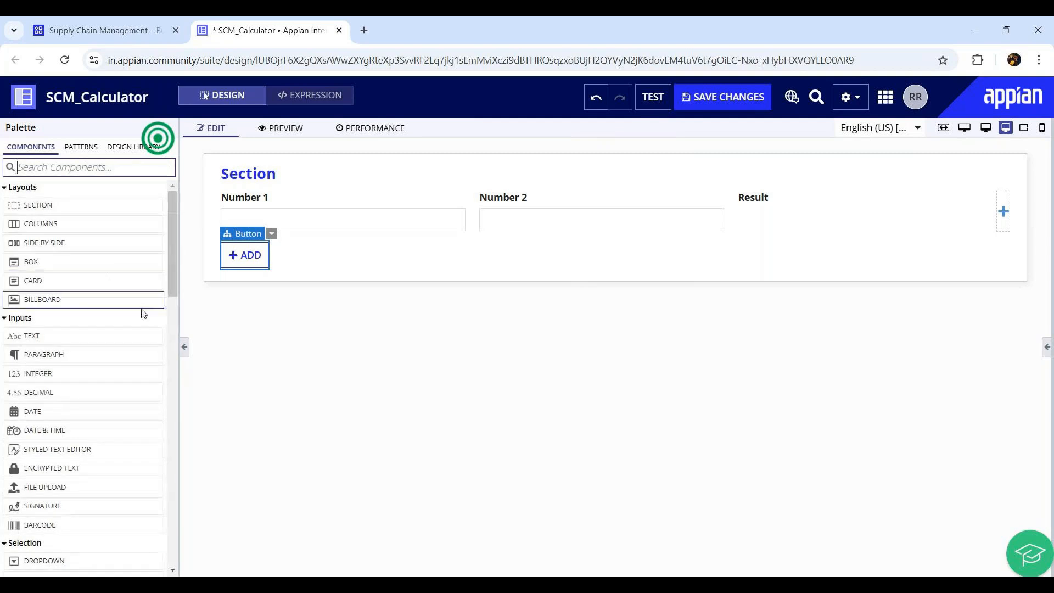
left_click(259, 384)
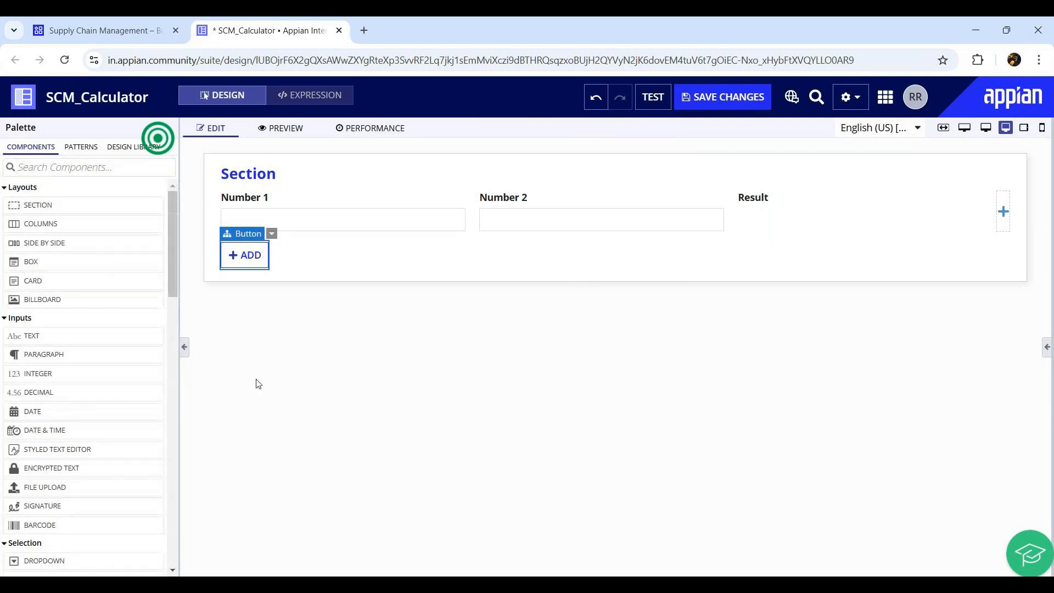
left_click(321, 97)
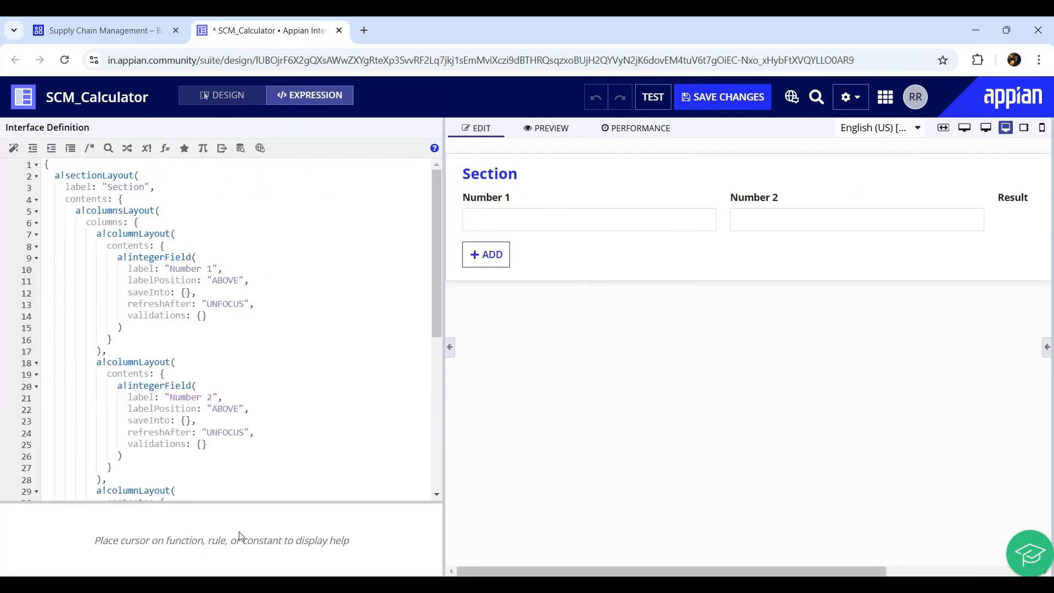
scroll(436, 286, "down", 5)
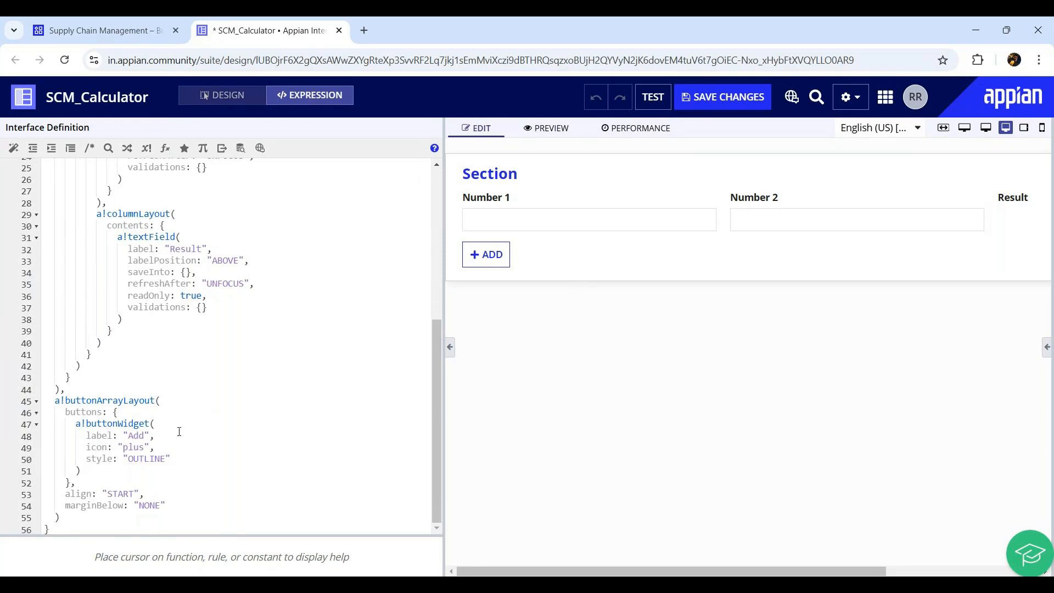
scroll(177, 430, "up", 5)
Change the section layout's label to "Calculator" in the interface expression.
left_click(144, 176)
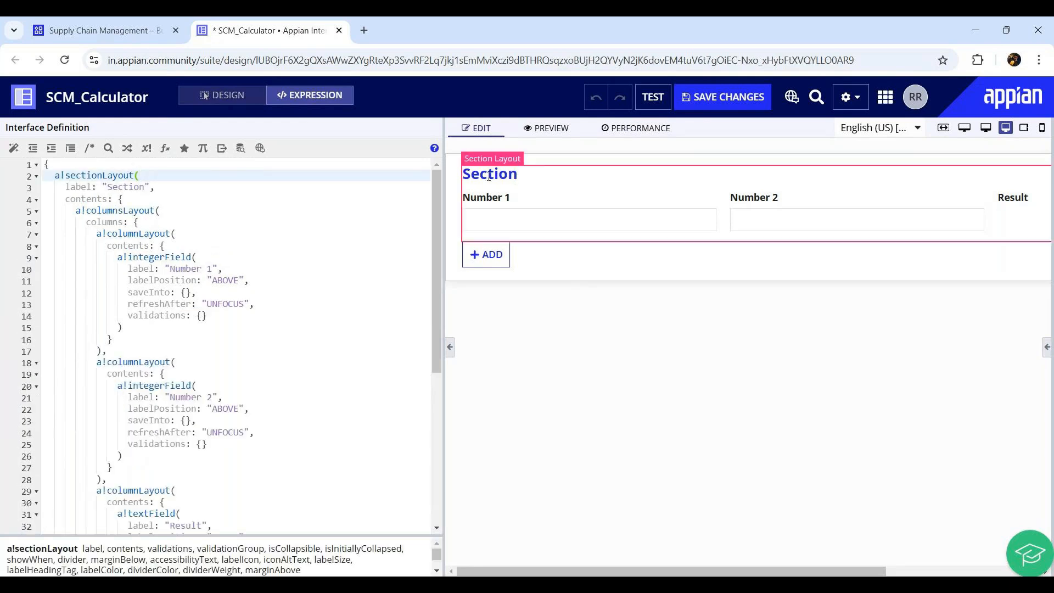
double_click(120, 189)
type("Calculat")
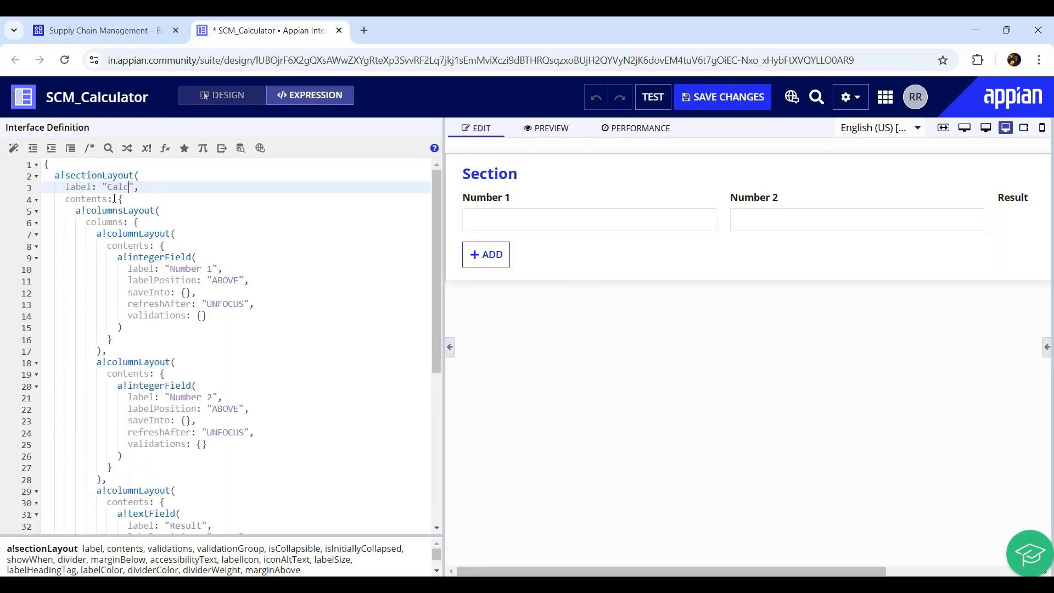
type("or")
left_click(292, 222)
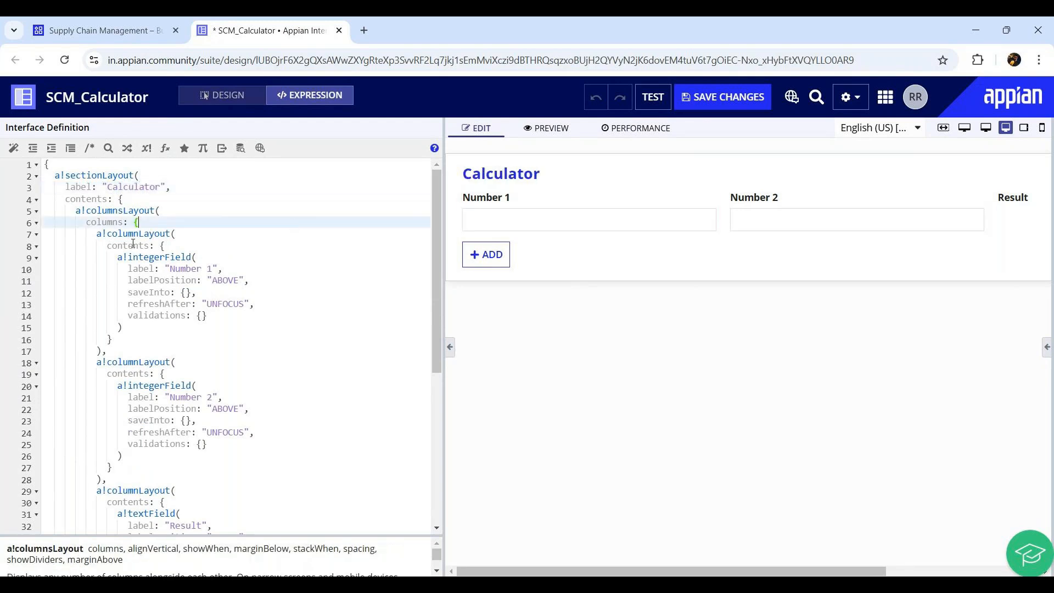
Collapse the three a!columnLayout blocks in the expression to view the columns layout's structure.
left_click(179, 210)
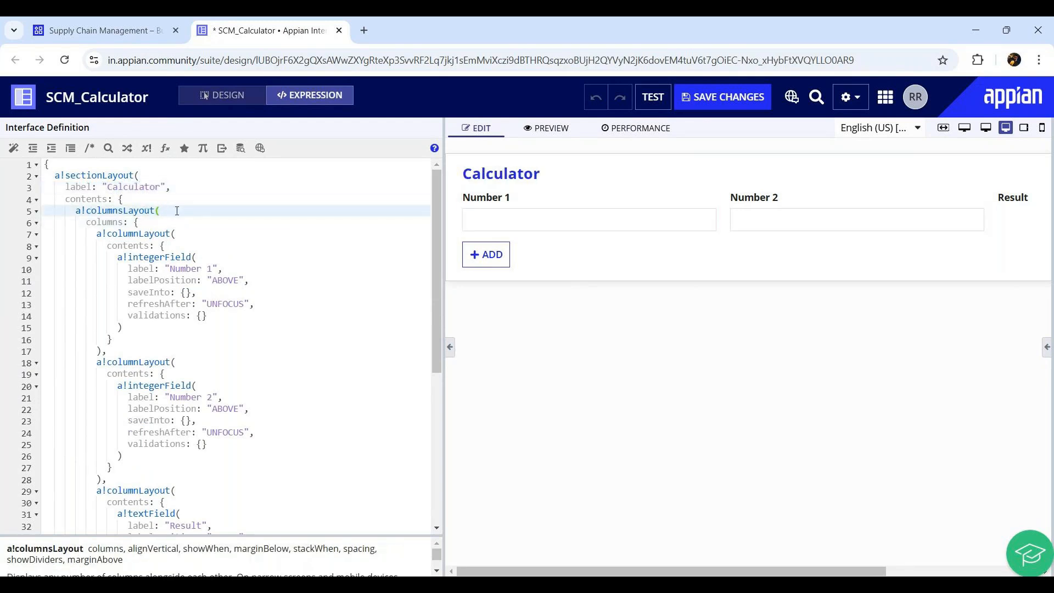
key("ctrl+shift+End")
left_click(177, 211)
left_click(136, 222)
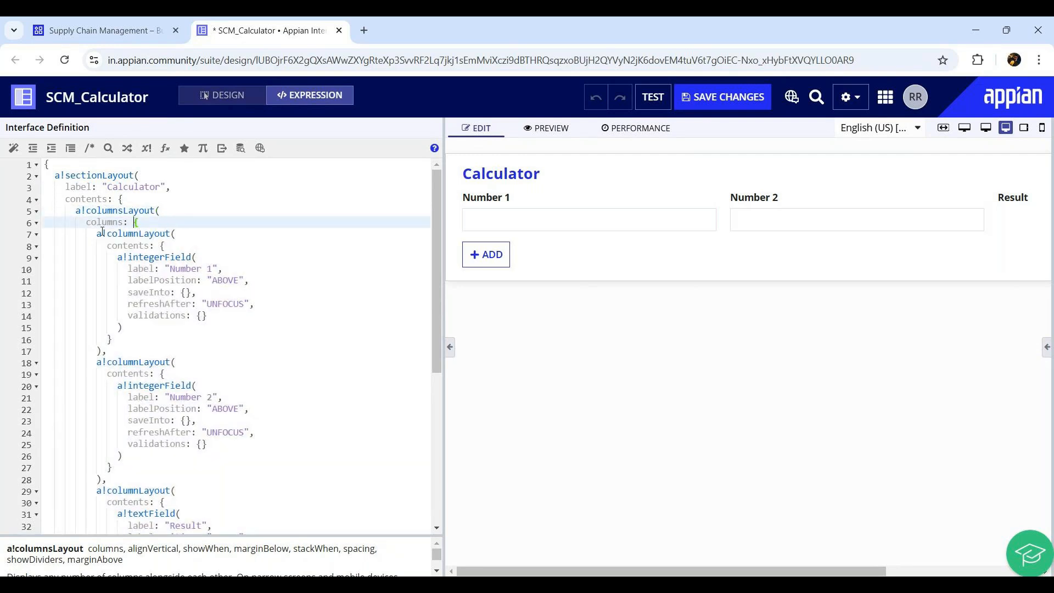
left_click(36, 235)
left_click(36, 247)
left_click(36, 258)
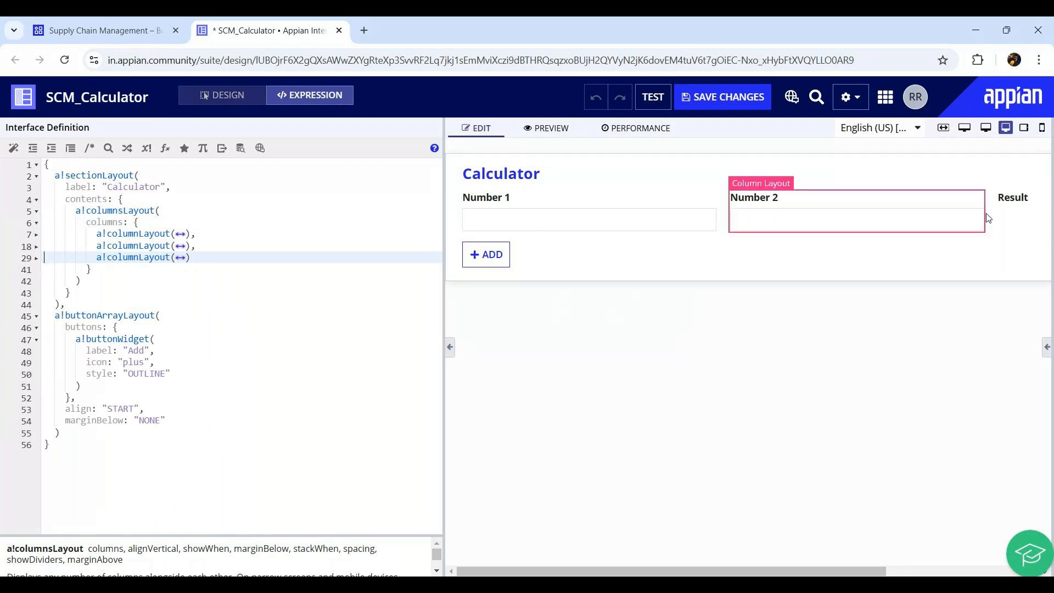
Expand each a!columnLayout block and examine the labels of its integer or text field.
left_click(183, 234)
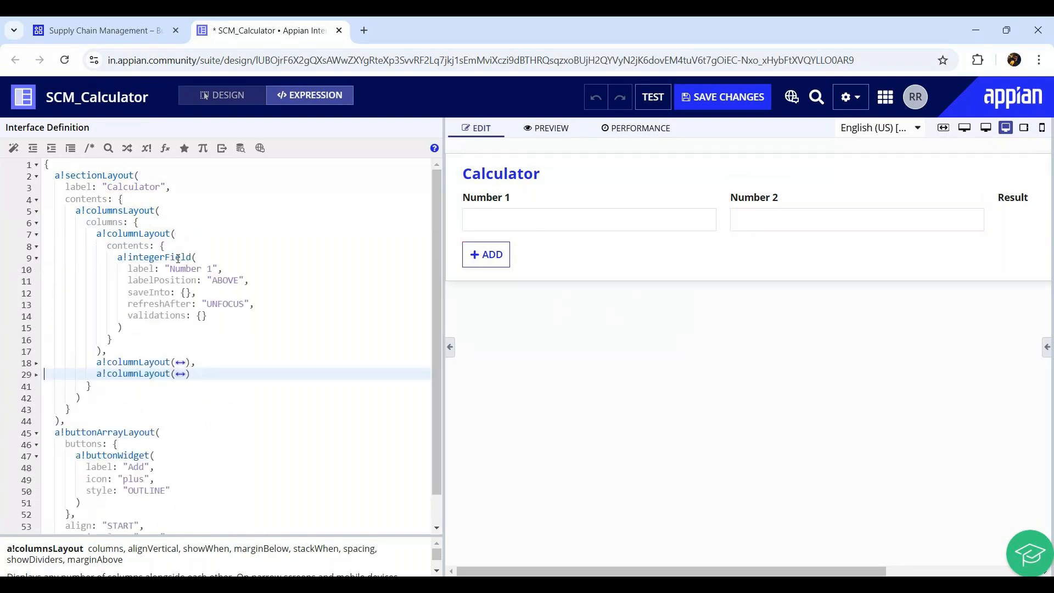
left_click_drag(175, 269, 218, 269)
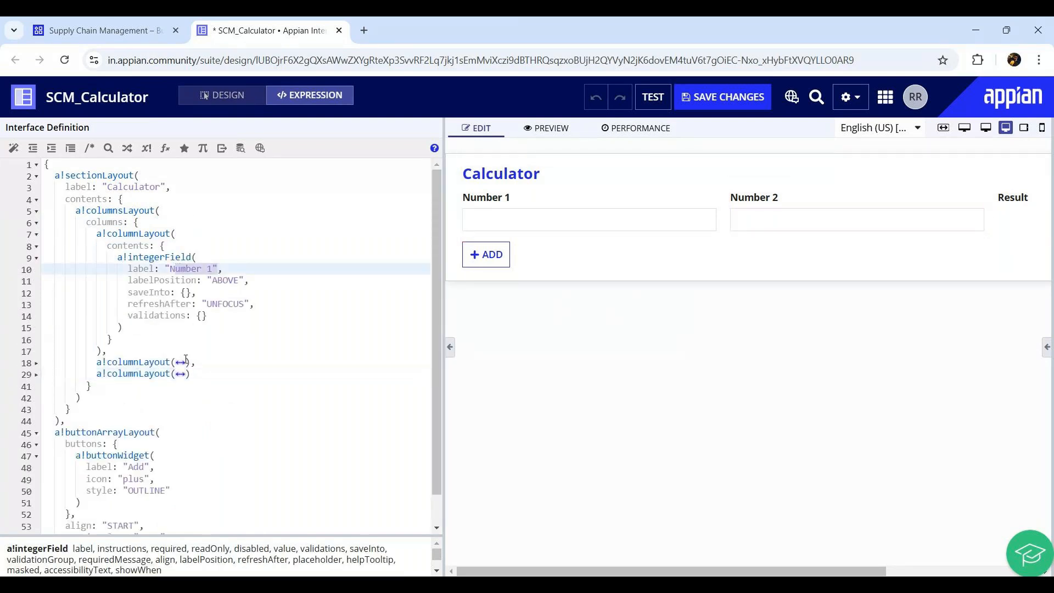
left_click(181, 362)
double_click(179, 397)
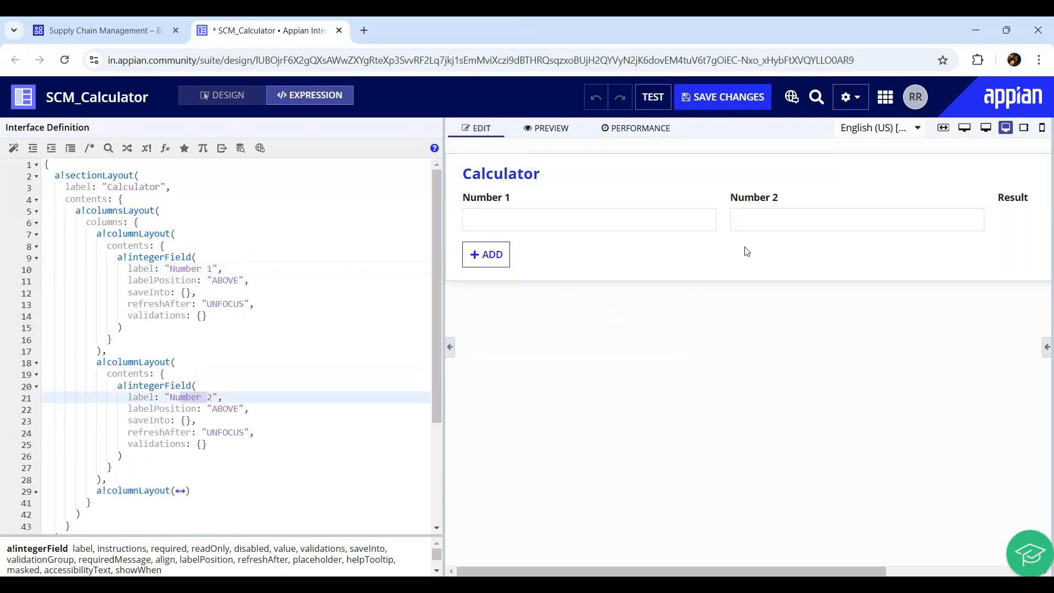
scroll(190, 364, "down", 3)
left_click(181, 341)
double_click(185, 377)
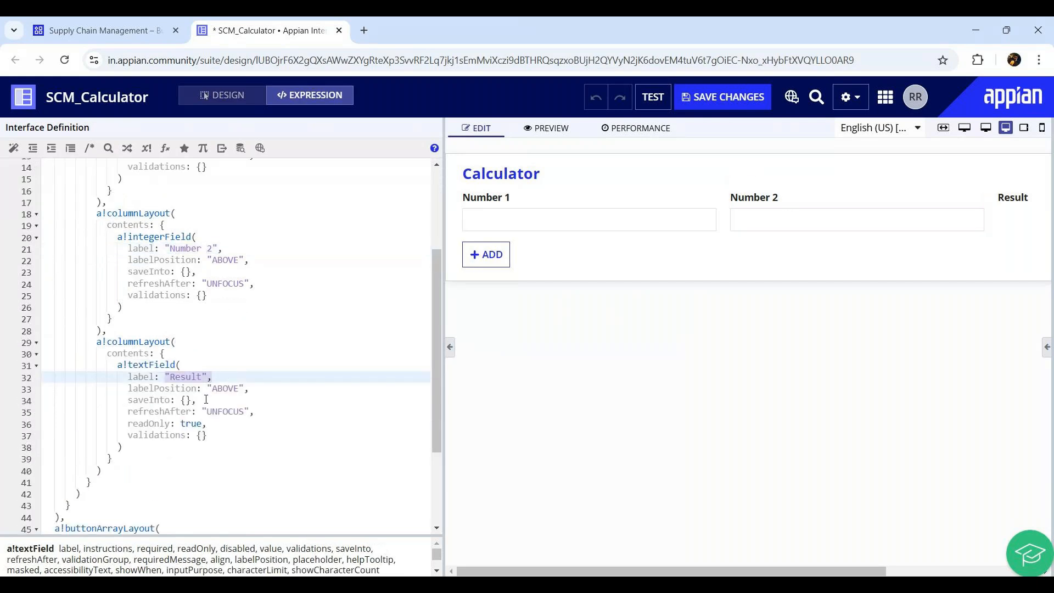
Return the interface to its design view and enter 23 as a trial value in the Number 1 field.
scroll(206, 399, "up", 3)
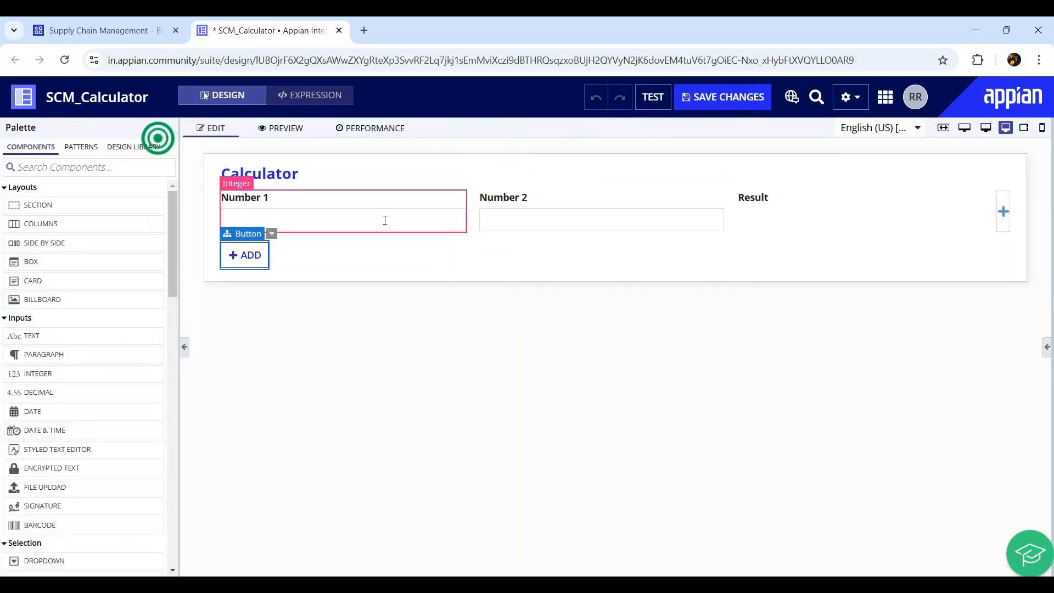
left_click(387, 218)
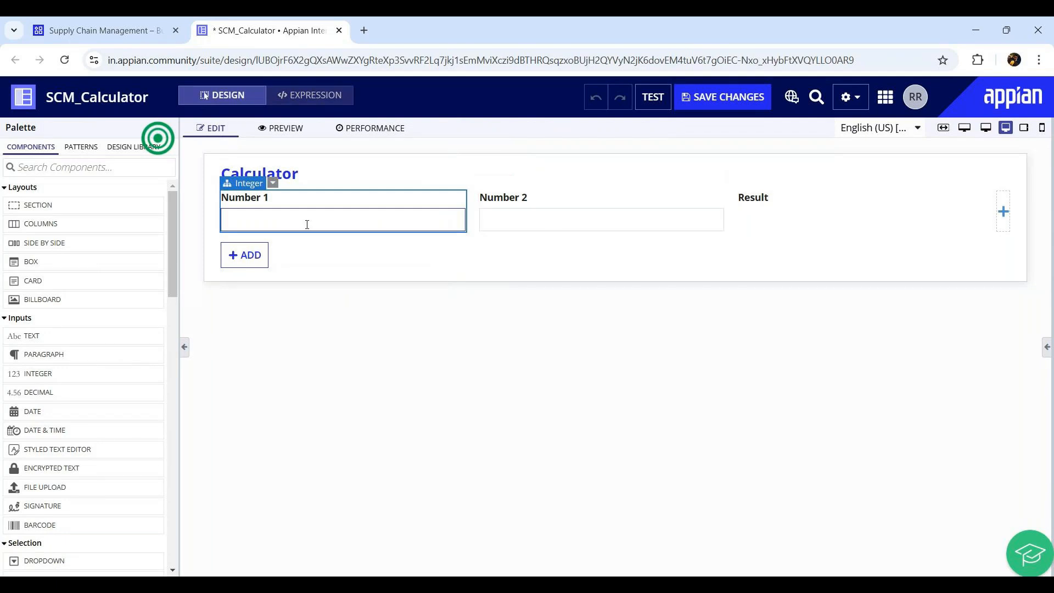
type("23")
left_click(368, 350)
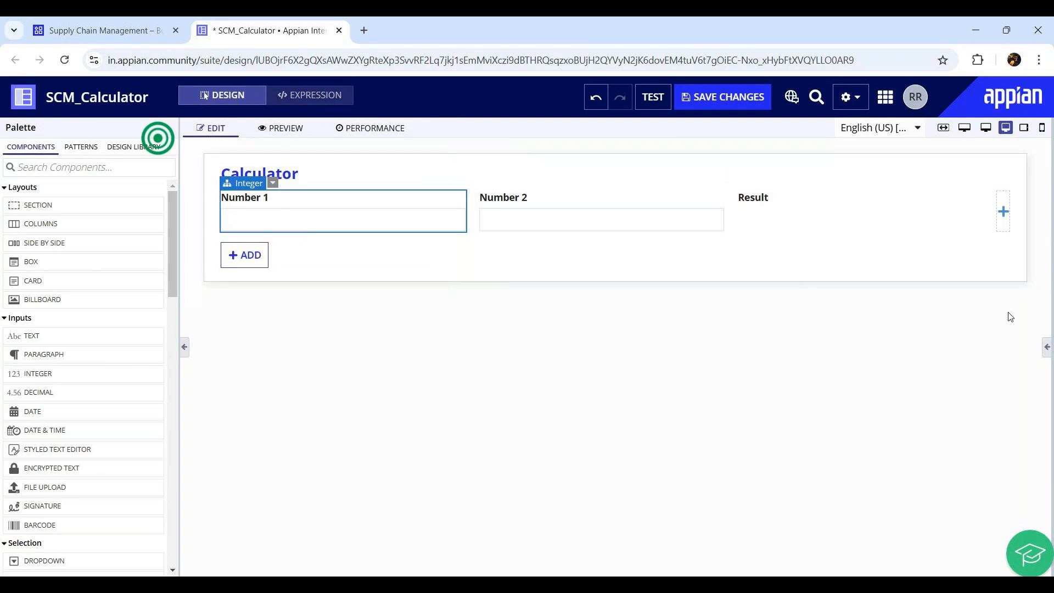
Create two local variables named num1 and num2 without initial values.
left_click(1046, 346)
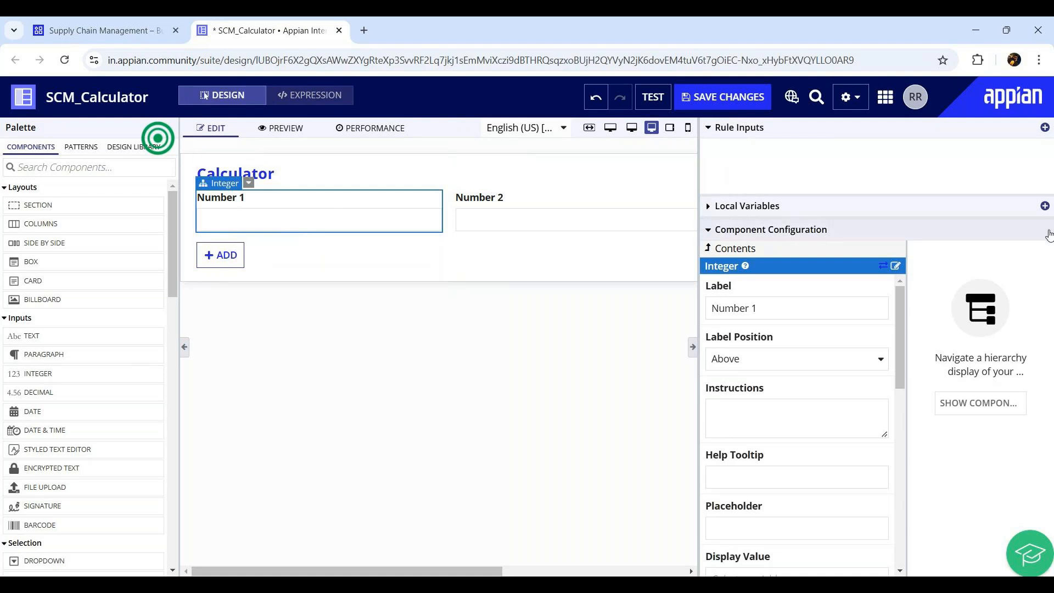
left_click(1045, 207)
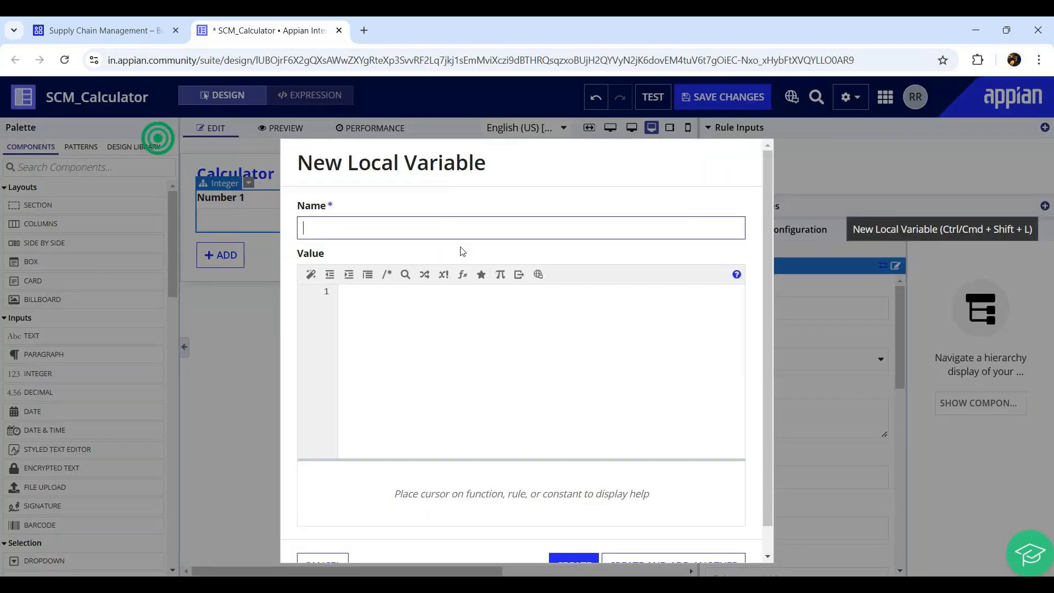
type("num")
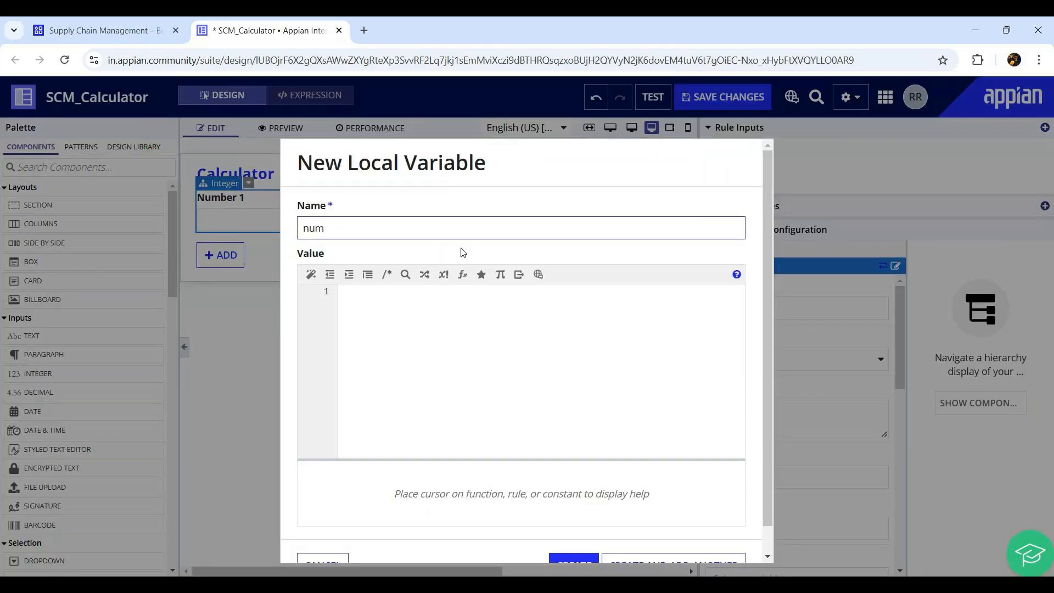
scroll(656, 449, "down", 1)
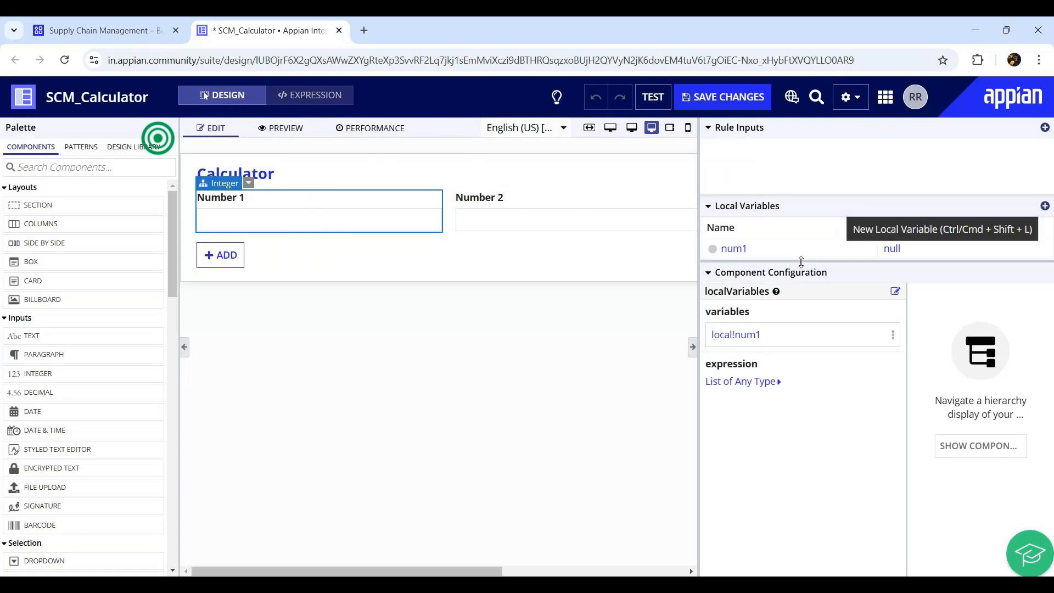
left_click(1046, 206)
type("num2")
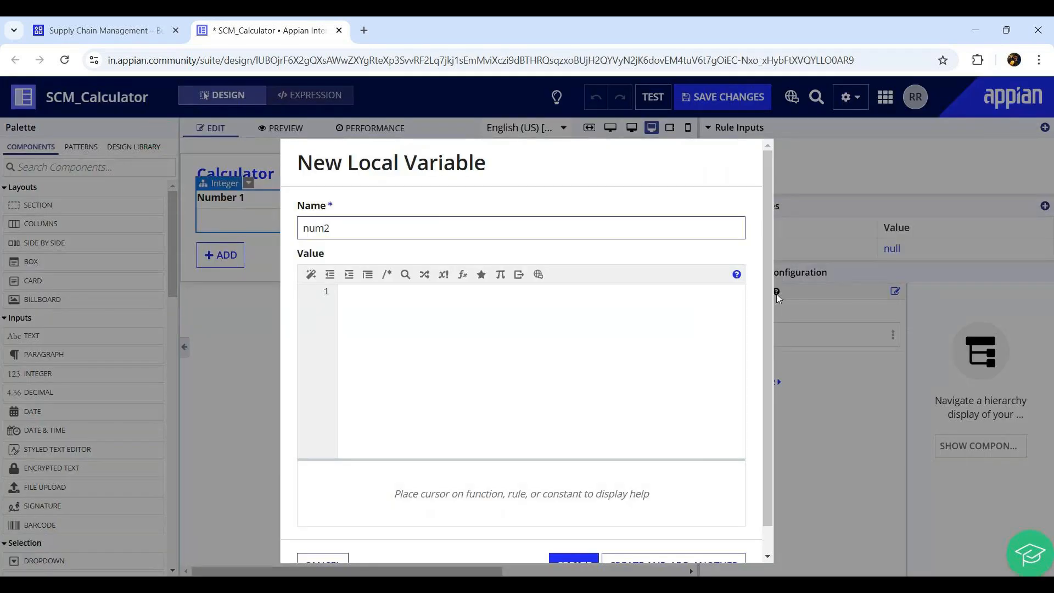
left_click(566, 557)
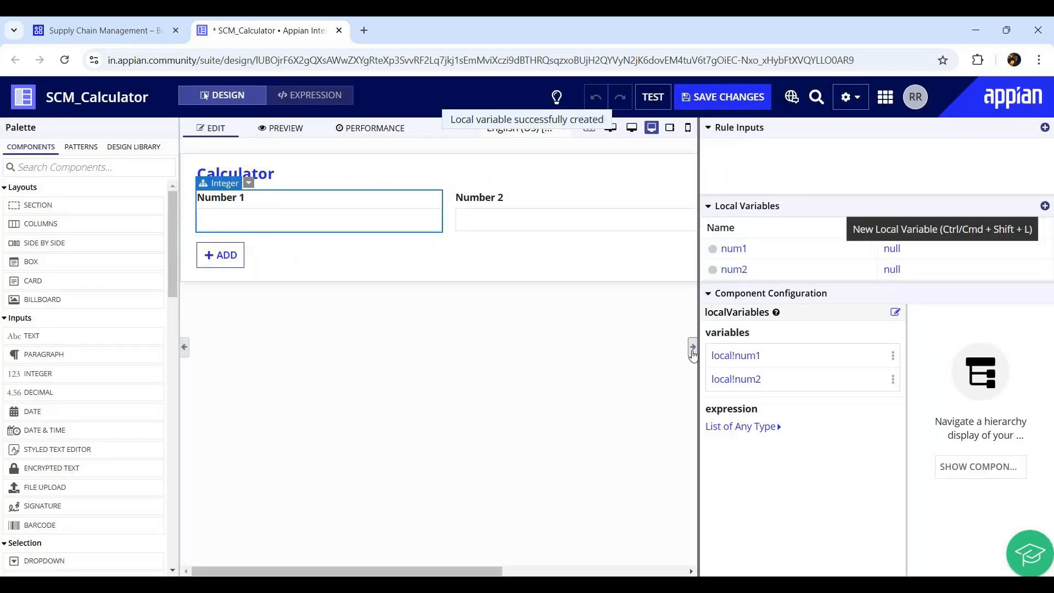
Display the component hierarchy beside the local variables and widen the configuration area to show its full entries.
left_click(693, 348)
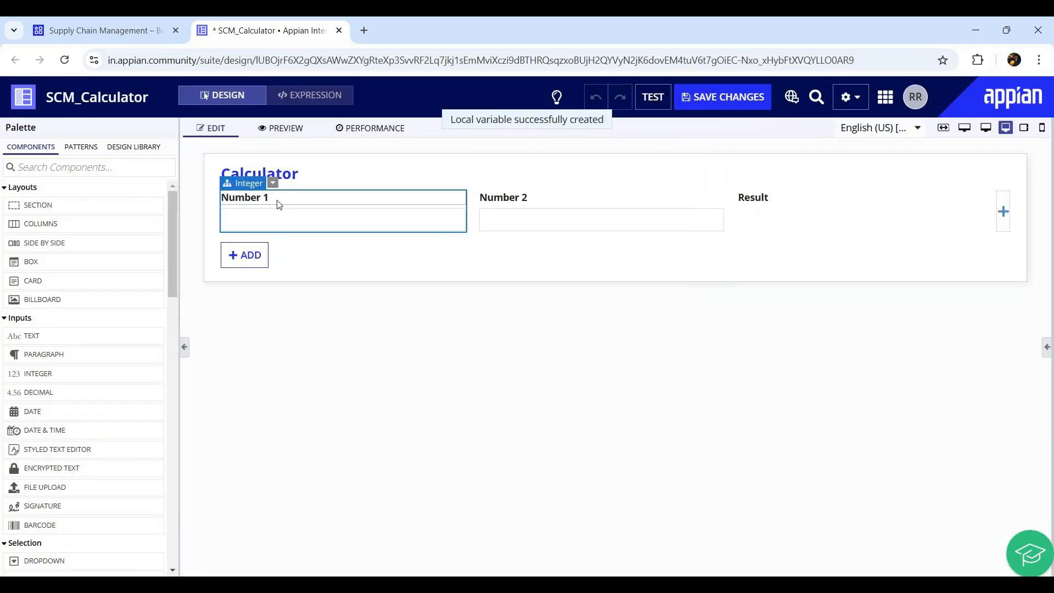
left_click(1047, 348)
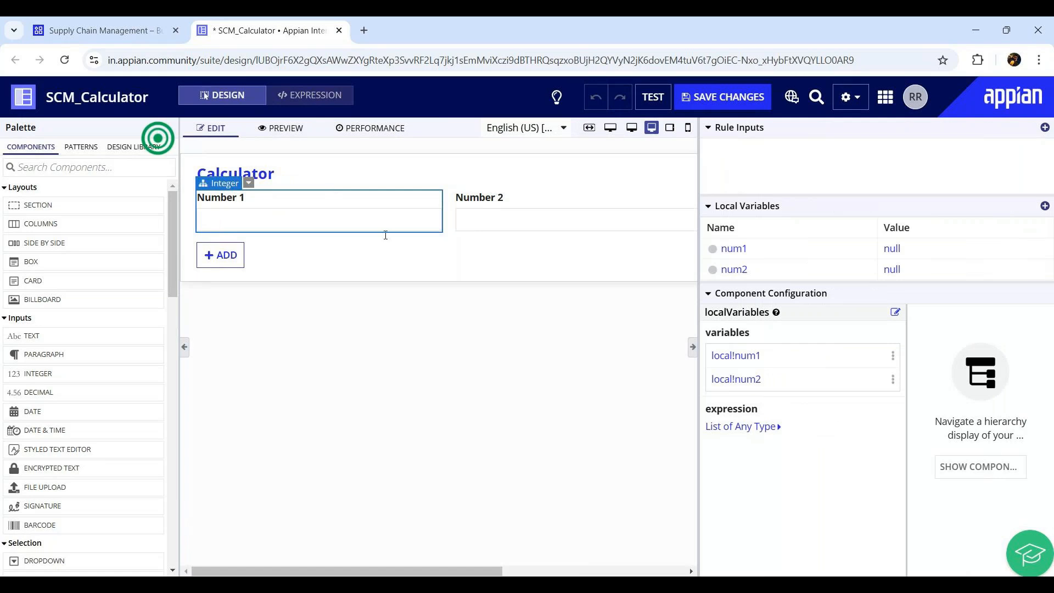
left_click(749, 298)
left_click(765, 565)
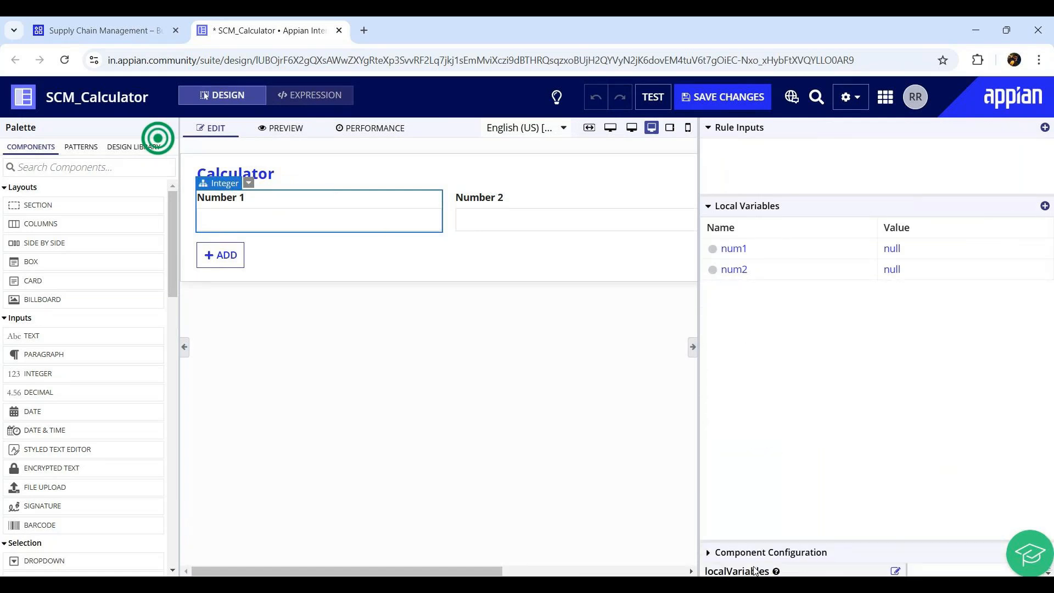
left_click(980, 466)
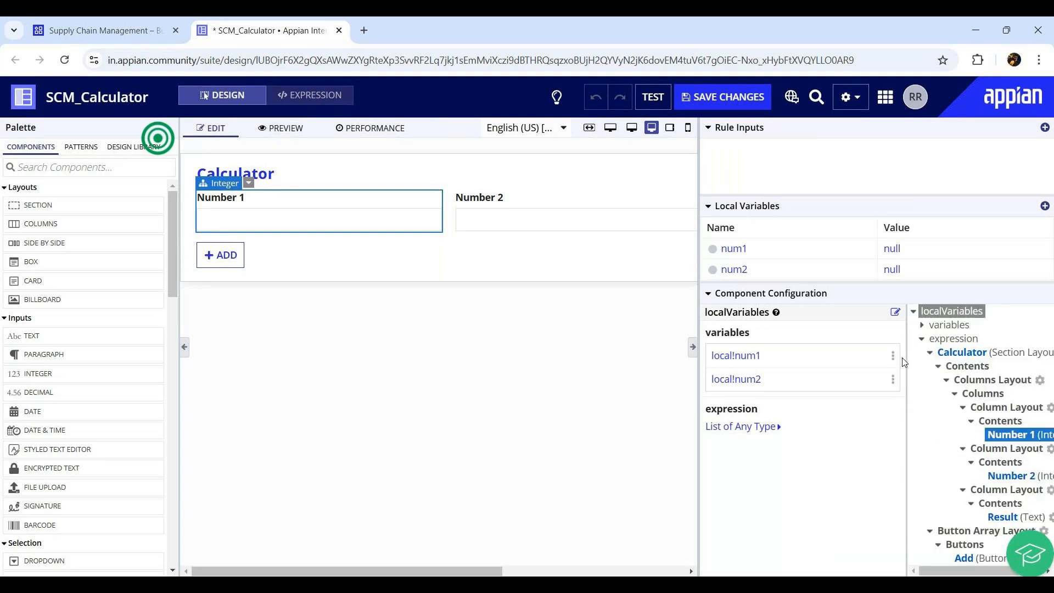
left_click_drag(699, 293, 551, 293)
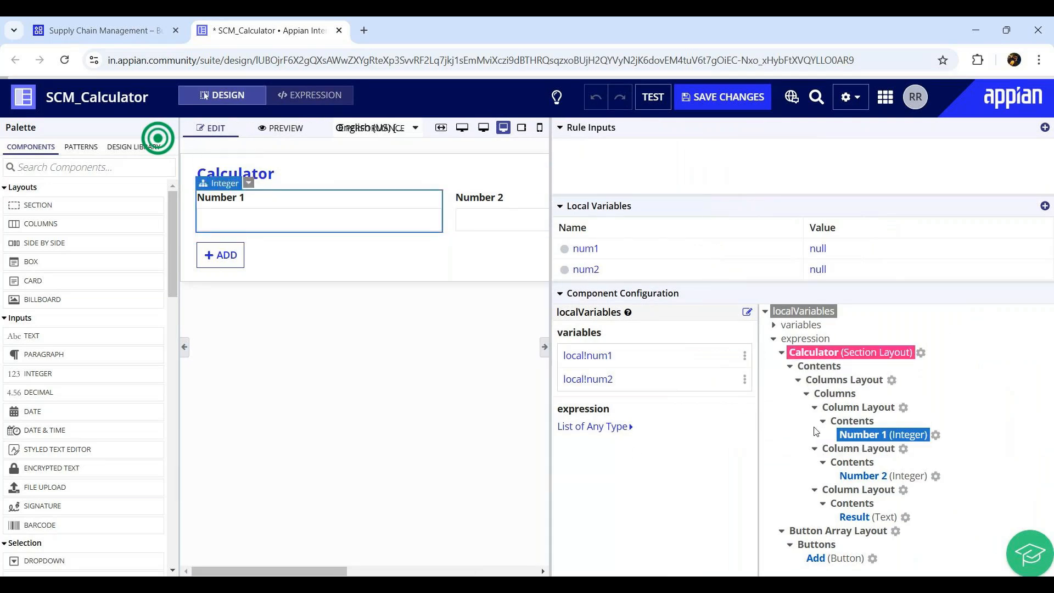
Configure the Number 1 integer field to save its input to local!num1.
left_click(850, 352)
left_click_drag(753, 371, 754, 390)
left_click(247, 201)
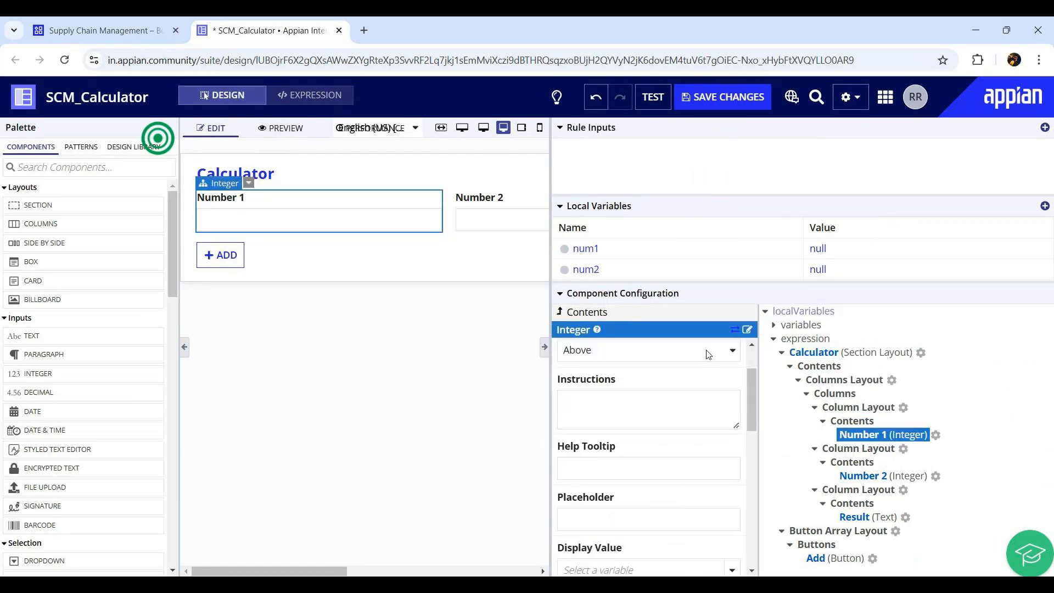
scroll(728, 401, "up", 1)
double_click(613, 372)
triple_click(613, 372)
scroll(756, 404, "down", 2)
scroll(756, 404, "down", 2)
left_click_drag(761, 431, 760, 432)
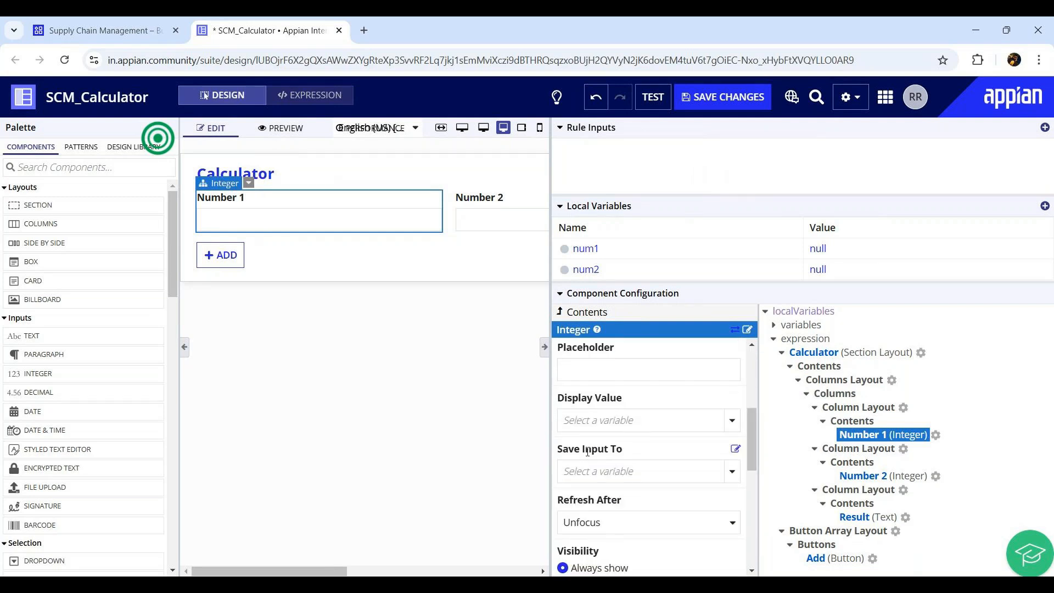
left_click(246, 219)
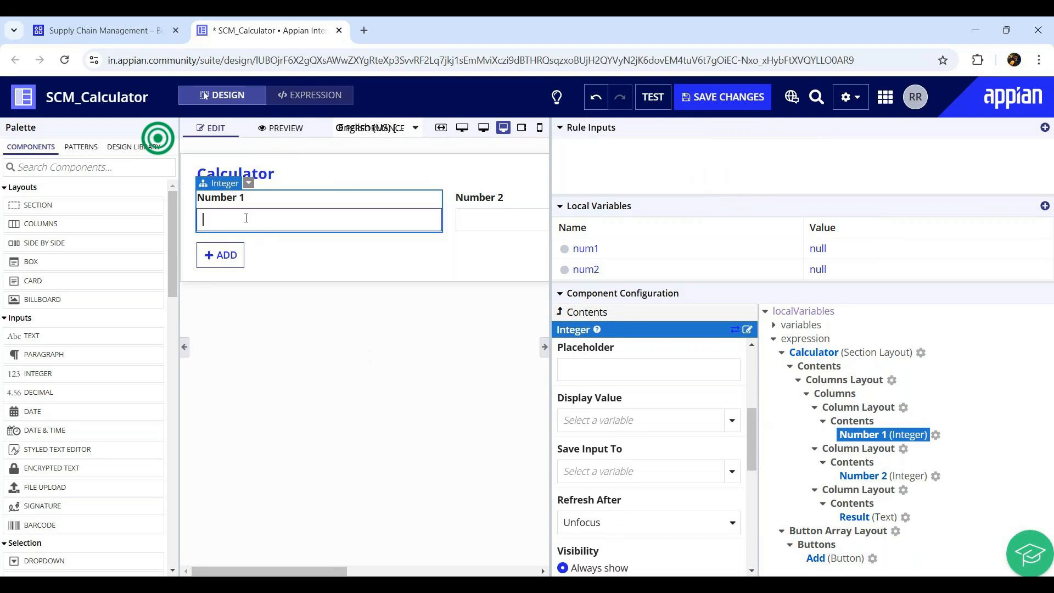
left_click(733, 474)
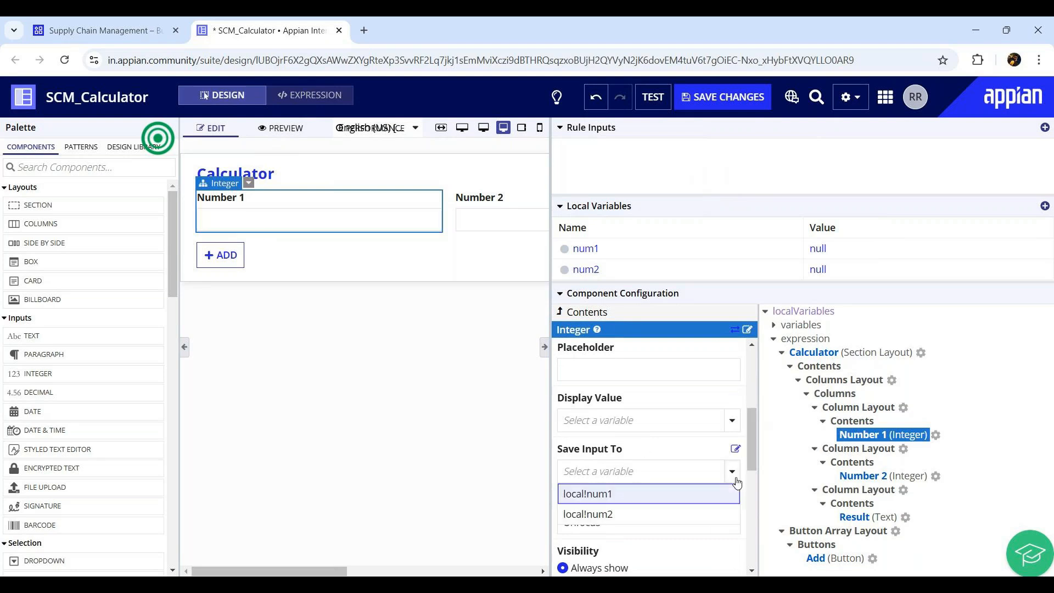
left_click(595, 497)
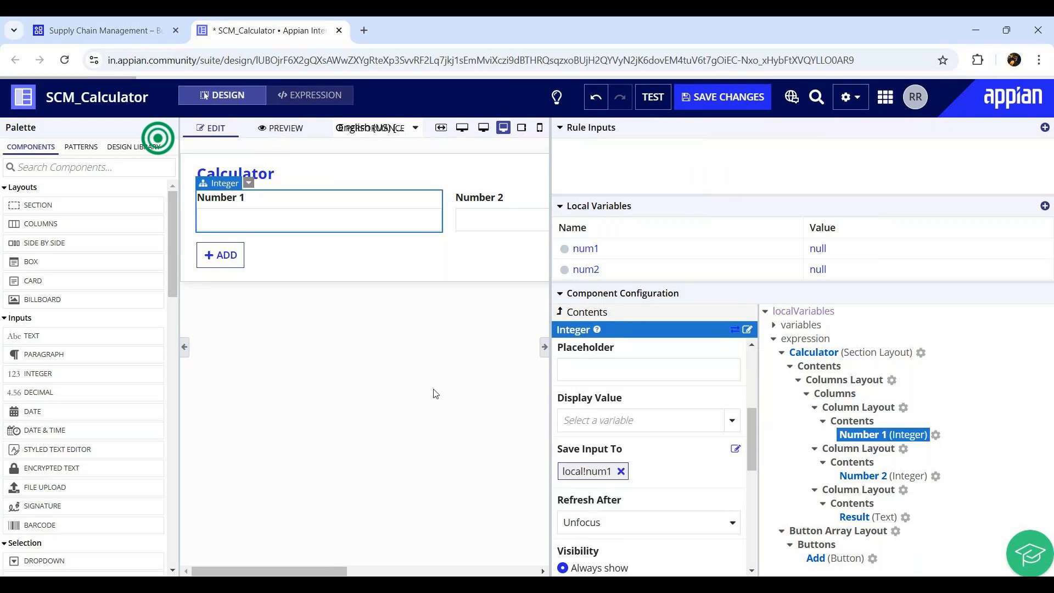
Enter 25 in the Number 1 field and check the value stored in num1.
left_click(318, 216)
type("2")
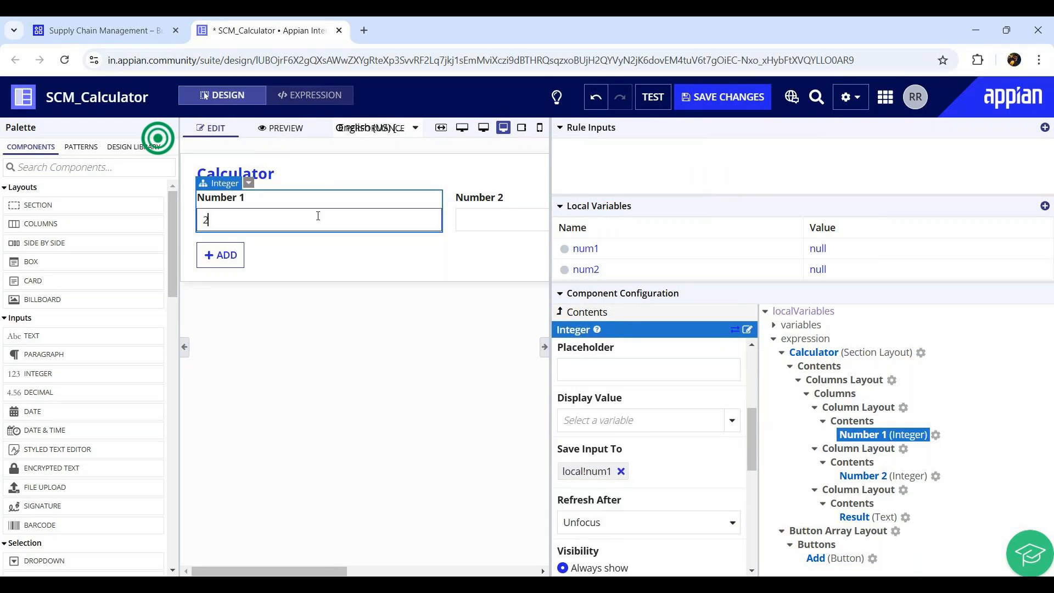
type("5")
left_click(404, 315)
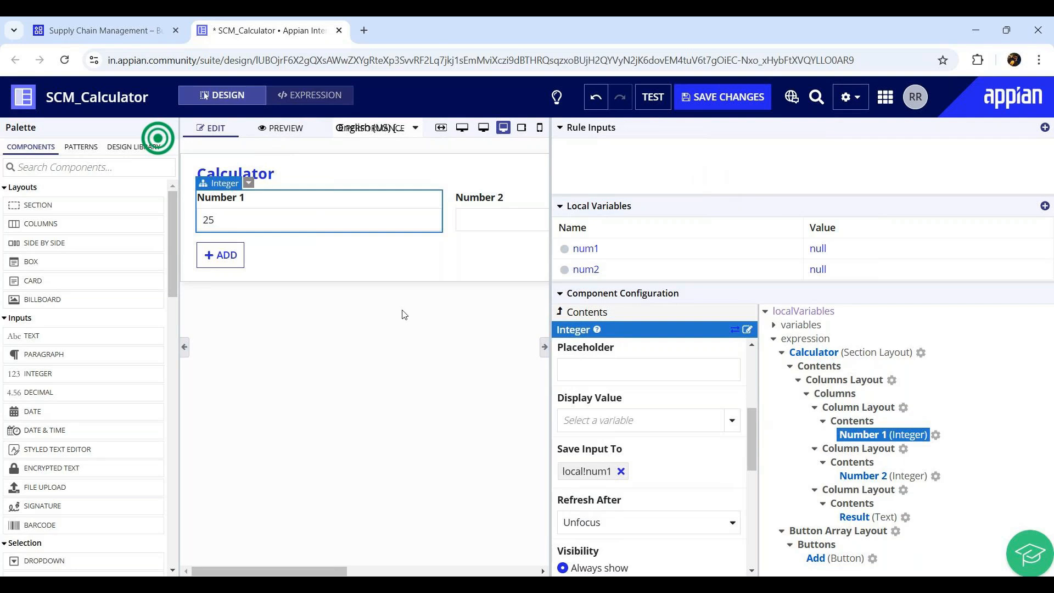
double_click(811, 249)
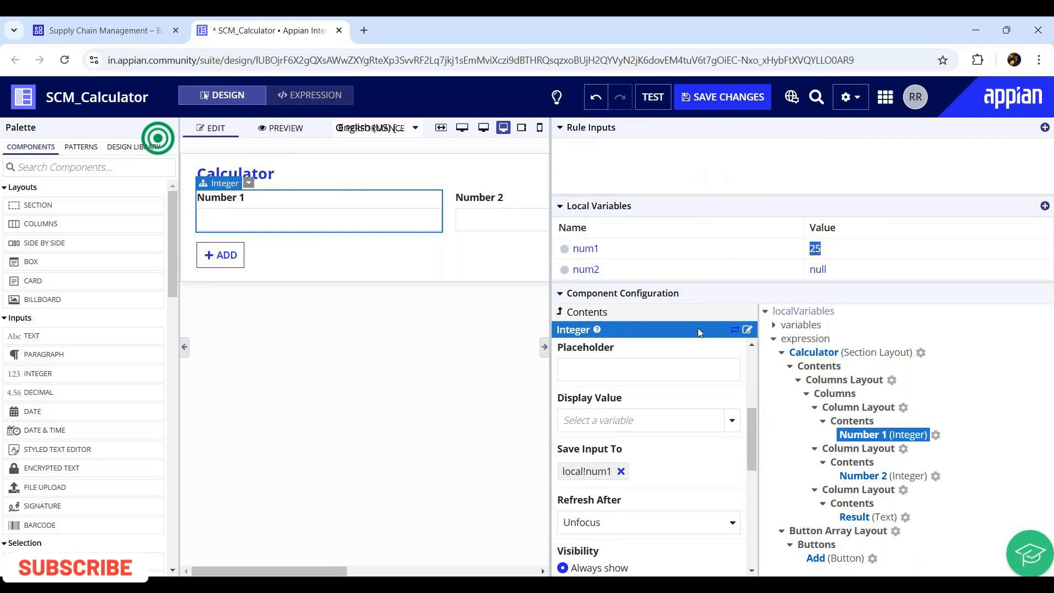
Set the Number 1 field's display value to local!num1.
left_click(217, 221)
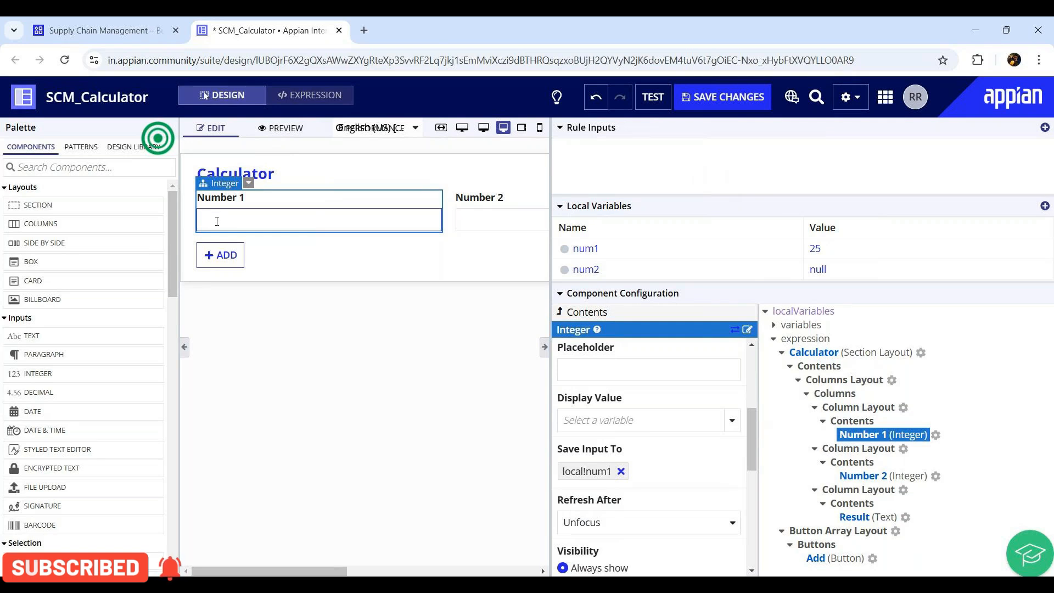
left_click(733, 428)
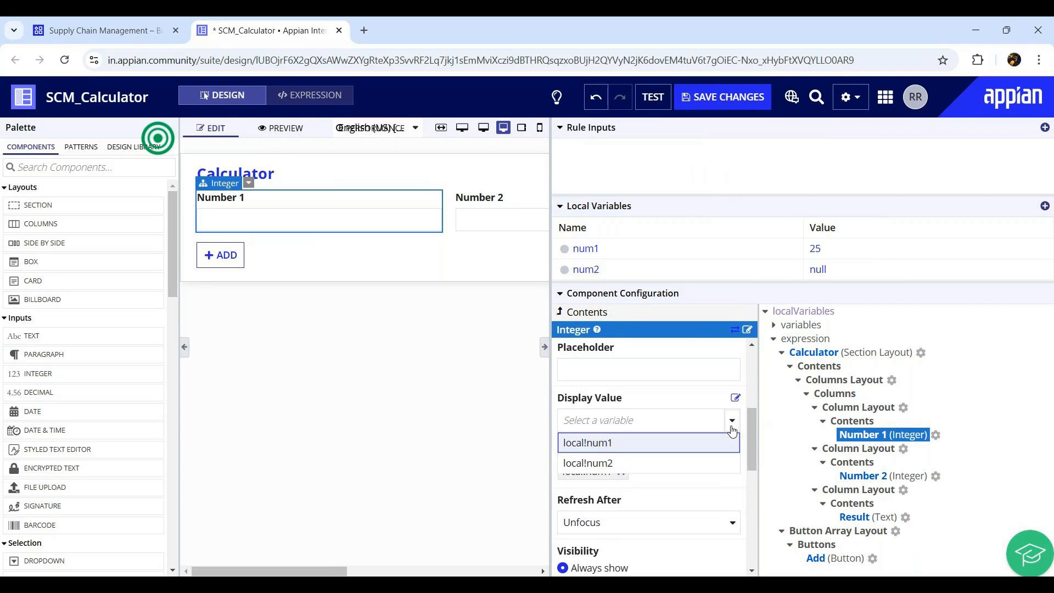
left_click(609, 445)
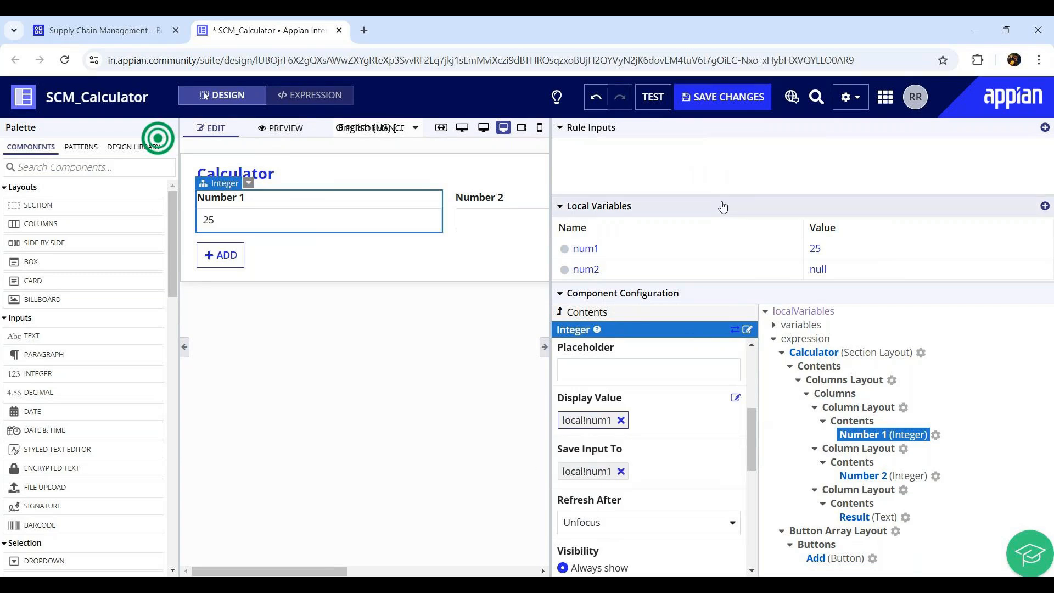
Replace the Number 1 field's entry with 65 to test the variable's update.
left_click_drag(219, 219, 187, 220)
left_click(252, 221)
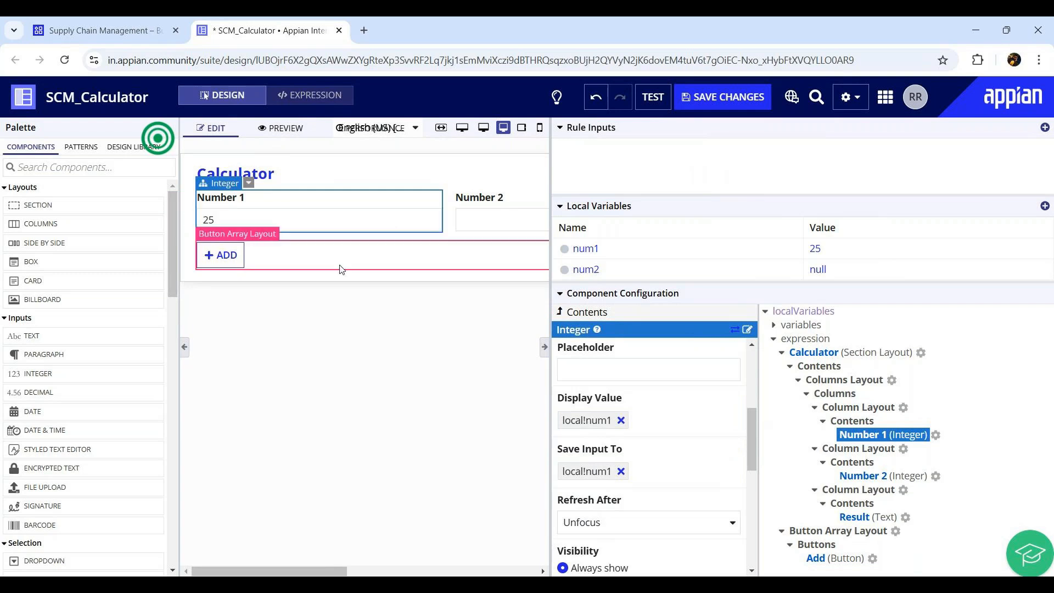
left_click(256, 220)
key("BackSpace")
key("BackSpace")
type("65")
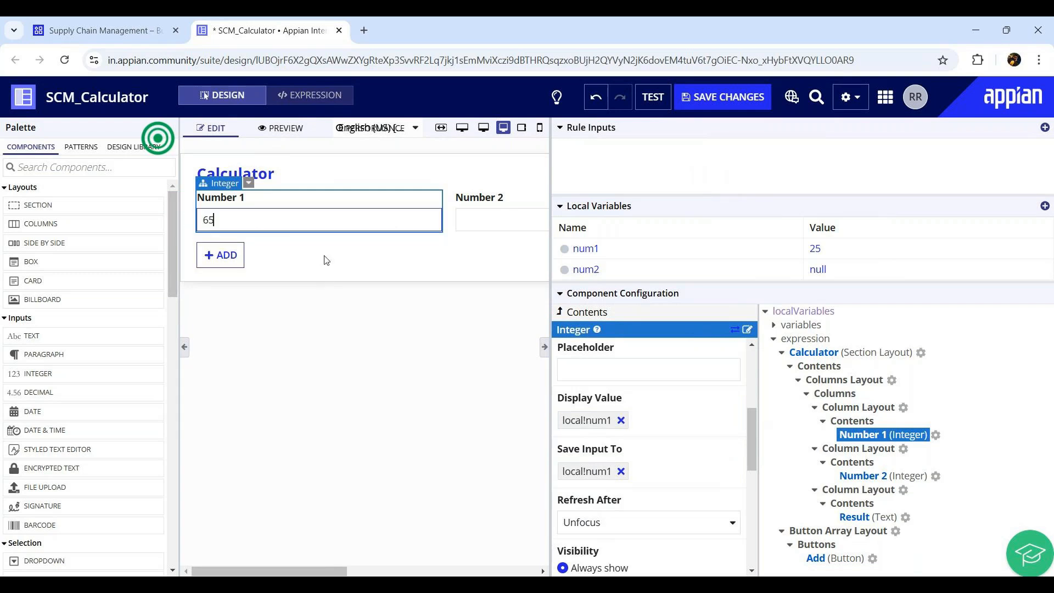
left_click(327, 260)
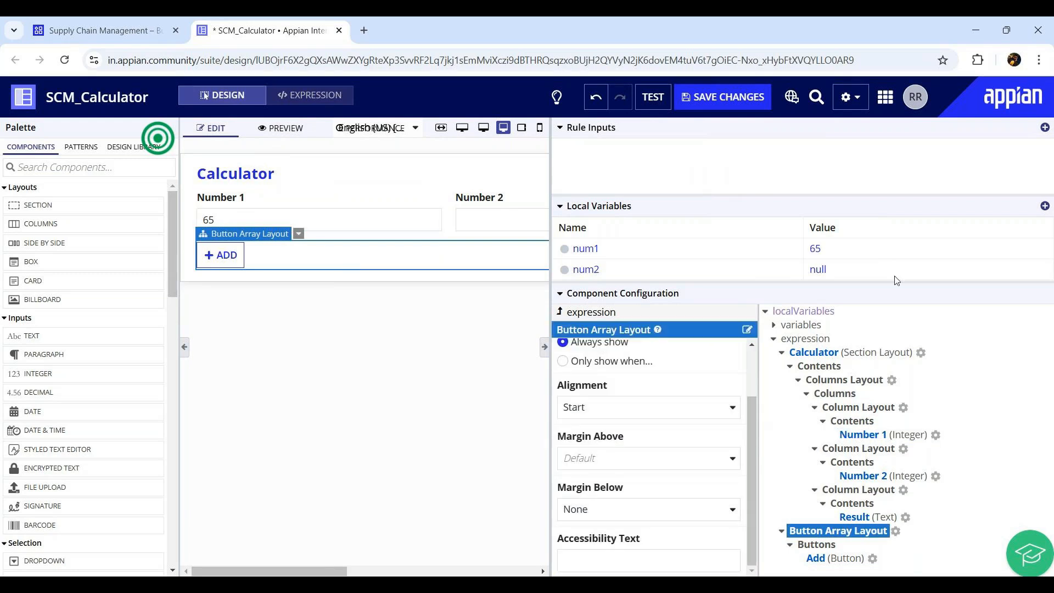
Configure the Number 2 integer field to save its input to local!num2 and display that variable's value.
left_click_drag(334, 574, 412, 572)
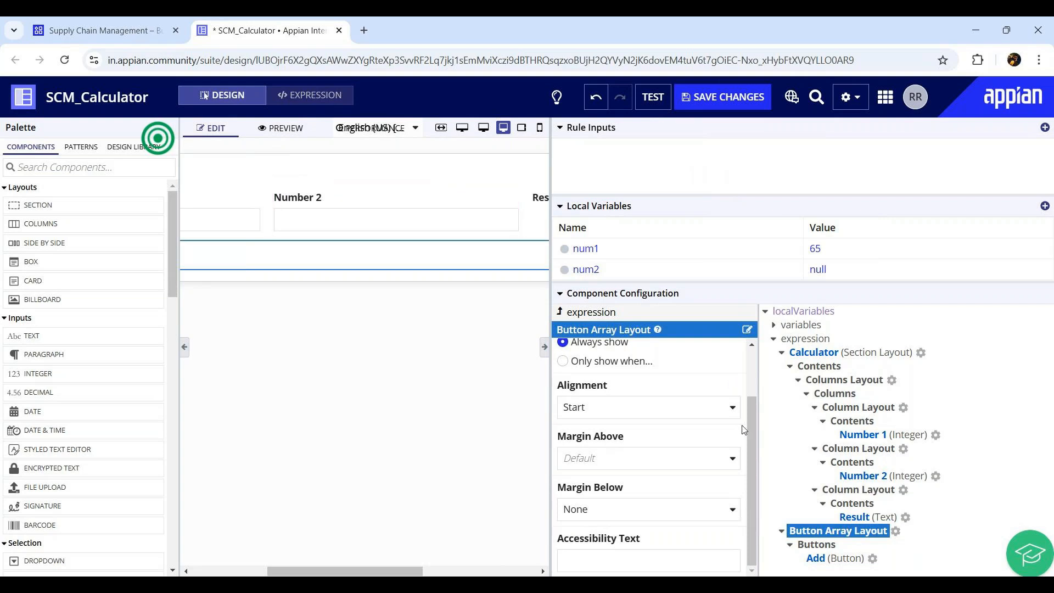
scroll(745, 433, "up", 1)
scroll(714, 422, "up", 1)
scroll(692, 415, "down", 2)
left_click(340, 209)
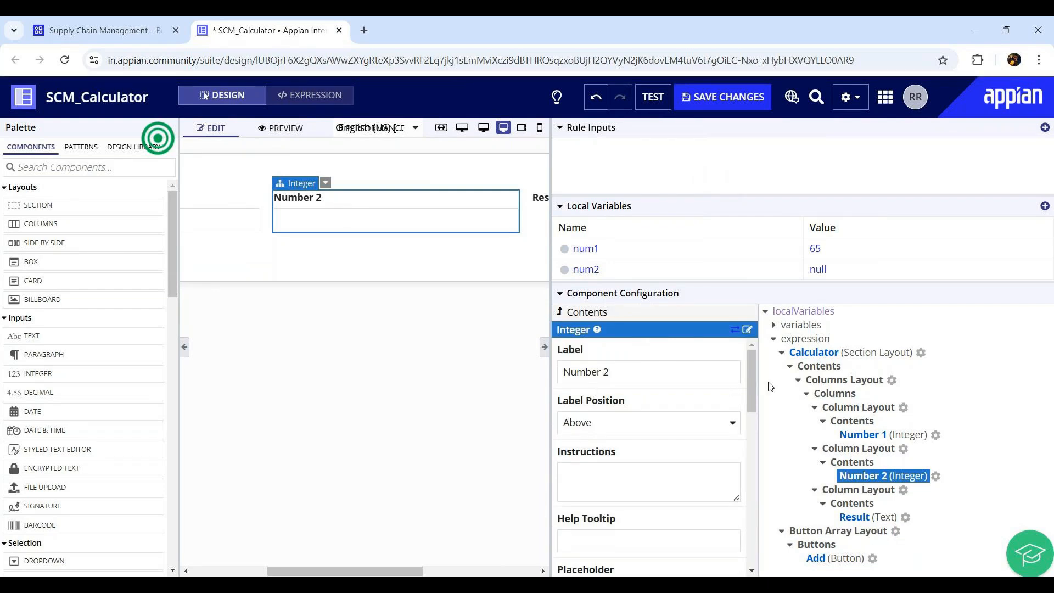
left_click_drag(742, 372, 753, 451)
left_click(659, 436)
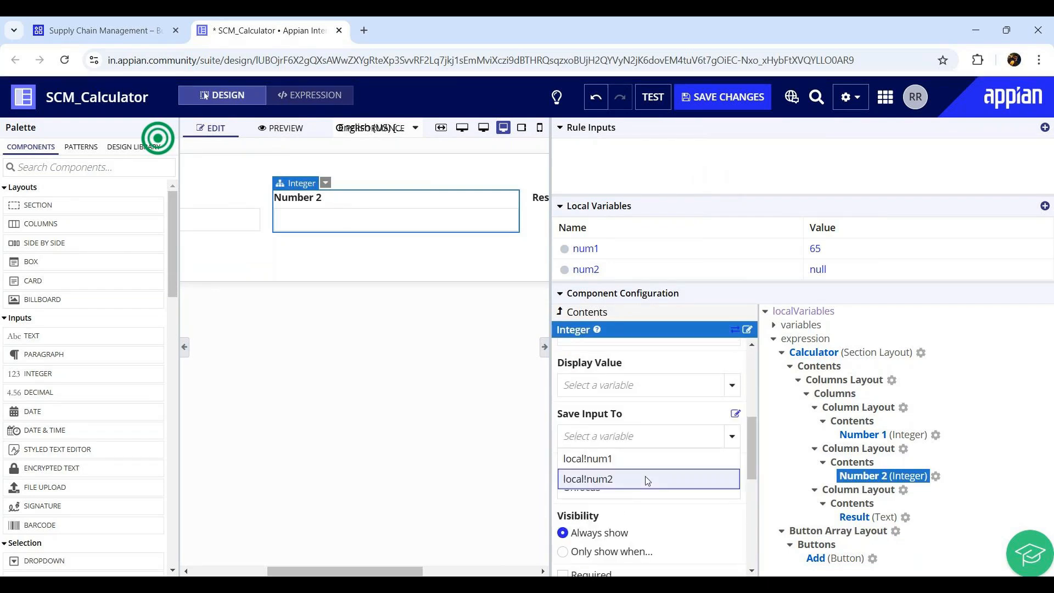
left_click(645, 479)
left_click(659, 385)
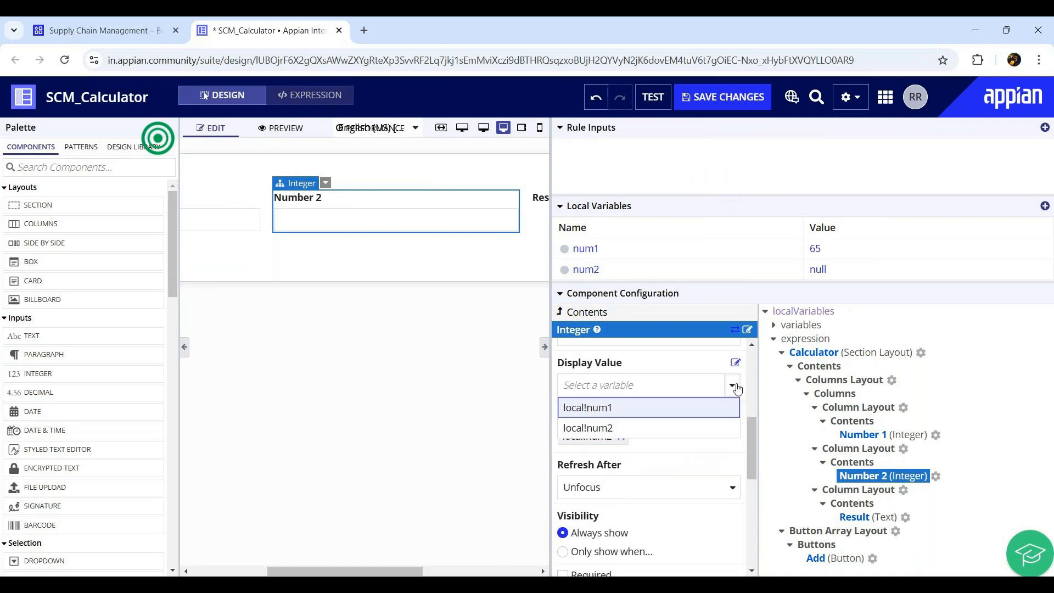
left_click(660, 427)
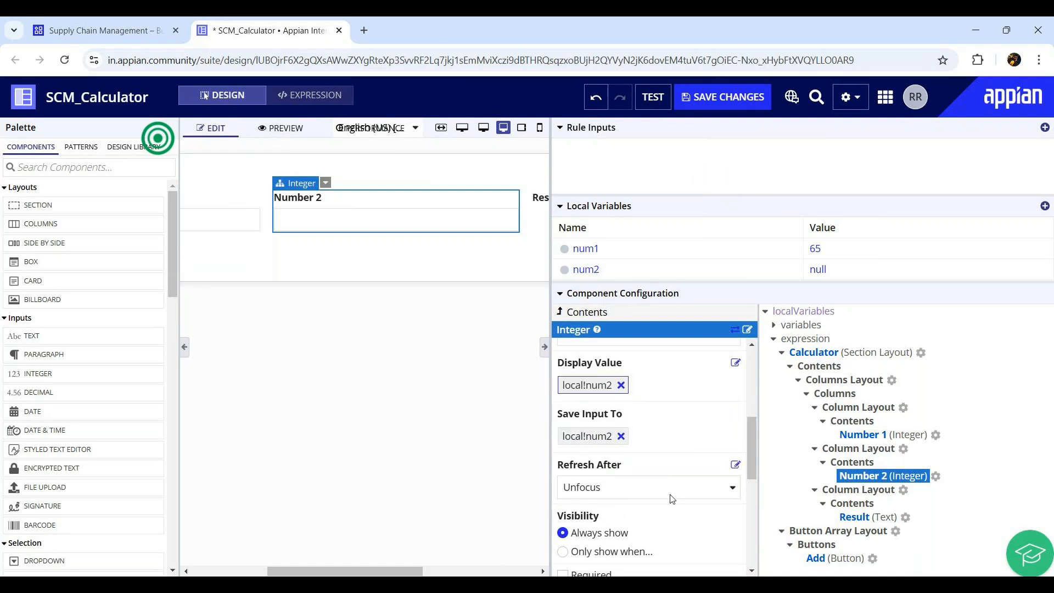
Enter 50 in the Number 2 field to test its link to num2.
left_click(400, 220)
type("50")
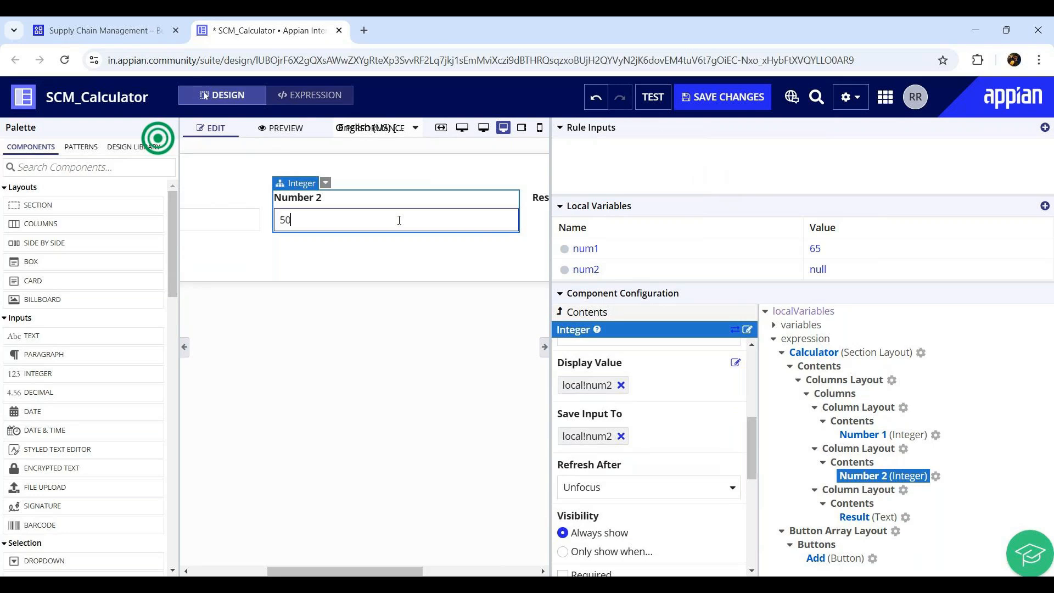
left_click(454, 267)
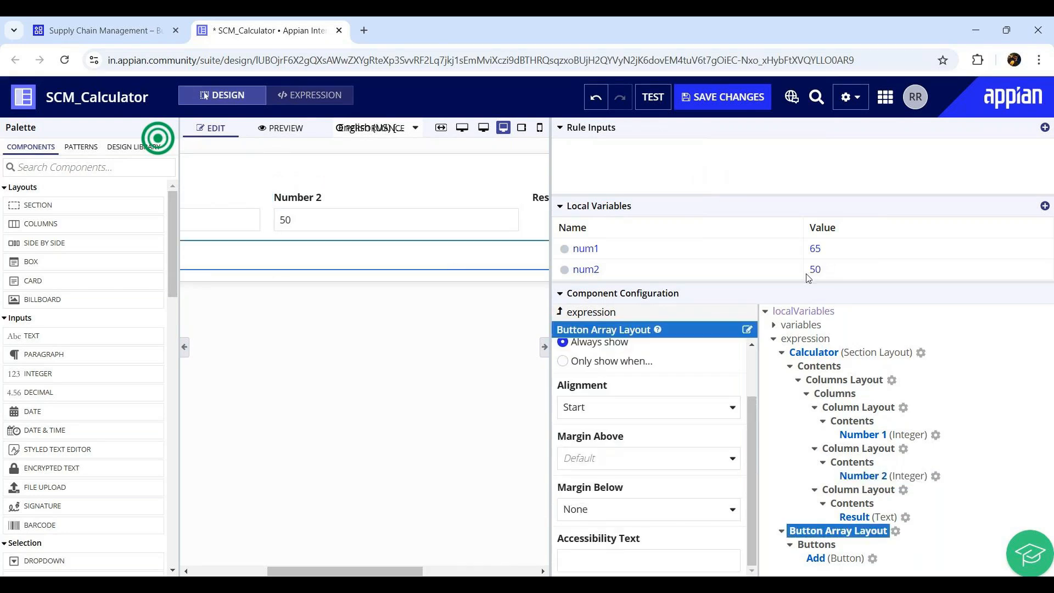
Examine the interface expression, focusing on the Number 1 field's value and saveInto parameters and the local variable declarations.
left_click(546, 348)
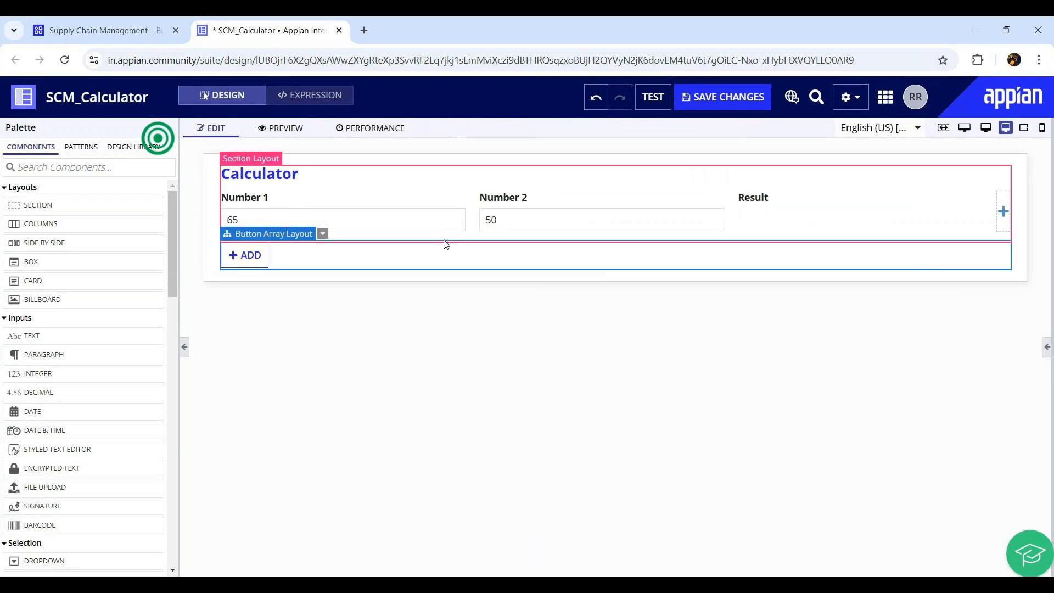
left_click(319, 99)
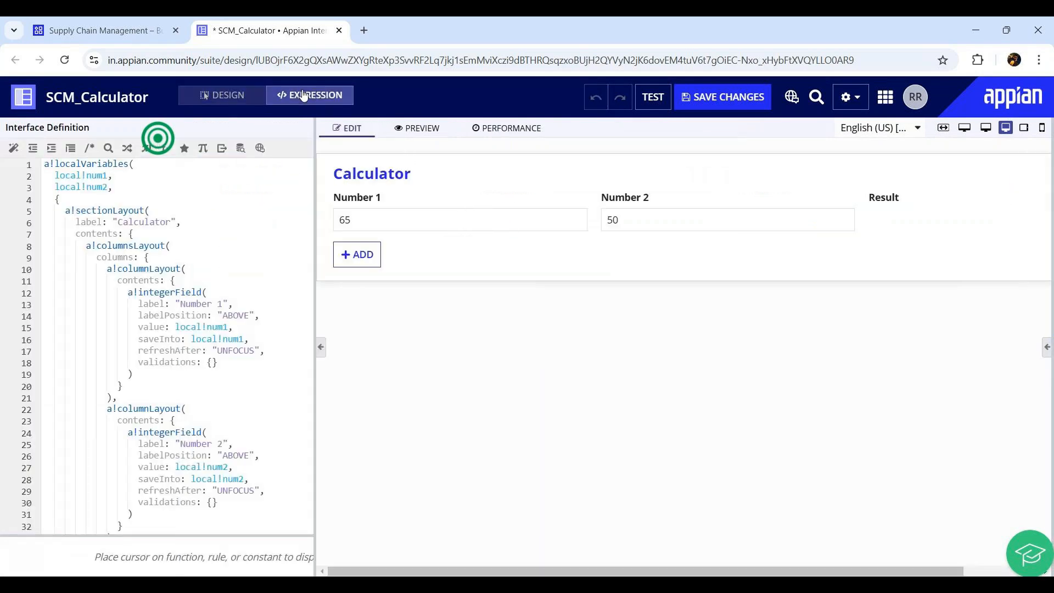
scroll(146, 339, "down", 2)
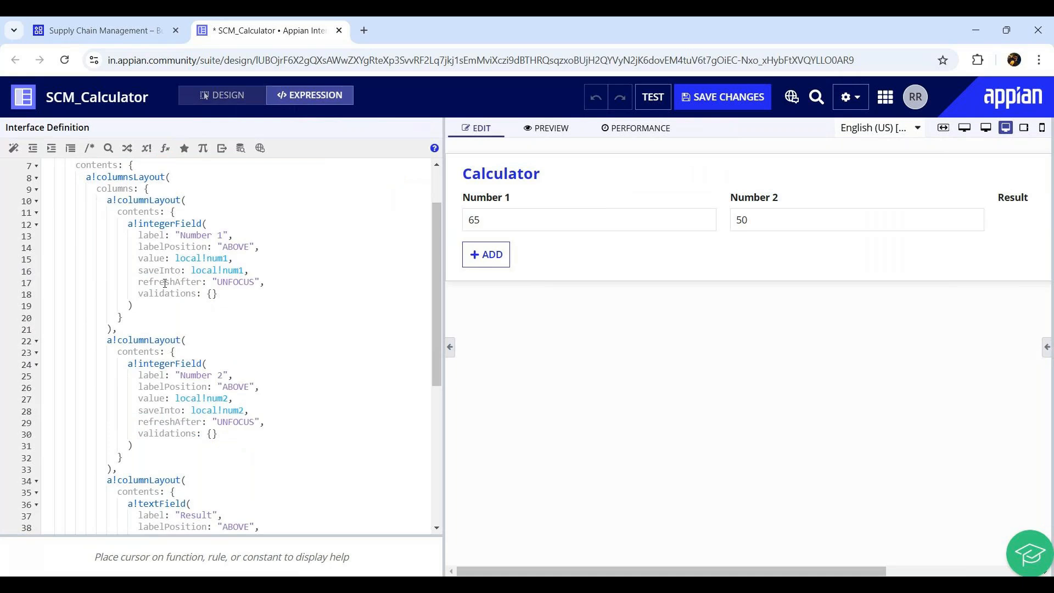
left_click(140, 274)
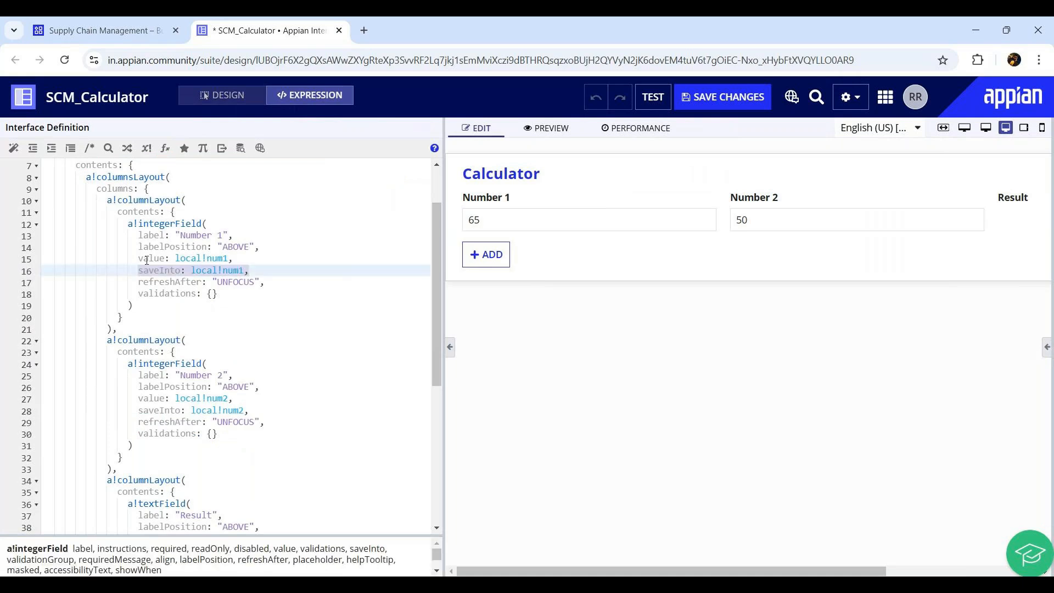
left_click(139, 259)
left_click_drag(140, 259, 235, 259)
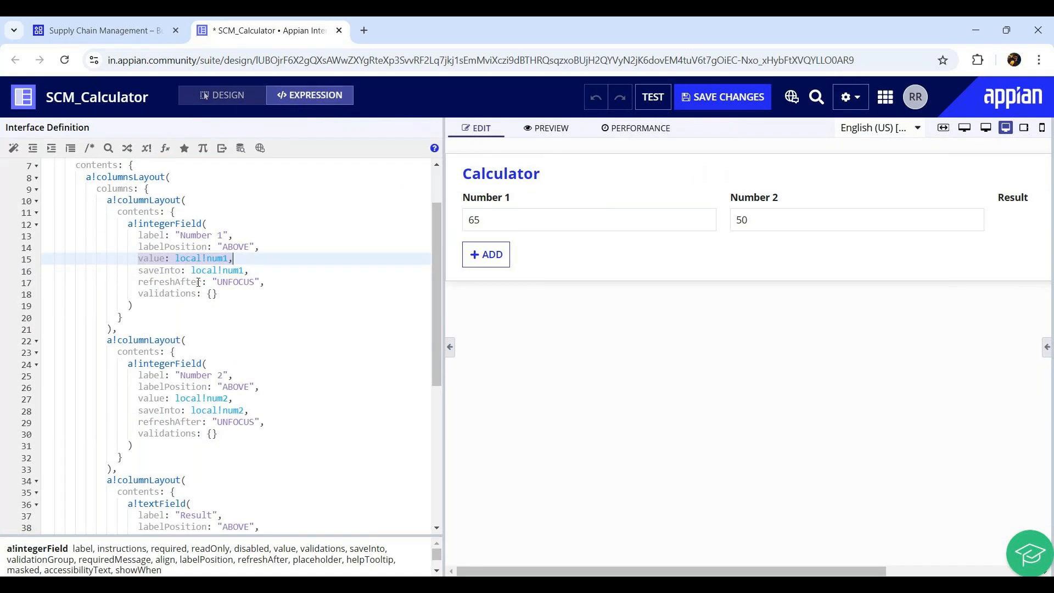
scroll(199, 282, "up", 3)
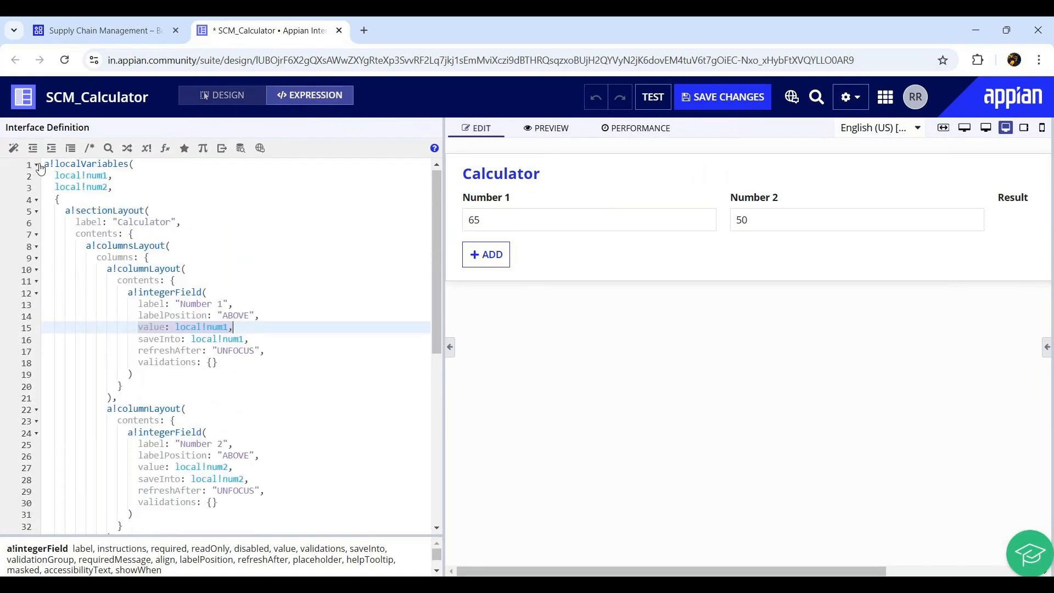
left_click_drag(44, 164, 152, 163)
left_click_drag(57, 177, 118, 188)
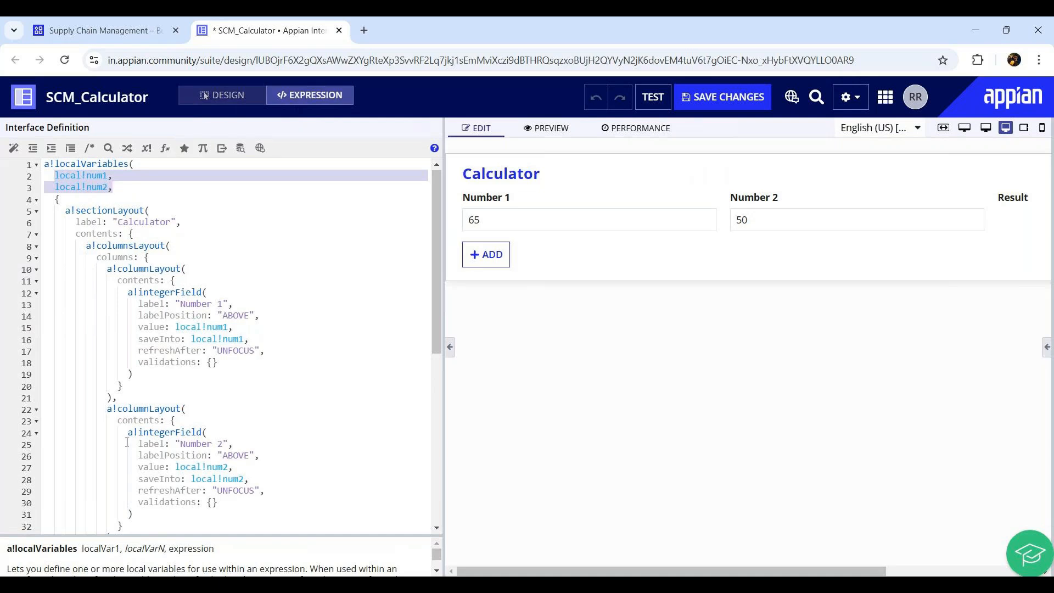
Add an empty saveInto list after the style parameter of the Add button widget in the interface expression.
scroll(127, 443, "down", 6)
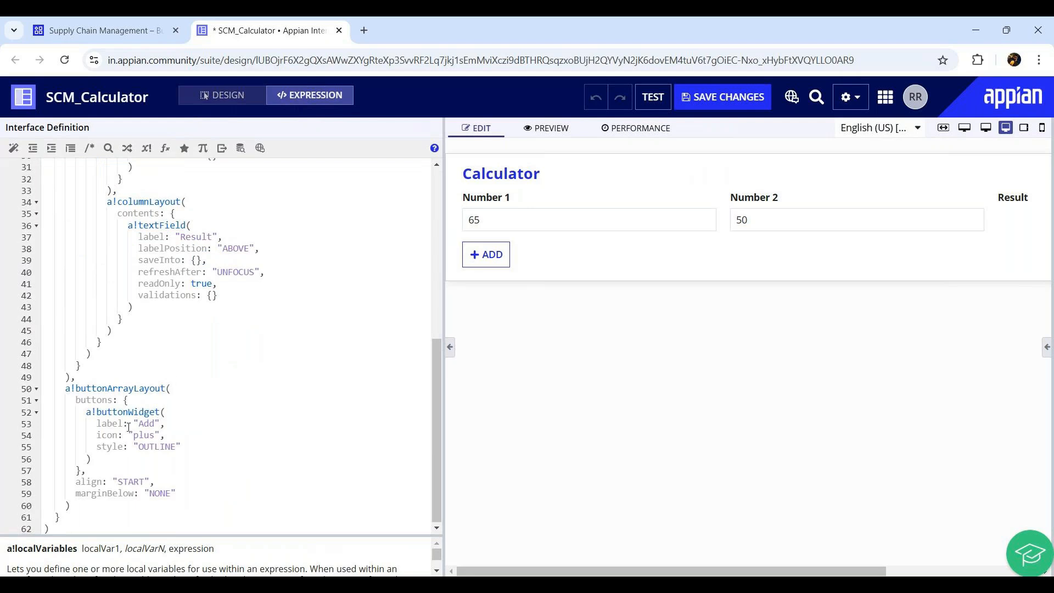
double_click(146, 424)
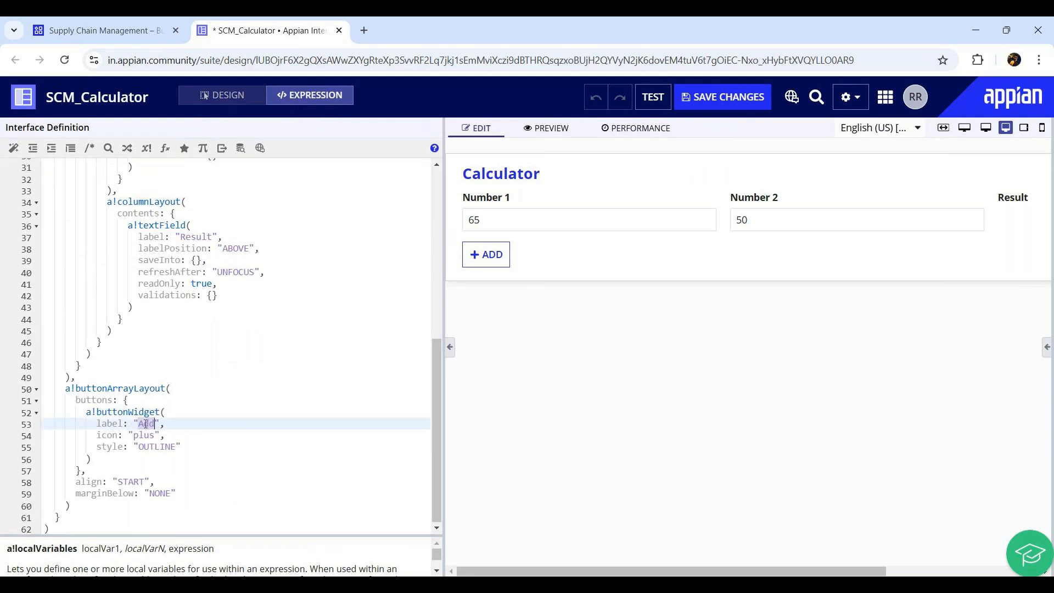
left_click(209, 450)
type(",")
key("Return")
type("save")
key("Return")
type("{")
key("Return")
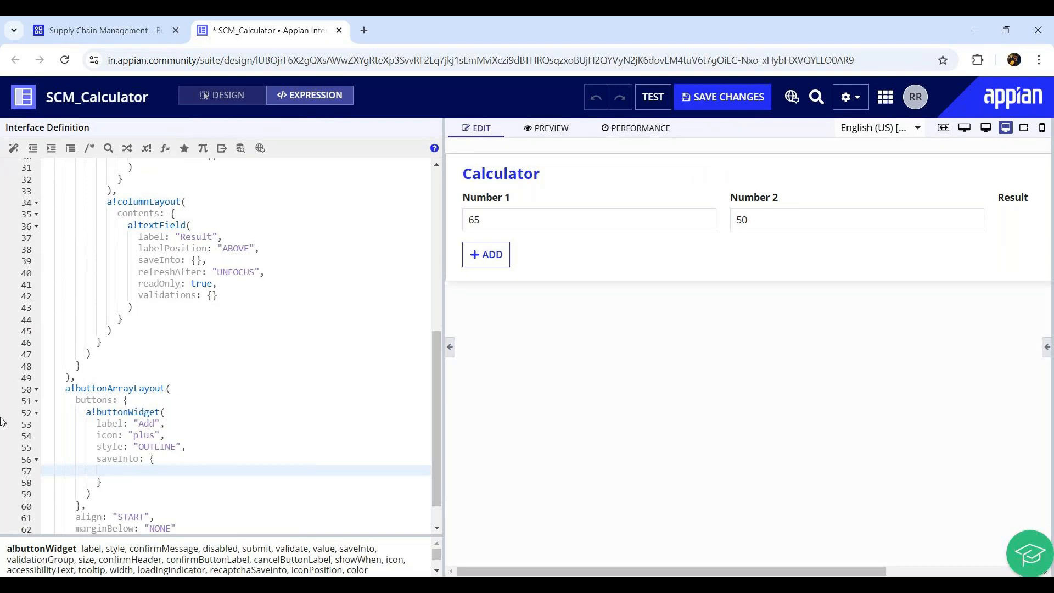
Declare a third local variable, local!result, below local!num2.
scroll(239, 335, "up", 10)
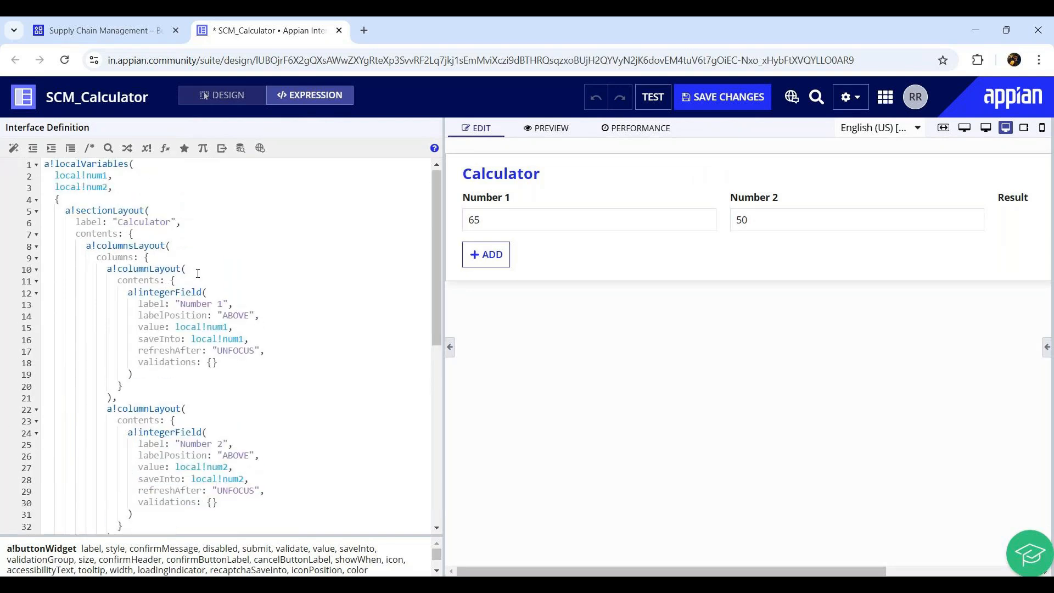
left_click(147, 188)
key("Return")
type("l")
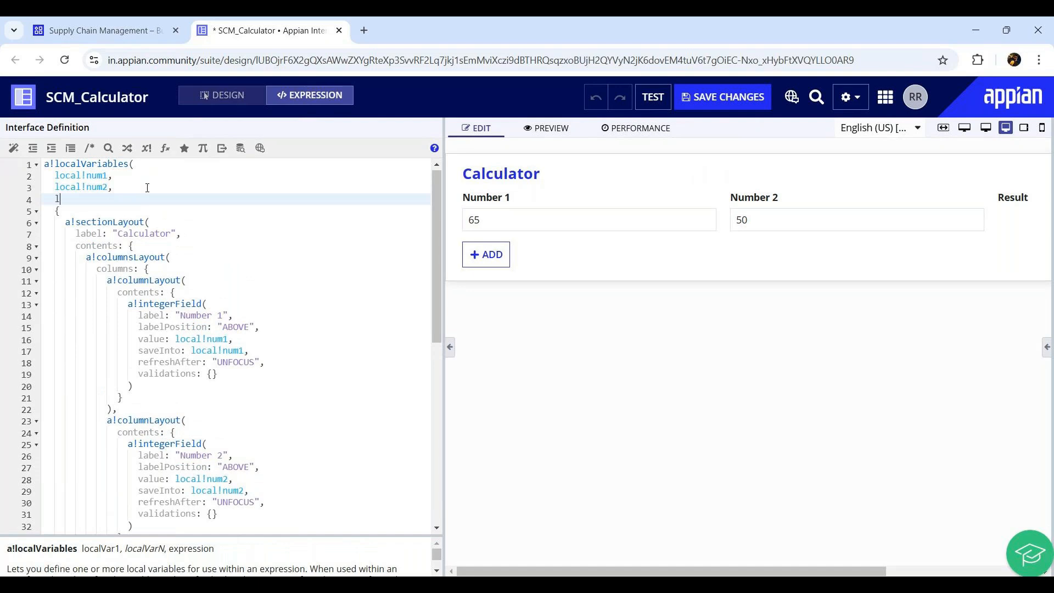
type("ocal!result")
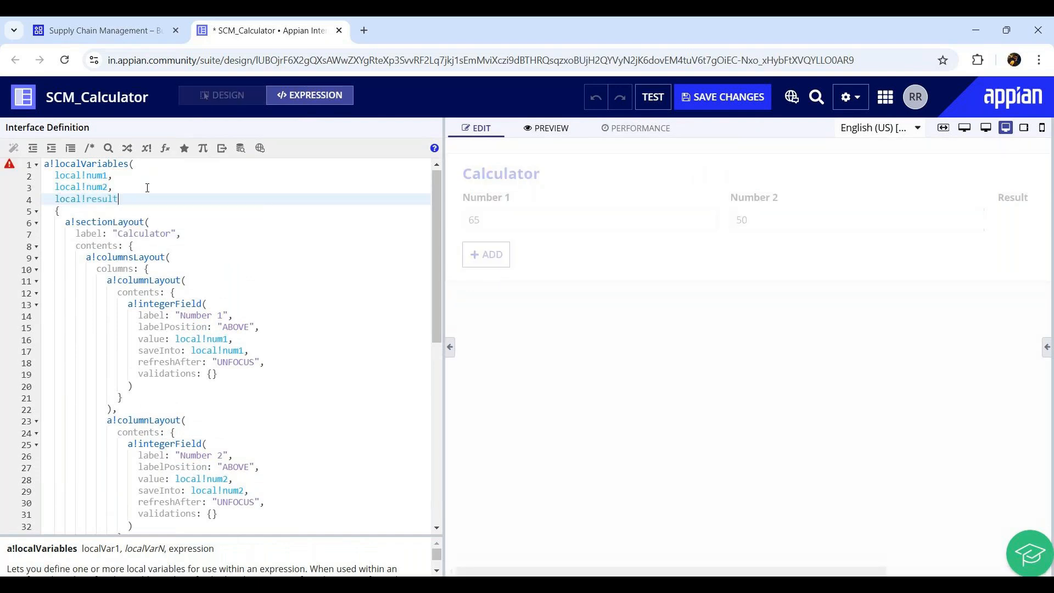
type(",")
Insert an a!save() call in the Add button's saveInto list with local!result as its target.
scroll(130, 207, "down", 7)
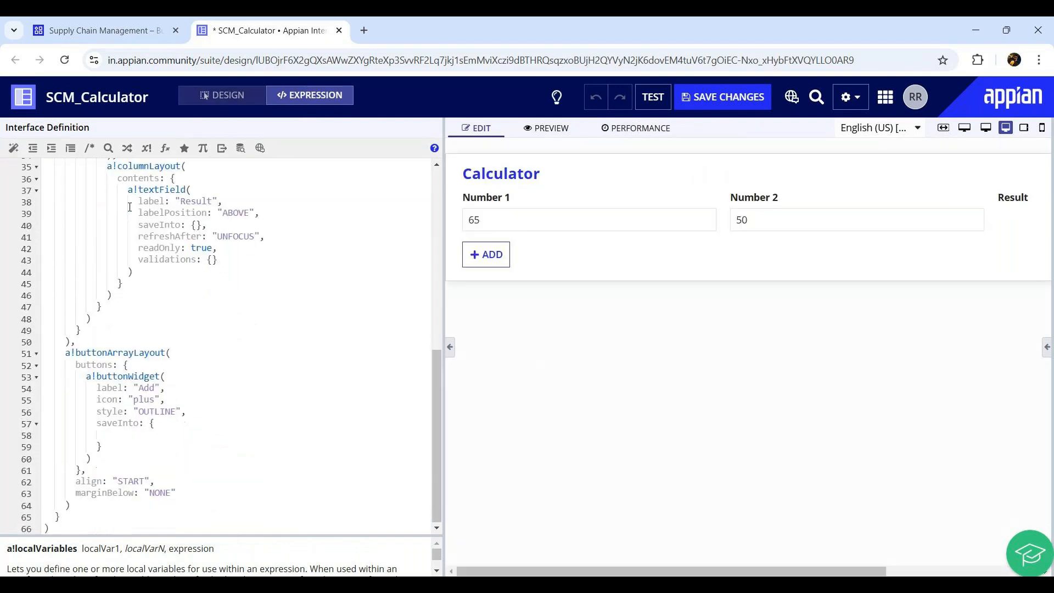
left_click(137, 433)
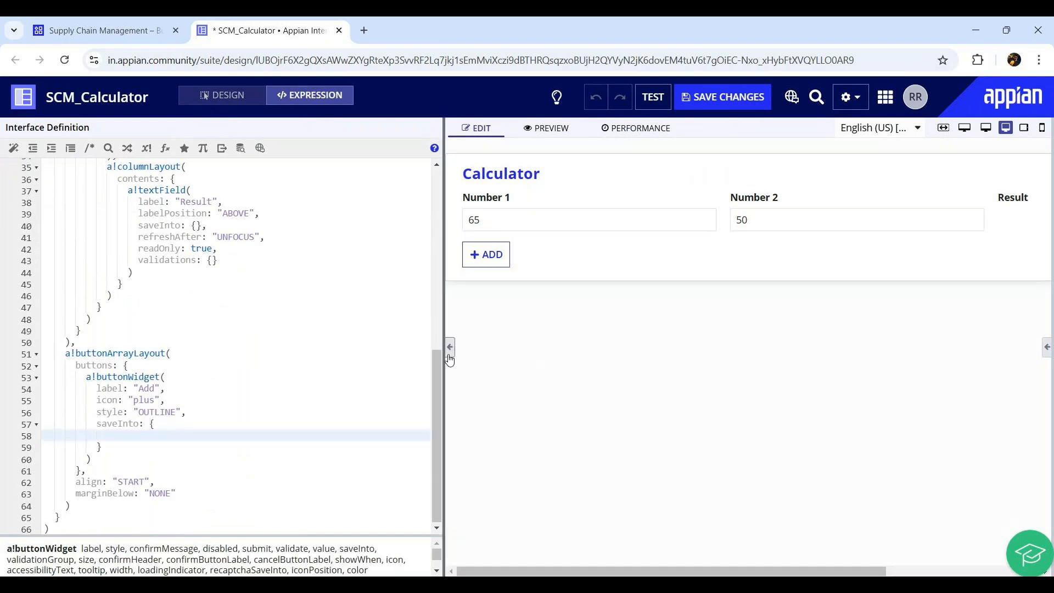
type("a!save(")
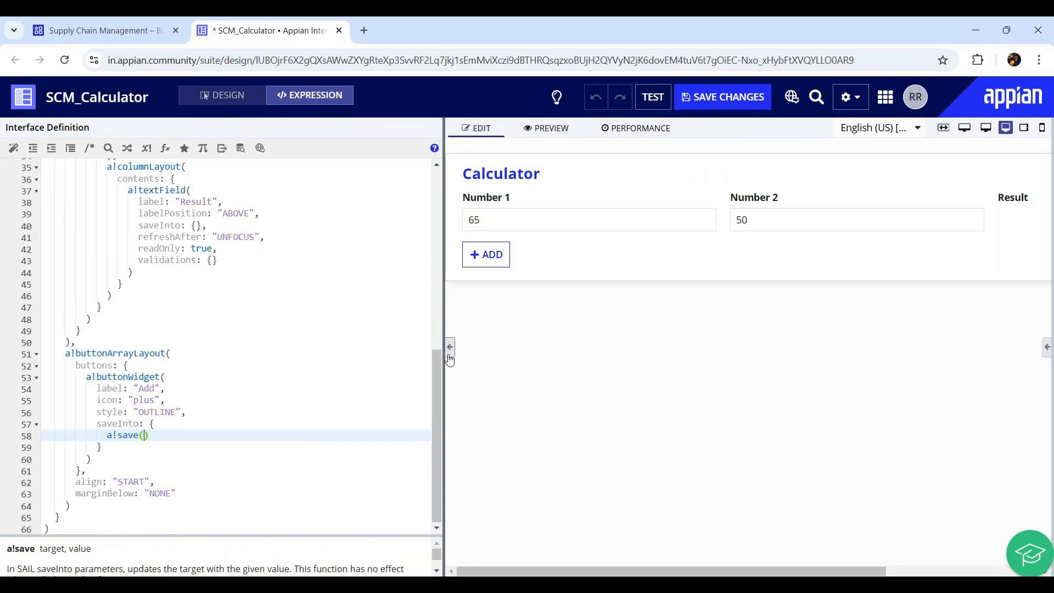
key("Return")
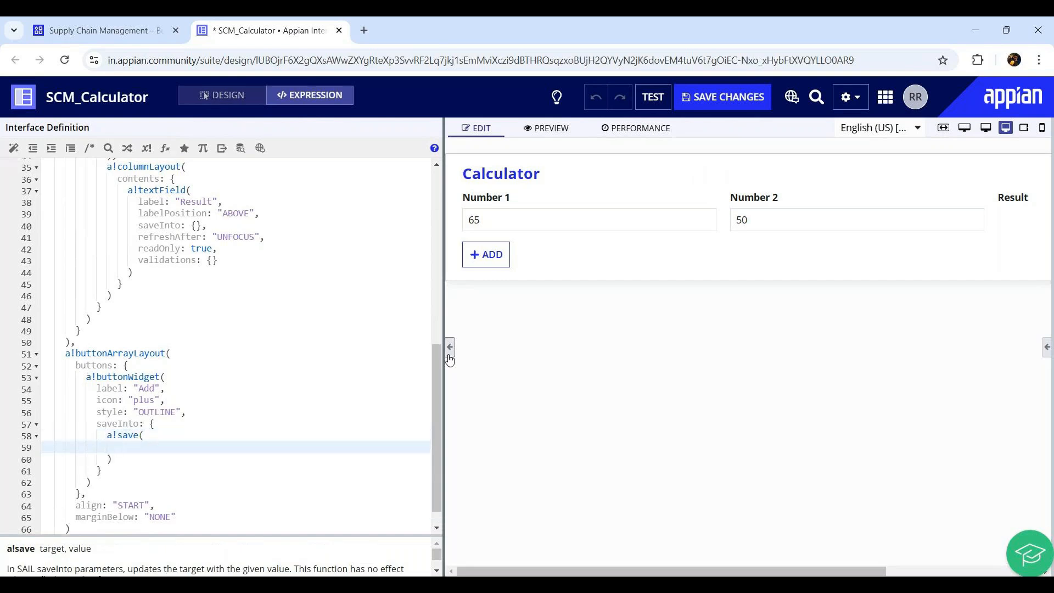
type("local!")
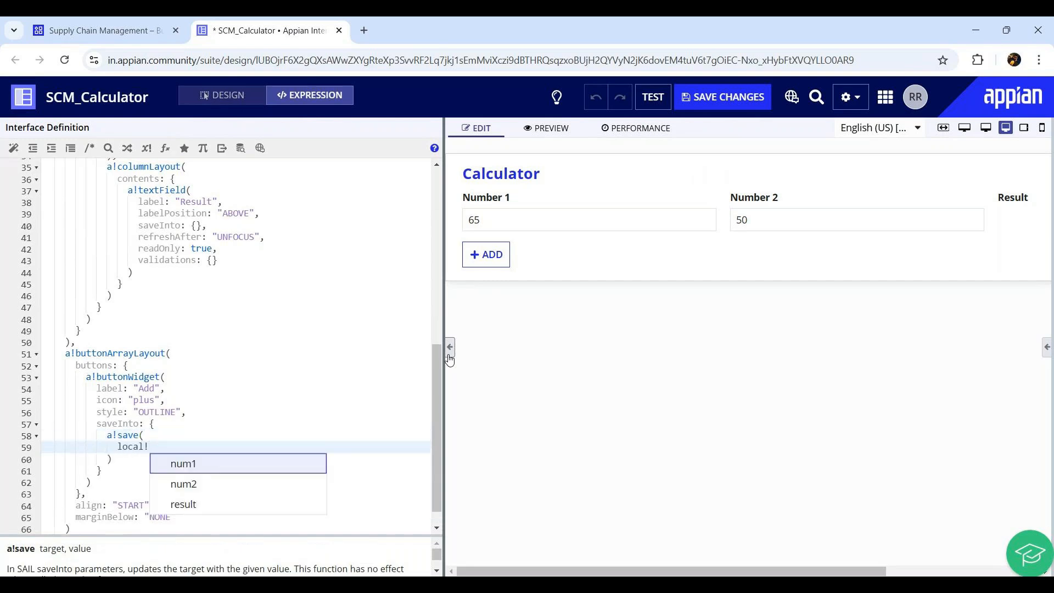
key("Down")
key("Down")
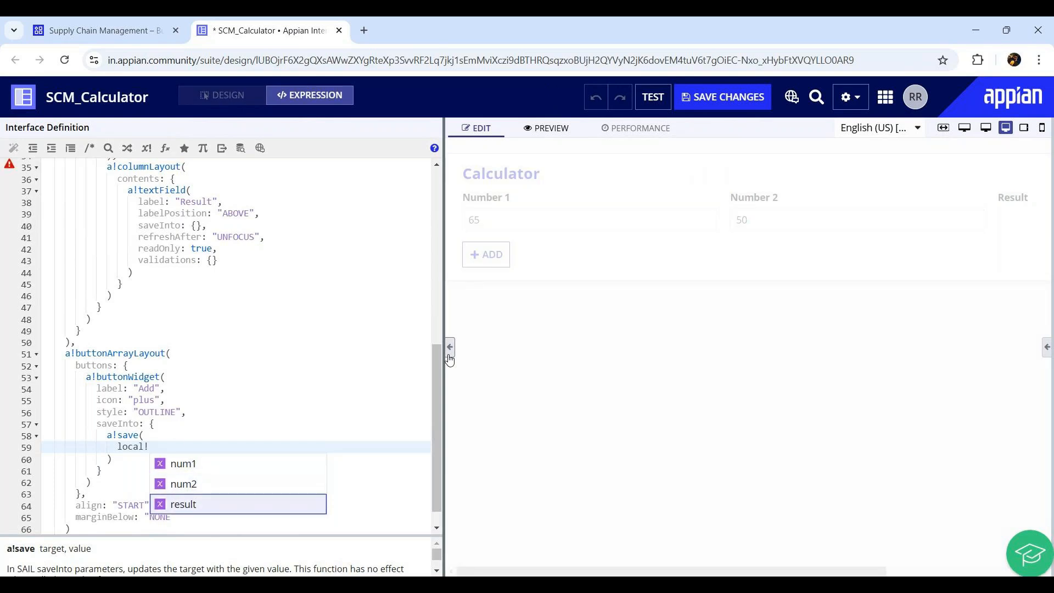
key("Return")
type(",")
key("Return")
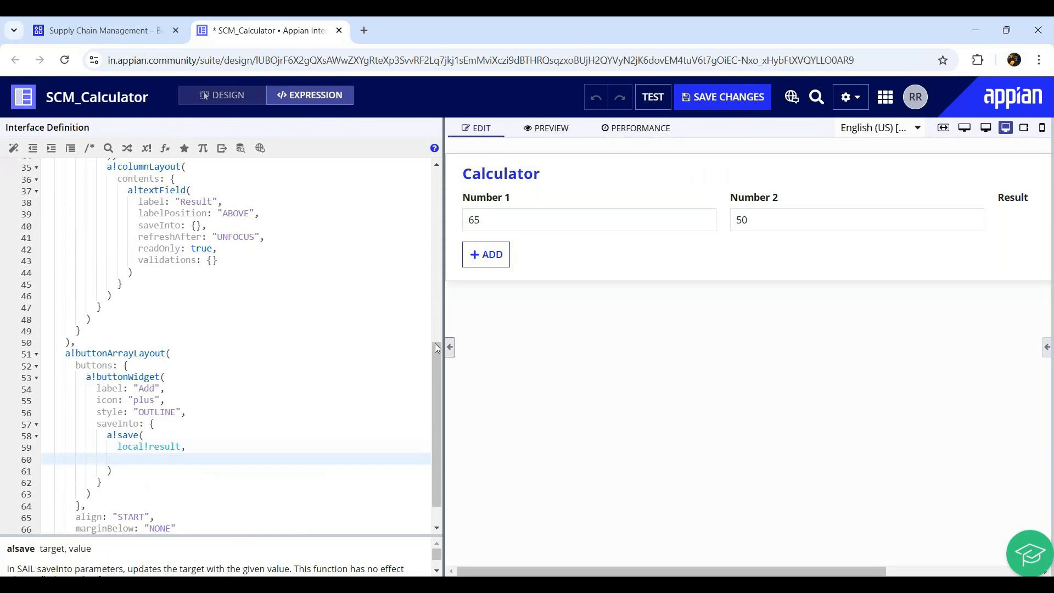
Check the addition rule's name in the application objects and call rule!SCM_Addition() as the value of the a!save function.
left_click(63, 35)
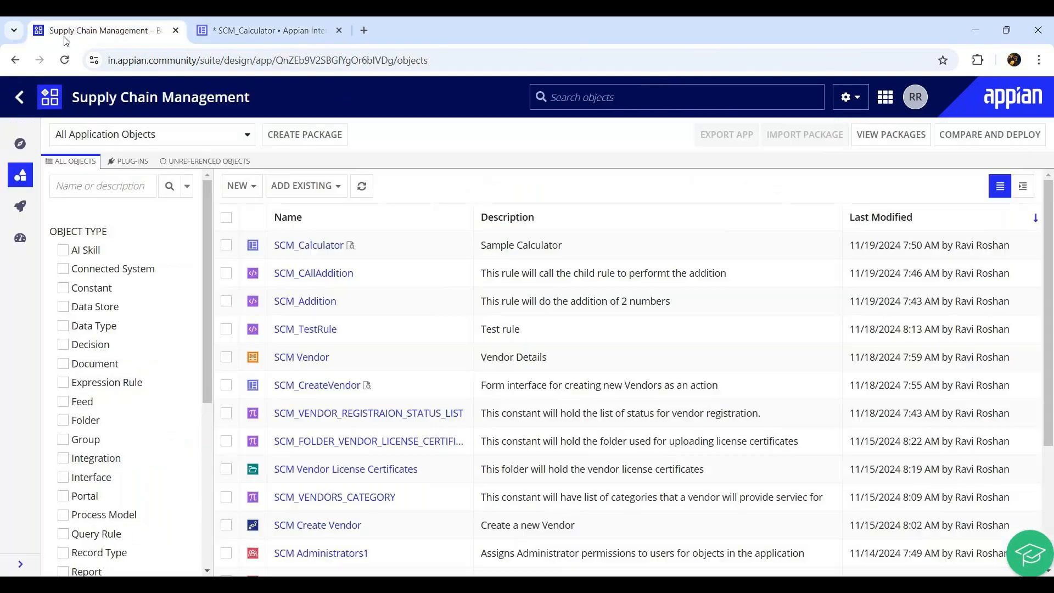
double_click(319, 308)
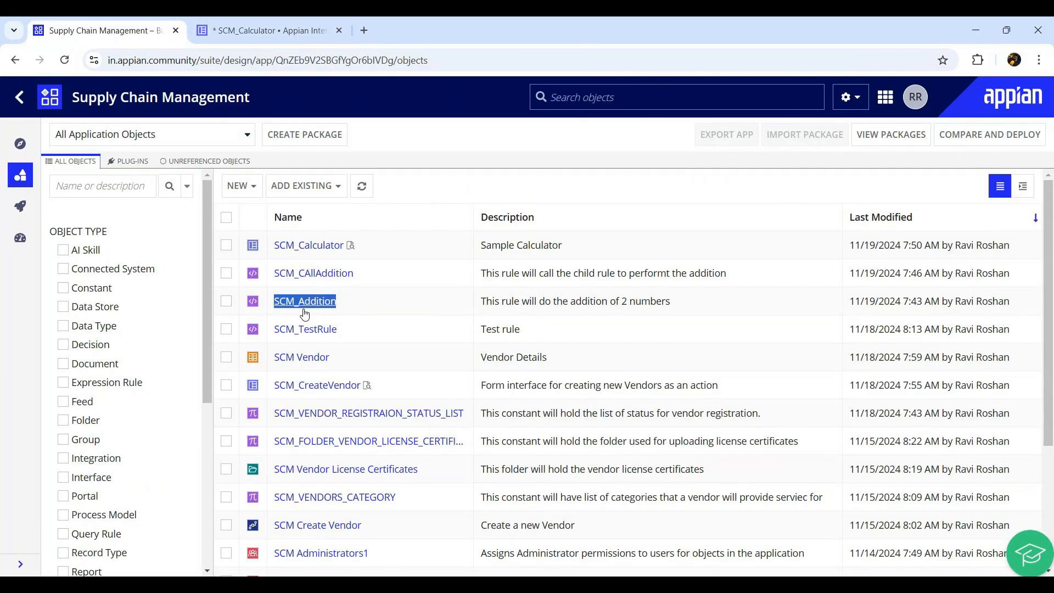
key("ctrl+Tab")
type("rule!s")
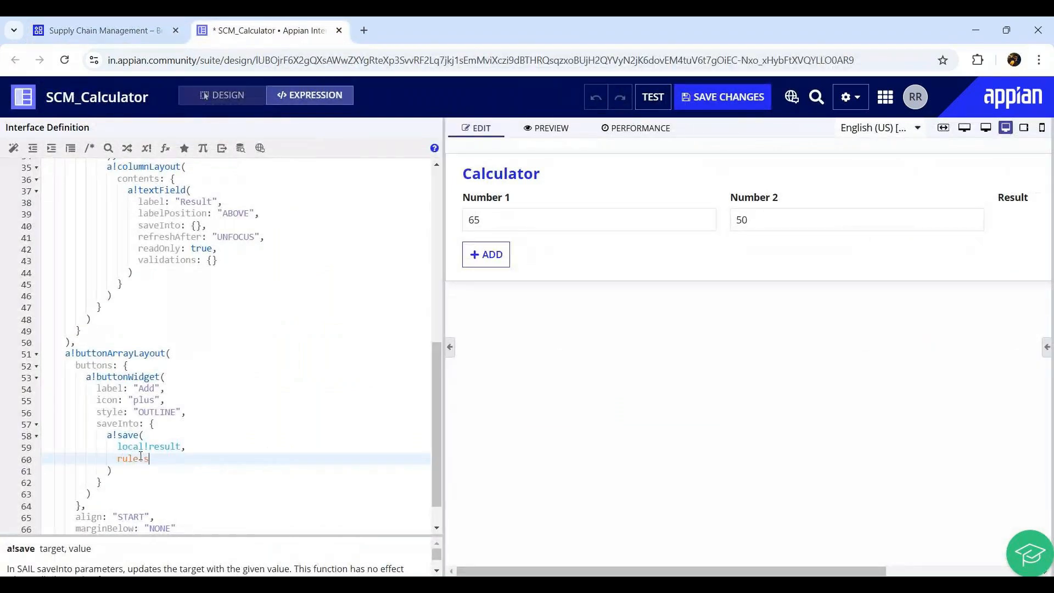
type("cm_a")
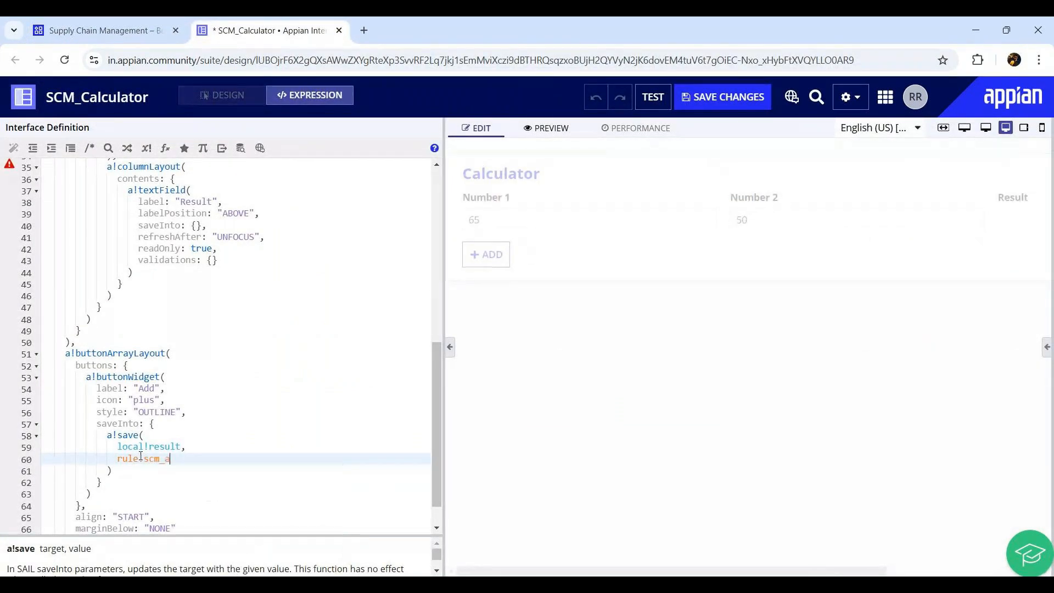
type("d")
key("Return")
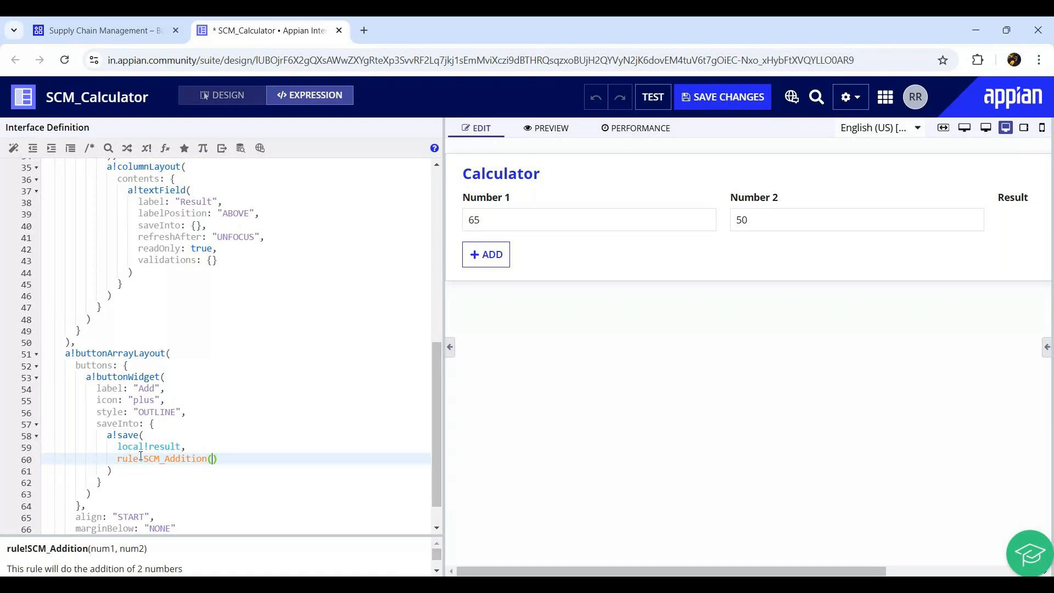
key("Return")
scroll(159, 403, "down", 1)
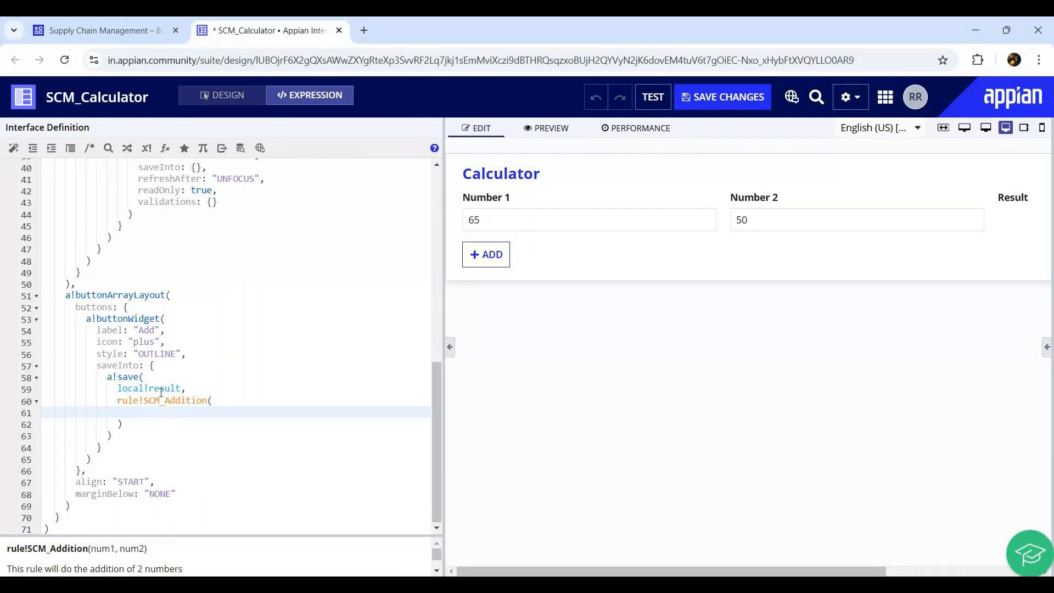
left_click(171, 320)
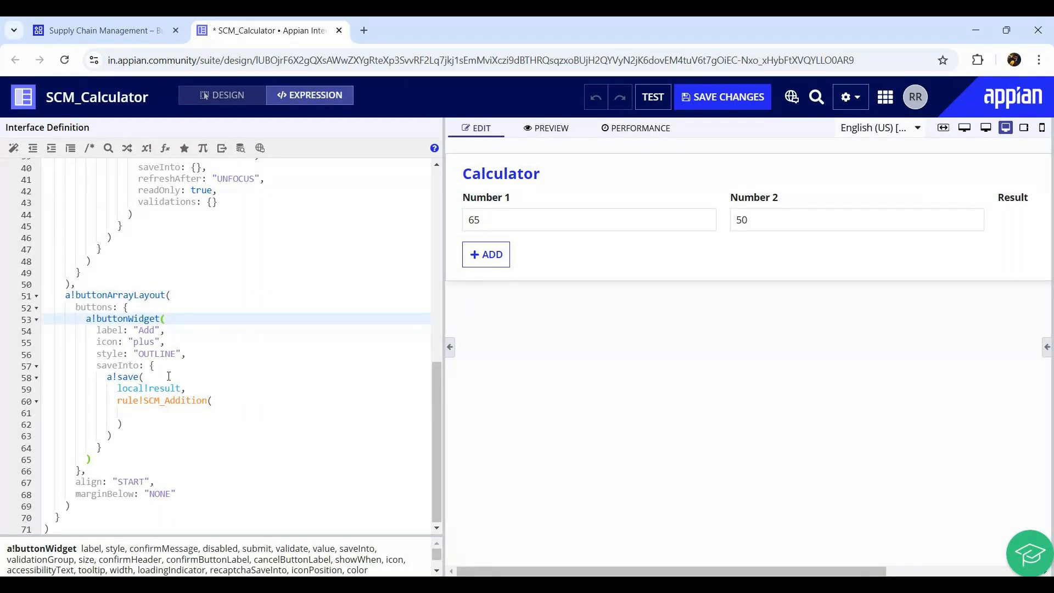
left_click(106, 379)
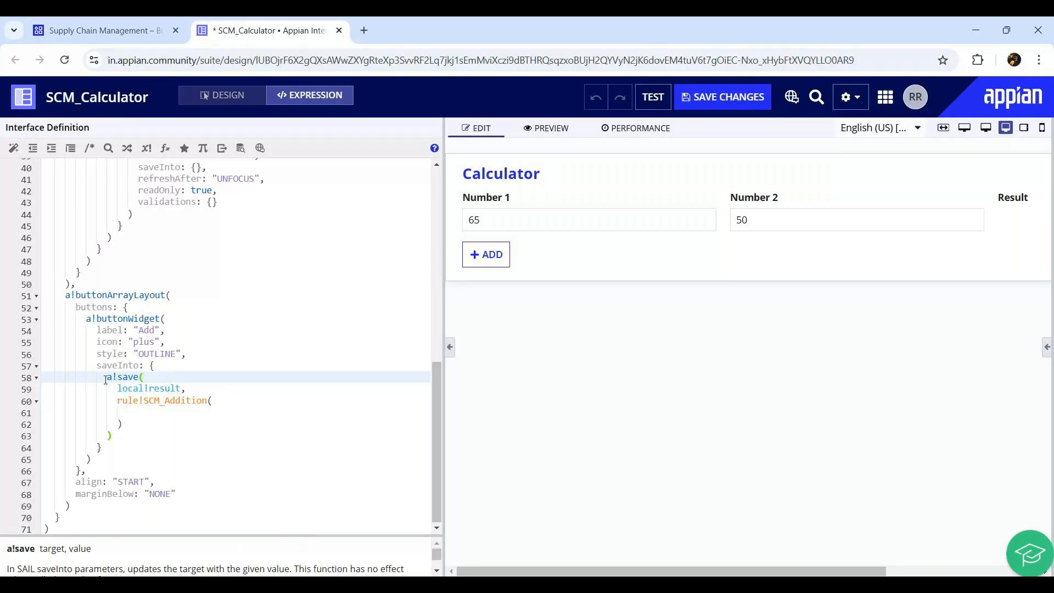
left_click_drag(118, 390, 200, 390)
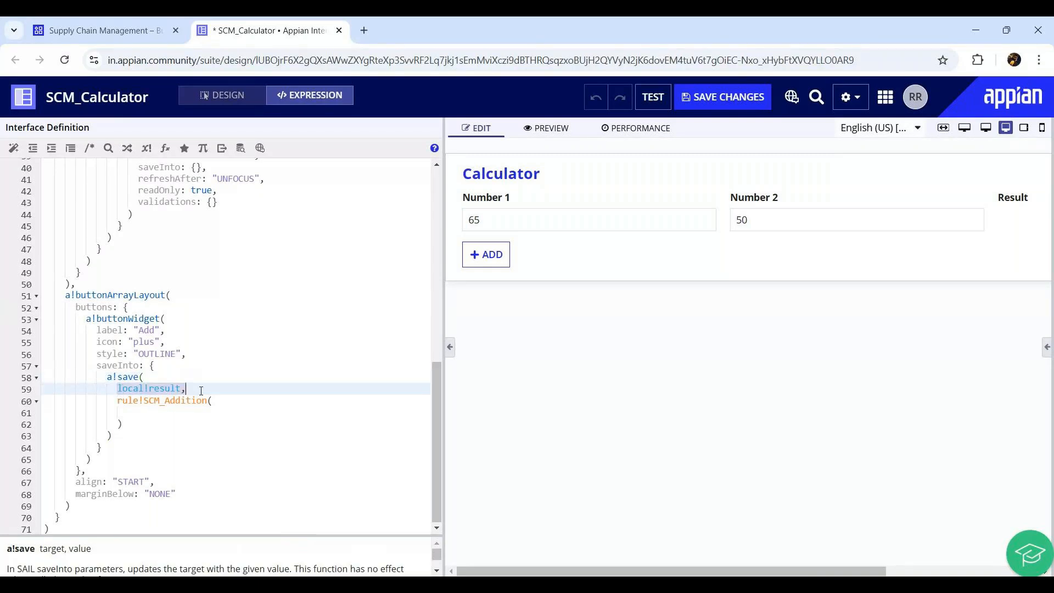
left_click(252, 404)
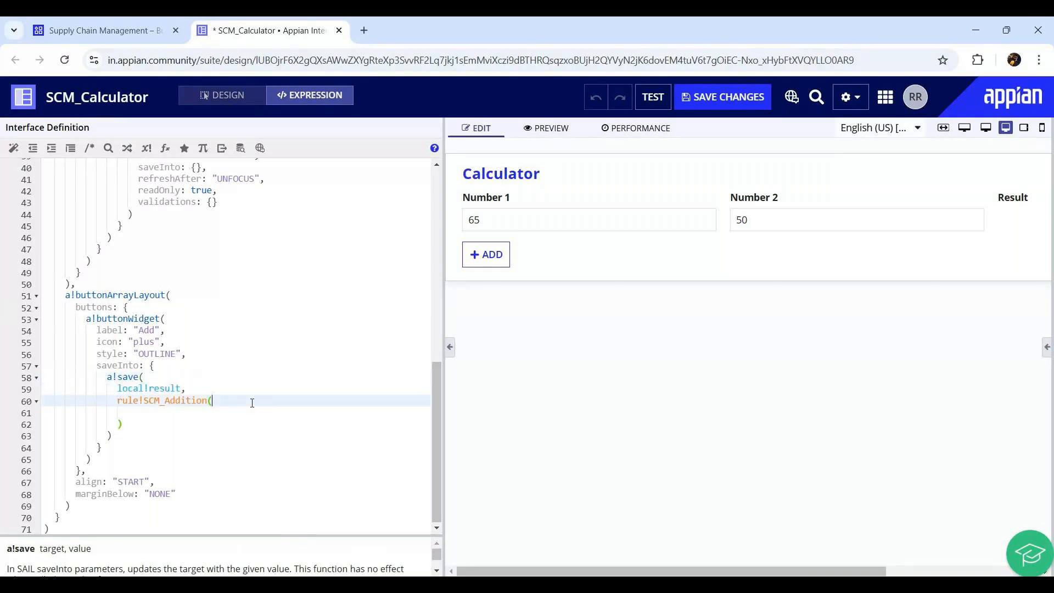
Copy the parameter names num1 and num2 from the rule's help into the SCM_Addition call, each on its own line.
left_click(160, 417)
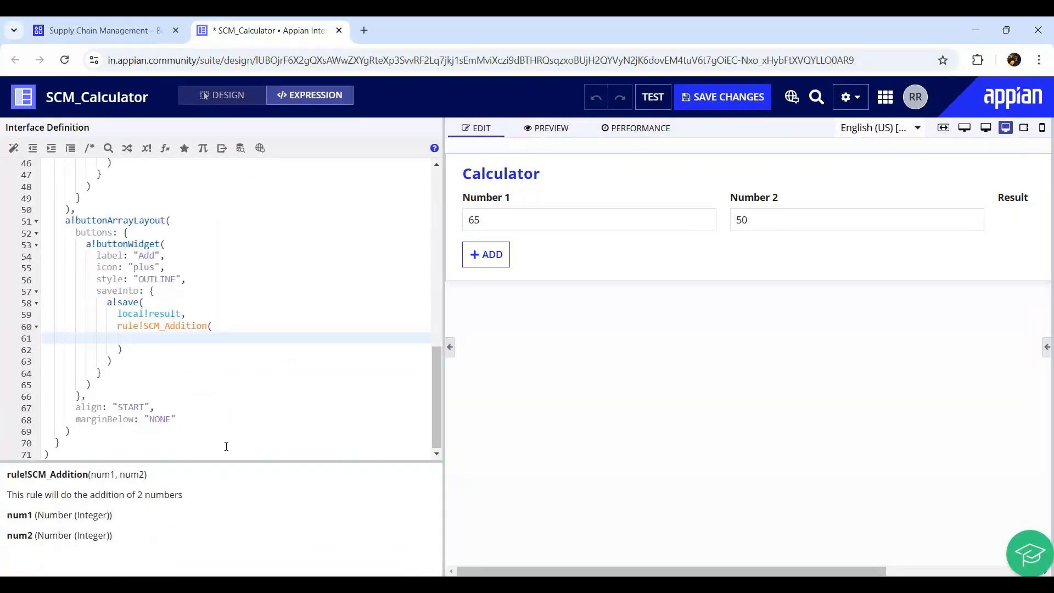
left_click_drag(91, 474, 140, 469)
key("ctrl+c")
left_click(163, 341)
key("ctrl+v")
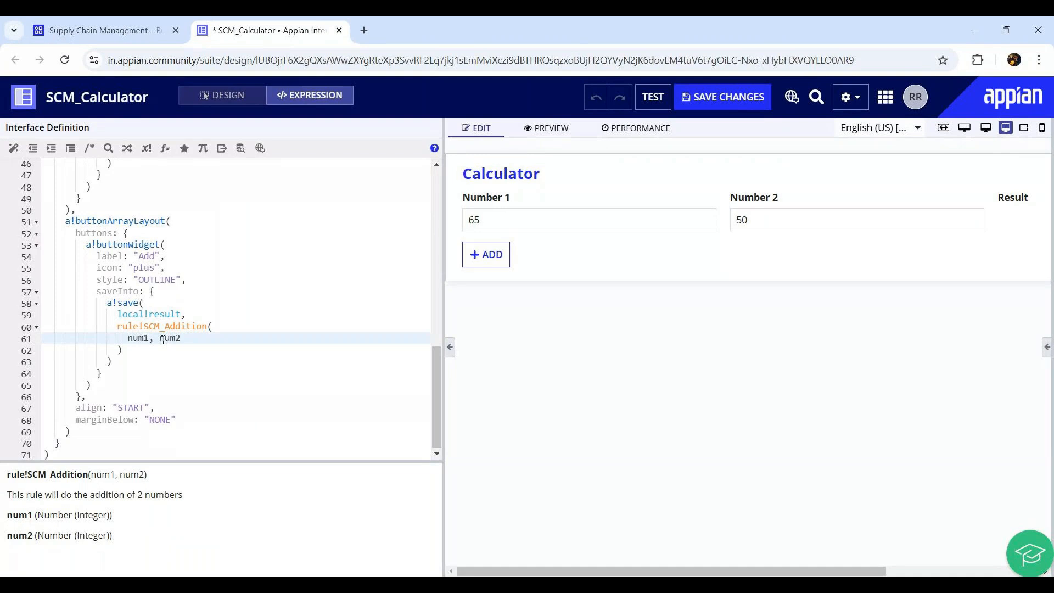
left_click(161, 339)
key("Return")
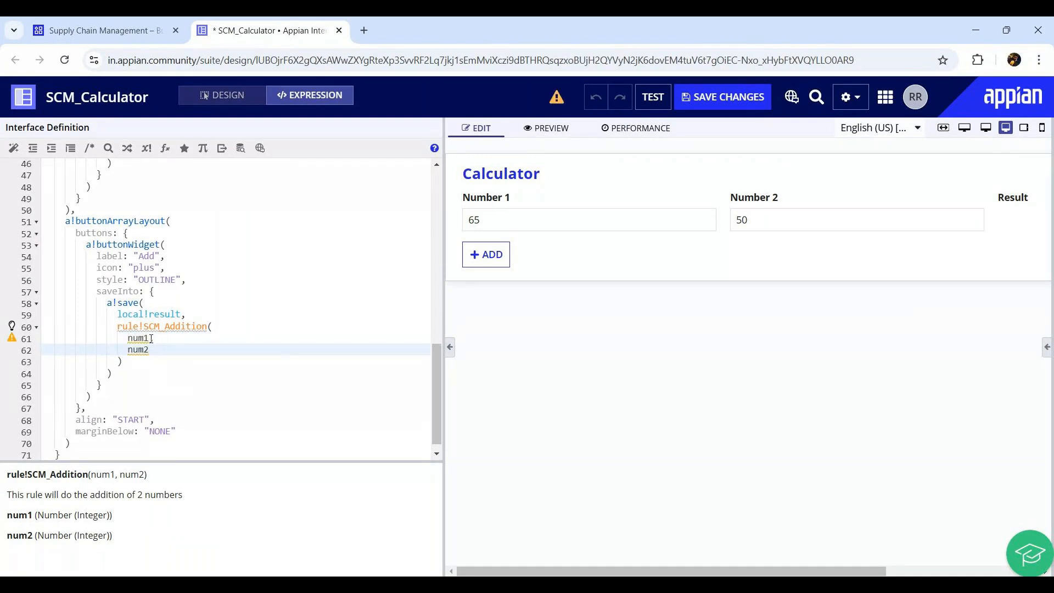
Pass local!num1 to the num1 parameter of the SCM_Addition call.
left_click(152, 338)
type(",")
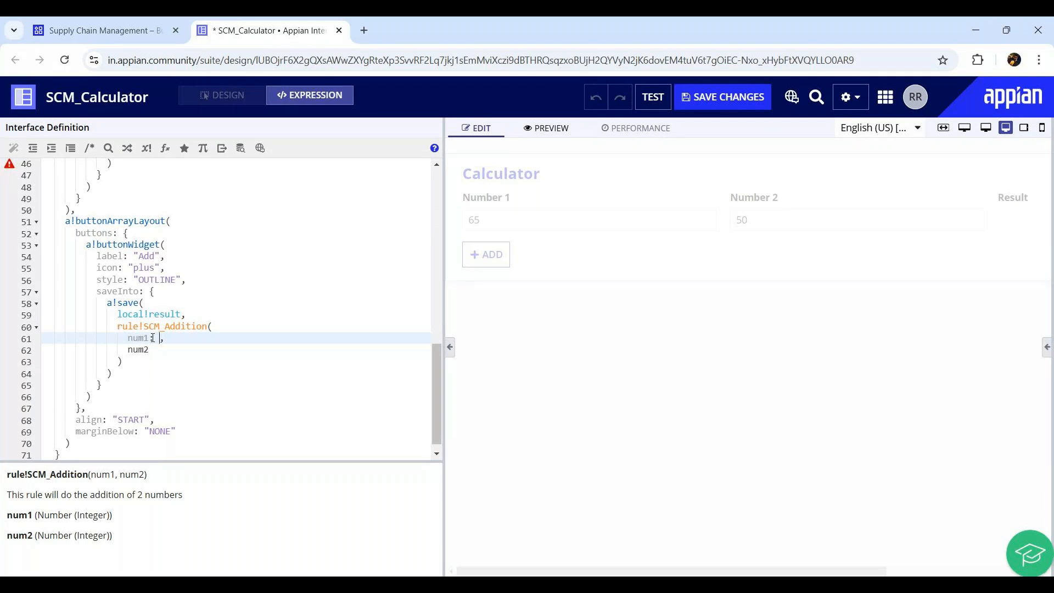
type("local!")
key("Return")
left_click(162, 357)
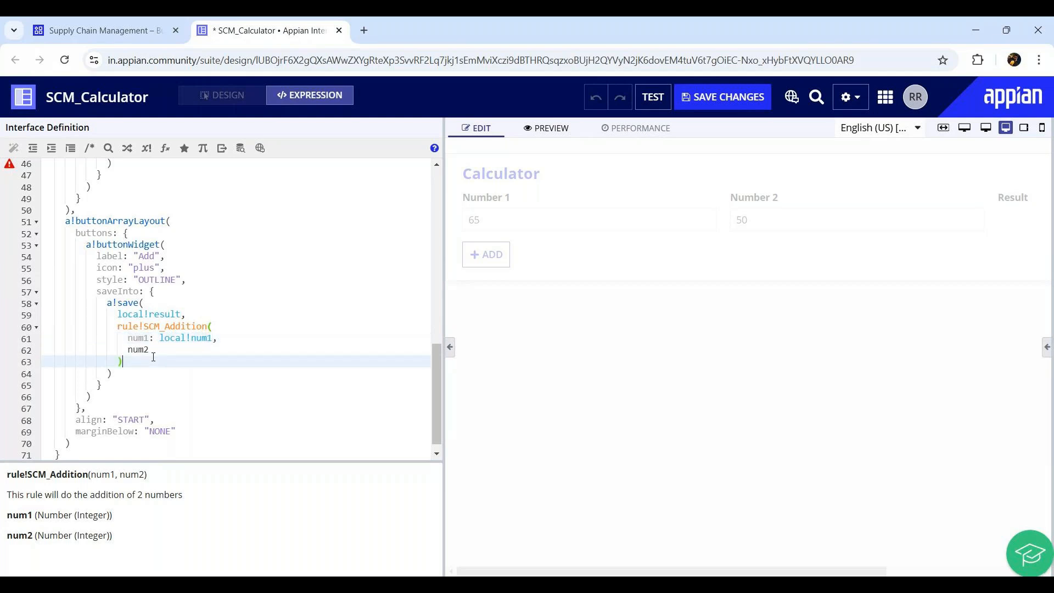
Pass local!num2 to the num2 parameter of the SCM_Addition call.
left_click(154, 353)
type(": local!nu")
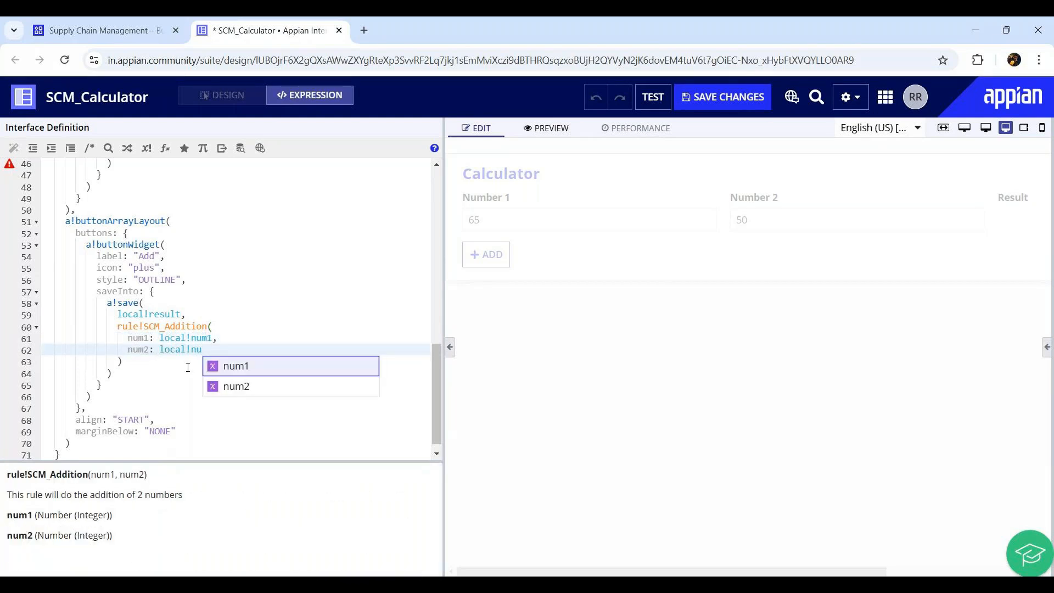
left_click(232, 384)
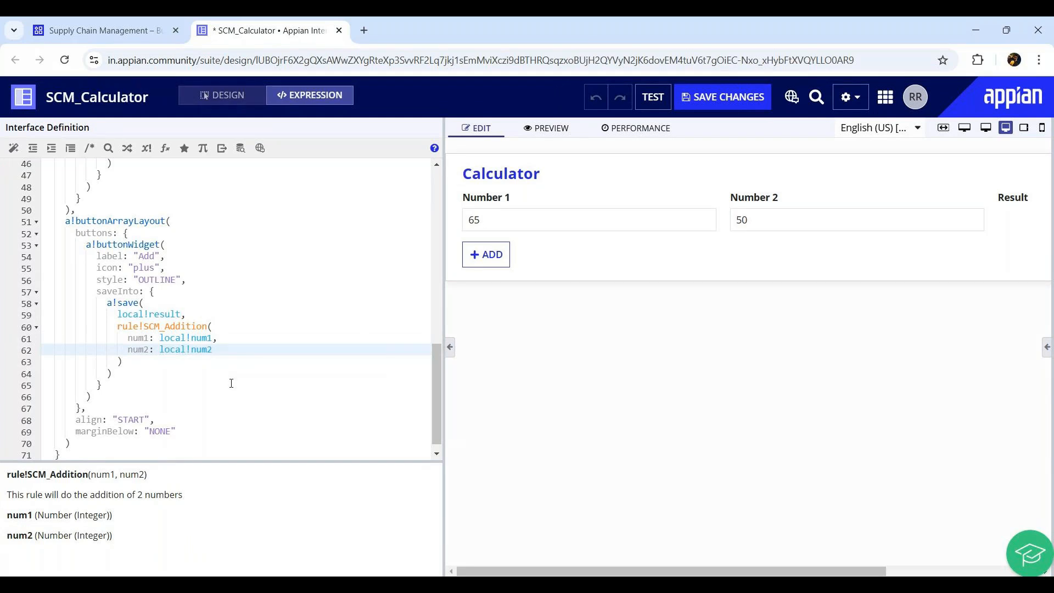
Review the num1 and num2 parameters, the SCM_Addition call and the local!result target inside the a!save function.
double_click(146, 335)
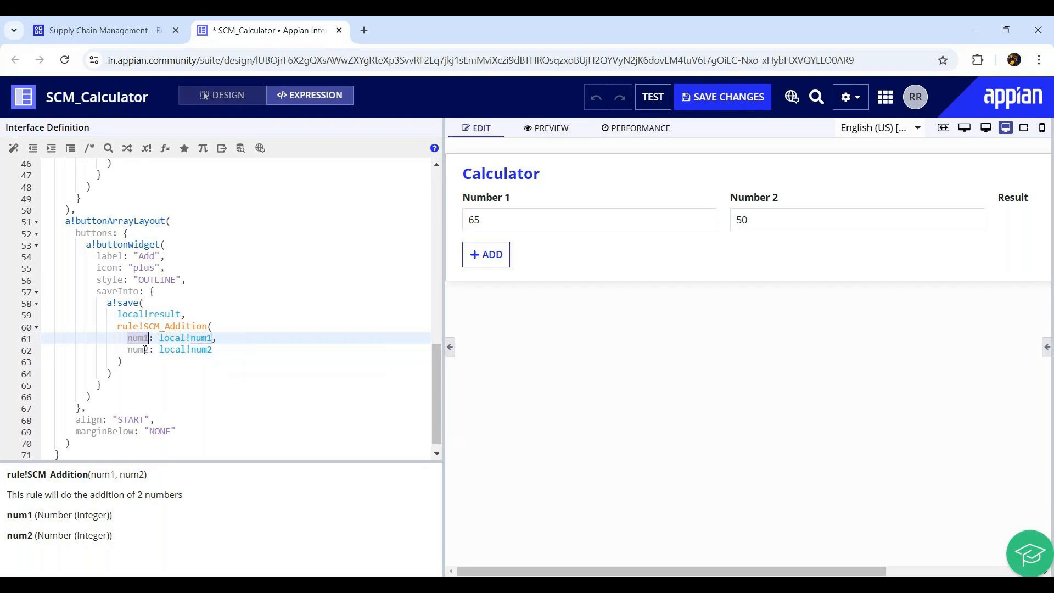
double_click(145, 350)
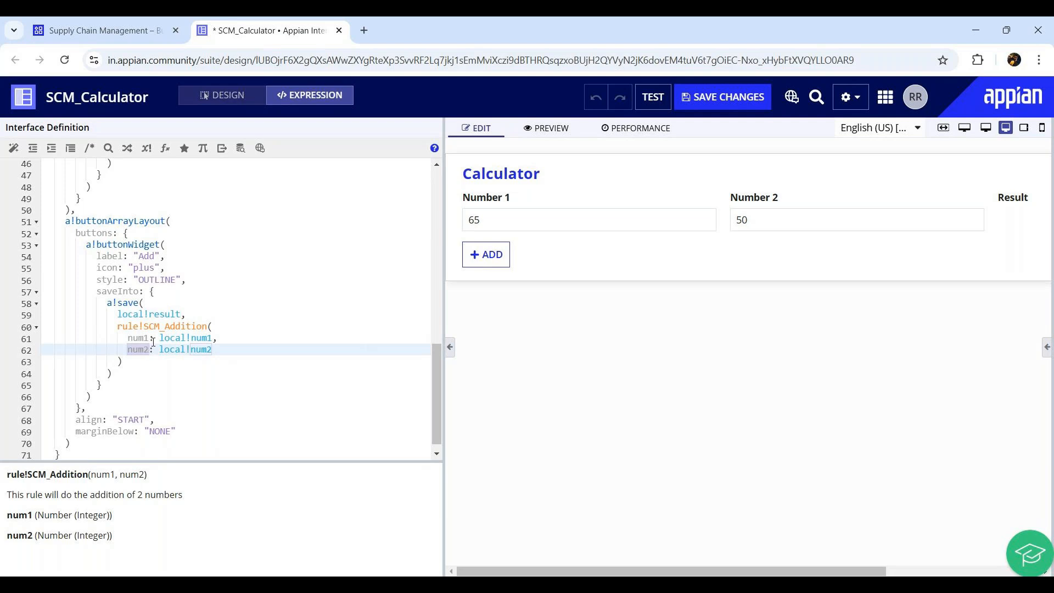
left_click_drag(130, 339, 150, 340)
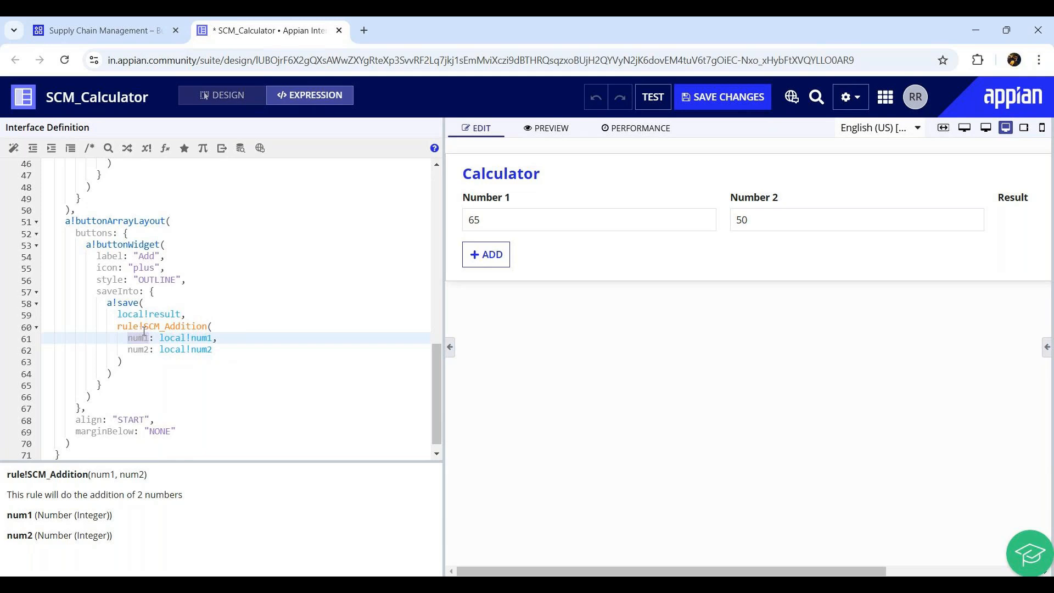
left_click(225, 328)
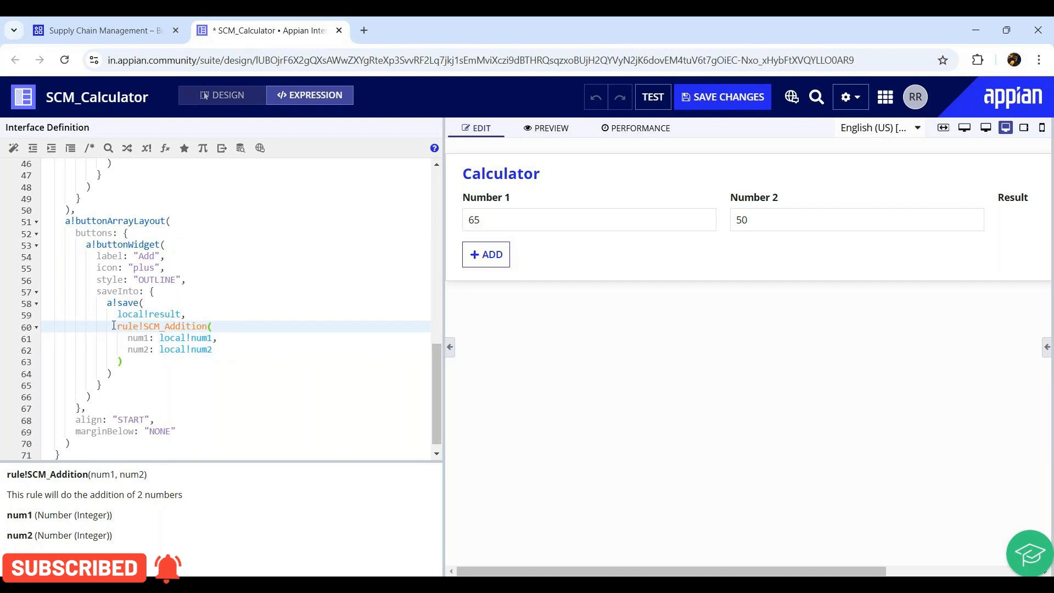
left_click_drag(117, 326, 132, 362)
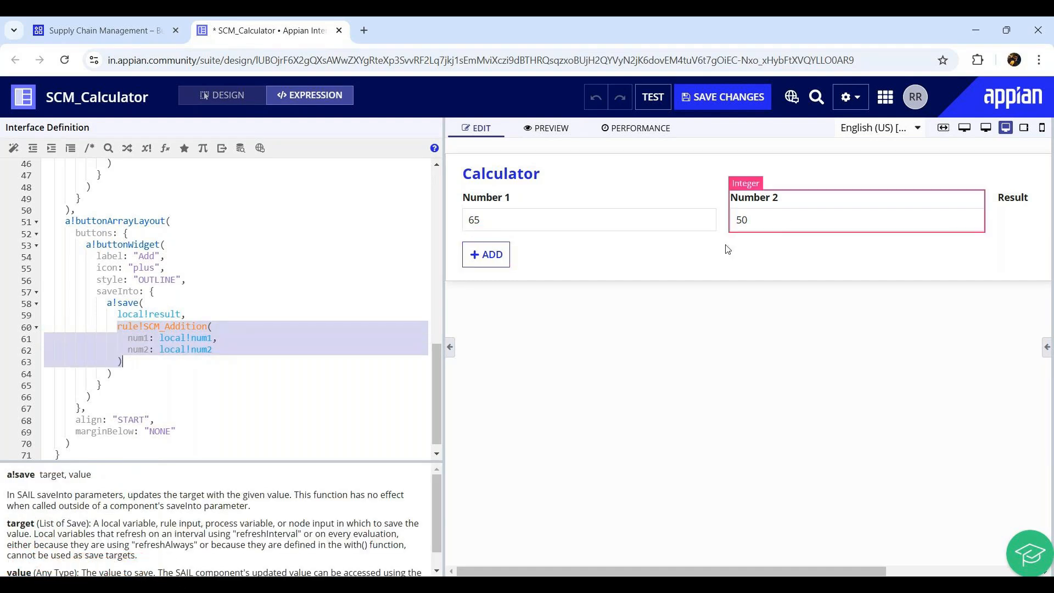
left_click_drag(117, 314, 182, 314)
Add a value parameter set to local!result to the Result text field, below its saveInto line.
scroll(183, 314, "up", 6)
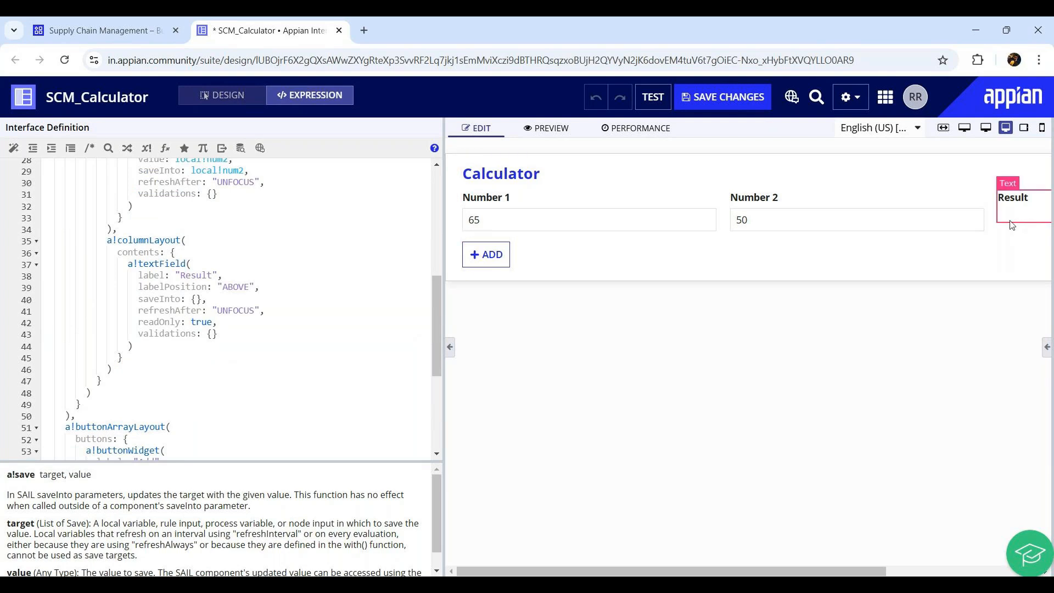
left_click(230, 300)
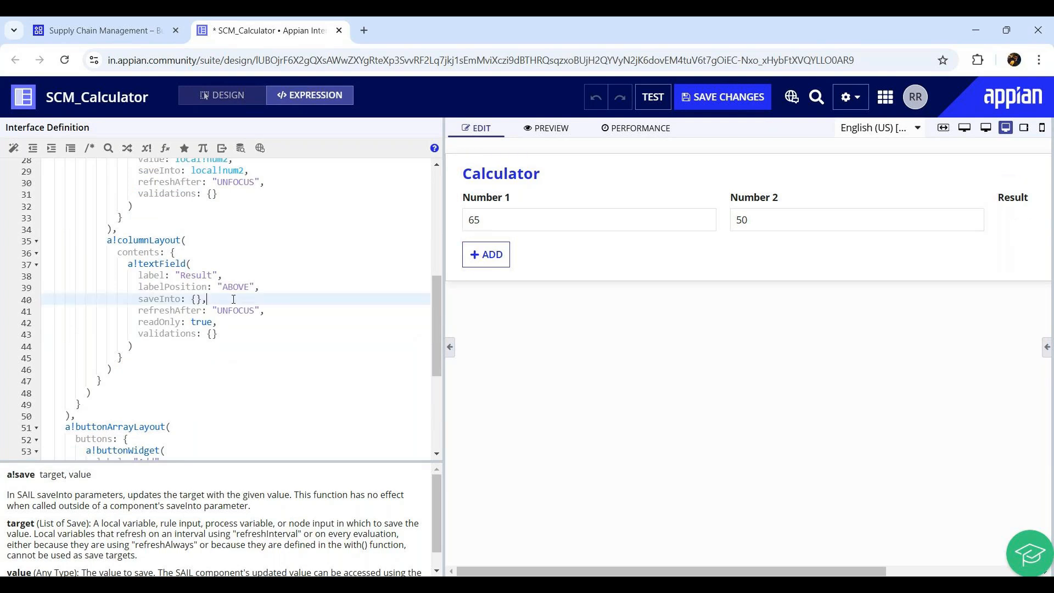
key("Return")
type("value: local!re")
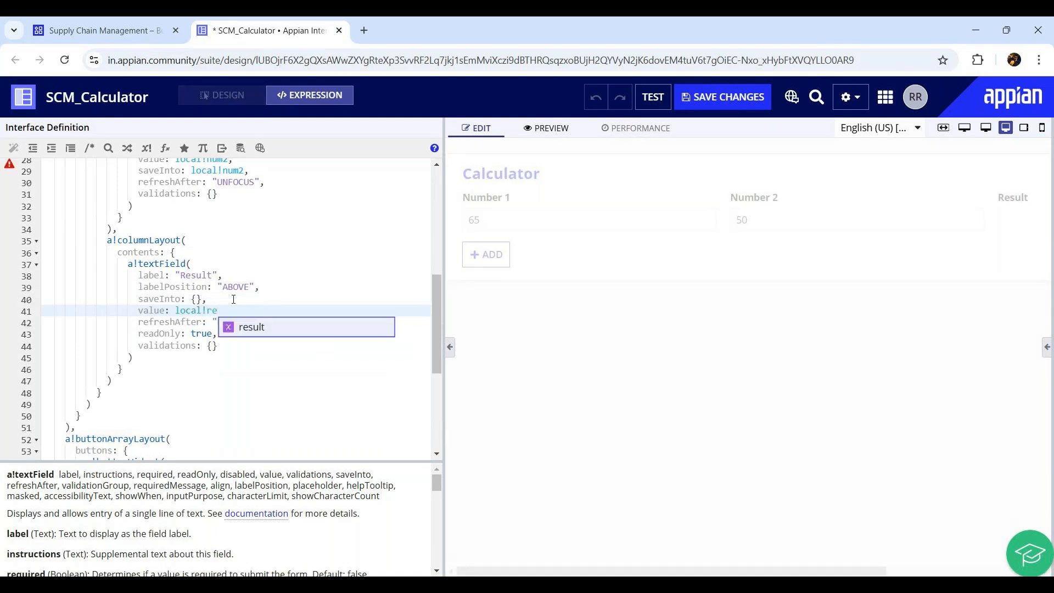
left_click(273, 325)
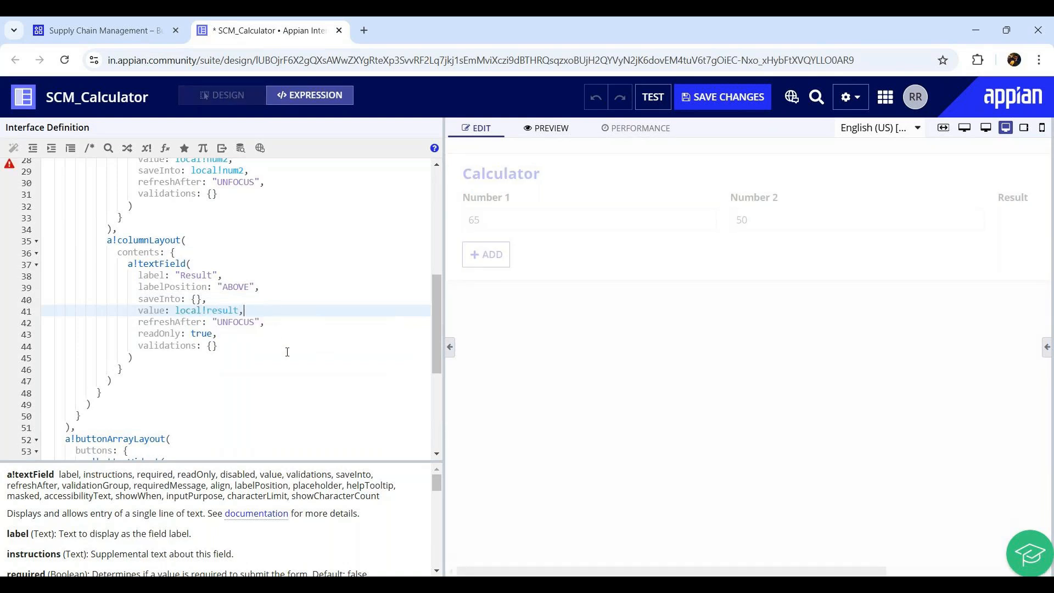
Enlarge the interface preview and test the Add button with 65 and 50 as the two numbers.
left_click(449, 347)
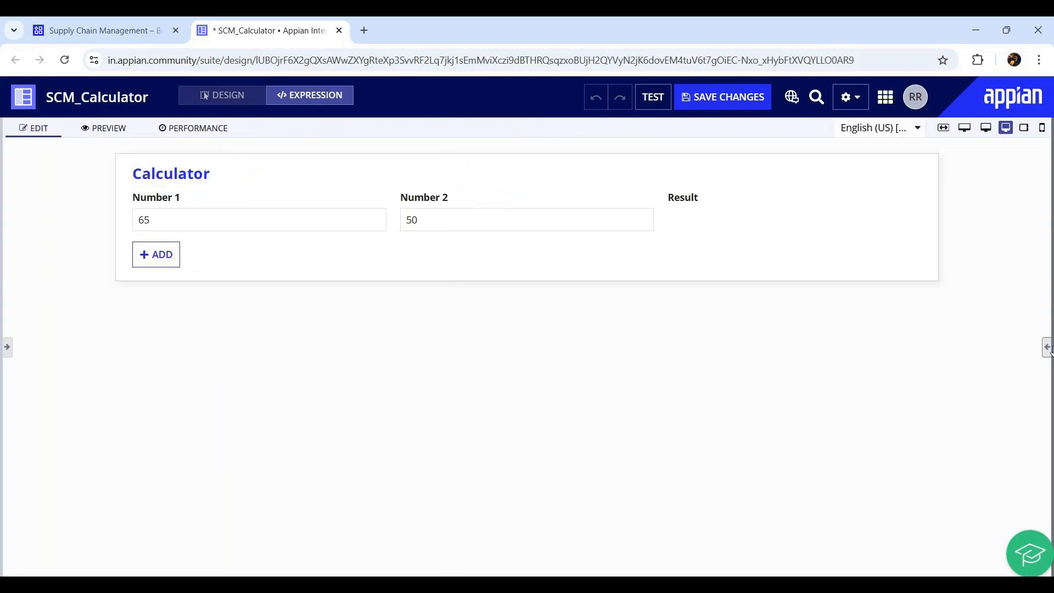
left_click(172, 222)
left_click(447, 219)
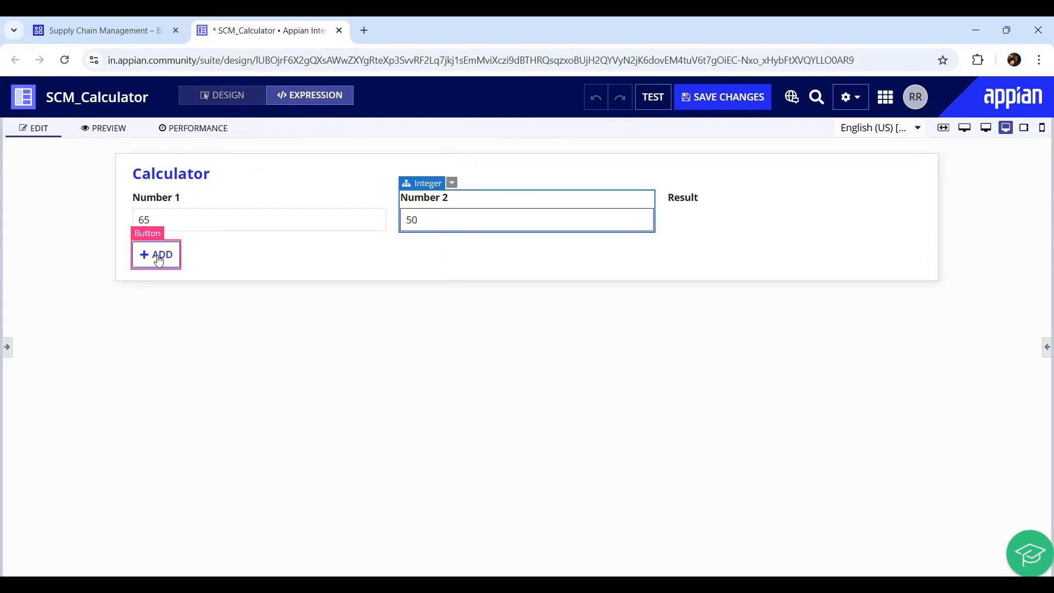
left_click(158, 258)
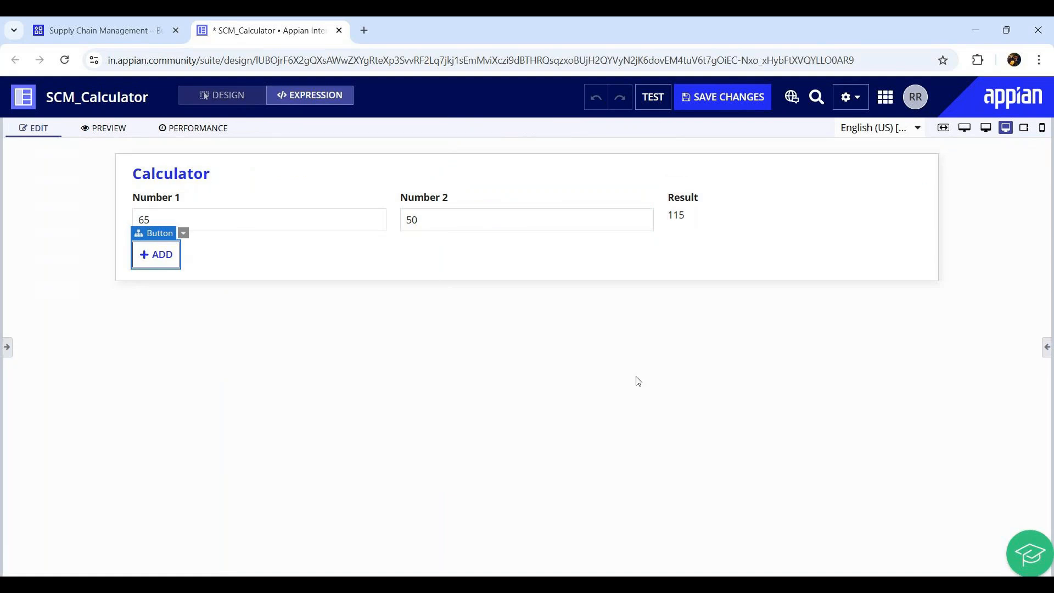
Return to the design view of the calculator and save the interface changes.
left_click(209, 221)
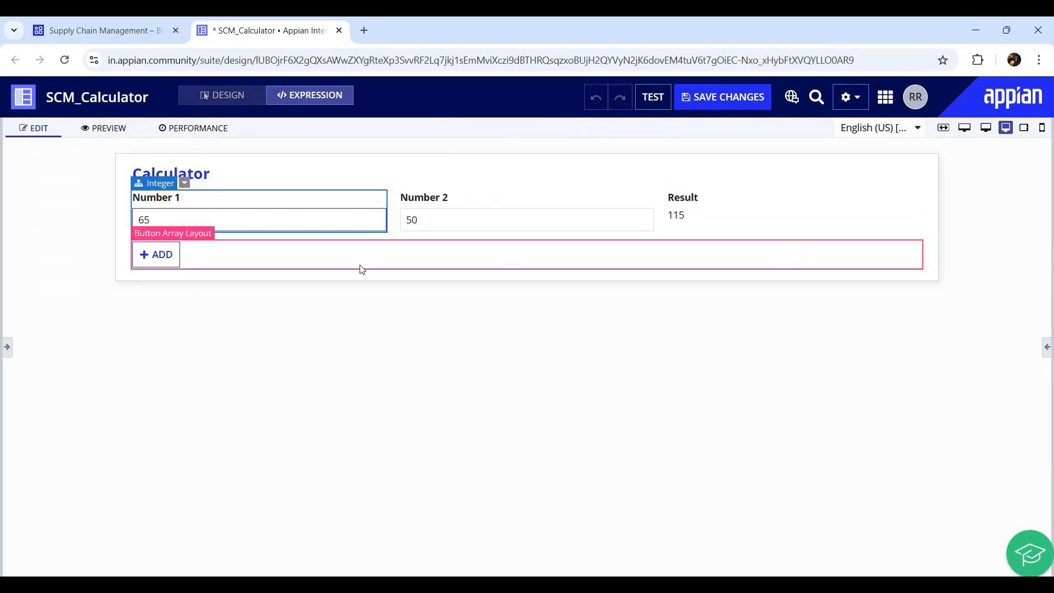
left_click(237, 100)
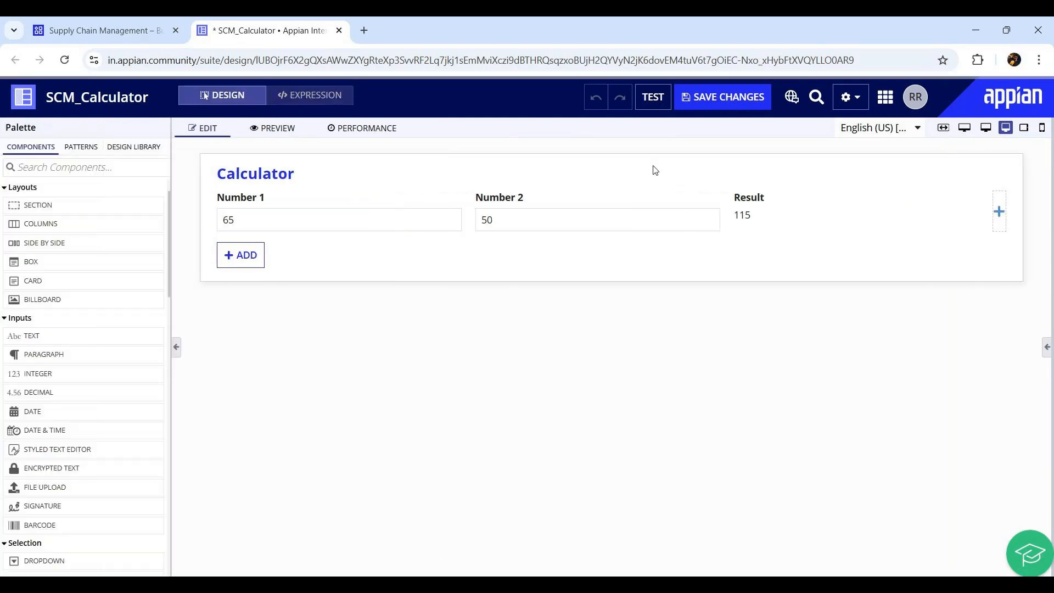
left_click(723, 99)
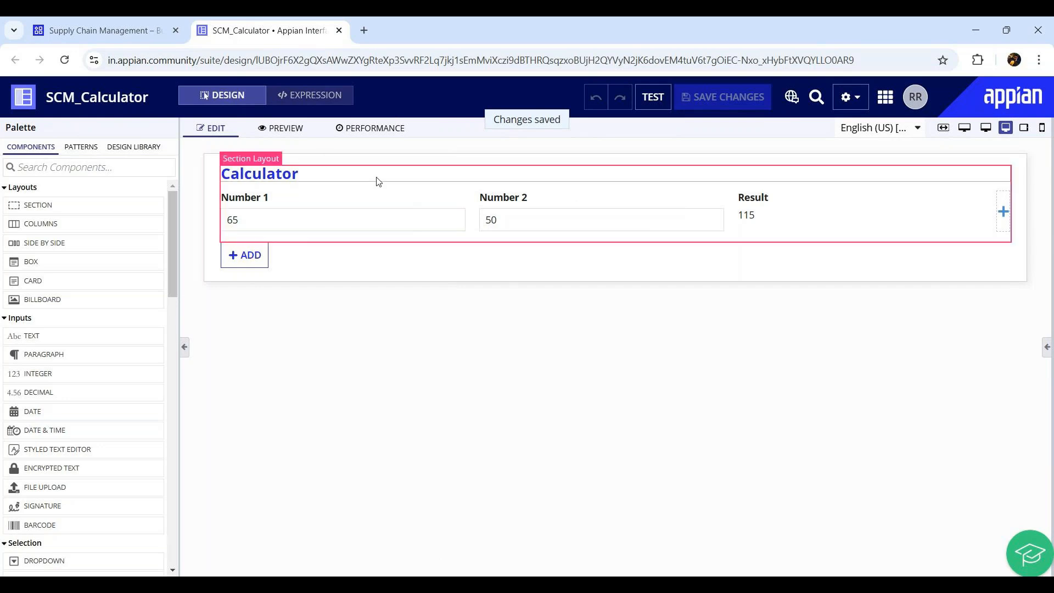
left_click(157, 137)
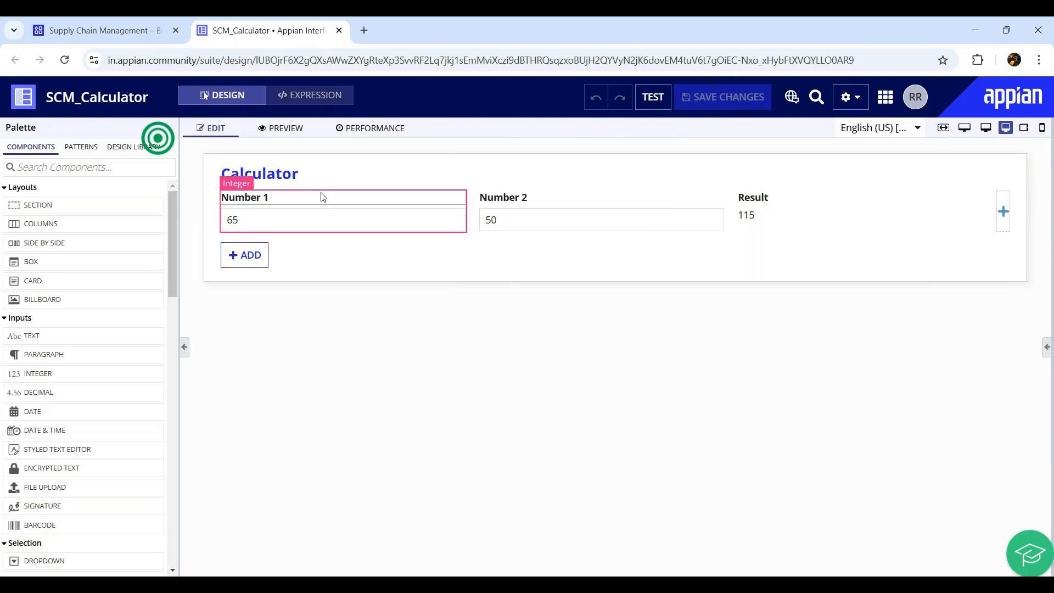
left_click(586, 224)
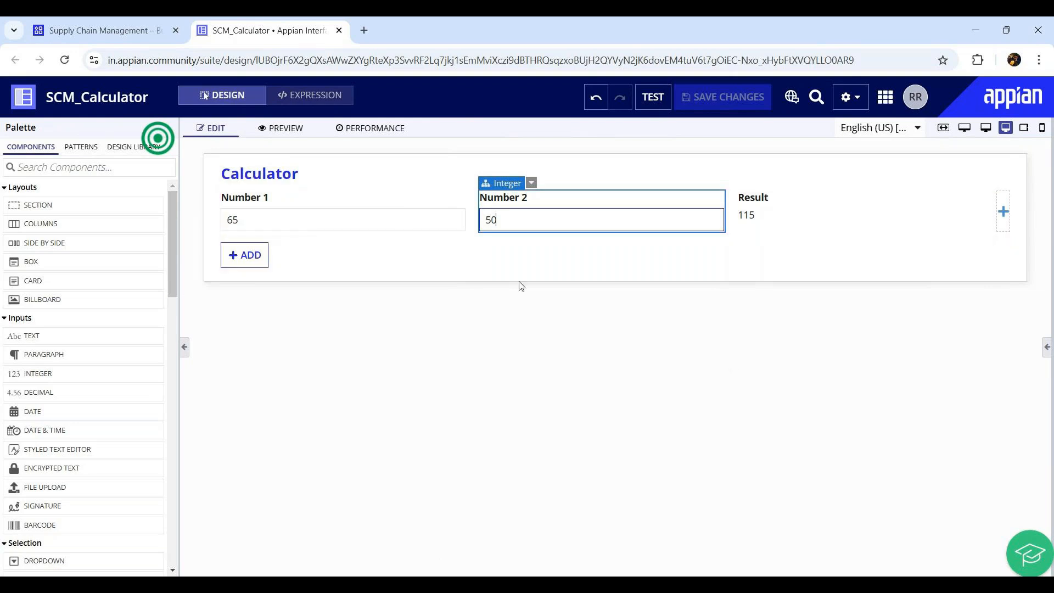
left_click(266, 220)
left_click(574, 225)
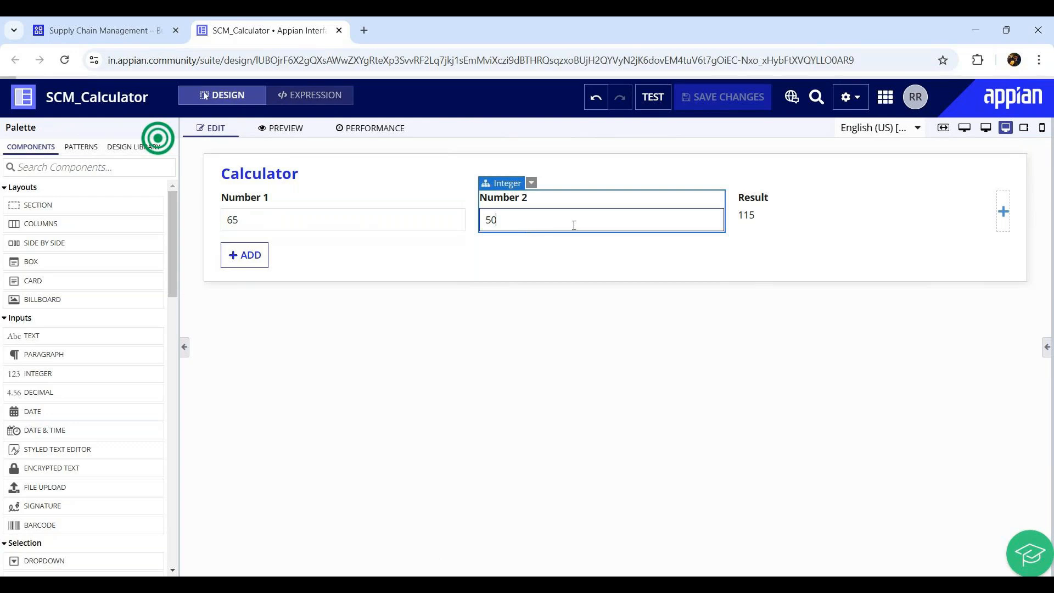
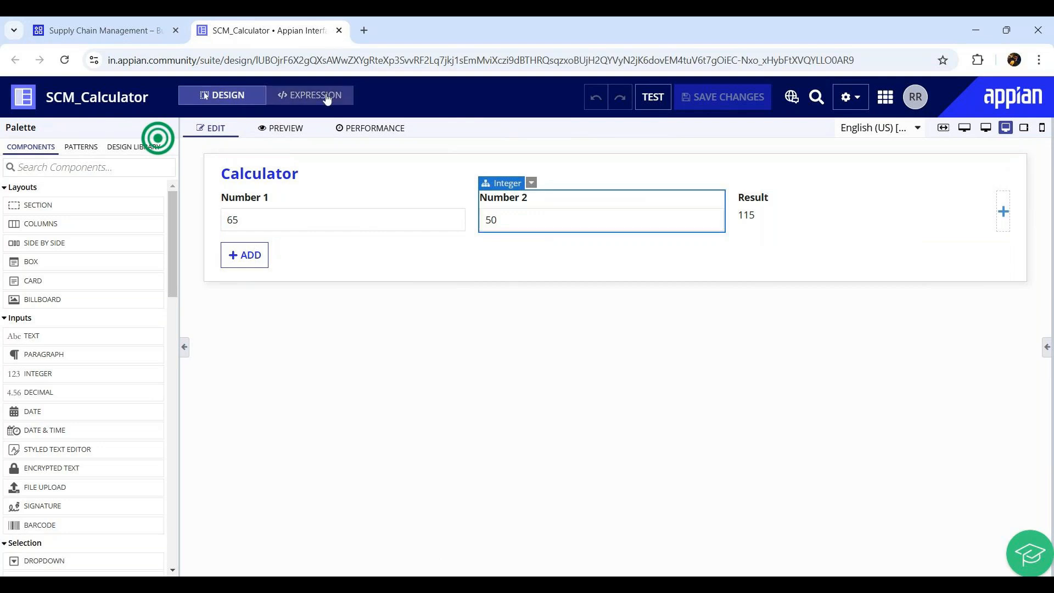
Show the interface's expression code and review the value and saveInto parameters of the Number 1 field.
left_click(184, 346)
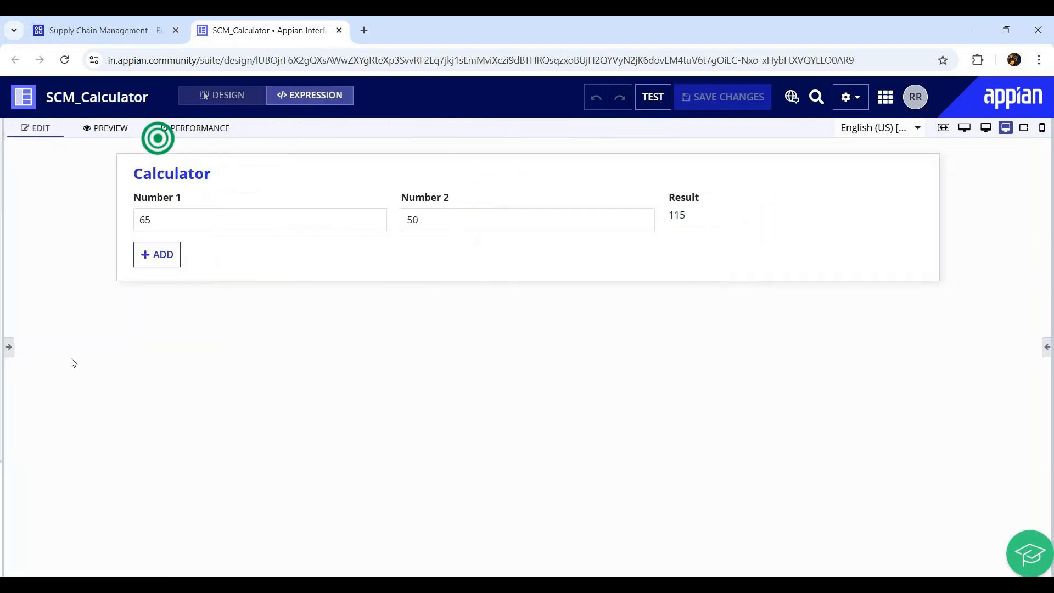
left_click(8, 347)
left_click_drag(138, 339, 248, 352)
left_click(191, 362)
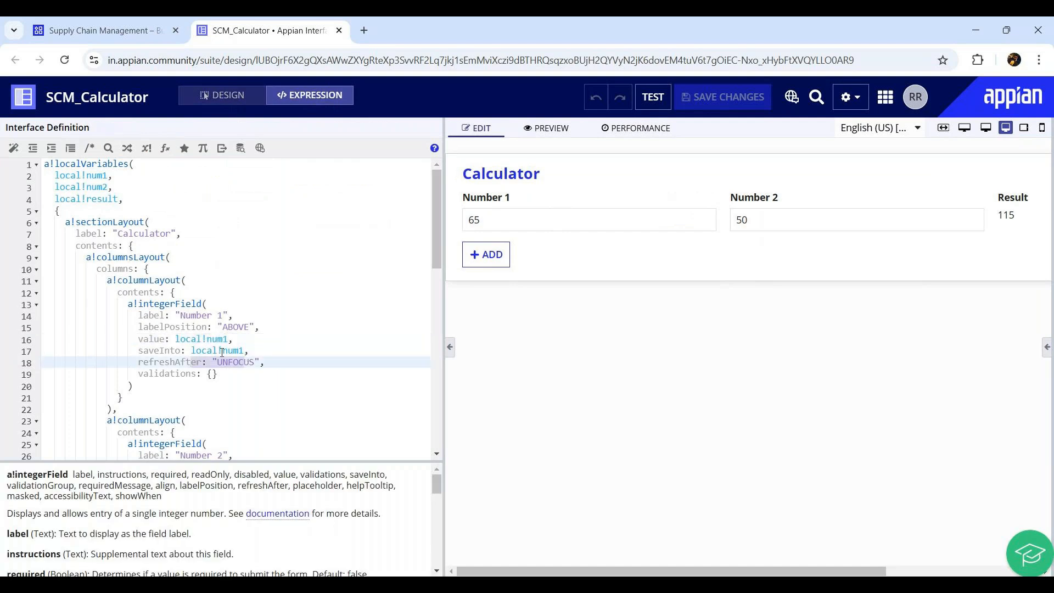
Open the SCM_CreateVendor interface and examine the ri!record reference of License No and the definition of the record rule input.
left_click(92, 39)
left_click(294, 386)
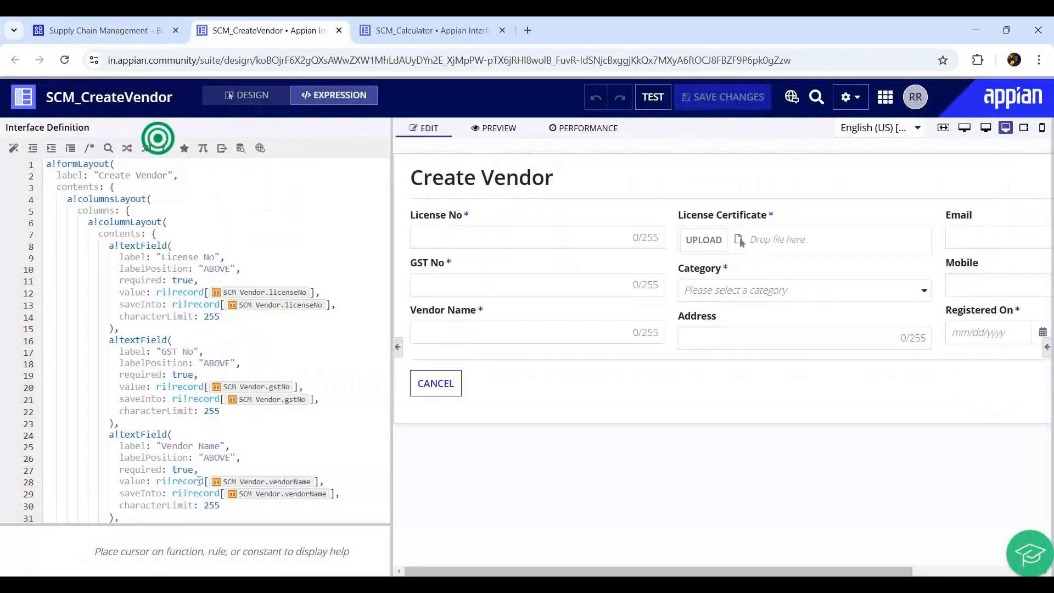
left_click_drag(157, 293, 231, 297)
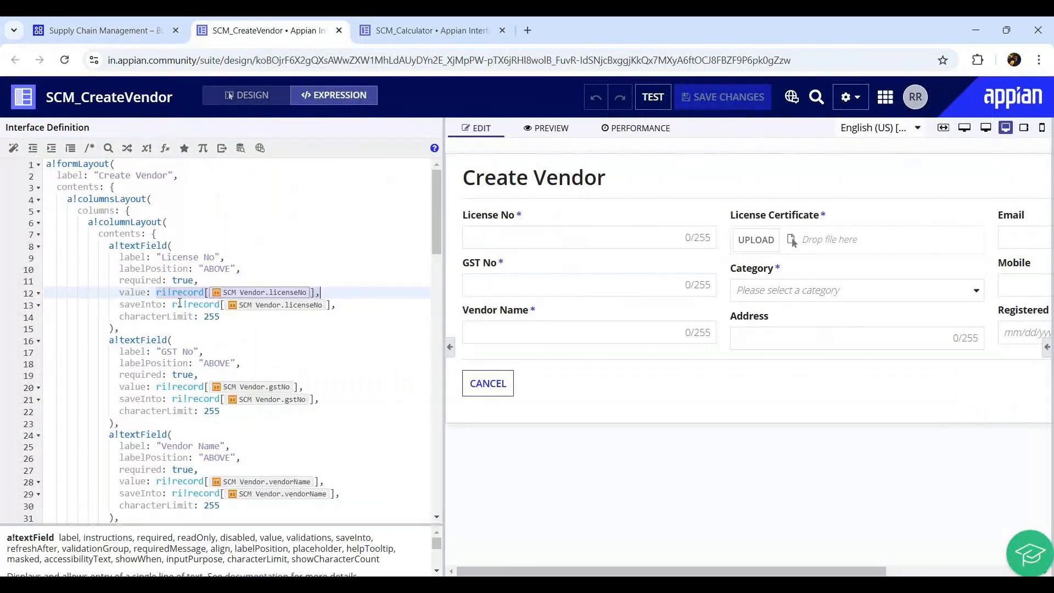
left_click_drag(157, 296, 172, 296)
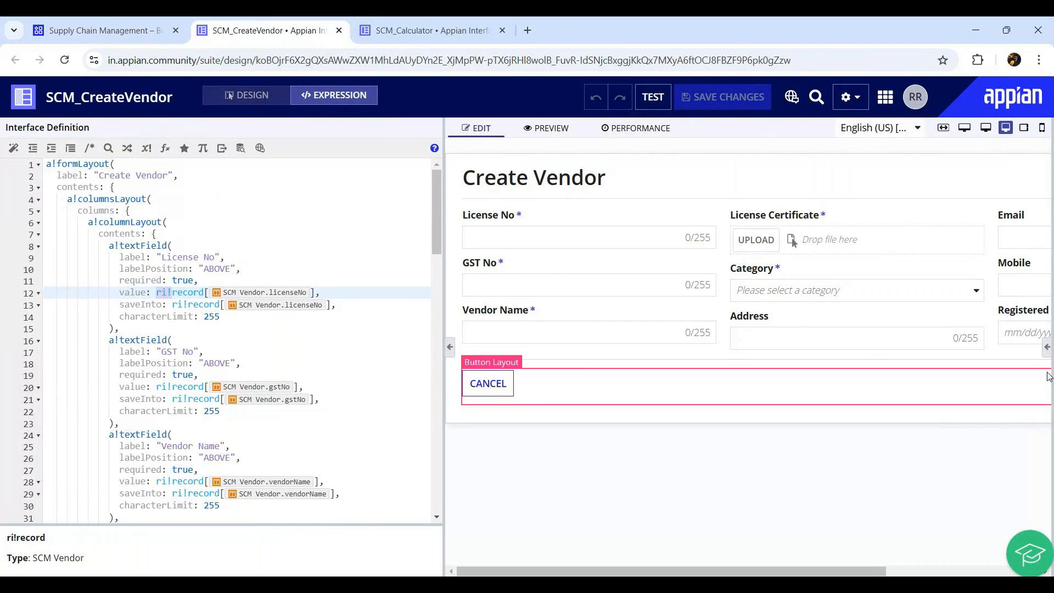
left_click(1047, 347)
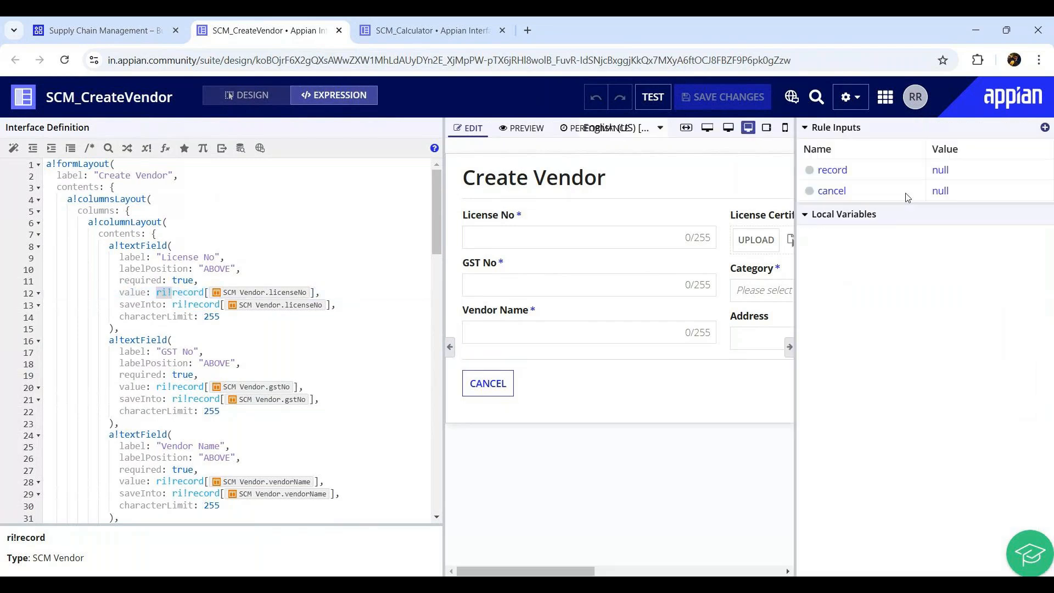
left_click(832, 170)
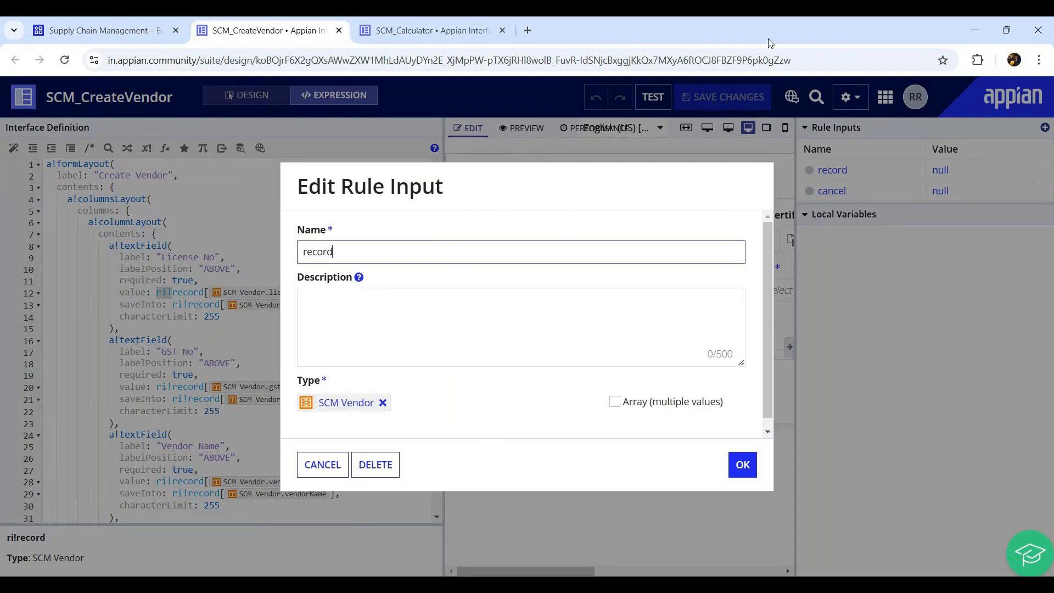
left_click(413, 28)
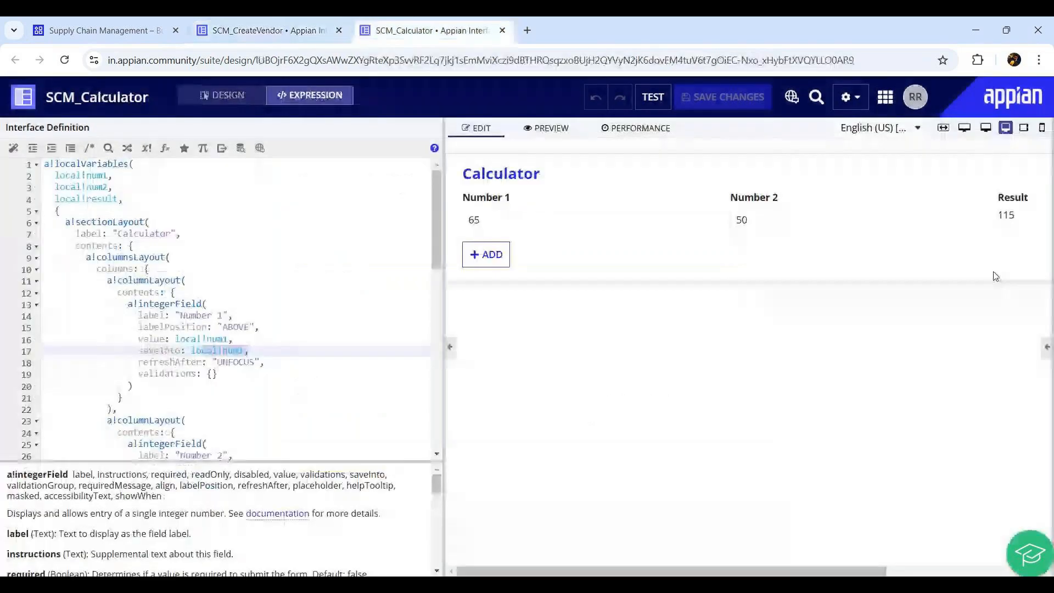
left_click(1045, 349)
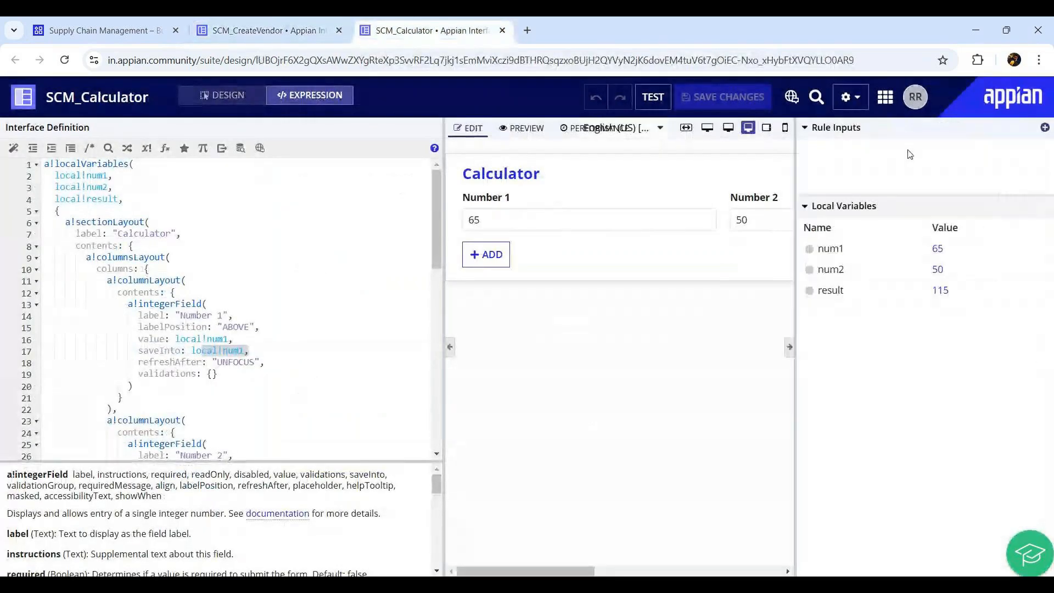
left_click(1045, 128)
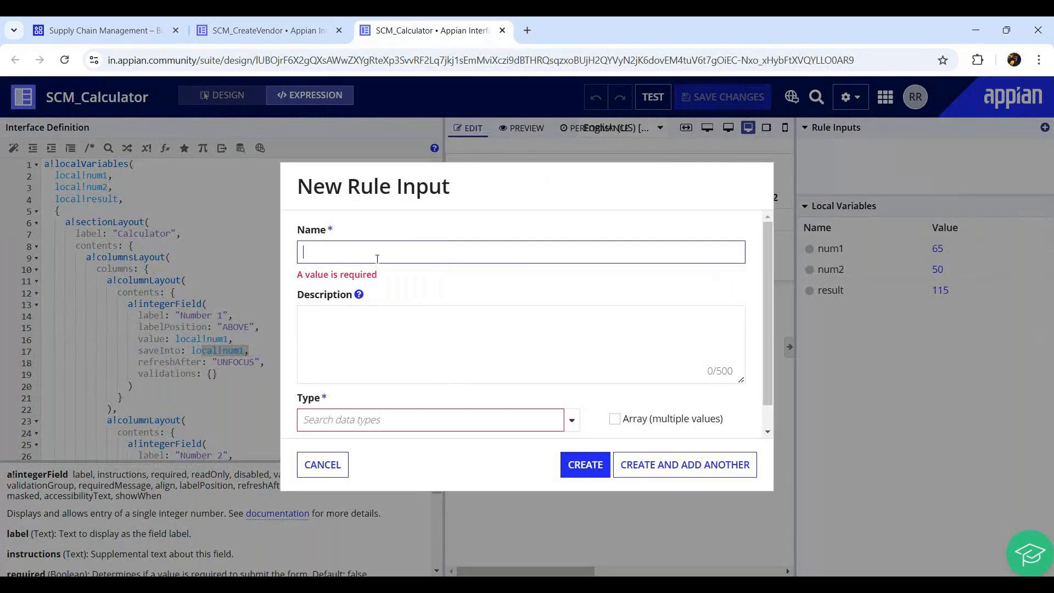
type("abc")
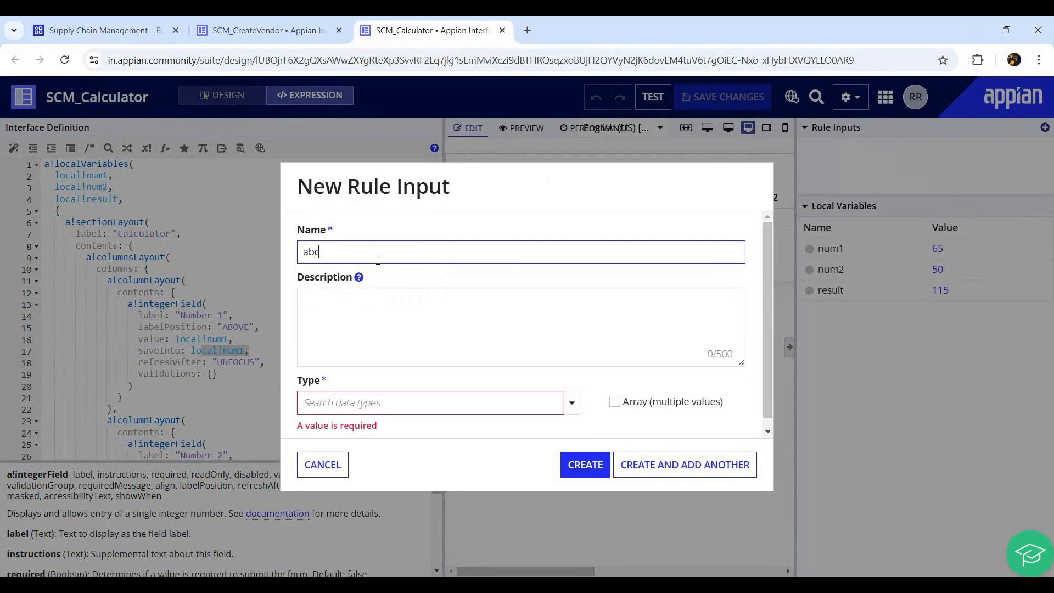
left_click(572, 403)
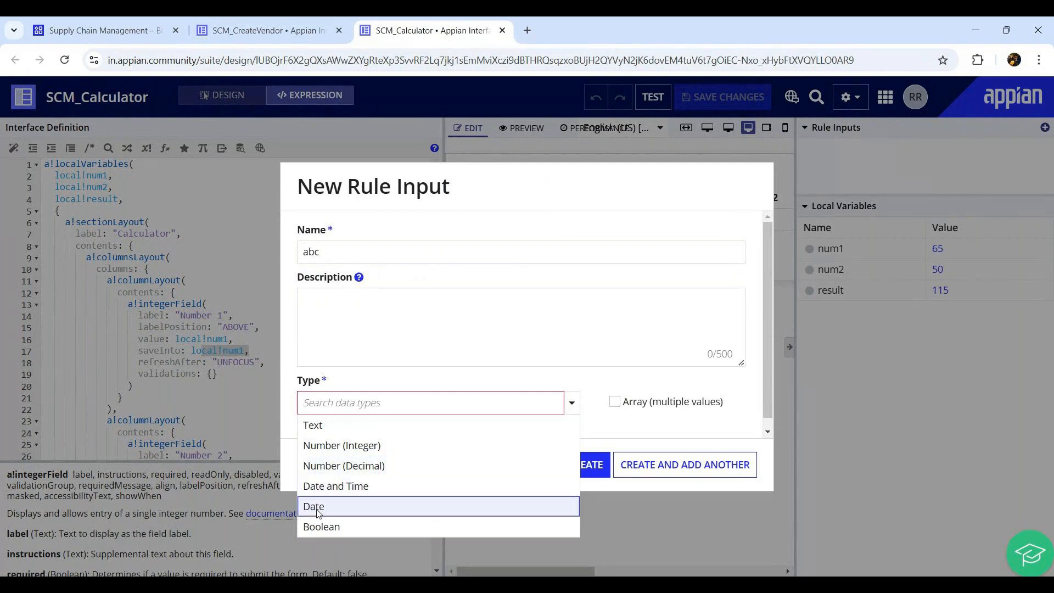
left_click(389, 407)
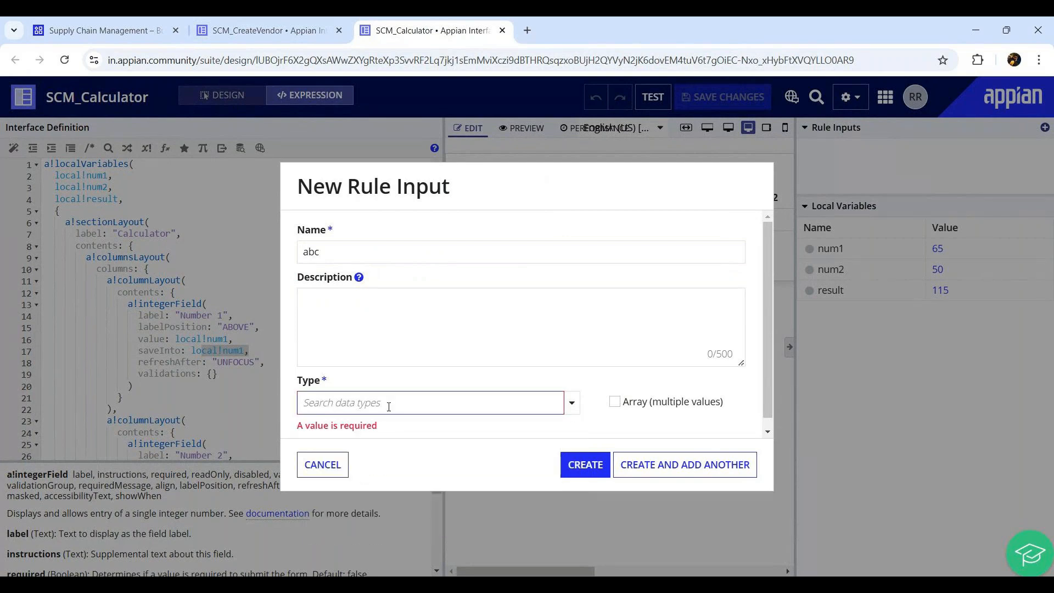
type("scm")
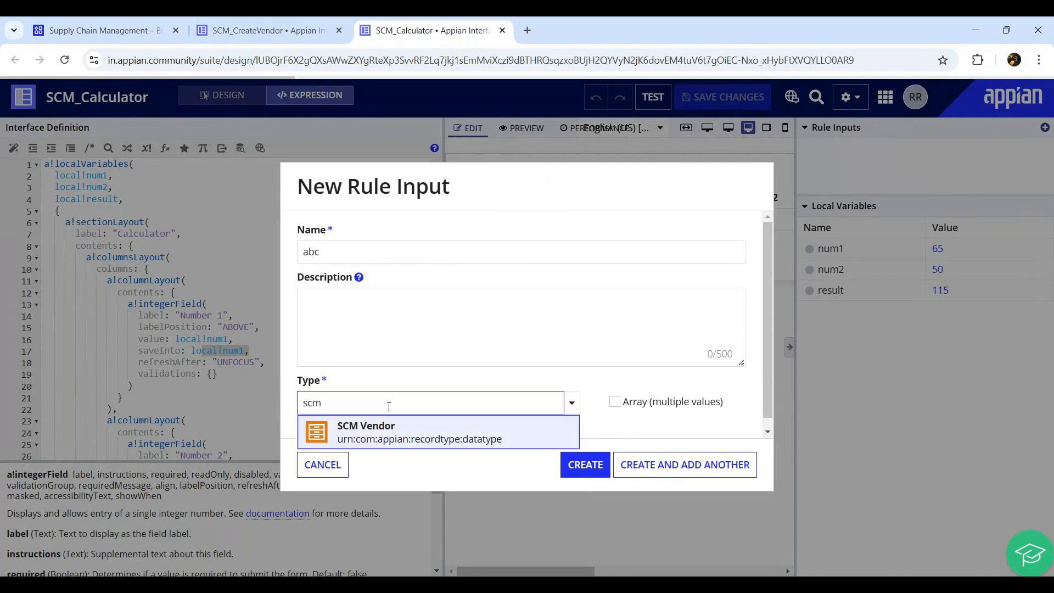
left_click(429, 427)
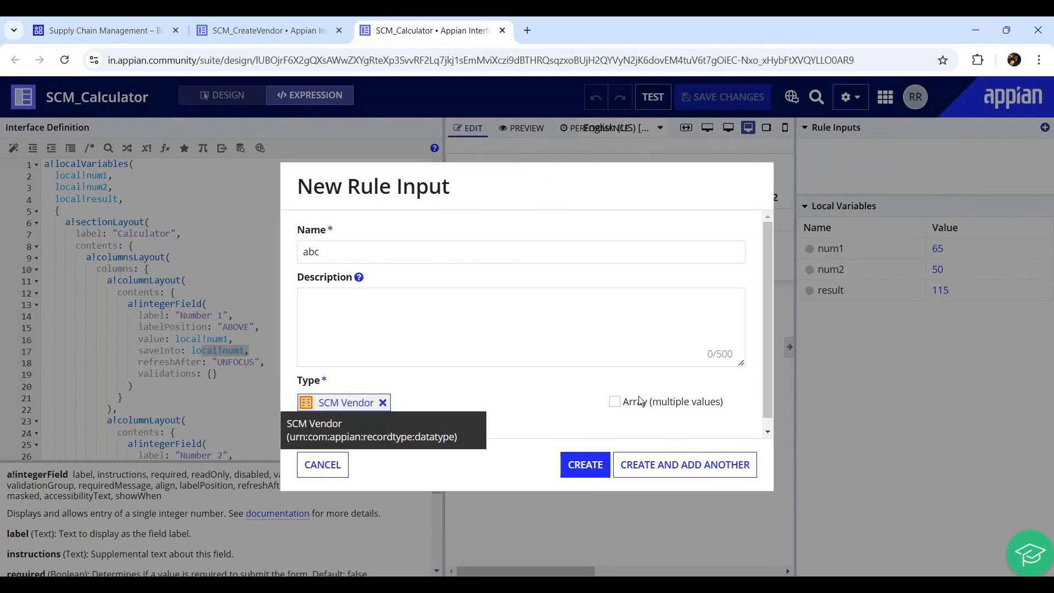
left_click(383, 403)
left_click(337, 466)
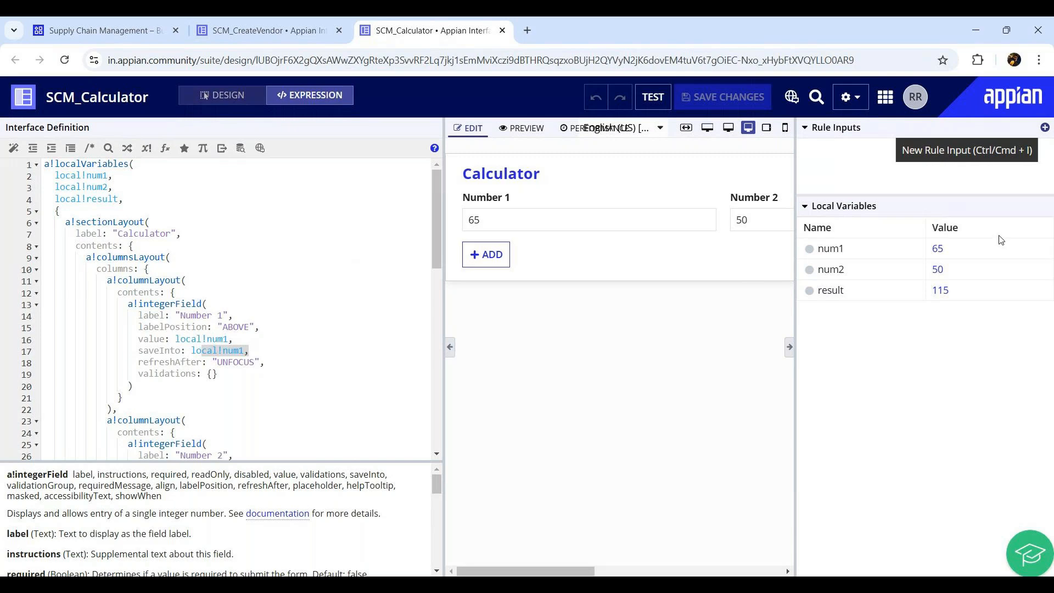
left_click(104, 22)
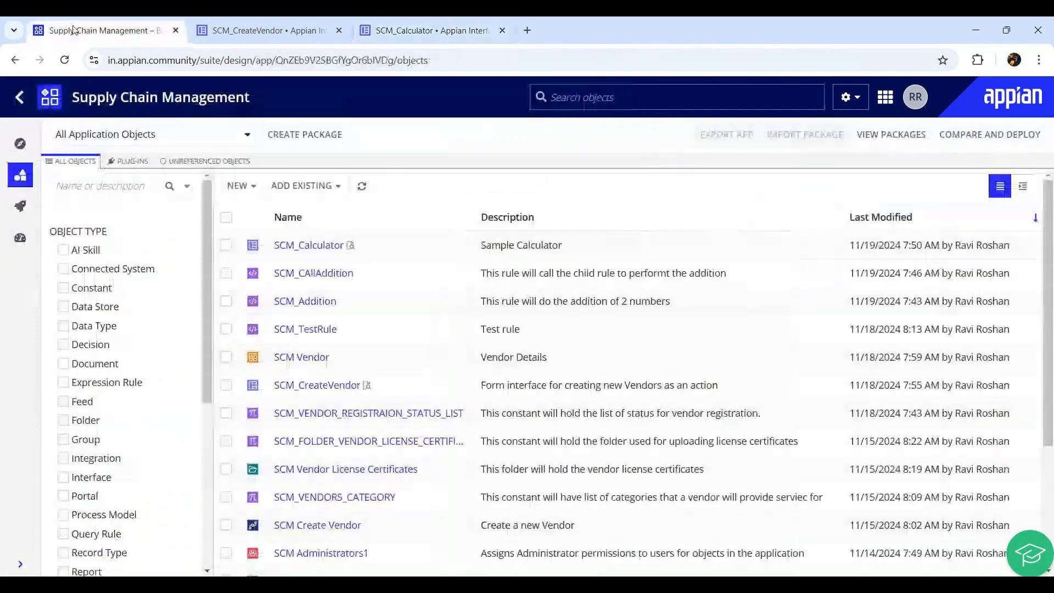
left_click(248, 187)
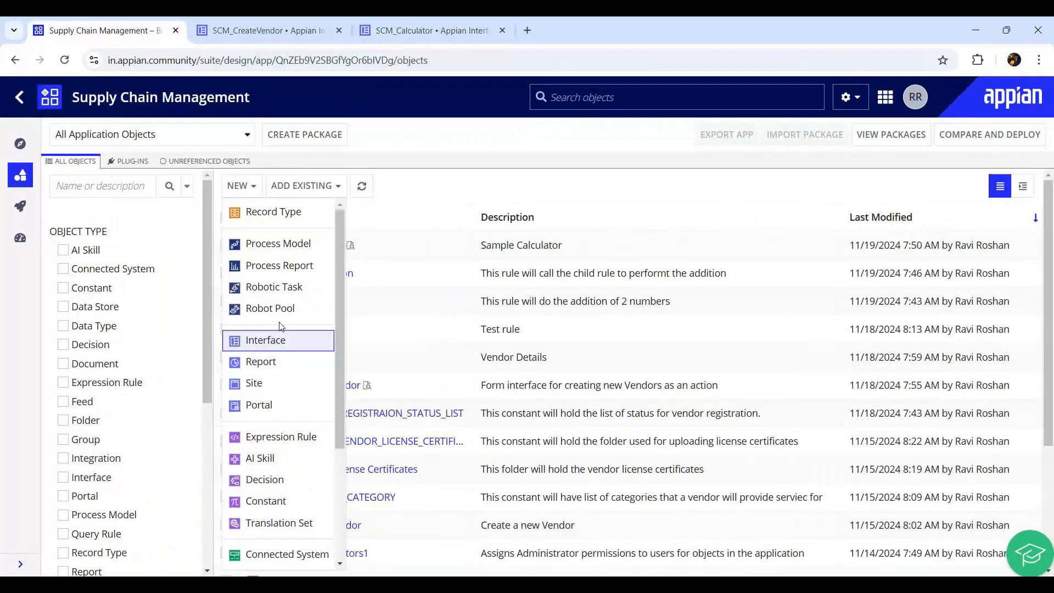
scroll(285, 270, "down", 5)
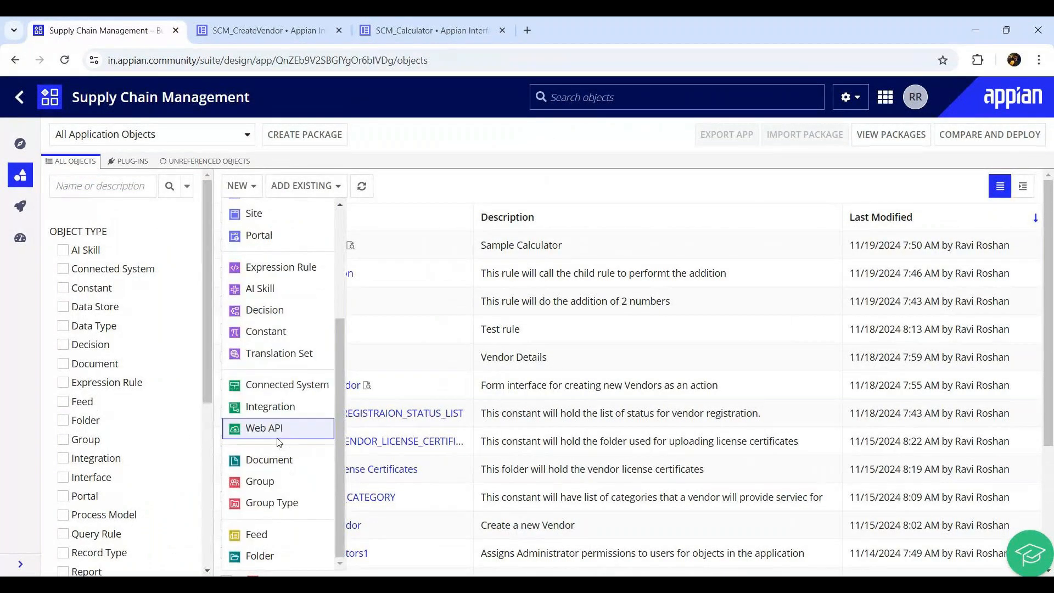
scroll(275, 427, "up", 5)
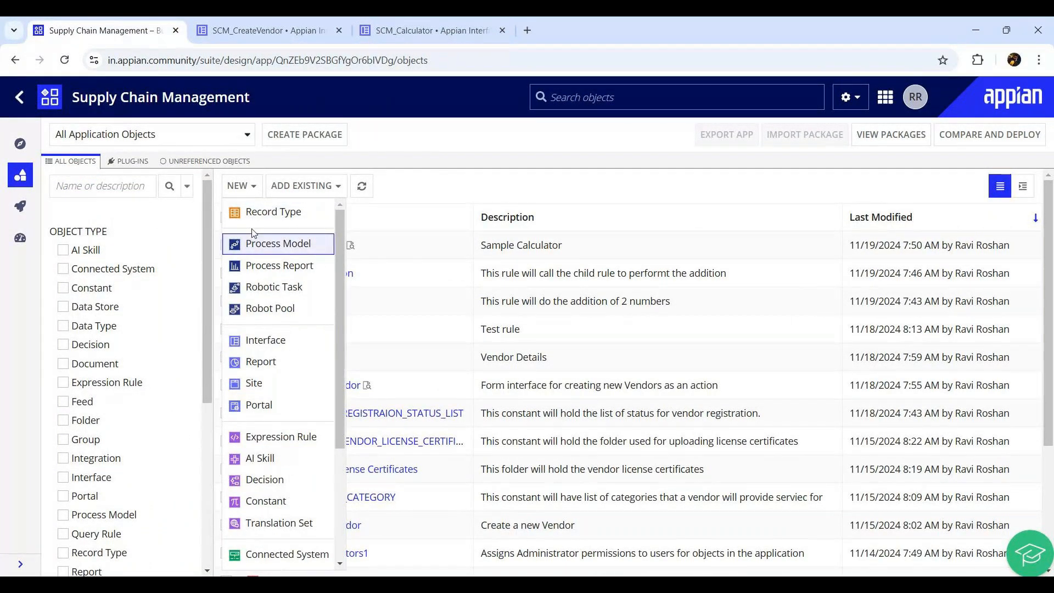
left_click(460, 180)
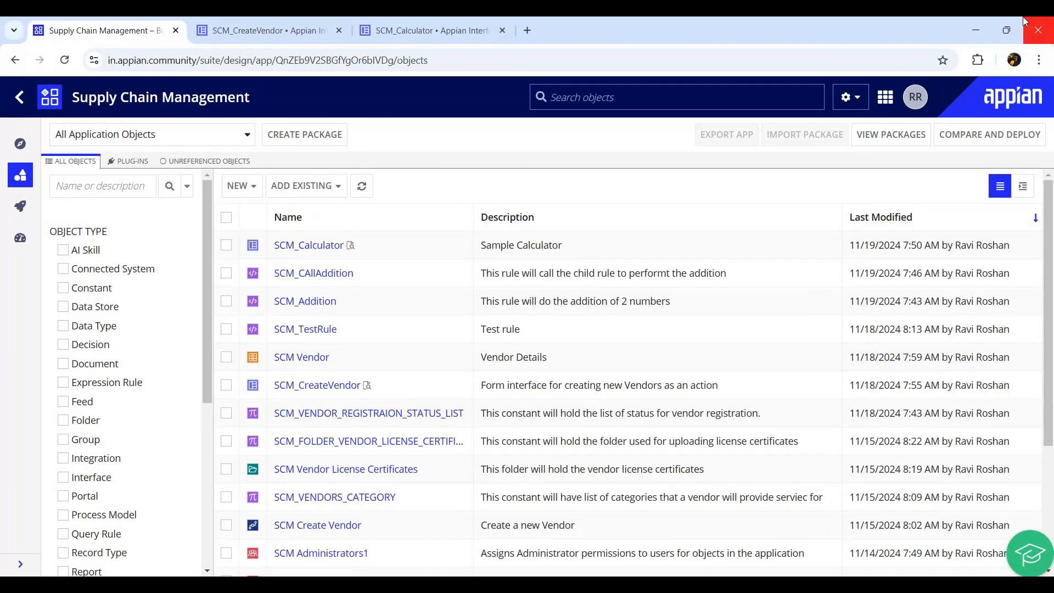
Close SCM_Calculator and review the ri!record reference in the License No value of SCM_CreateVendor, leaving the record rule input unedited.
left_click(465, 33)
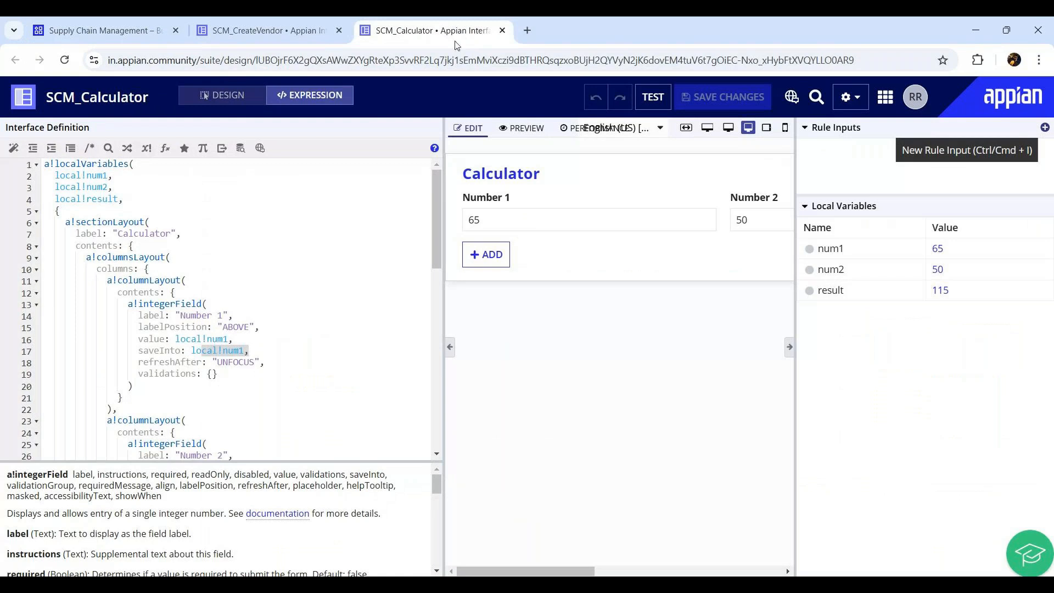
key("ctrl+w")
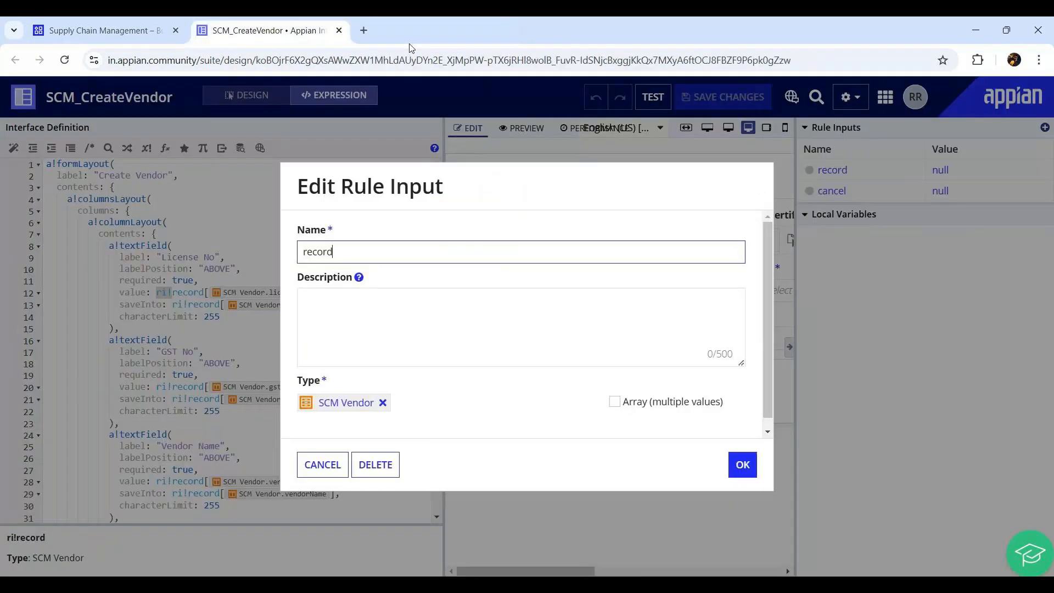
left_click(325, 466)
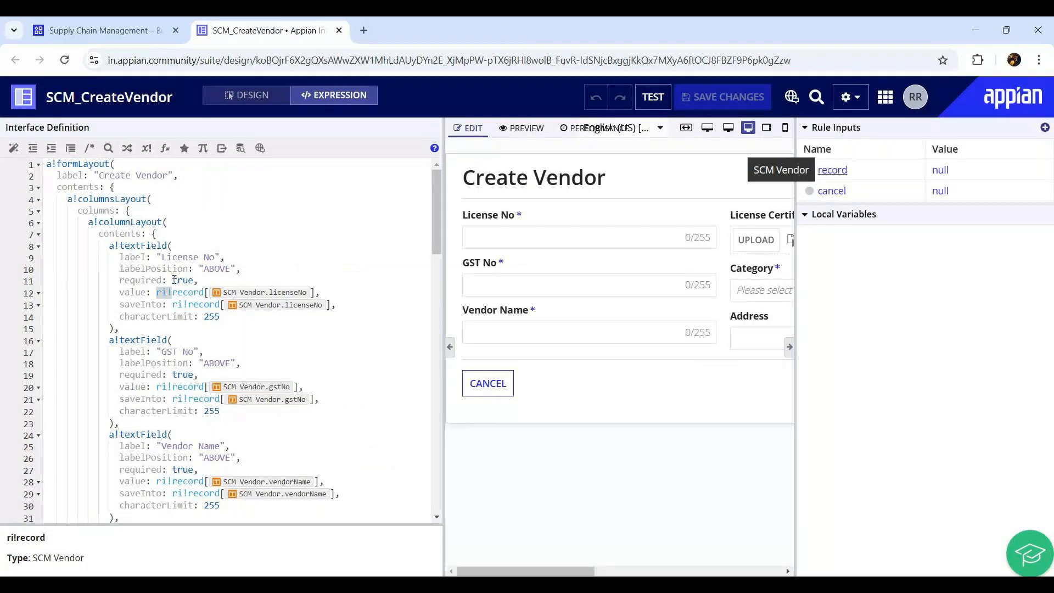
left_click(155, 292)
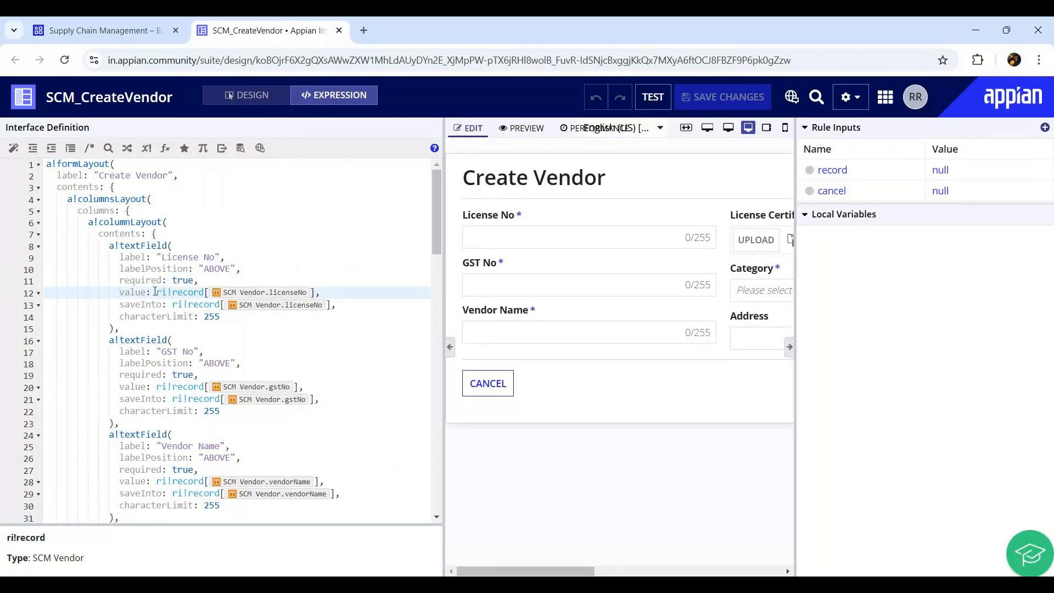
left_click_drag(155, 292, 319, 287)
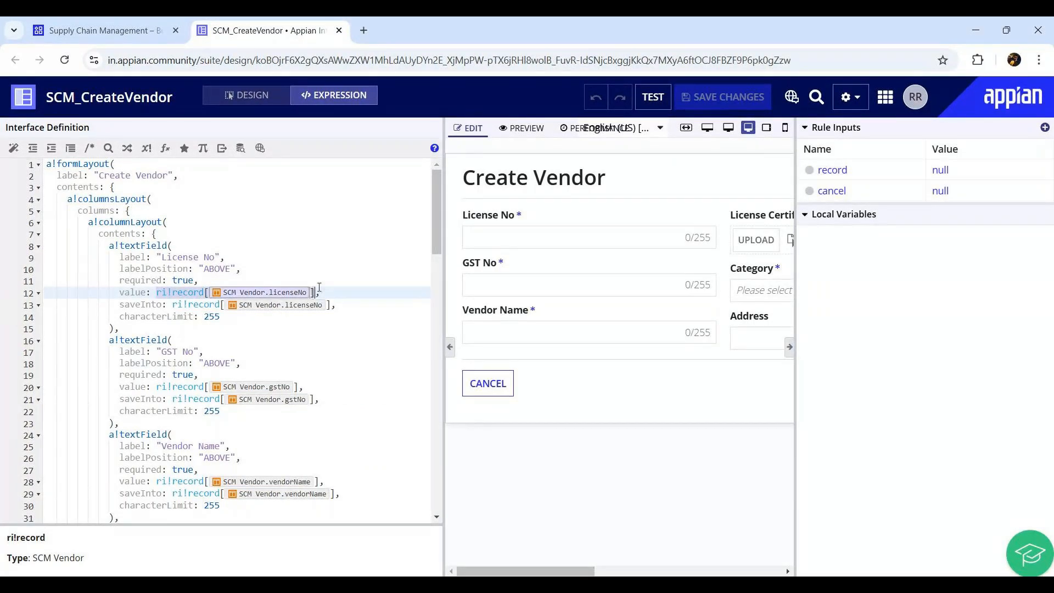
left_click(352, 281)
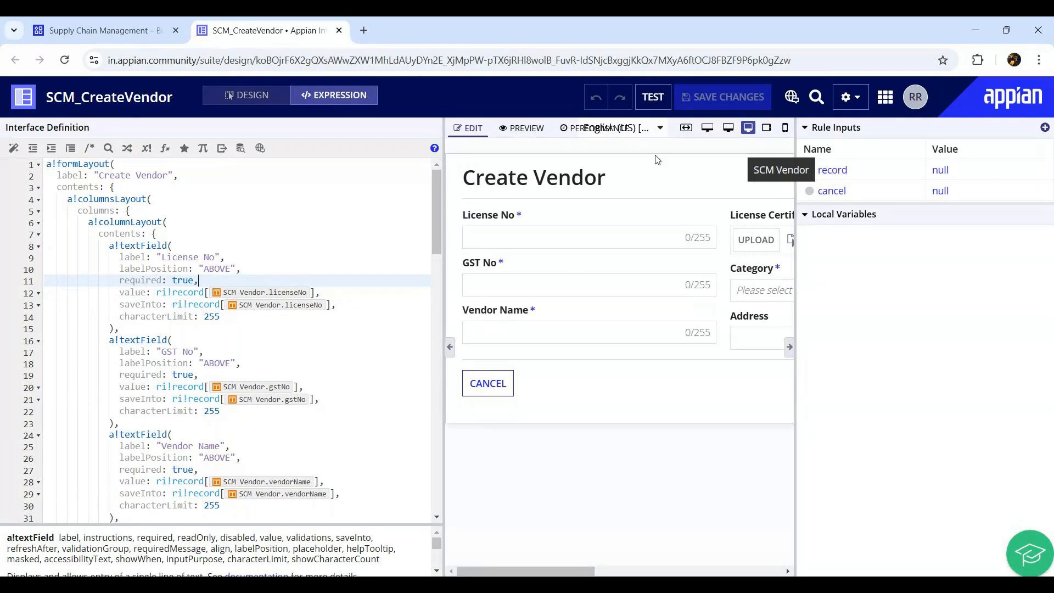
Reopen SCM_Calculator from the application objects and create a rule input named abc of type SCM Vendor.
left_click(100, 34)
left_click(310, 245)
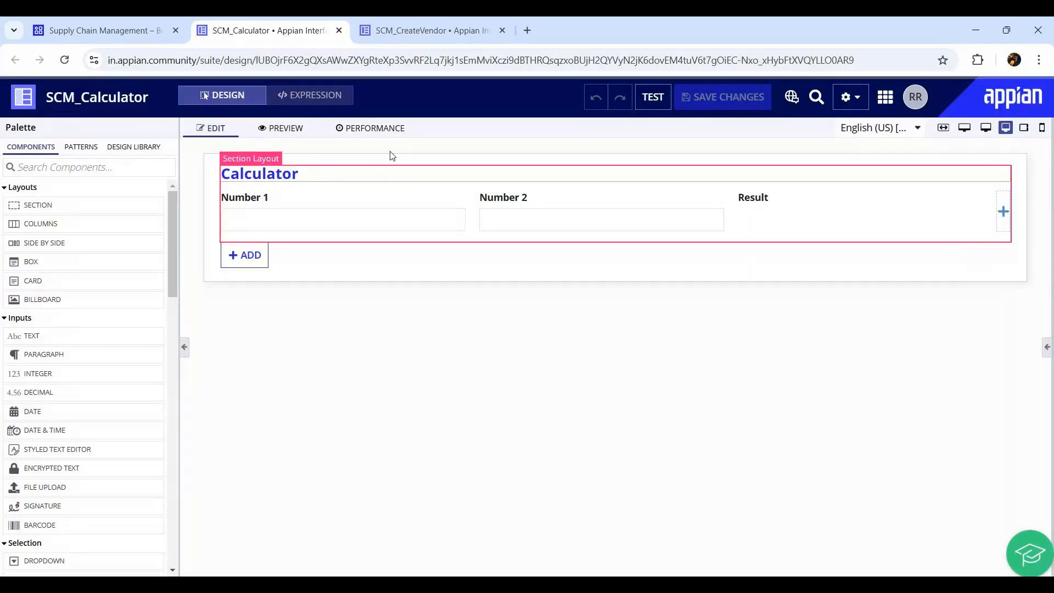
left_click(1047, 347)
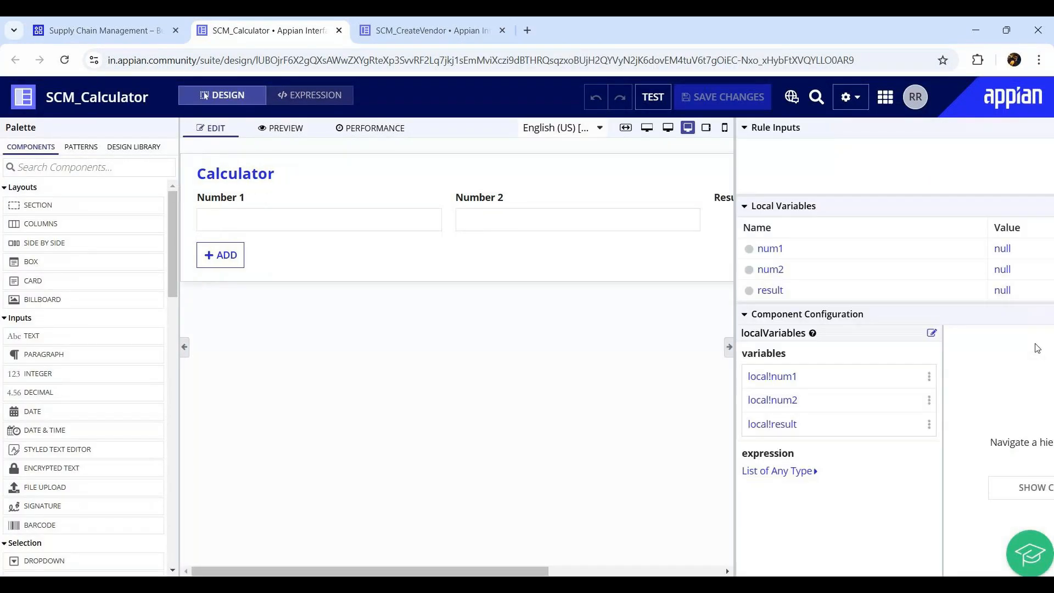
left_click(633, 162)
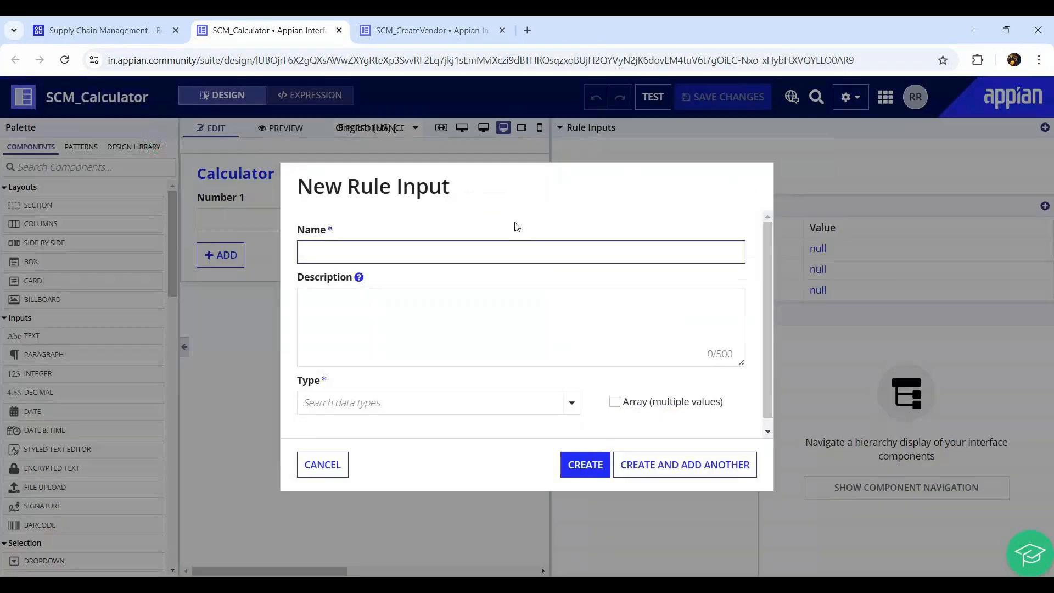
type("abc")
left_click(391, 407)
type("scm")
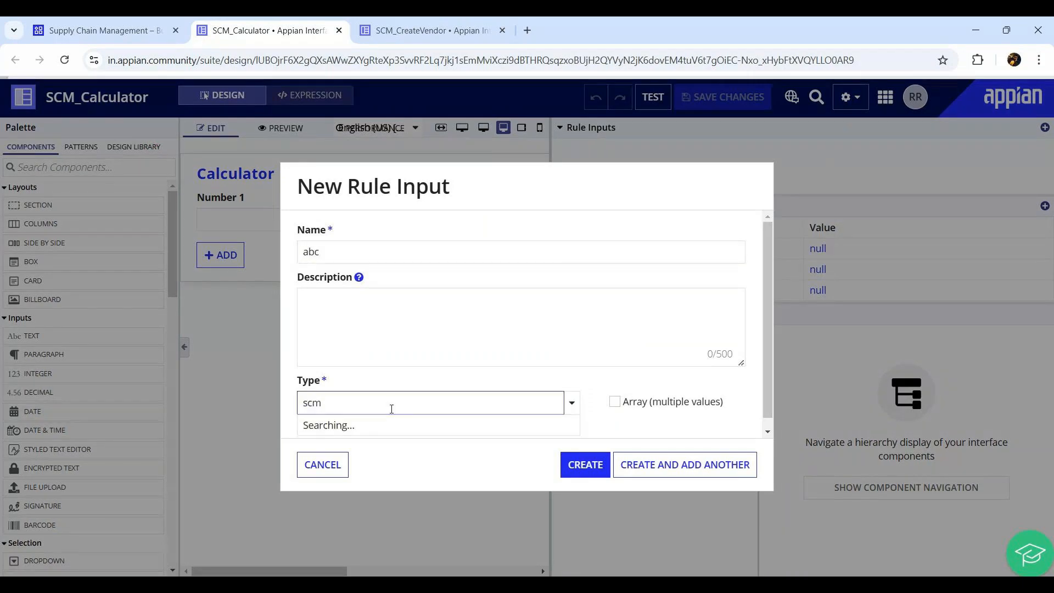
type(" ve")
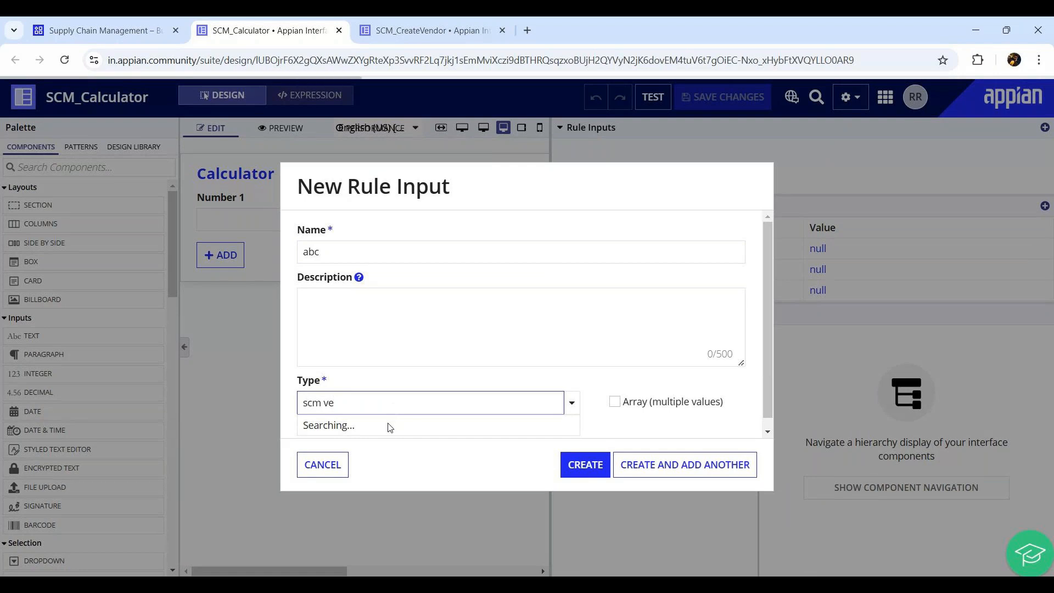
left_click(390, 427)
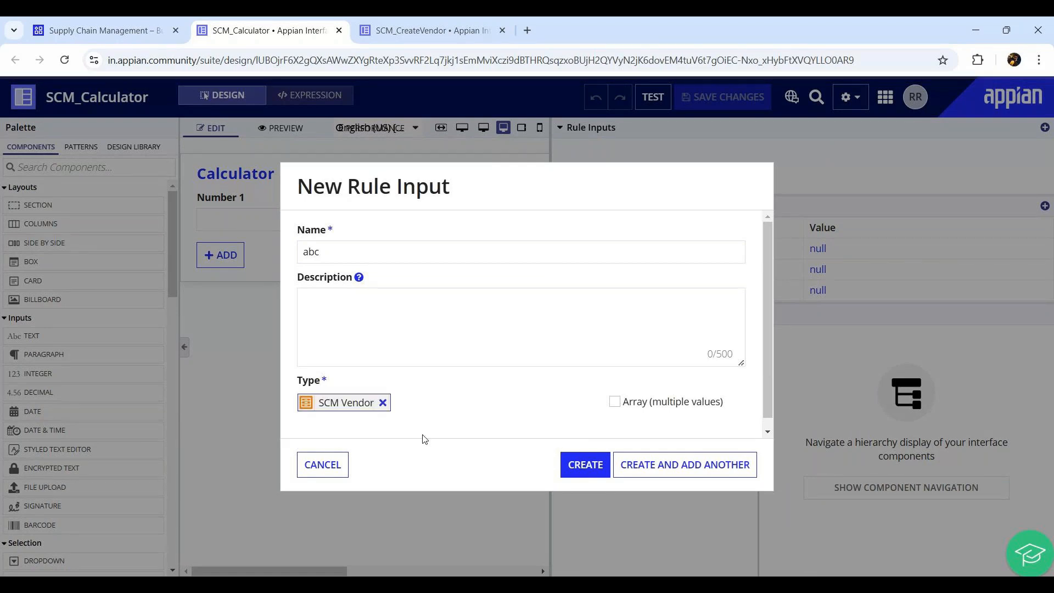
key("Return")
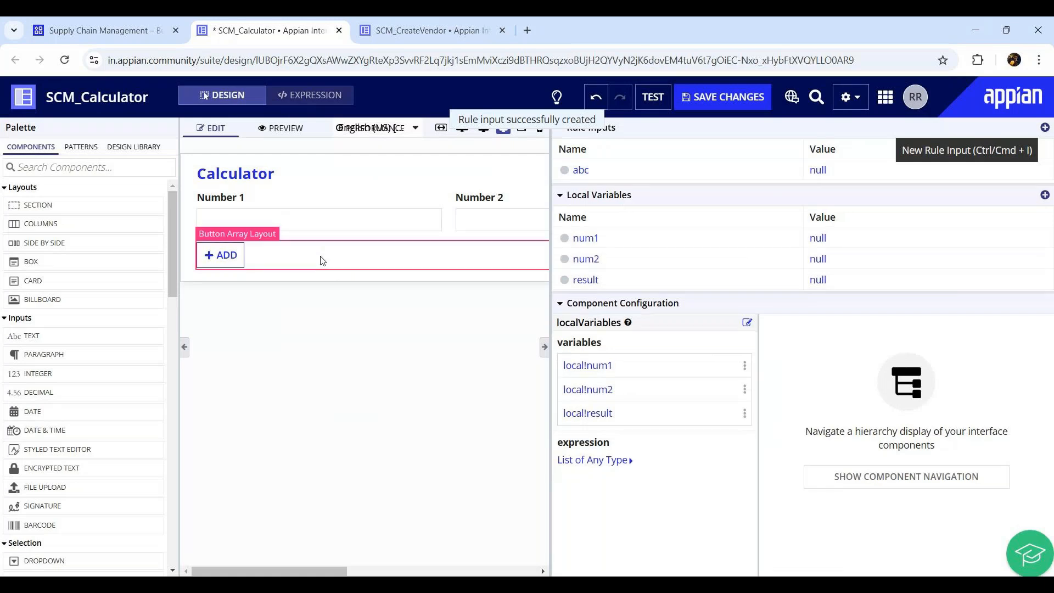
Show the calculator's expression code in an enlarged editor and insert four blank lines above the section layout.
left_click(310, 95)
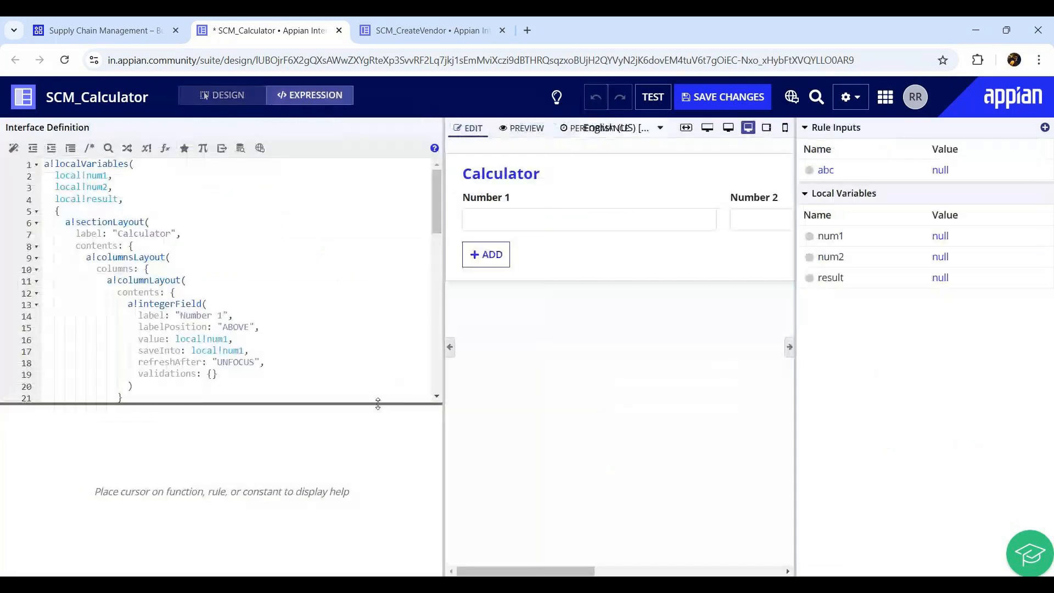
left_click_drag(379, 406, 385, 524)
left_click_drag(447, 384, 601, 384)
left_click(155, 212)
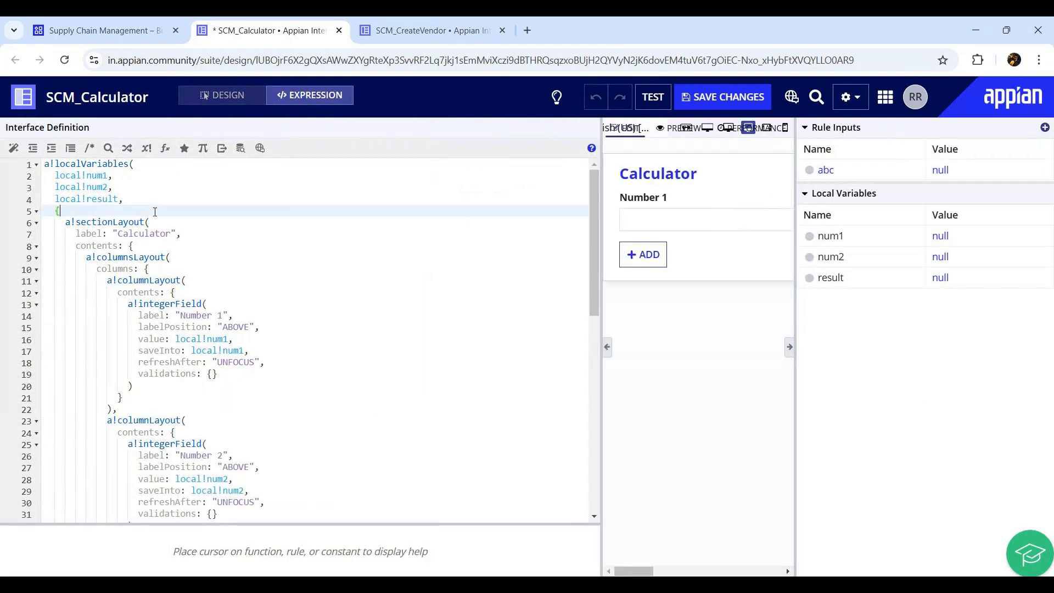
key("Return")
key("Return")
key("Return")
key("Return")
key("Up")
key("Up")
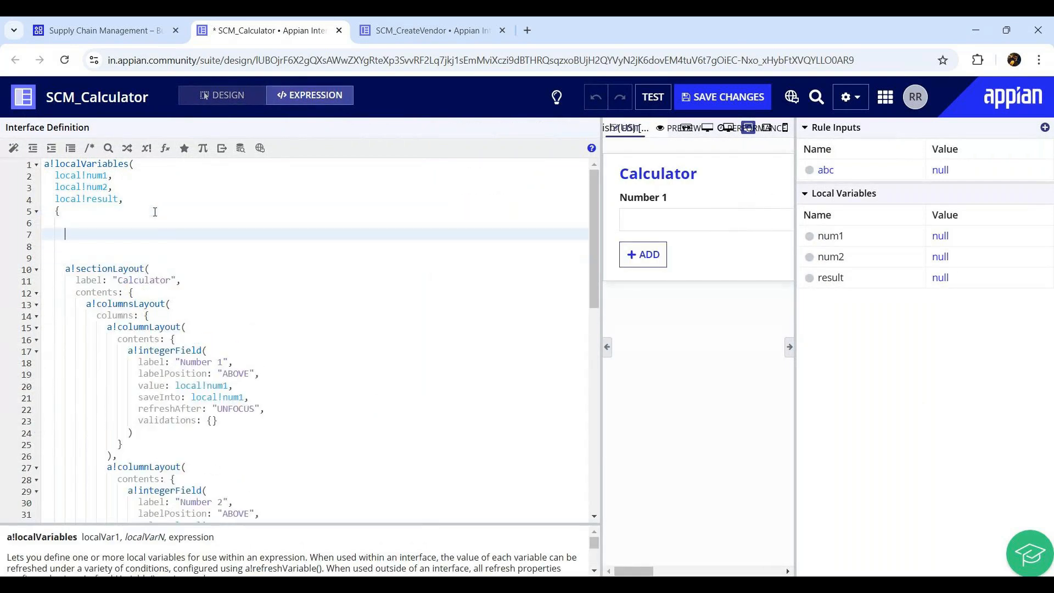
Reference the abc rule input as ri!abc on the blank line 7 and try dot notation for its fields.
type("ri!")
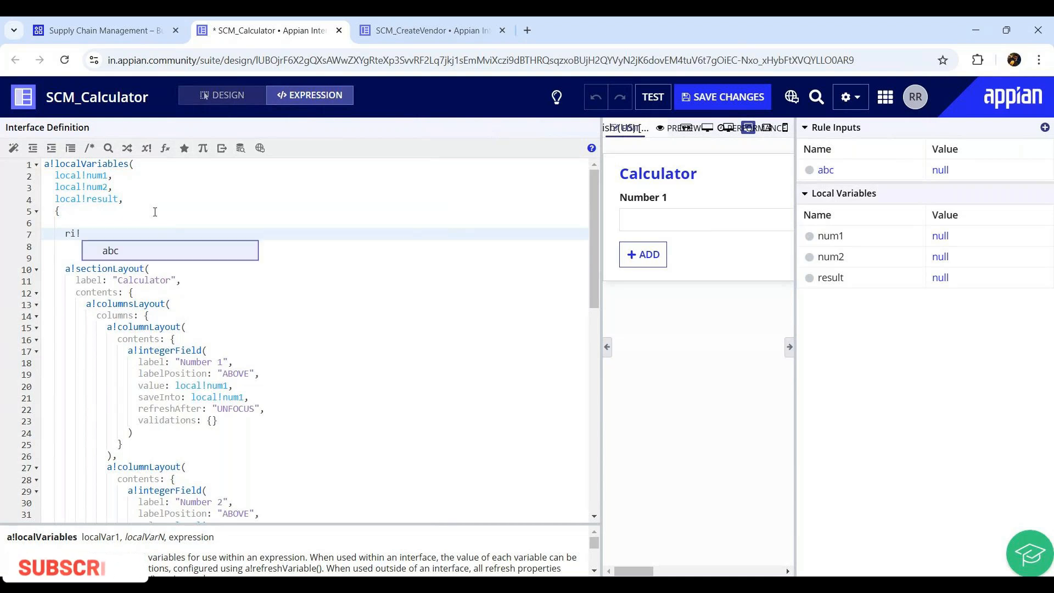
left_click(149, 250)
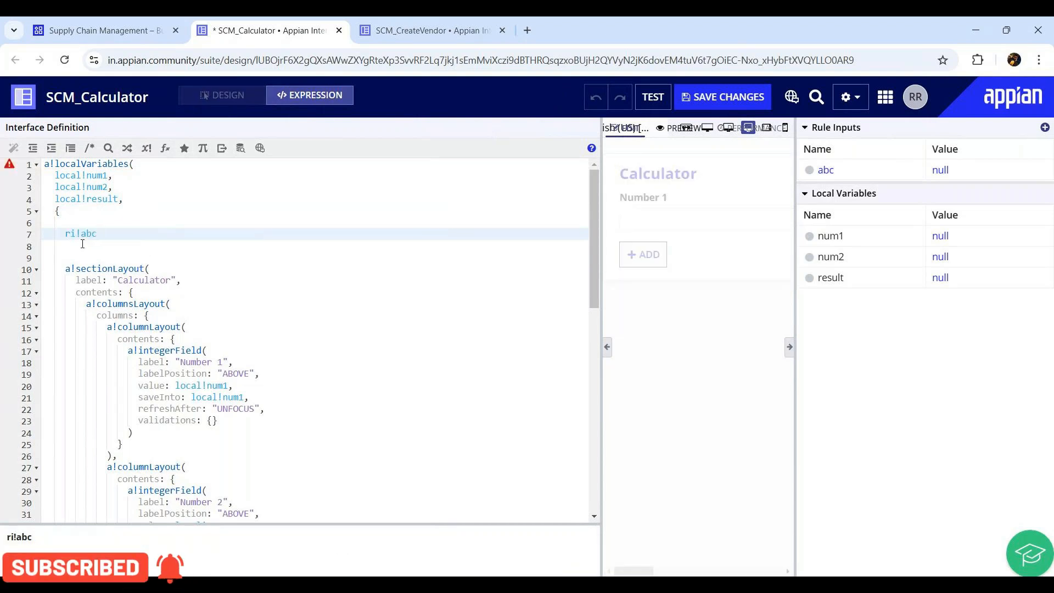
type(".a")
key("BackSpace")
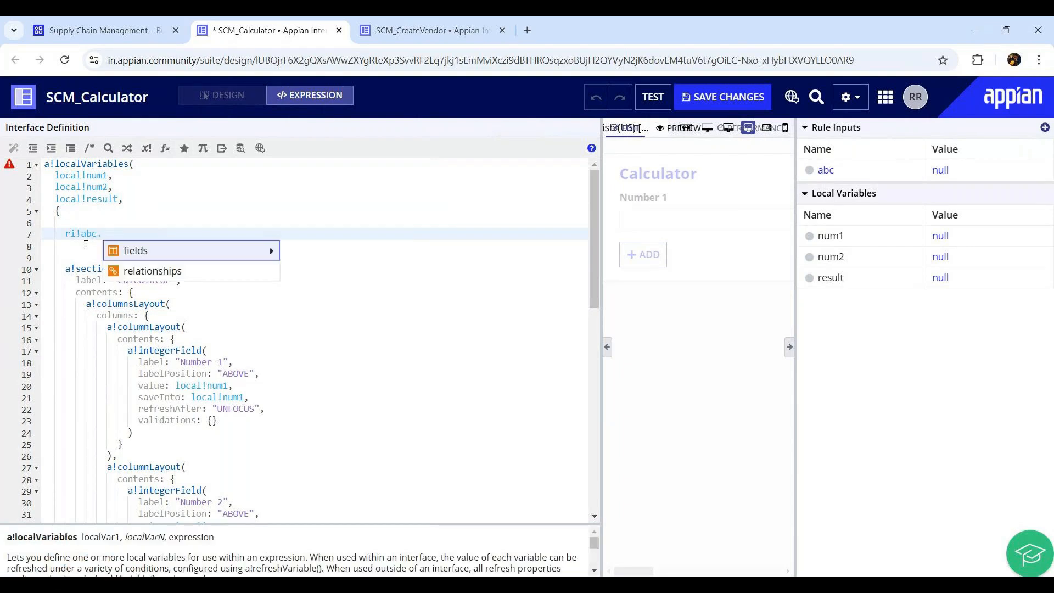
key("BackSpace")
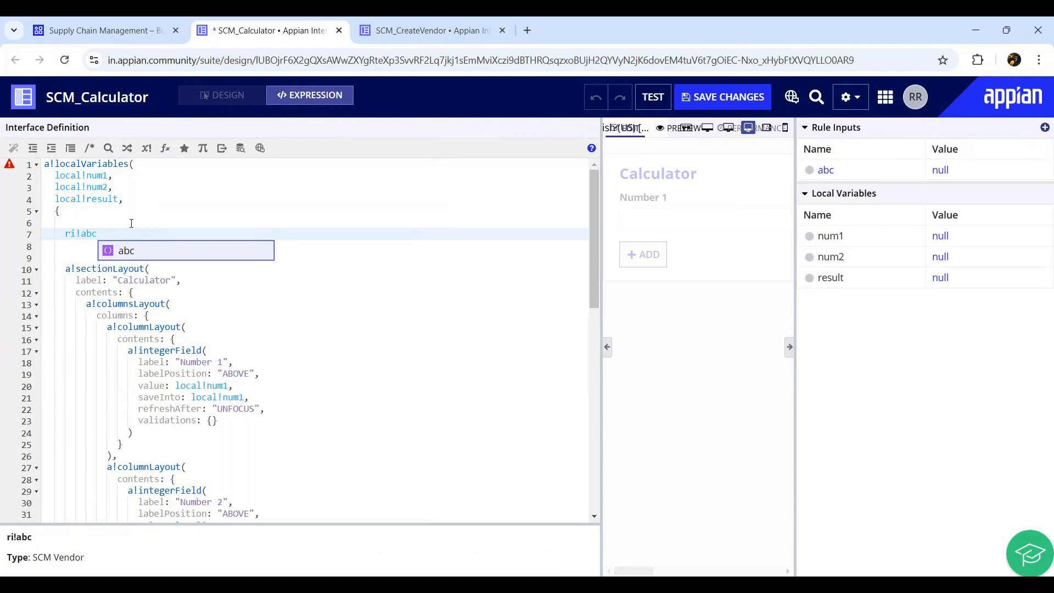
Extend ri!abc with square brackets containing the SCM Vendor record type's email field.
type("[")
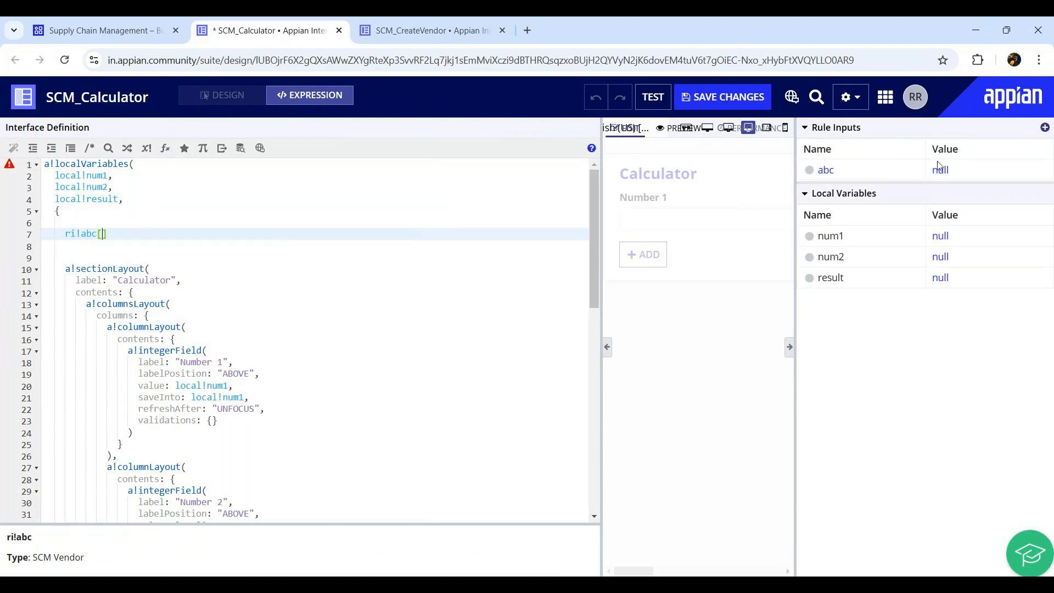
type("record")
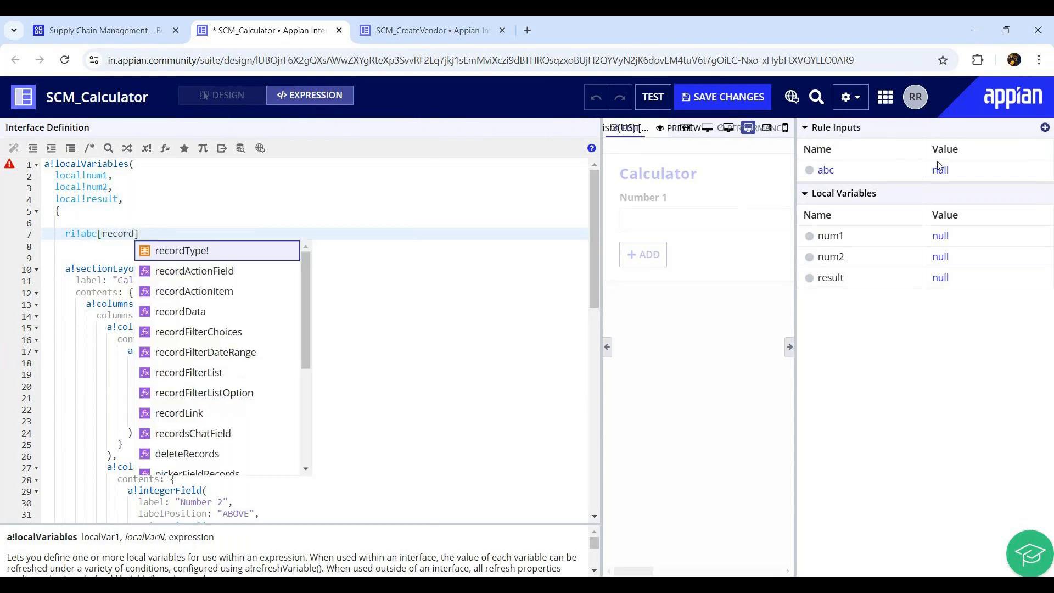
key("Return")
type("svm")
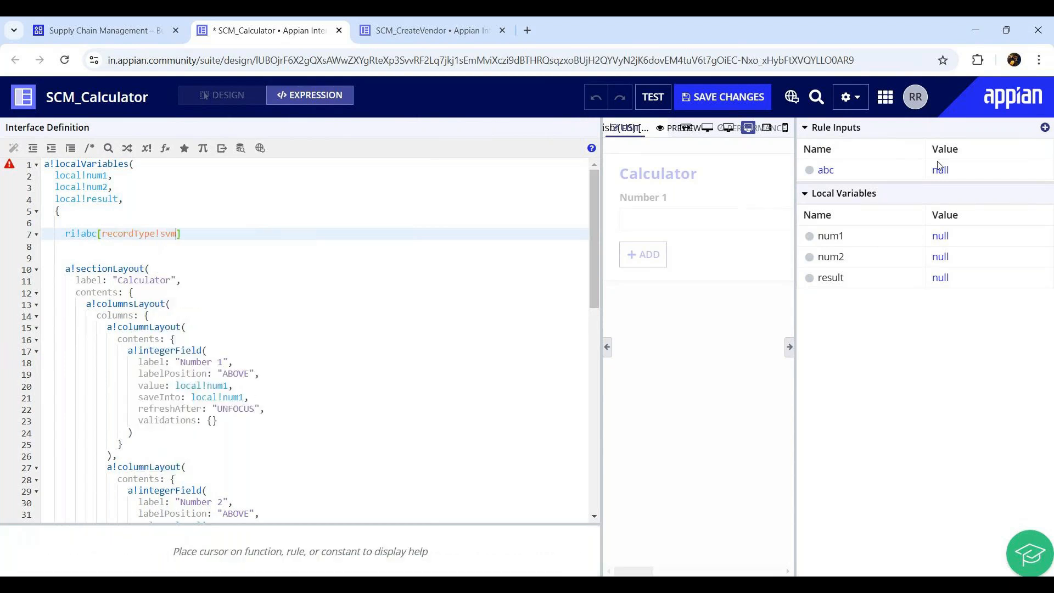
key("BackSpace")
key("BackSpace")
key("BackSpace")
type("scm")
key("Return")
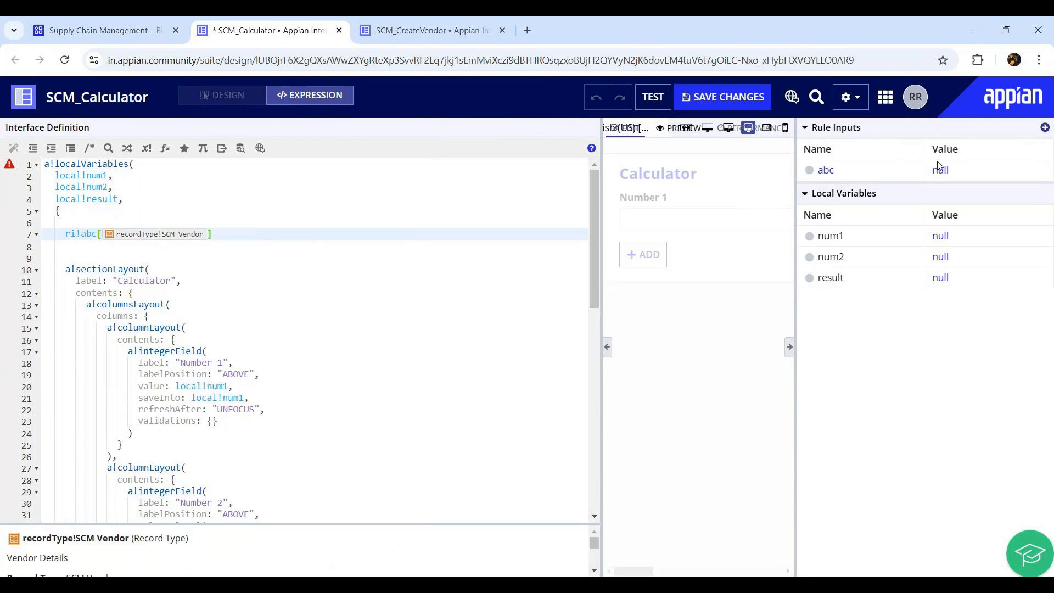
type(".")
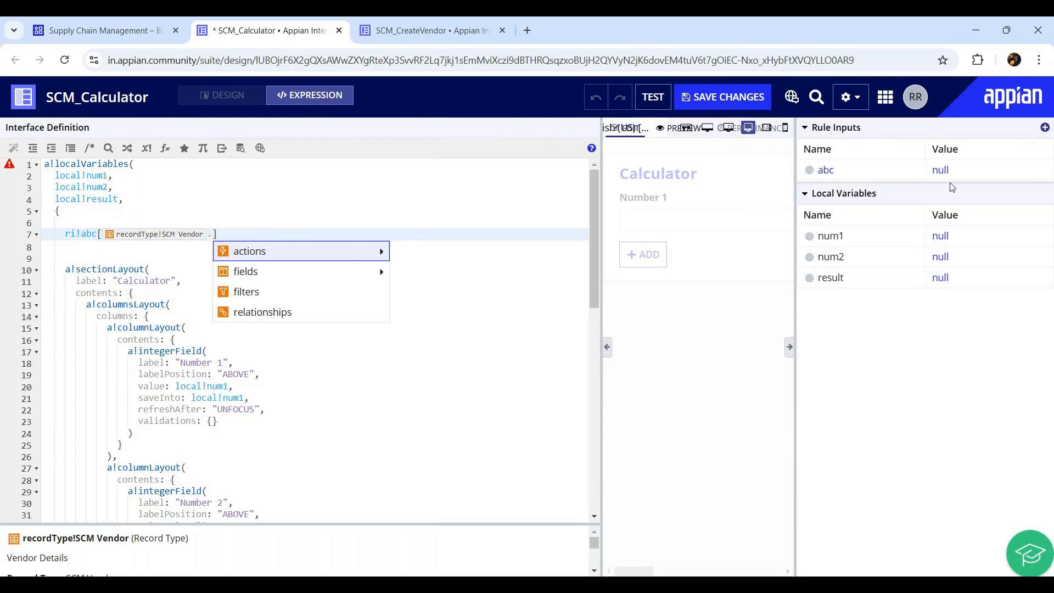
mouse_move(367, 283)
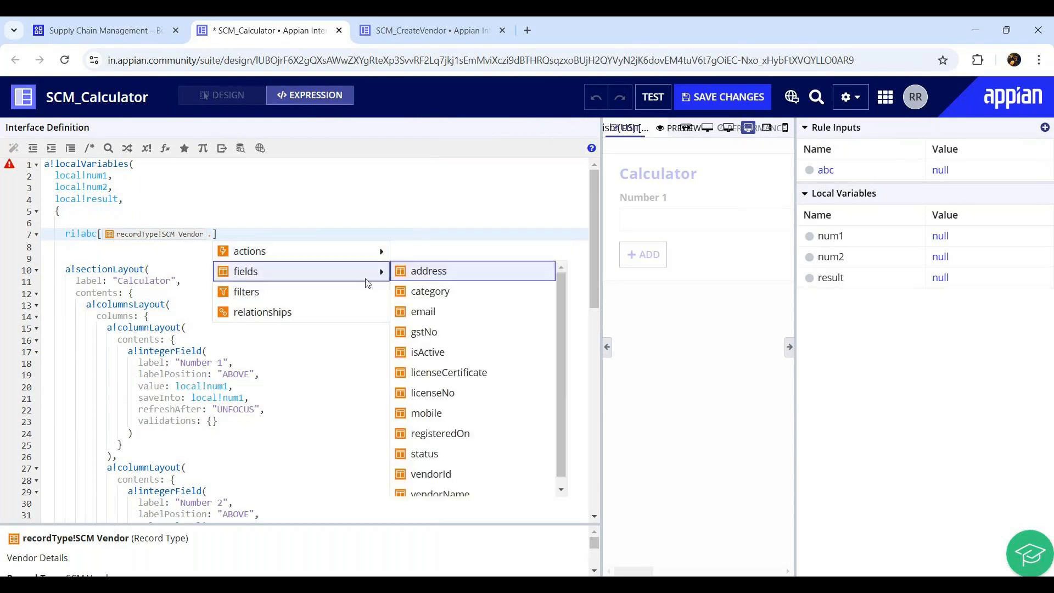
left_click(414, 314)
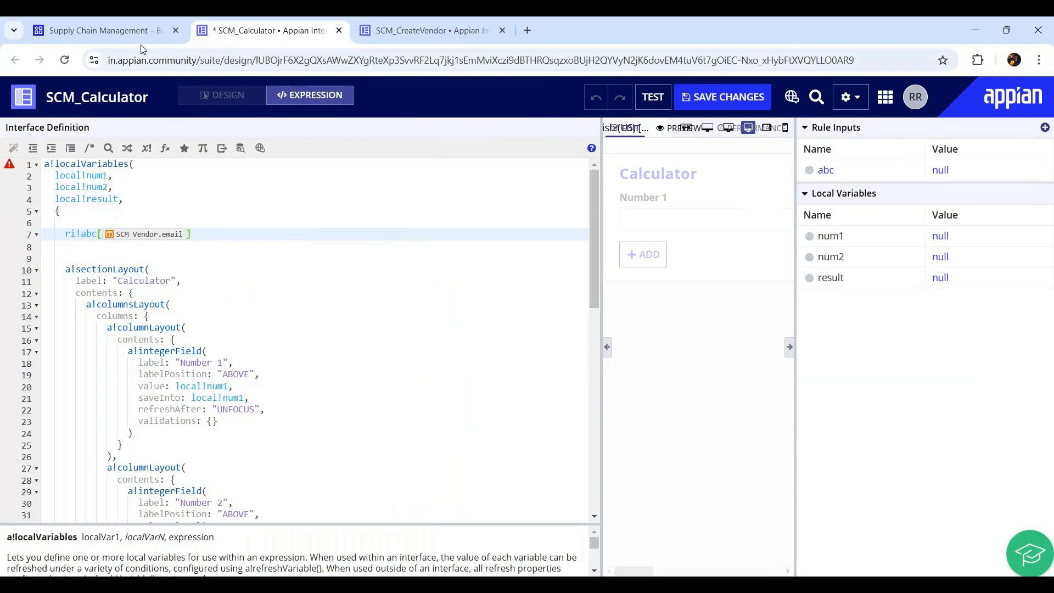
Compare with the ri!record field references in SCM_CreateVendor, and delete the ri!abc email reference from SCM_Calculator.
left_click(375, 31)
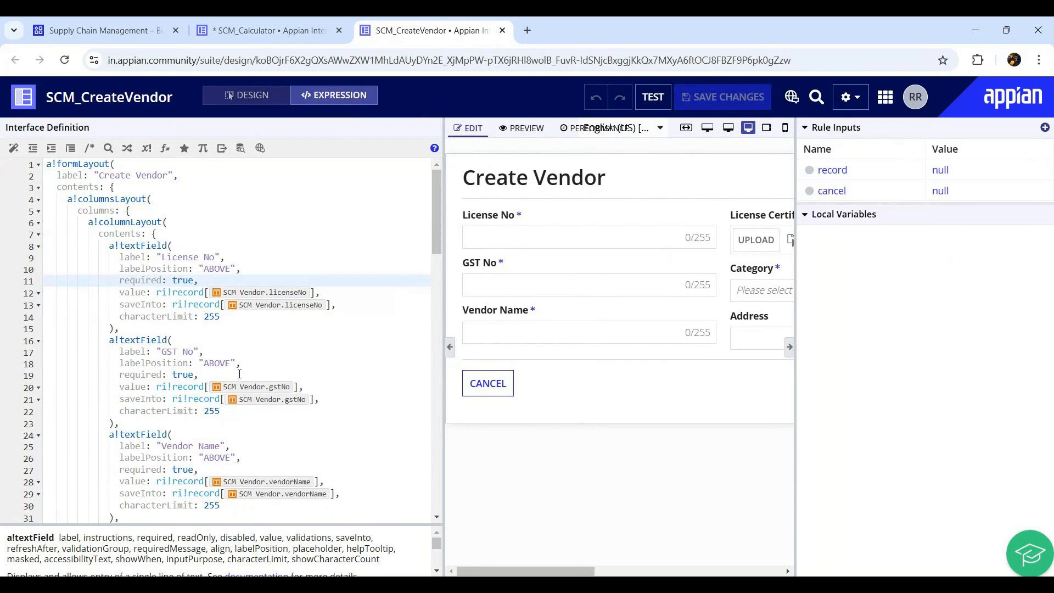
left_click(259, 33)
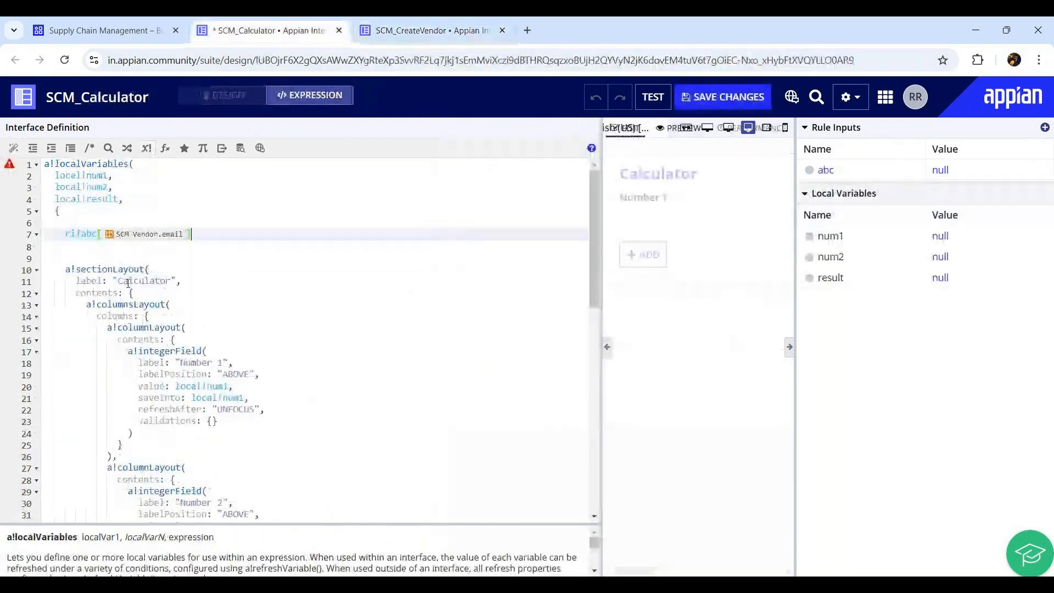
left_click_drag(65, 234, 220, 236)
key("BackSpace")
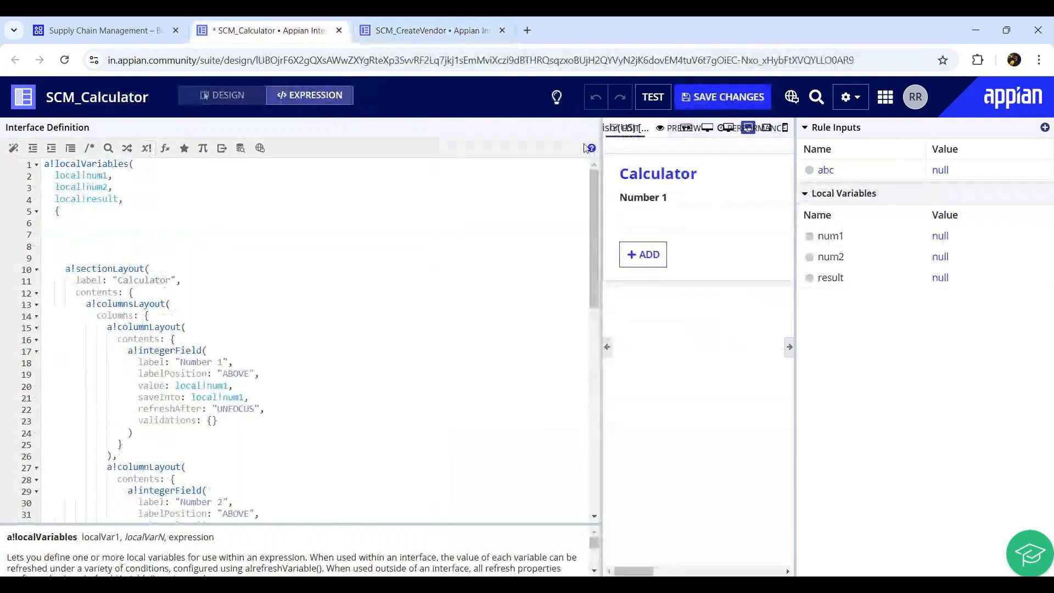
Close the SCM_Calculator and SCM_CreateVendor interfaces to return to the Supply Chain Management application objects.
key("ctrl+Tab")
left_click(284, 31)
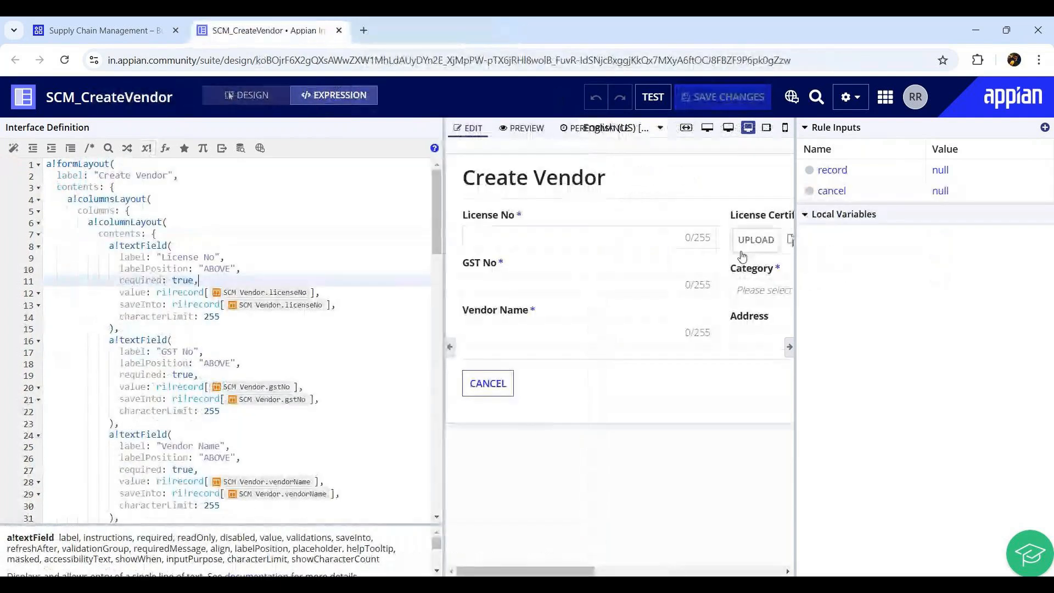
middle_click(290, 26)
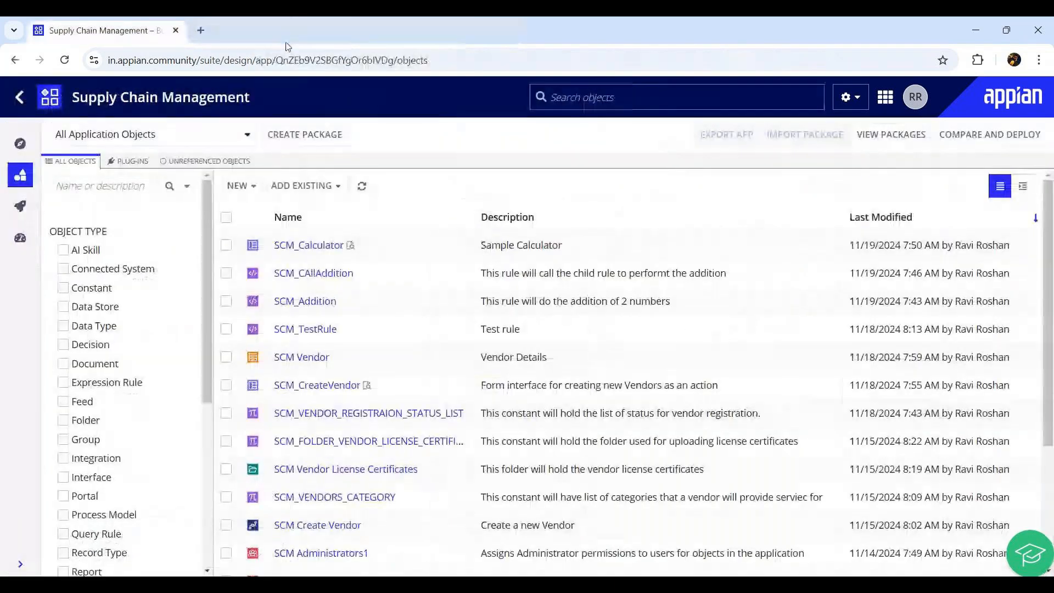